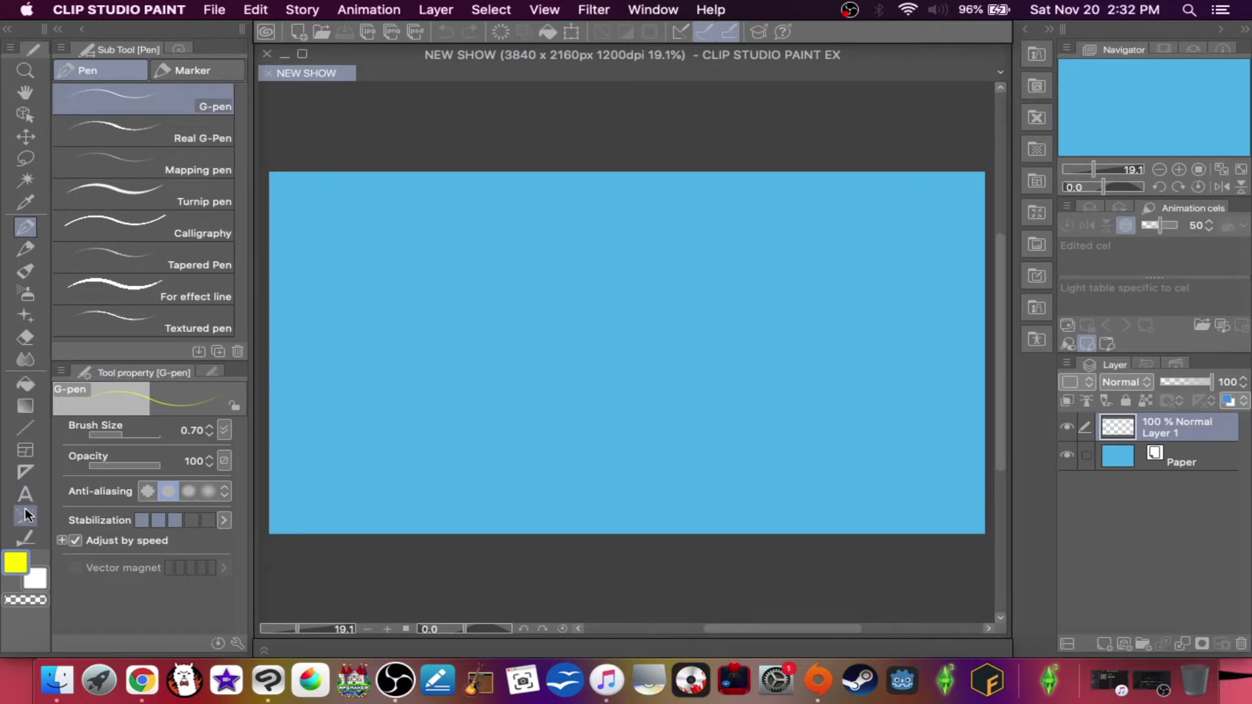
- Set the main drawing colour to black from the standard colour set
click(15, 562)
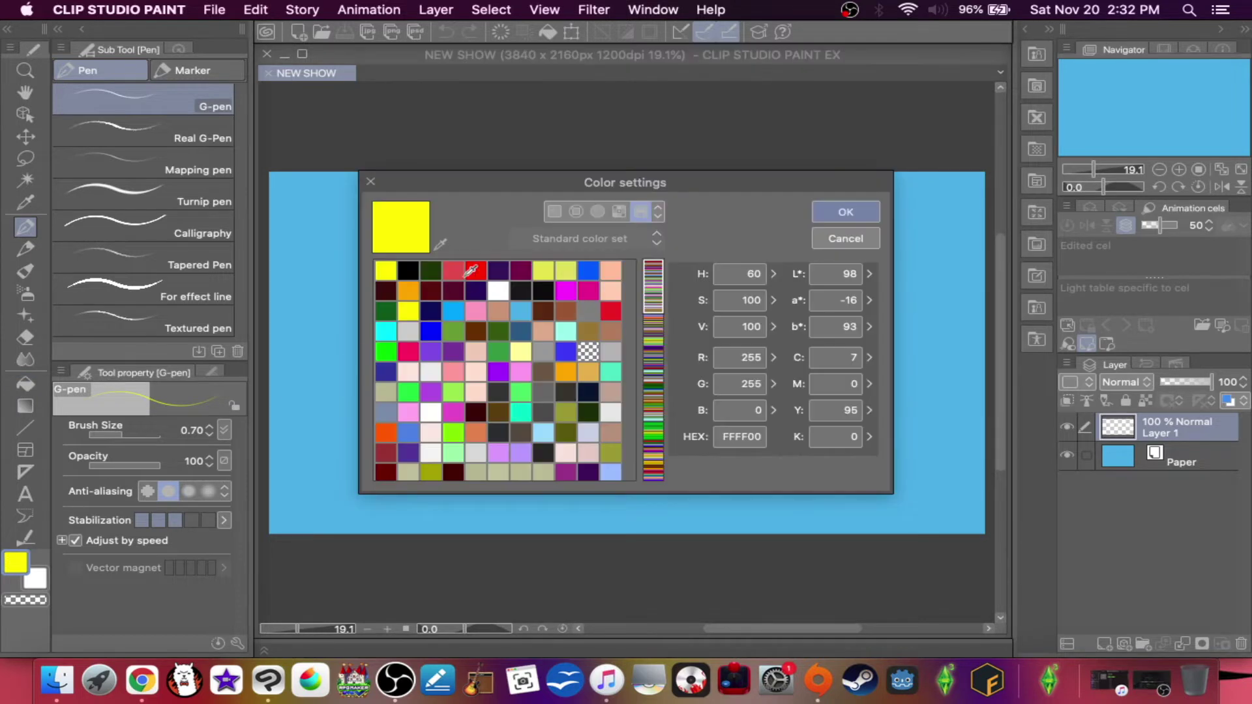
click(408, 270)
click(834, 211)
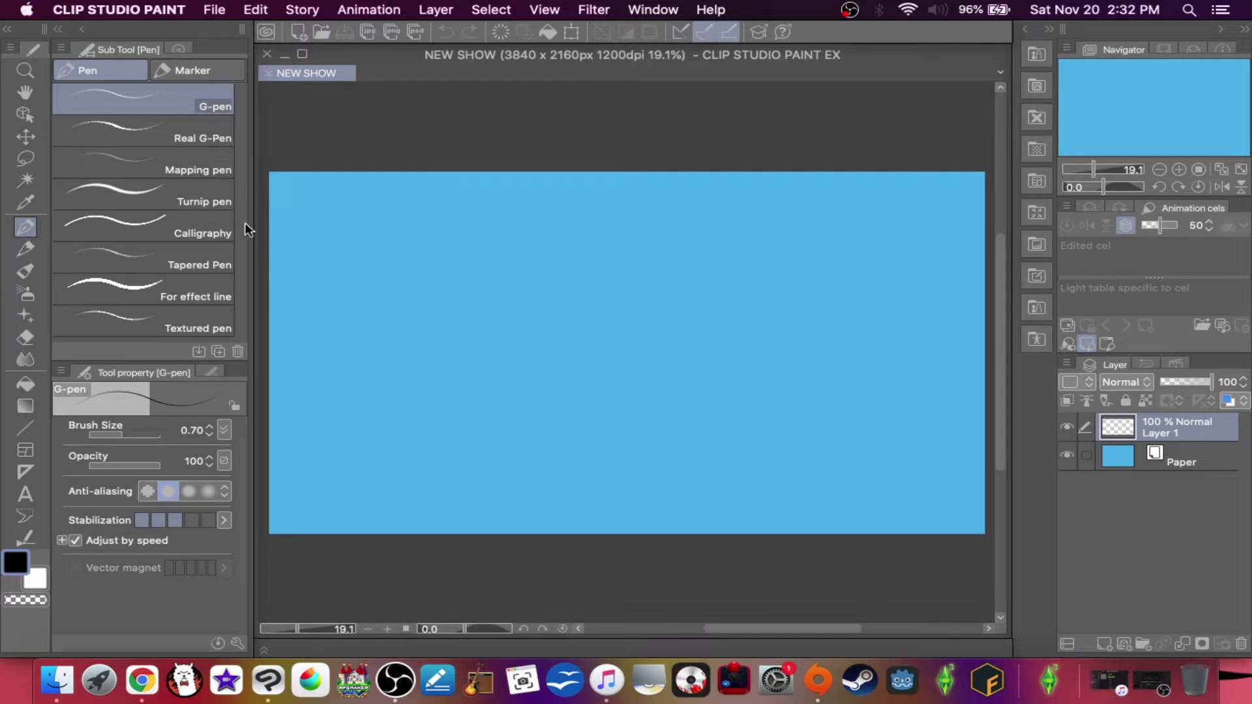
- Switch to the Mechanical pencil and lower the opacity of Layer 1 to 77
click(23, 254)
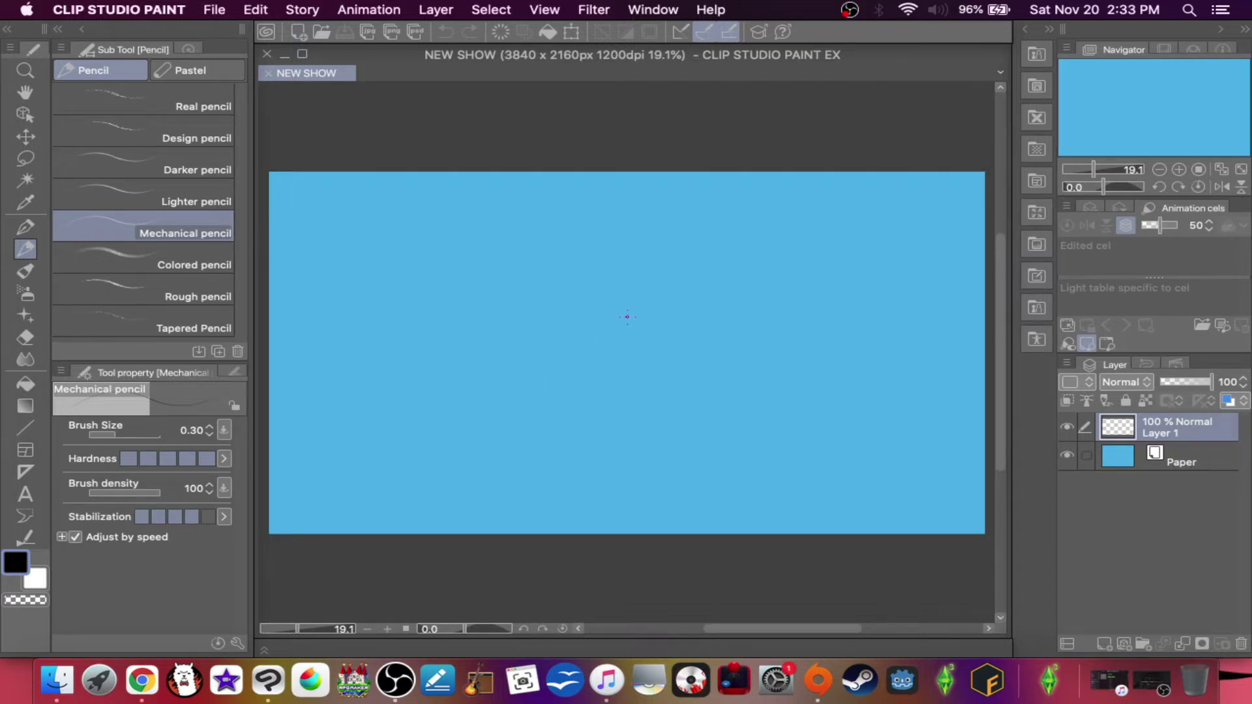
click(1197, 381)
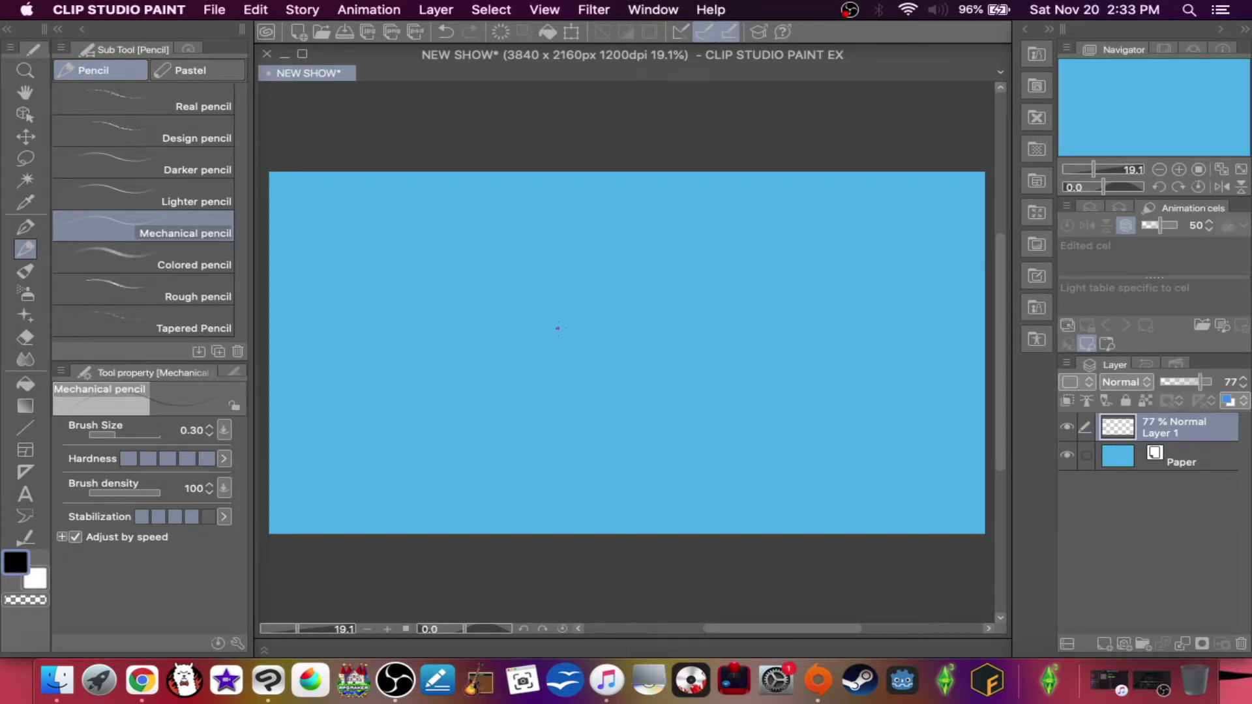
- Sketch the first character's head as a circle with a pointed jaw on the canvas's left half, and undo the nose strokes
mouse_move(529, 237)
mouse_down()
mouse_move(462, 317)
mouse_move(490, 226)
mouse_move(495, 335)
mouse_move(450, 248)
mouse_move(556, 298)
mouse_move(438, 299)
mouse_move(534, 252)
mouse_move(541, 273)
mouse_move(470, 331)
mouse_move(523, 334)
mouse_move(548, 312)
mouse_move(544, 345)
mouse_up()
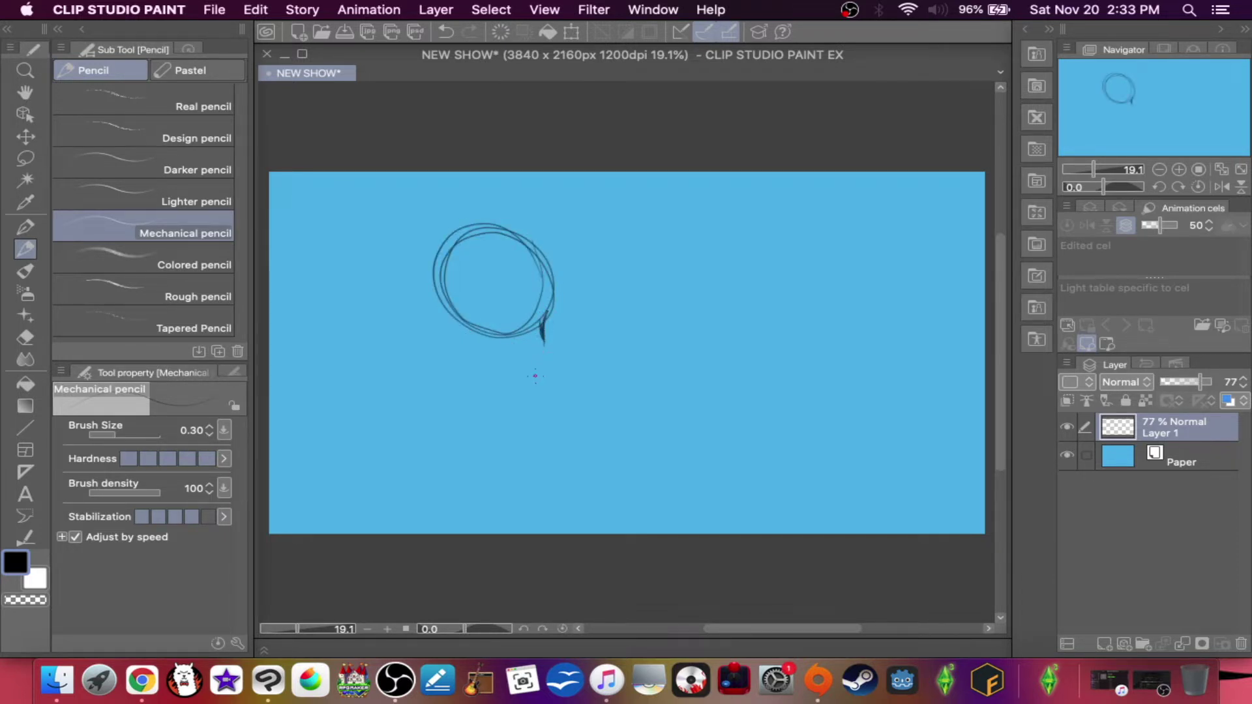
mouse_move(542, 351)
mouse_down()
mouse_move(501, 394)
mouse_move(475, 382)
mouse_move(493, 391)
mouse_move(447, 336)
mouse_move(478, 390)
mouse_move(437, 296)
mouse_move(463, 366)
mouse_move(513, 394)
mouse_up()
mouse_move(551, 352)
mouse_down()
mouse_move(547, 320)
mouse_move(546, 346)
mouse_move(511, 311)
mouse_move(504, 352)
mouse_up()
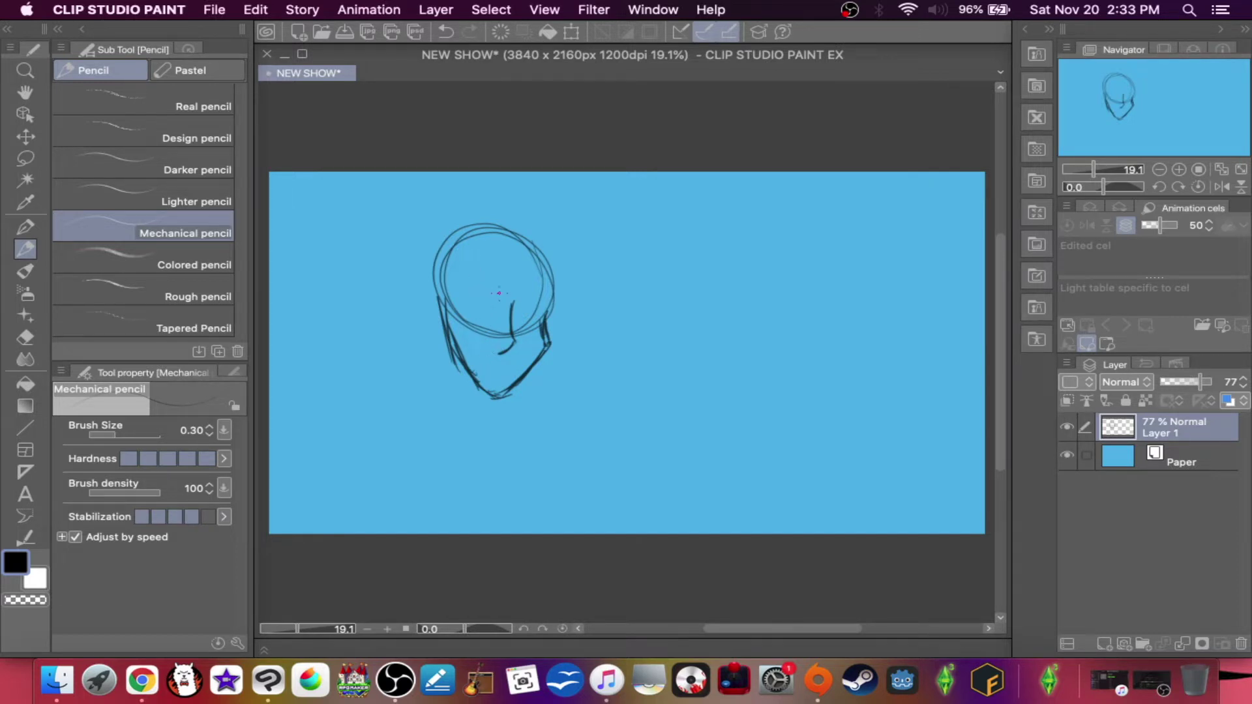
key(super+z)
key(super+z)
key(super+z)
drag(542, 325, 547, 344)
- Add a slanted vertical centre line and curved horizontal guides across the first character's face
drag(521, 251, 496, 393)
drag(519, 281, 494, 392)
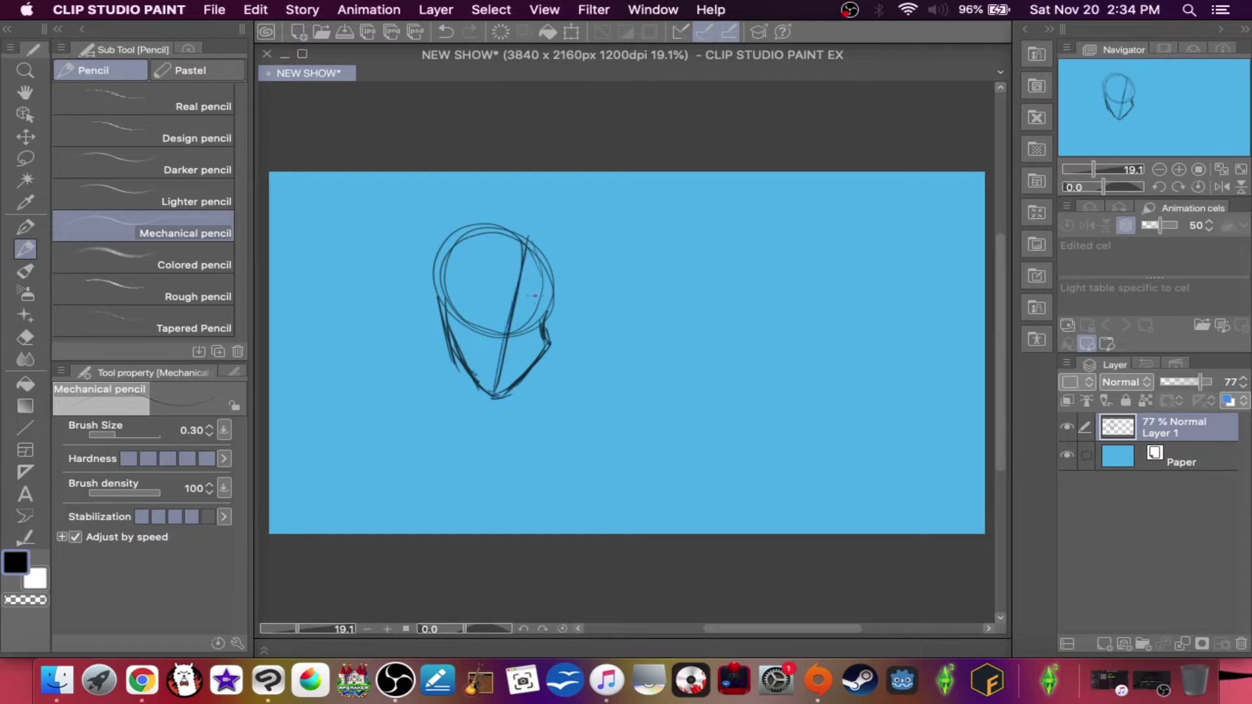
drag(551, 305, 453, 289)
drag(545, 334, 452, 323)
mouse_move(515, 321)
mouse_down()
mouse_move(449, 322)
mouse_move(522, 326)
mouse_move(457, 292)
mouse_up()
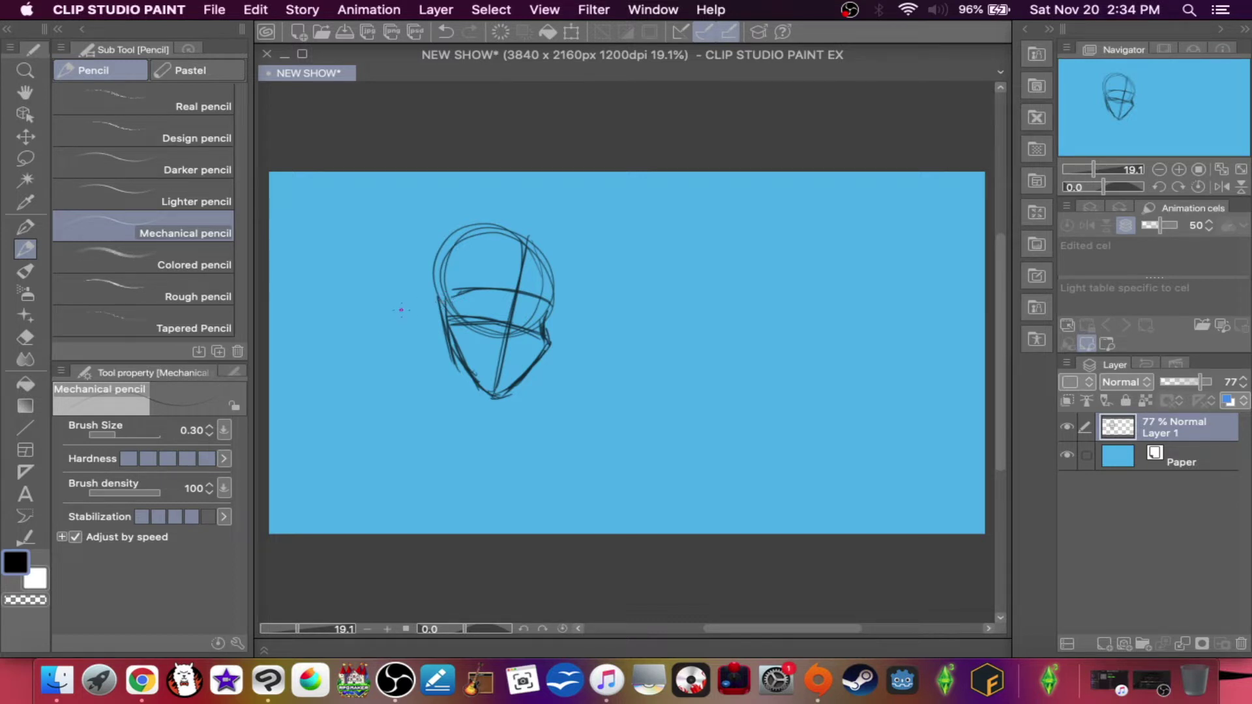
- Sketch the first character's ear on the left side of the head and the neck below the jaw
mouse_move(449, 291)
mouse_down()
mouse_move(432, 312)
mouse_move(448, 322)
mouse_move(428, 300)
mouse_move(437, 326)
mouse_up()
key(ctrl+z)
mouse_move(460, 355)
mouse_down()
mouse_move(450, 384)
mouse_move(482, 393)
mouse_move(483, 405)
mouse_move(456, 363)
mouse_move(445, 416)
mouse_move(469, 437)
mouse_move(484, 400)
mouse_up()
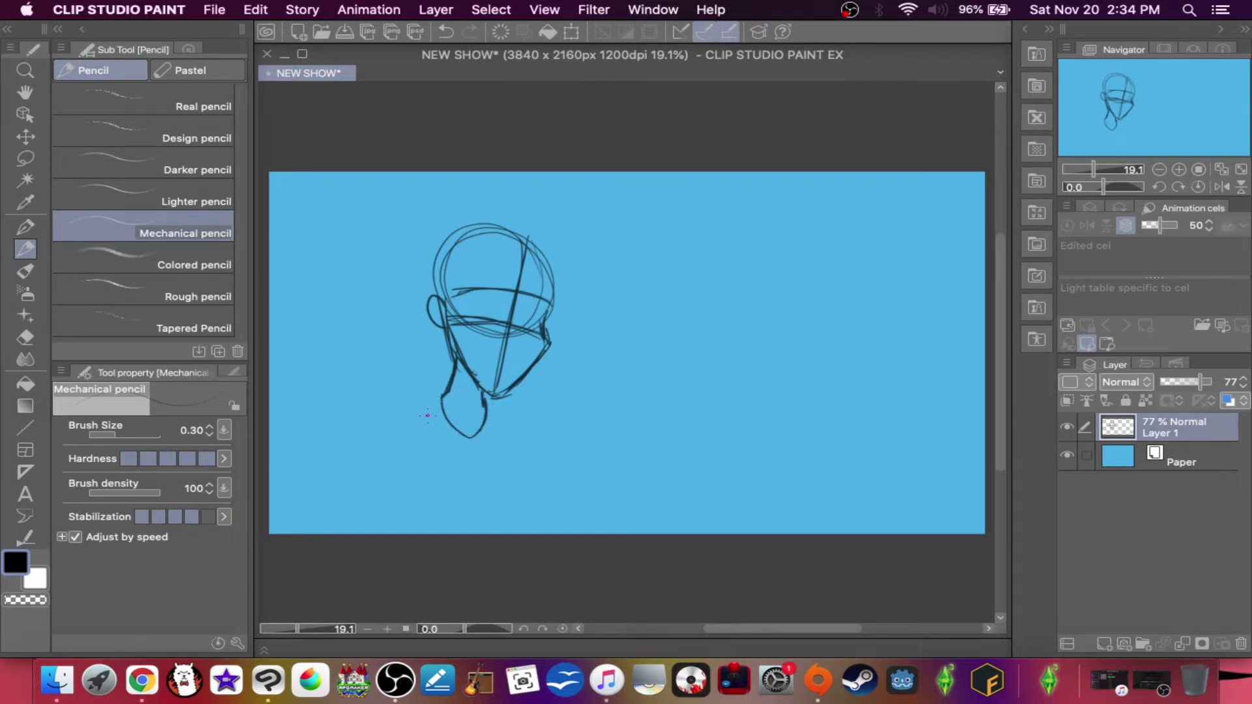
- Draw the first character's shirt collar and shoulders, with short sleeve marks on both sides
mouse_move(445, 422)
mouse_down()
mouse_move(429, 437)
mouse_move(427, 403)
mouse_move(447, 388)
mouse_move(437, 394)
mouse_move(497, 433)
mouse_move(499, 401)
mouse_move(484, 391)
mouse_up()
drag(428, 395, 357, 437)
mouse_move(492, 395)
mouse_down()
mouse_move(524, 404)
mouse_move(514, 401)
mouse_move(541, 428)
mouse_move(502, 408)
mouse_move(486, 418)
mouse_move(518, 442)
mouse_up()
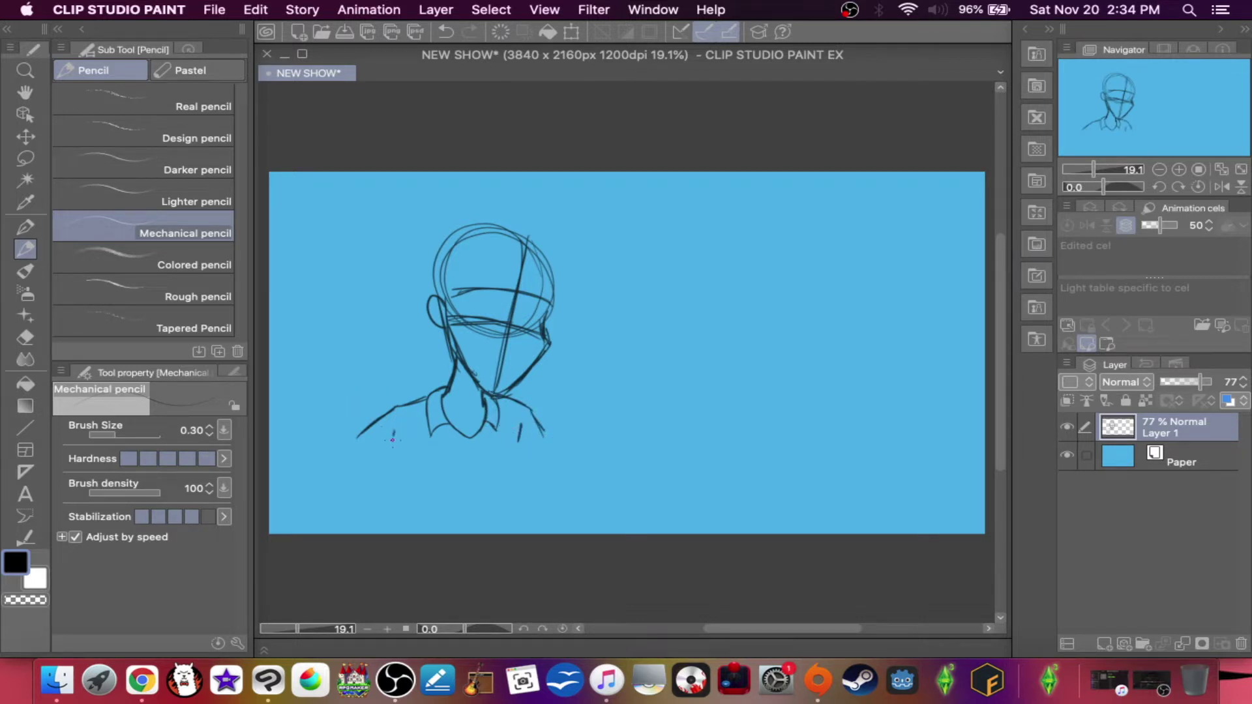
drag(393, 437, 396, 430)
- Sketch the first character's hair with a spiky swept-up front and a hairline across the forehead
mouse_move(519, 287)
mouse_down()
mouse_move(570, 285)
mouse_move(551, 289)
mouse_move(573, 270)
mouse_move(572, 241)
mouse_move(545, 208)
mouse_move(538, 232)
mouse_move(519, 211)
mouse_move(510, 227)
mouse_move(466, 222)
mouse_move(427, 239)
mouse_move(430, 295)
mouse_up()
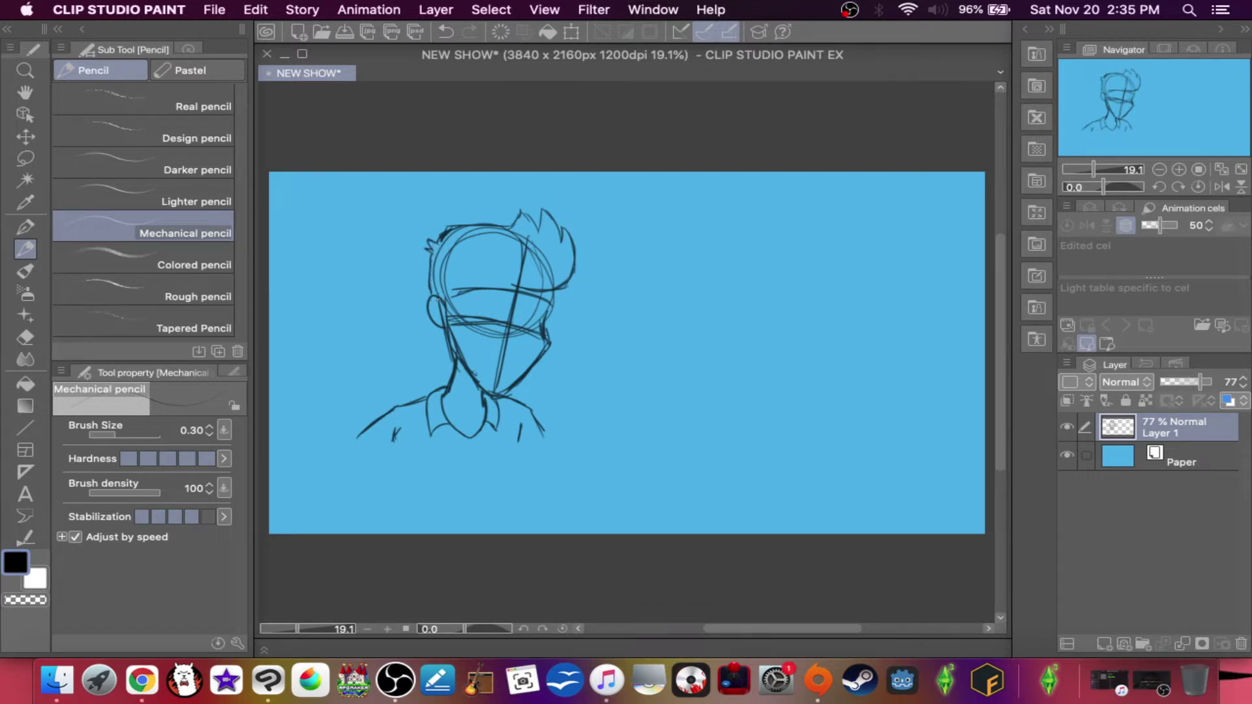
mouse_move(514, 283)
mouse_down()
mouse_move(447, 285)
mouse_move(438, 314)
mouse_move(442, 300)
mouse_up()
- Draw the rectangular right lens of the first character's glasses and the nose beside it
drag(520, 304, 561, 314)
mouse_move(517, 304)
mouse_down()
mouse_move(561, 312)
mouse_move(554, 343)
mouse_move(515, 338)
mouse_move(519, 306)
mouse_up()
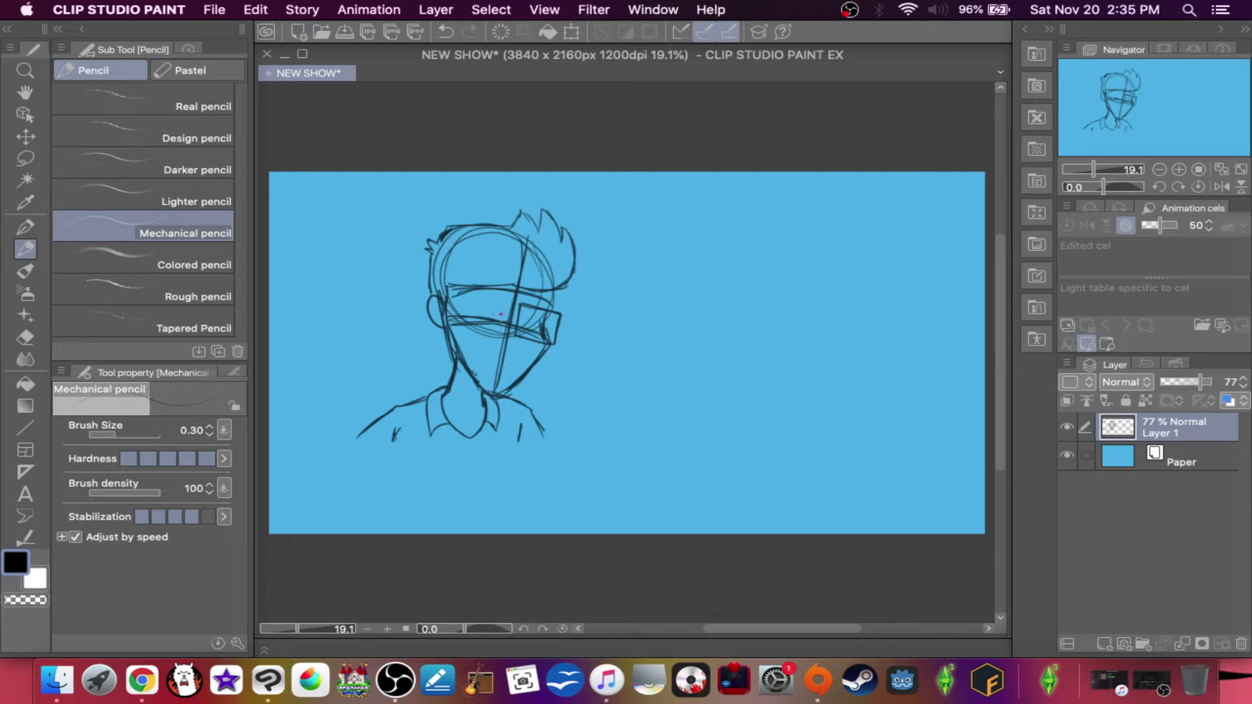
drag(516, 315, 508, 356)
drag(510, 304, 508, 336)
drag(460, 324, 465, 307)
drag(459, 299, 502, 308)
key(super+z)
key(super+z)
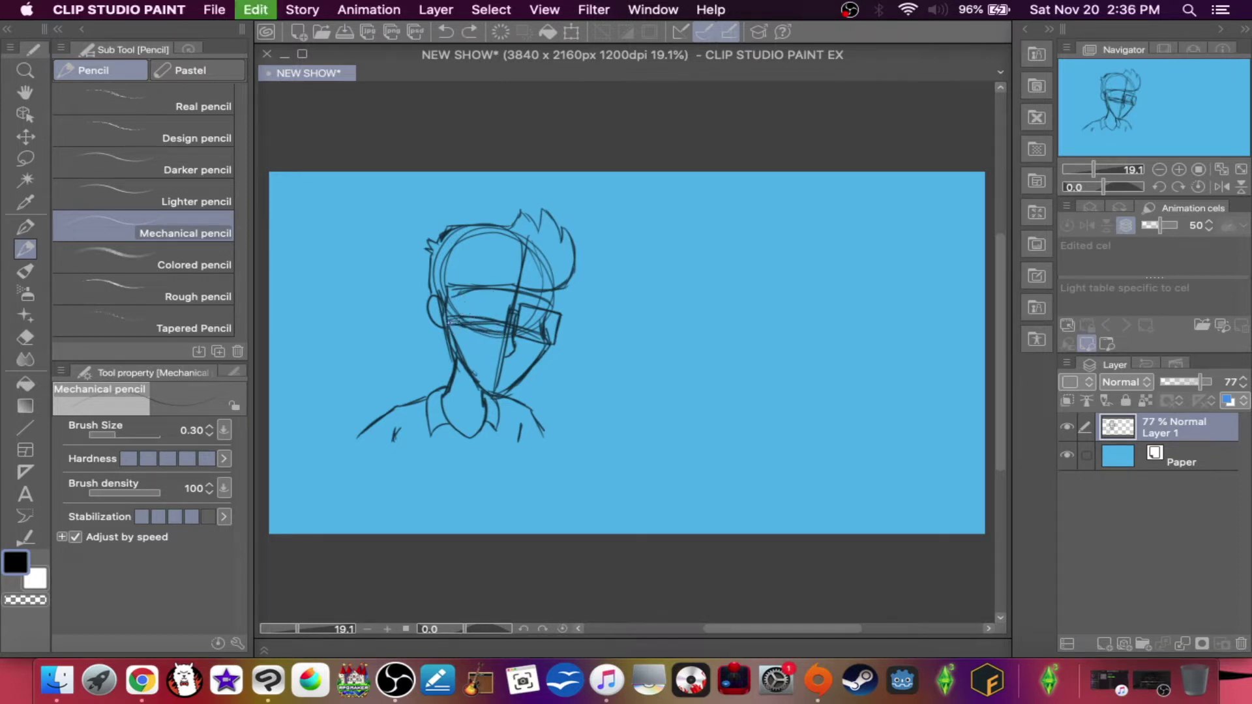
- Draw the left lens and temple arm of the first character's glasses, and add inner frame lines to both lenses
mouse_move(456, 324)
mouse_down()
mouse_move(497, 335)
mouse_move(455, 321)
mouse_move(461, 300)
mouse_move(509, 302)
mouse_move(470, 296)
mouse_up()
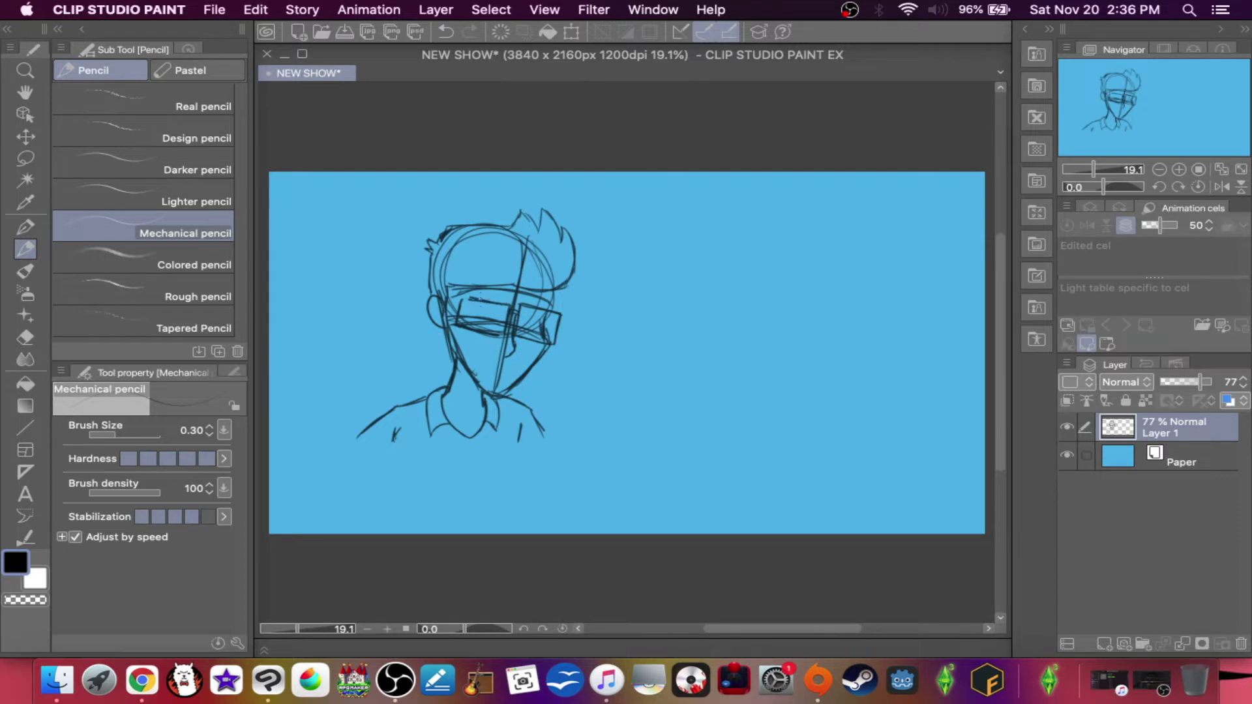
drag(459, 298, 440, 300)
drag(464, 300, 462, 314)
drag(466, 300, 502, 308)
drag(494, 309, 537, 312)
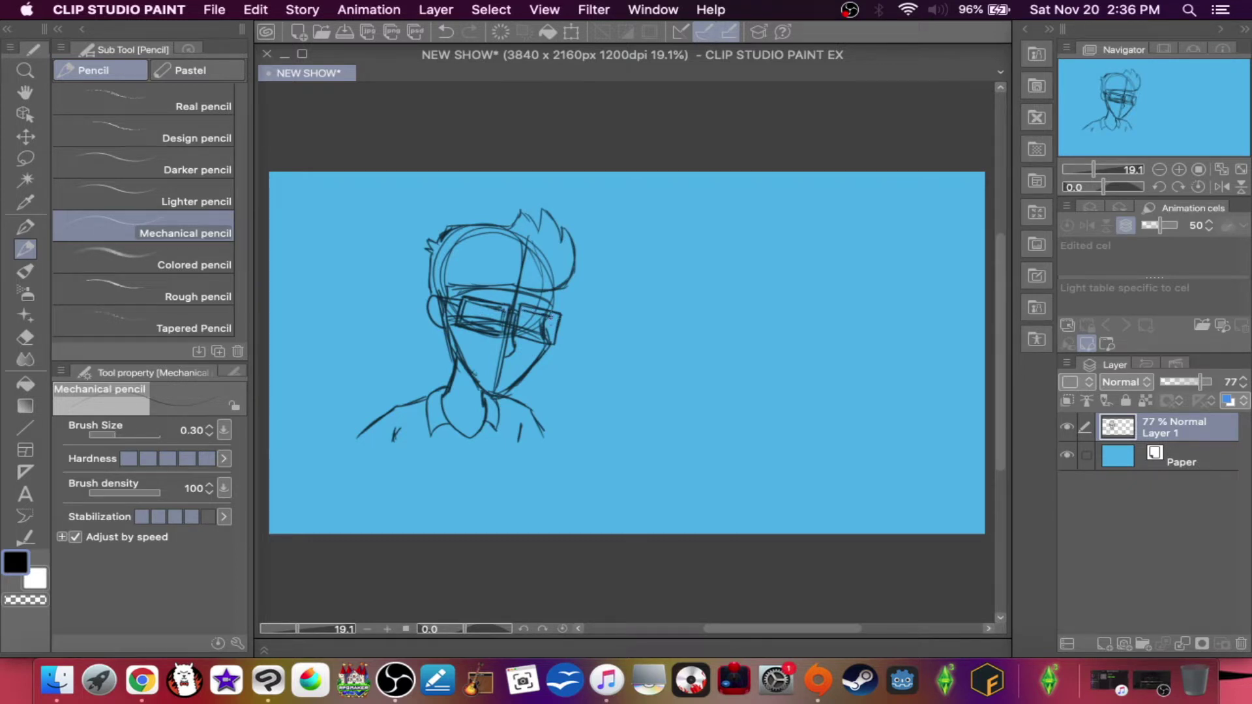
mouse_move(558, 318)
mouse_down()
mouse_move(553, 339)
mouse_move(522, 331)
mouse_move(532, 333)
mouse_up()
drag(530, 334, 522, 321)
- Draw the first character's smile and add small detail lines inside the ear and on the neck
mouse_move(512, 371)
mouse_down()
mouse_move(472, 356)
mouse_move(487, 371)
mouse_up()
mouse_move(439, 313)
mouse_down()
mouse_move(436, 302)
mouse_move(434, 312)
mouse_up()
drag(465, 387, 466, 411)
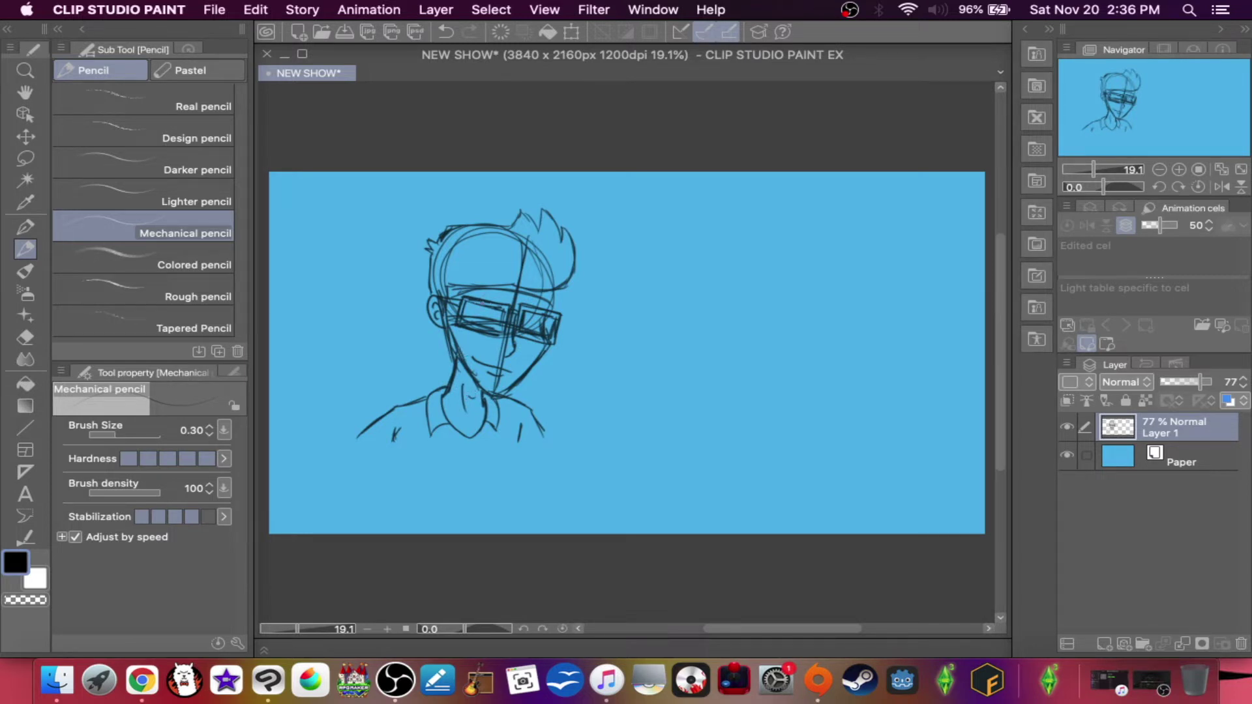
- Sketch the first character's eyebrows and eyes around and inside the glasses
mouse_move(504, 298)
mouse_down()
mouse_move(471, 294)
mouse_move(546, 308)
mouse_up()
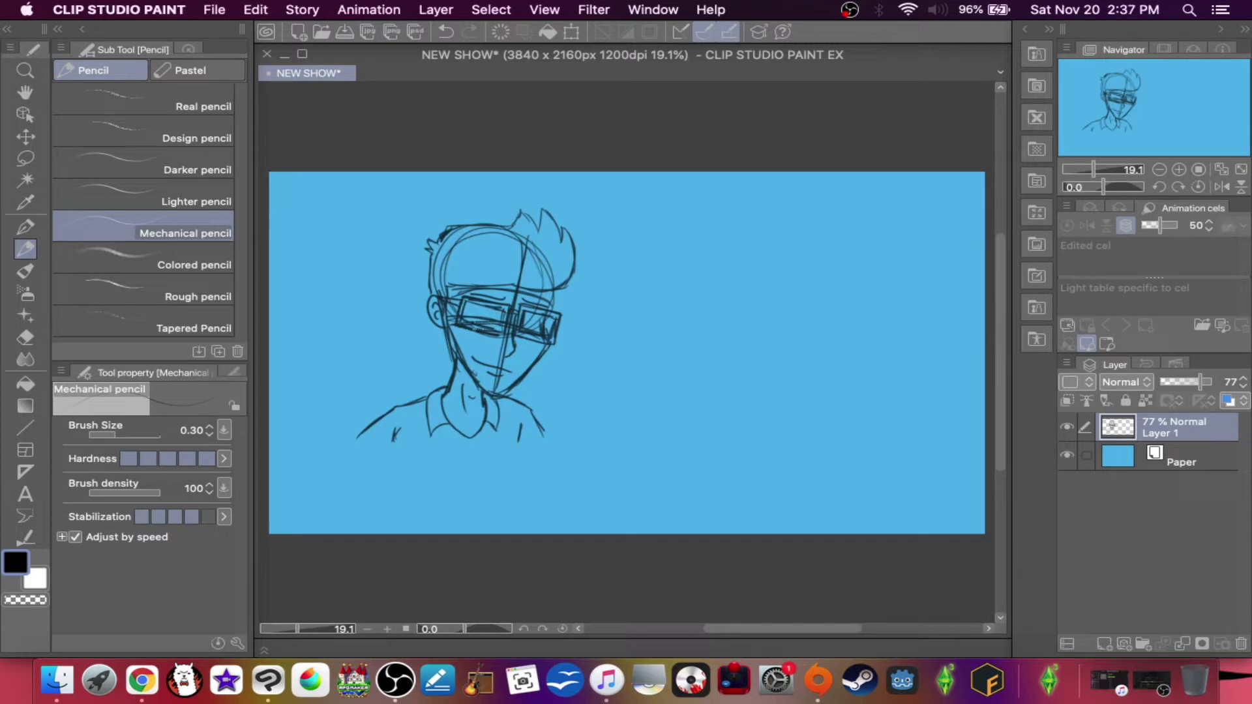
drag(495, 317, 462, 308)
drag(472, 311, 542, 326)
- Sketch a second head beside the first character with a circle, tapered jaw, right-side ear and neck lines
mouse_move(717, 281)
mouse_down()
mouse_move(723, 315)
mouse_move(716, 261)
mouse_move(650, 261)
mouse_move(607, 306)
mouse_move(668, 356)
mouse_move(658, 262)
mouse_up()
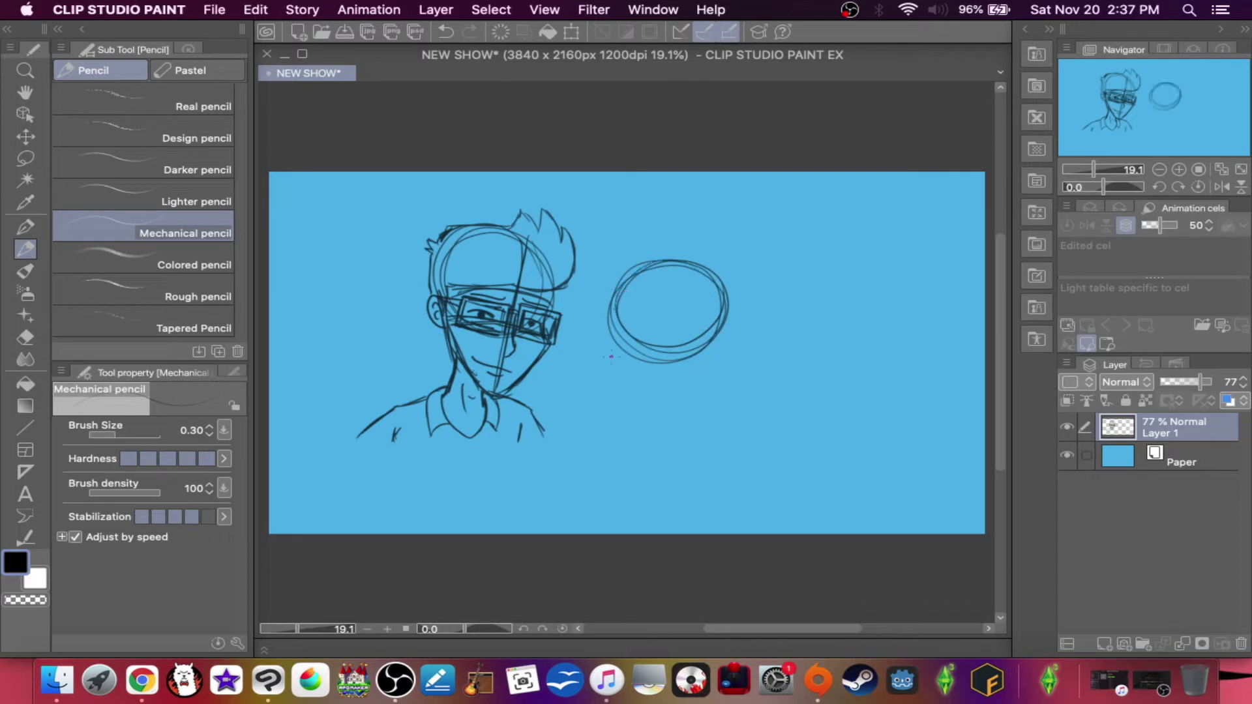
mouse_move(617, 327)
mouse_down()
mouse_move(612, 370)
mouse_move(629, 410)
mouse_move(659, 413)
mouse_up()
mouse_move(711, 345)
mouse_down()
mouse_move(665, 407)
mouse_move(714, 341)
mouse_move(657, 402)
mouse_move(665, 411)
mouse_move(628, 400)
mouse_up()
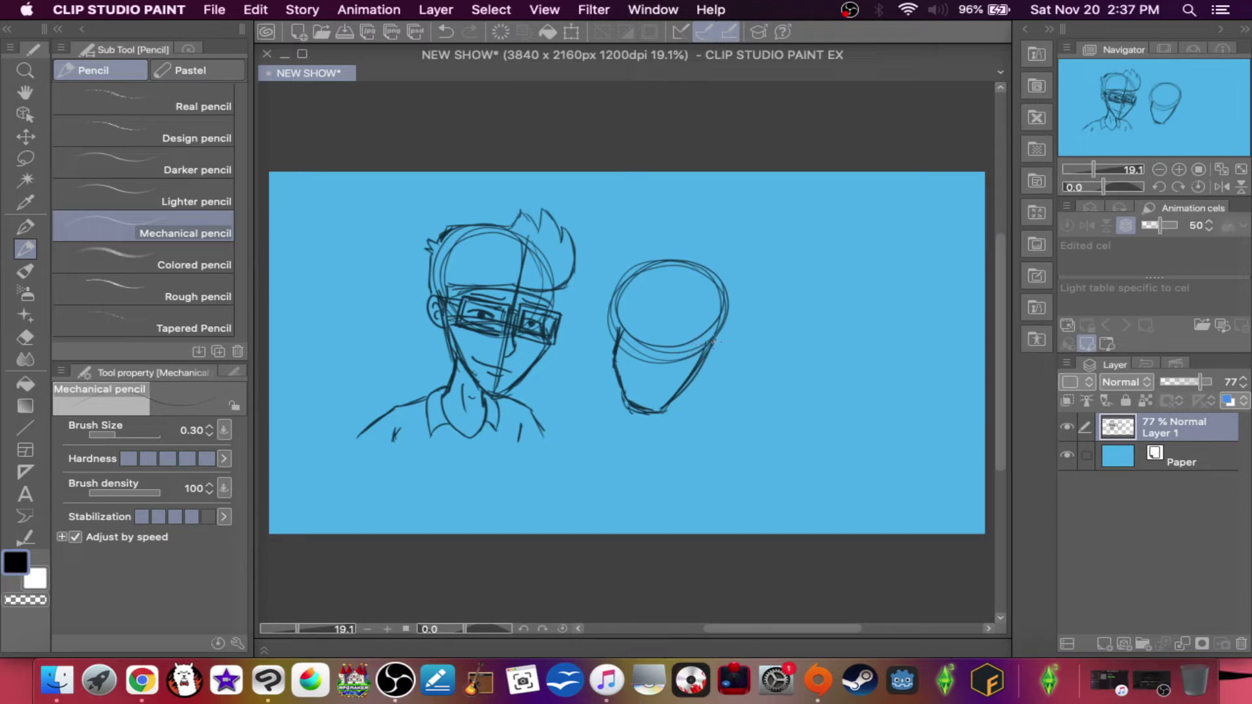
mouse_move(717, 338)
mouse_down()
mouse_move(719, 363)
mouse_move(702, 362)
mouse_move(728, 346)
mouse_move(711, 341)
mouse_up()
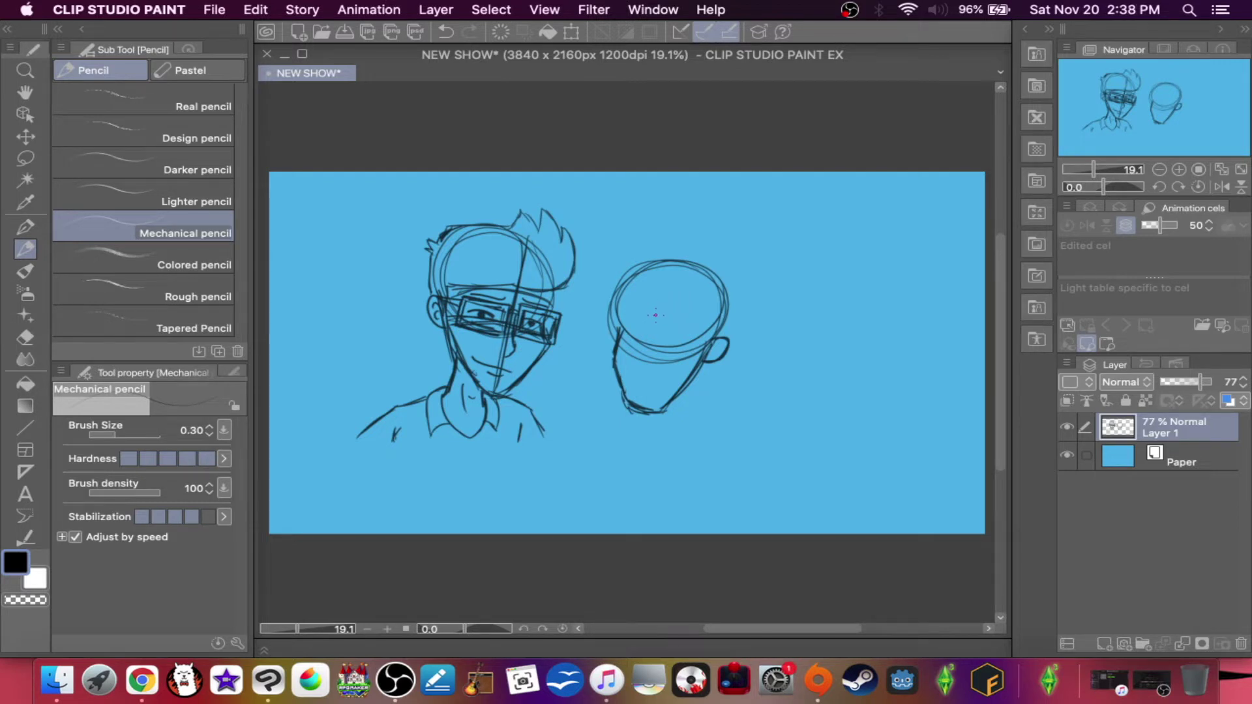
mouse_move(689, 375)
mouse_down()
mouse_move(678, 430)
mouse_move(642, 434)
mouse_move(668, 402)
mouse_move(643, 412)
mouse_move(627, 392)
mouse_move(617, 304)
mouse_up()
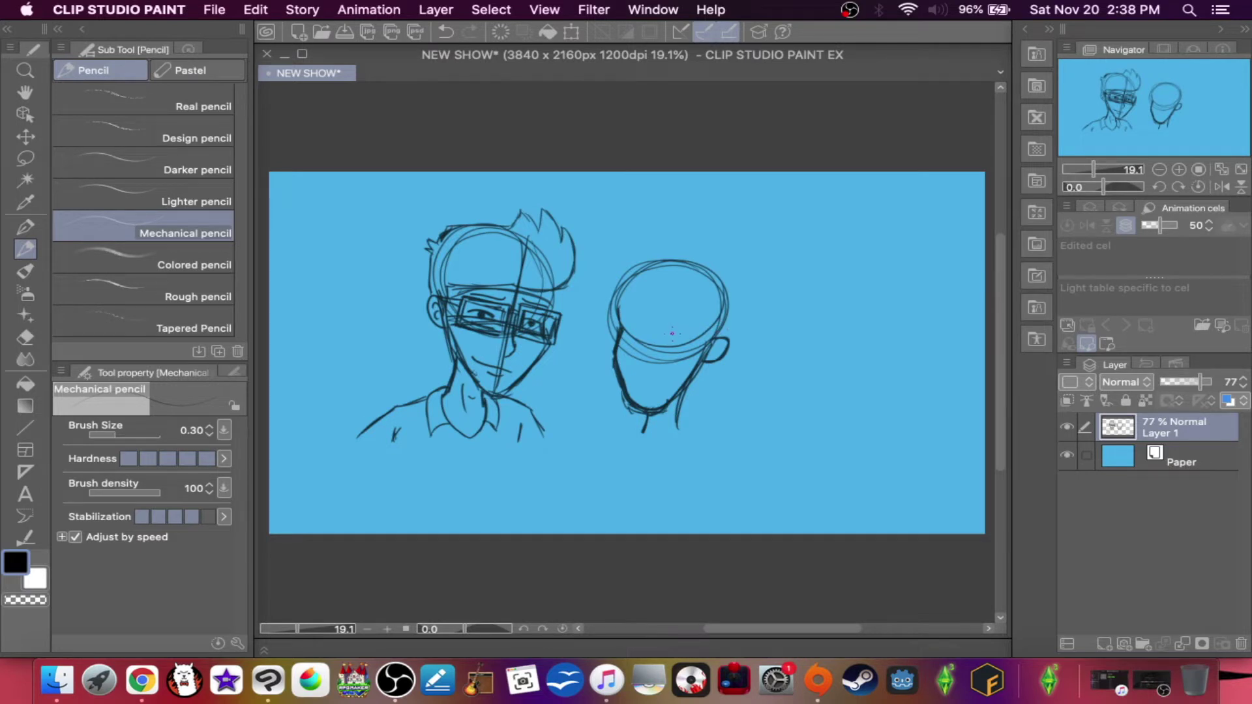
- Draw the second character's curved hairline and the outer hair outline running down past the ear
drag(675, 313, 695, 328)
mouse_move(620, 326)
mouse_down()
mouse_move(643, 301)
mouse_move(676, 306)
mouse_move(698, 340)
mouse_move(687, 363)
mouse_up()
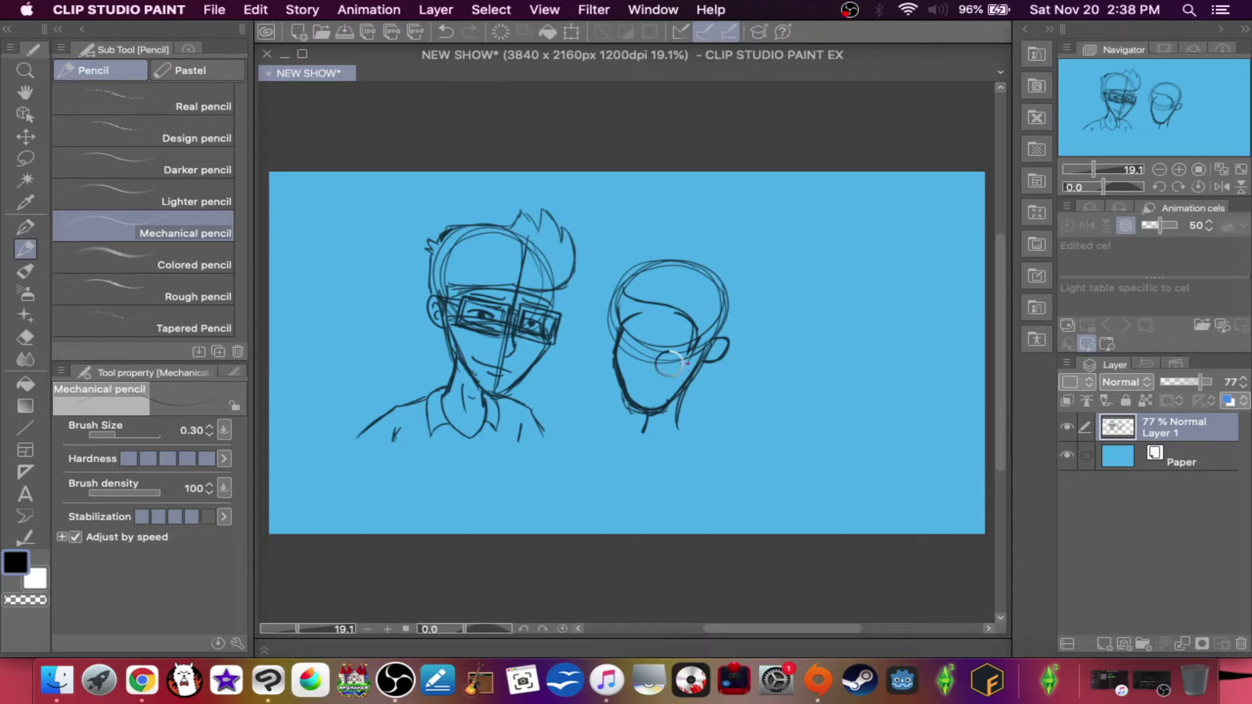
mouse_move(690, 365)
mouse_down()
mouse_move(729, 318)
mouse_move(699, 281)
mouse_move(727, 302)
mouse_move(677, 274)
mouse_move(720, 291)
mouse_move(725, 326)
mouse_up()
mouse_move(624, 302)
mouse_down()
mouse_move(612, 355)
mouse_move(606, 293)
mouse_move(625, 270)
mouse_move(683, 252)
mouse_move(699, 253)
mouse_move(666, 263)
mouse_move(696, 255)
mouse_move(725, 267)
mouse_move(716, 255)
mouse_move(739, 303)
mouse_move(734, 271)
mouse_move(743, 339)
mouse_move(743, 310)
mouse_move(733, 398)
mouse_up()
- Draw the second character's V-shaped collar and shoulders, with short clothing fold lines
mouse_move(680, 429)
mouse_down()
mouse_move(613, 466)
mouse_move(639, 427)
mouse_move(684, 429)
mouse_up()
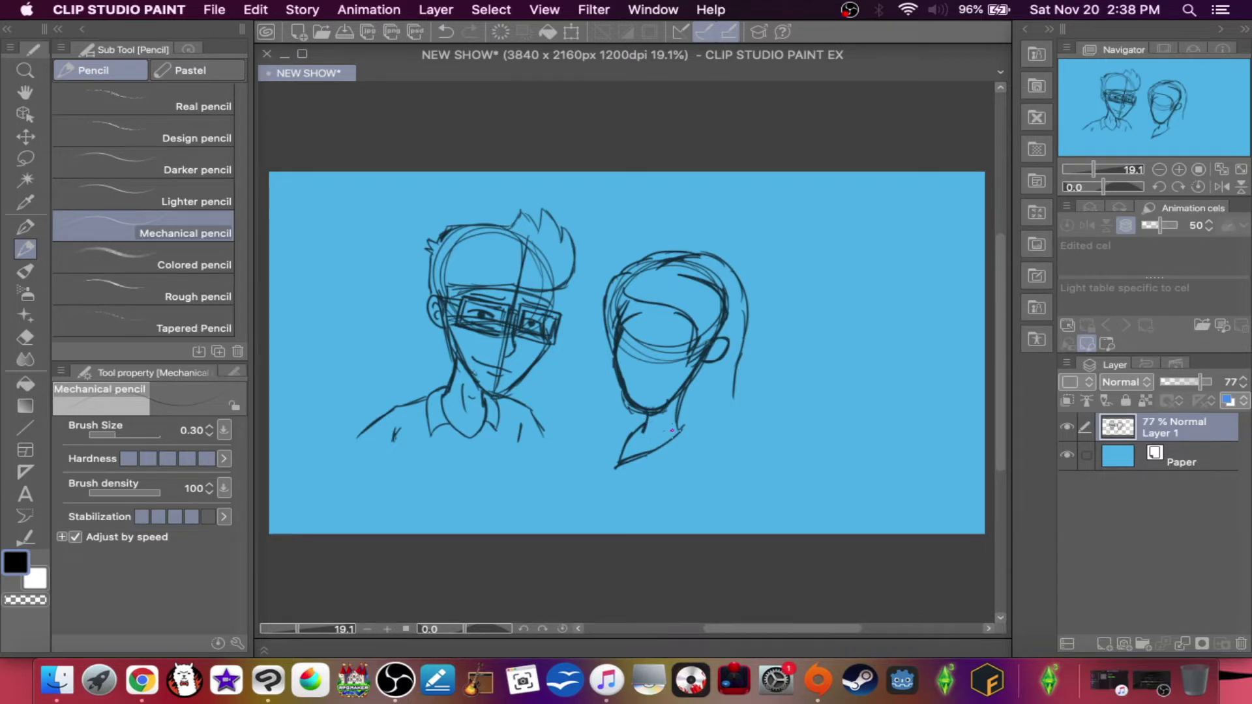
drag(677, 423, 714, 435)
mouse_move(598, 436)
mouse_down()
mouse_move(589, 465)
mouse_move(641, 427)
mouse_up()
mouse_move(590, 459)
mouse_down()
mouse_move(605, 437)
mouse_move(607, 452)
mouse_up()
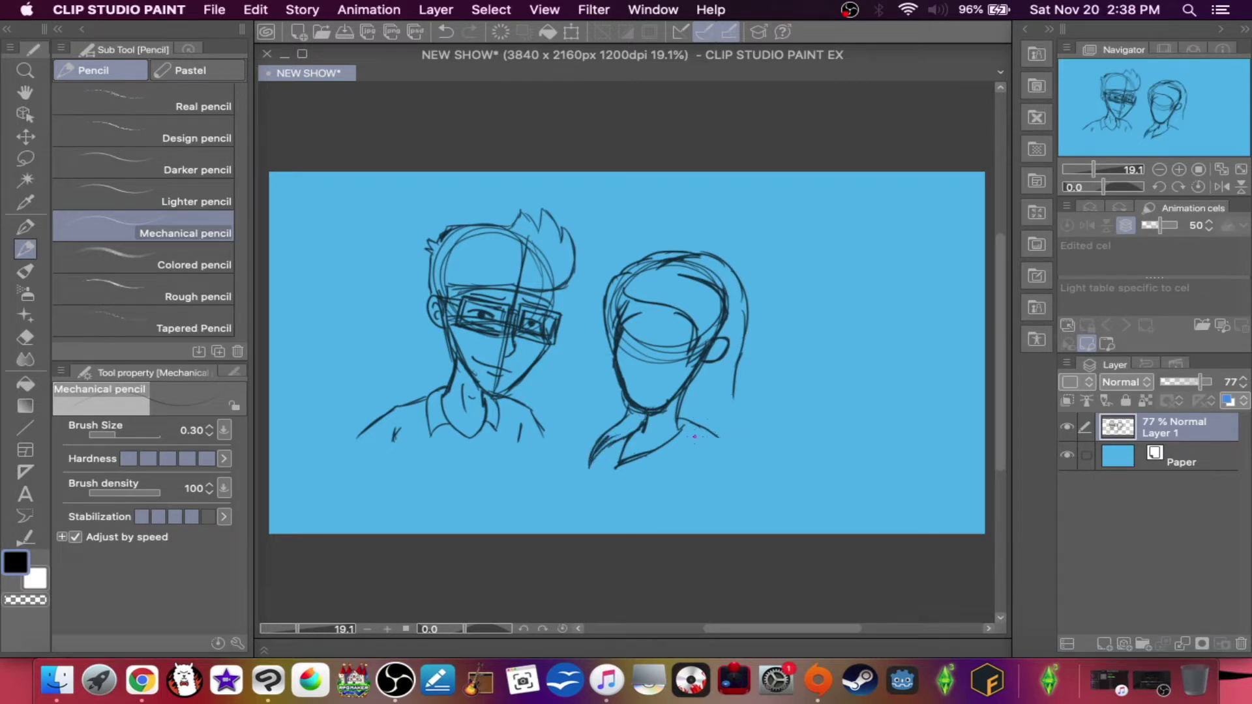
mouse_move(693, 432)
mouse_down()
mouse_move(725, 450)
mouse_move(669, 415)
mouse_move(689, 440)
mouse_move(724, 459)
mouse_move(724, 448)
mouse_move(733, 478)
mouse_up()
mouse_move(686, 437)
mouse_down()
mouse_move(625, 467)
mouse_move(613, 443)
mouse_up()
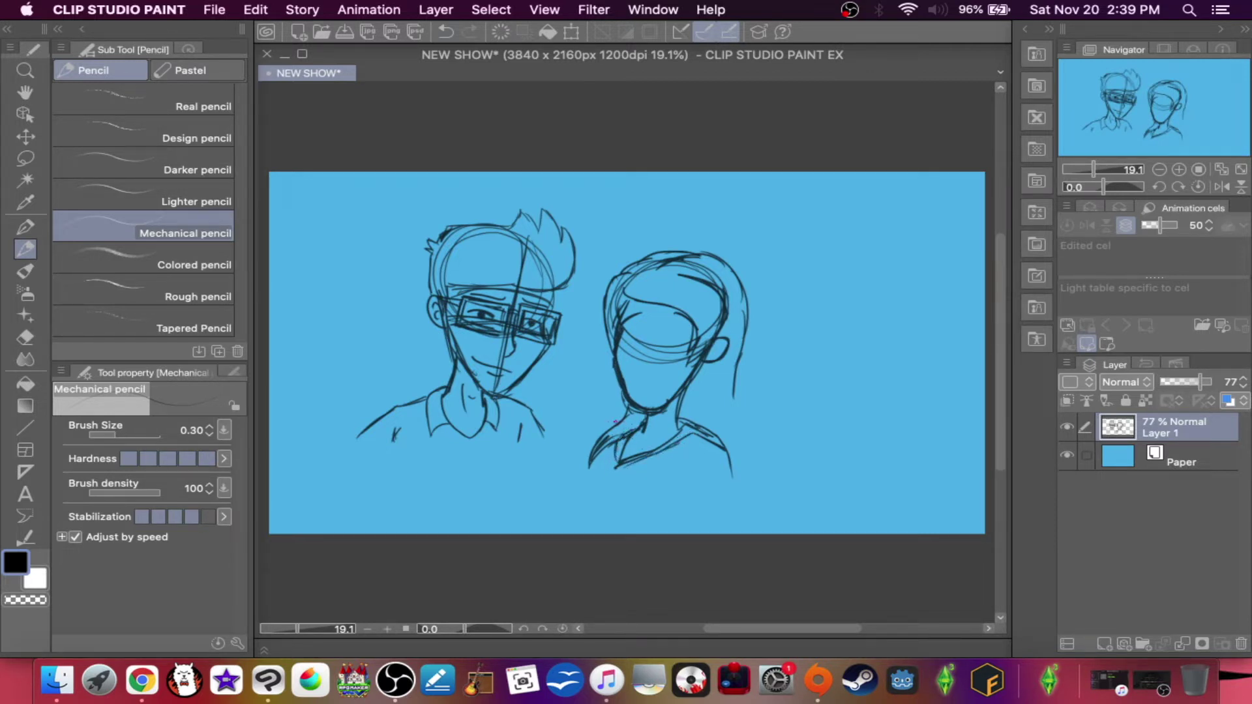
mouse_move(638, 465)
mouse_down()
mouse_move(605, 473)
mouse_move(589, 470)
mouse_up()
mouse_move(694, 460)
mouse_down()
mouse_move(691, 487)
mouse_move(719, 451)
mouse_up()
- Sketch the second character's facial features: eyes, nose, freckles and a smiling mouth
mouse_move(644, 334)
mouse_down()
mouse_move(619, 328)
mouse_move(685, 333)
mouse_up()
mouse_move(677, 334)
mouse_down()
mouse_move(628, 335)
mouse_move(690, 332)
mouse_move(619, 326)
mouse_move(644, 335)
mouse_move(631, 337)
mouse_move(617, 325)
mouse_move(693, 340)
mouse_up()
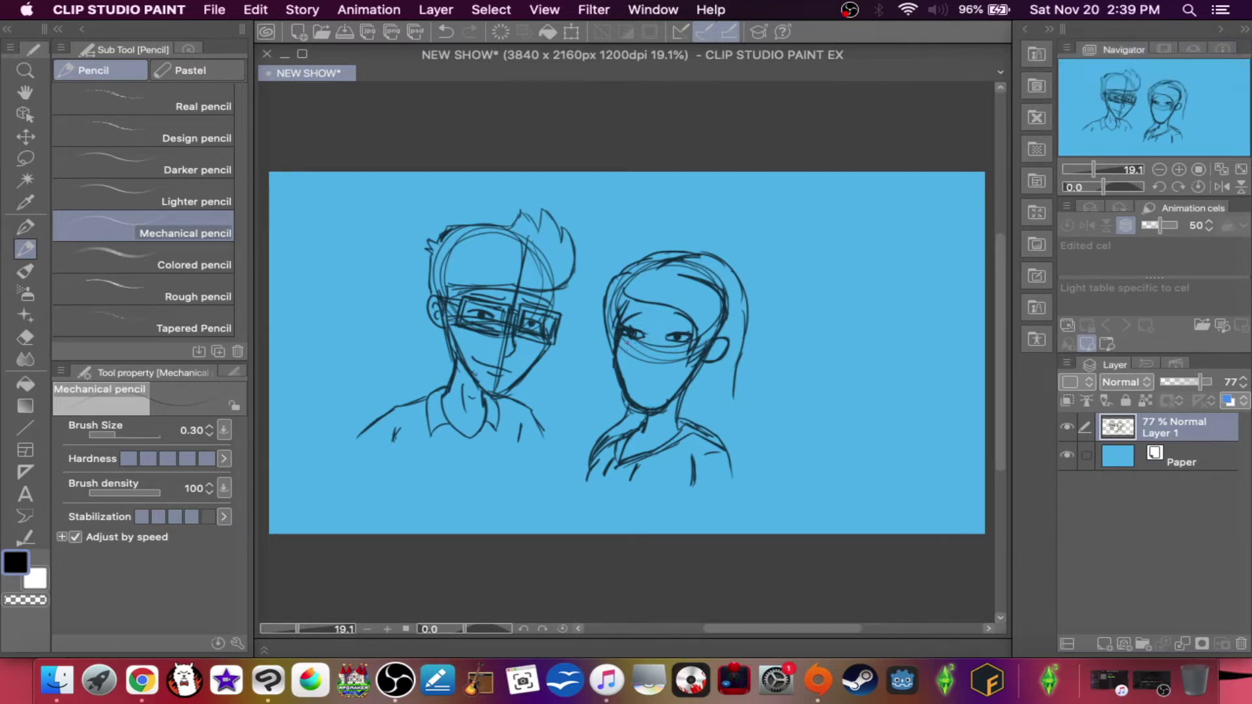
drag(654, 331, 643, 368)
drag(667, 338, 675, 334)
mouse_move(630, 380)
mouse_down()
mouse_move(670, 368)
mouse_move(644, 389)
mouse_up()
- Extend the second character's hair down to the shoulder with jagged ends, and add strand lines
mouse_move(731, 402)
mouse_down()
mouse_move(732, 457)
mouse_move(714, 423)
mouse_move(684, 414)
mouse_up()
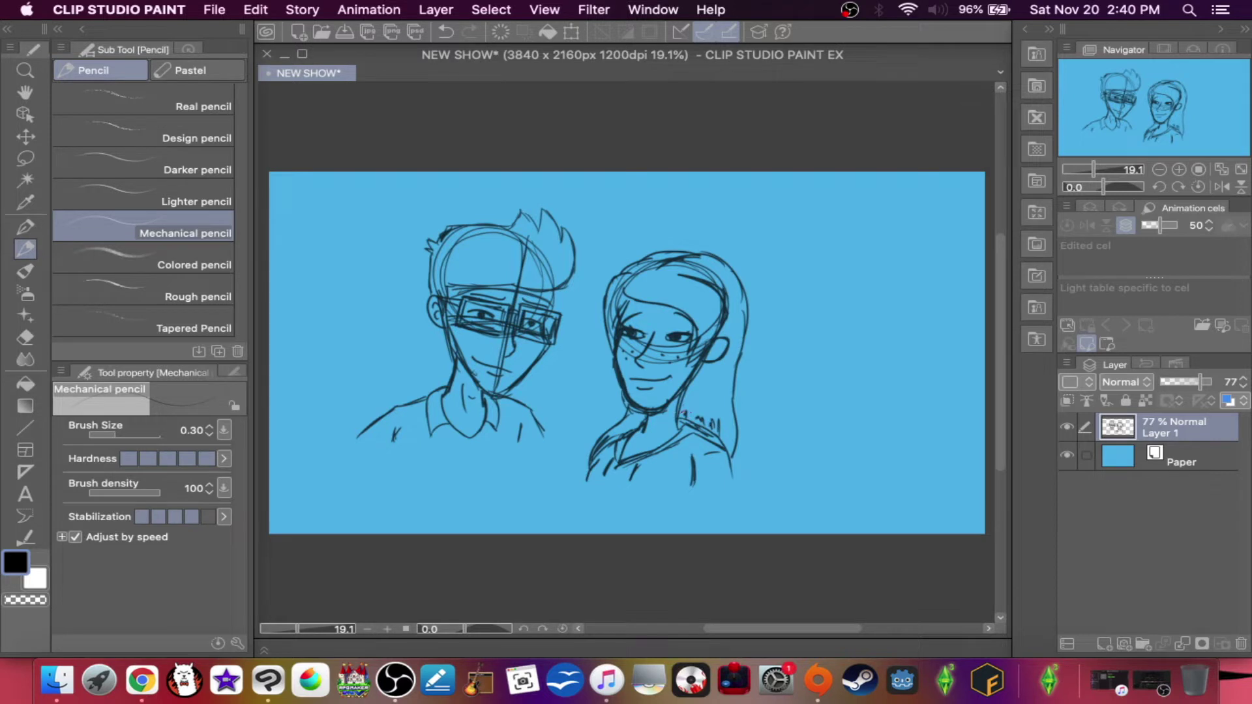
mouse_move(720, 375)
mouse_down()
mouse_move(700, 410)
mouse_move(711, 415)
mouse_move(692, 390)
mouse_up()
drag(696, 394, 692, 382)
drag(704, 328, 709, 304)
mouse_move(630, 294)
mouse_down()
mouse_move(618, 314)
mouse_move(627, 308)
mouse_up()
drag(613, 318, 607, 348)
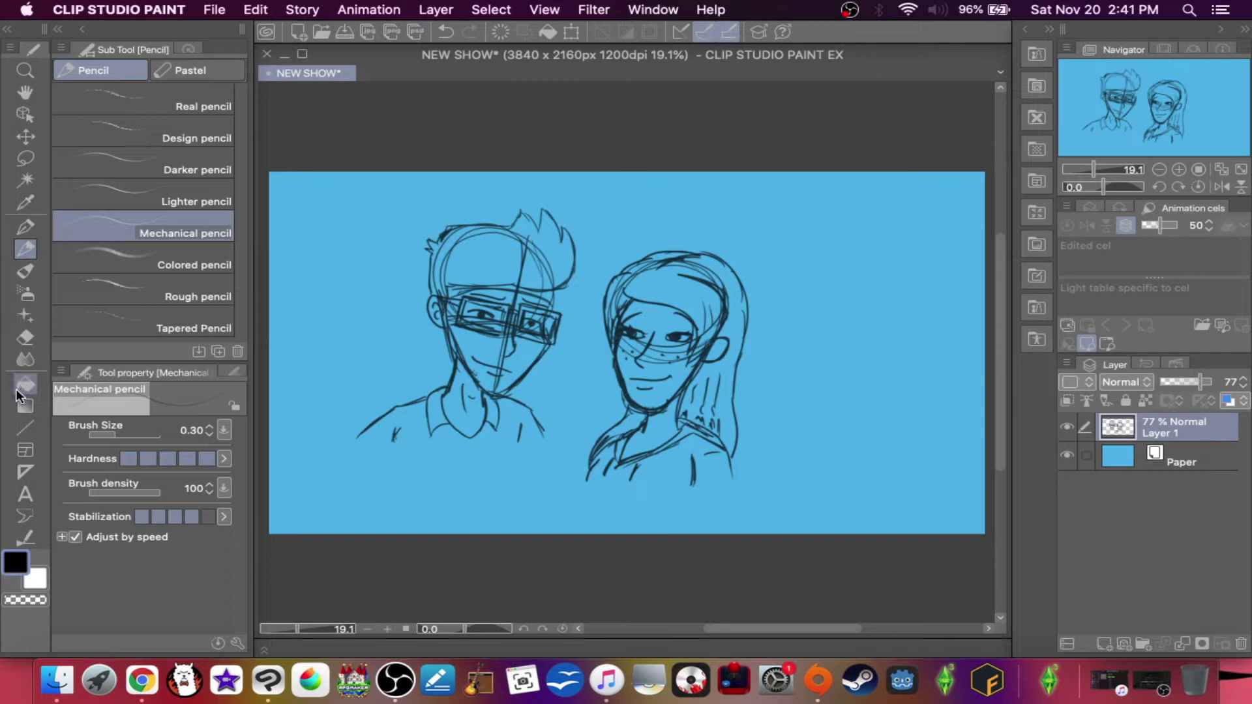
- Lasso the second character, move the sketch up and left closer to the first character, and deselect it
click(24, 167)
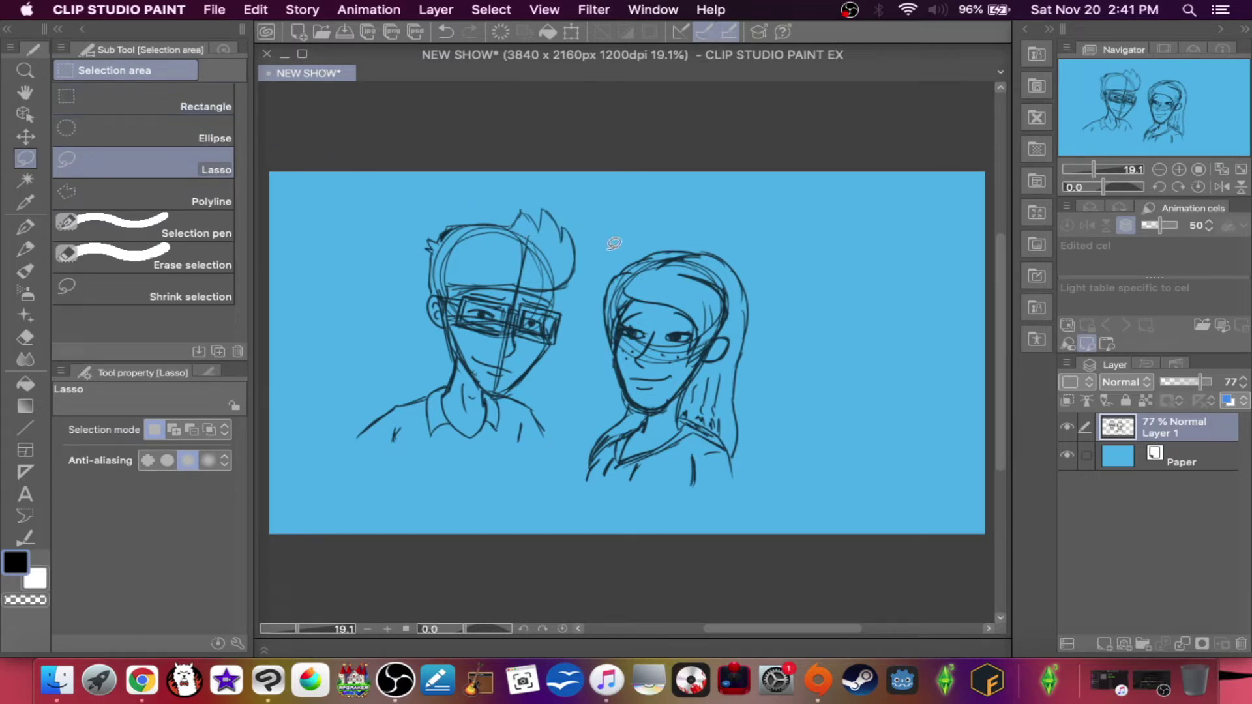
mouse_move(621, 245)
mouse_down()
mouse_move(590, 296)
mouse_move(572, 490)
mouse_move(606, 512)
mouse_move(725, 505)
mouse_move(765, 463)
mouse_move(774, 334)
mouse_move(750, 241)
mouse_move(678, 219)
mouse_move(613, 248)
mouse_up()
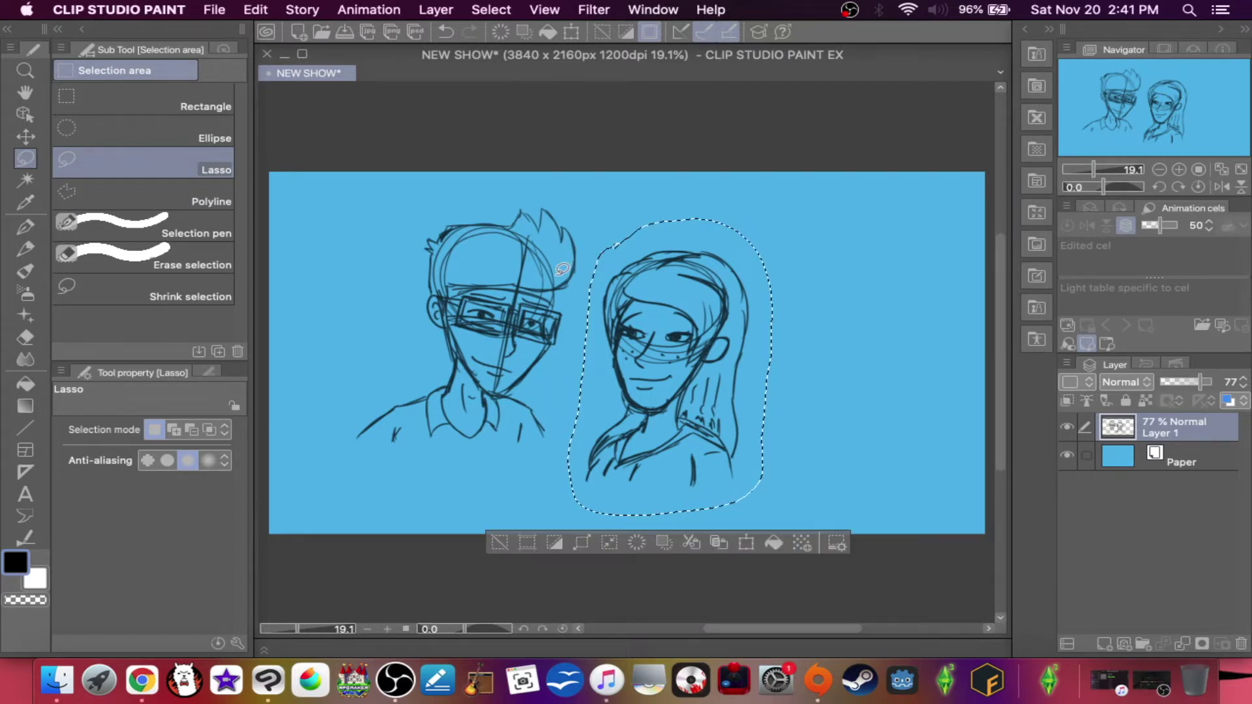
click(26, 136)
mouse_move(642, 362)
mouse_down()
mouse_move(613, 335)
mouse_move(628, 334)
mouse_up()
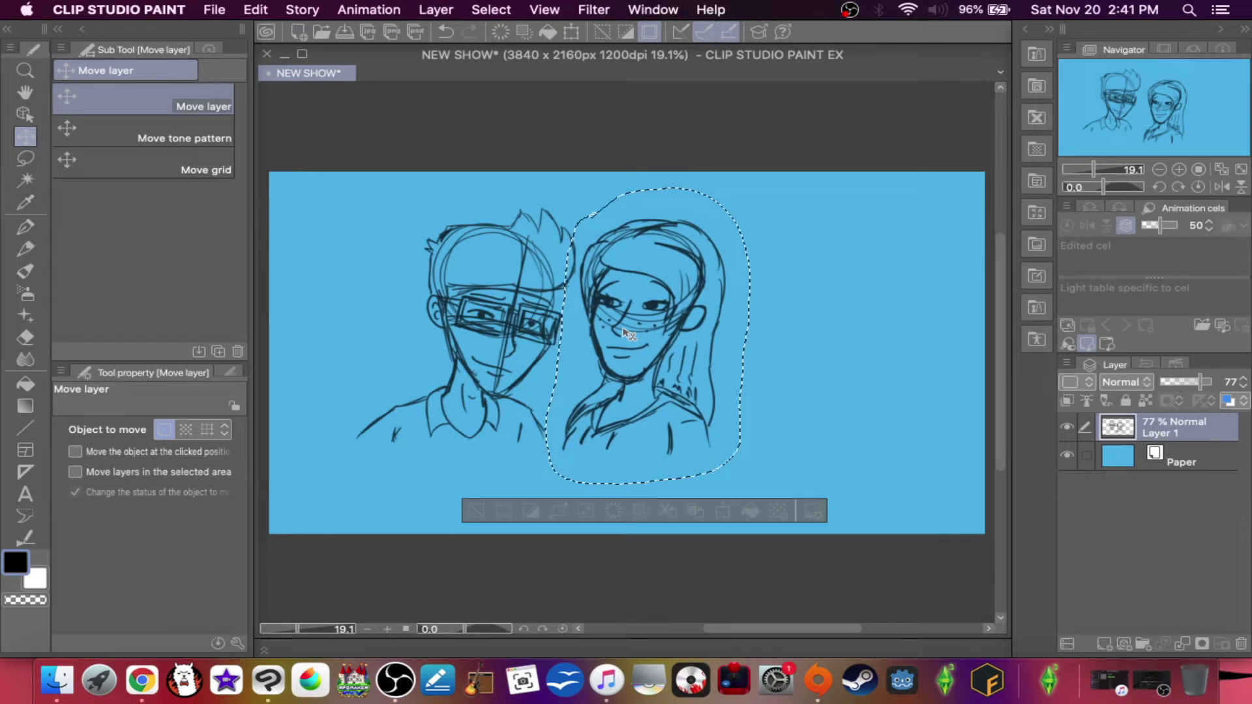
drag(626, 334, 626, 334)
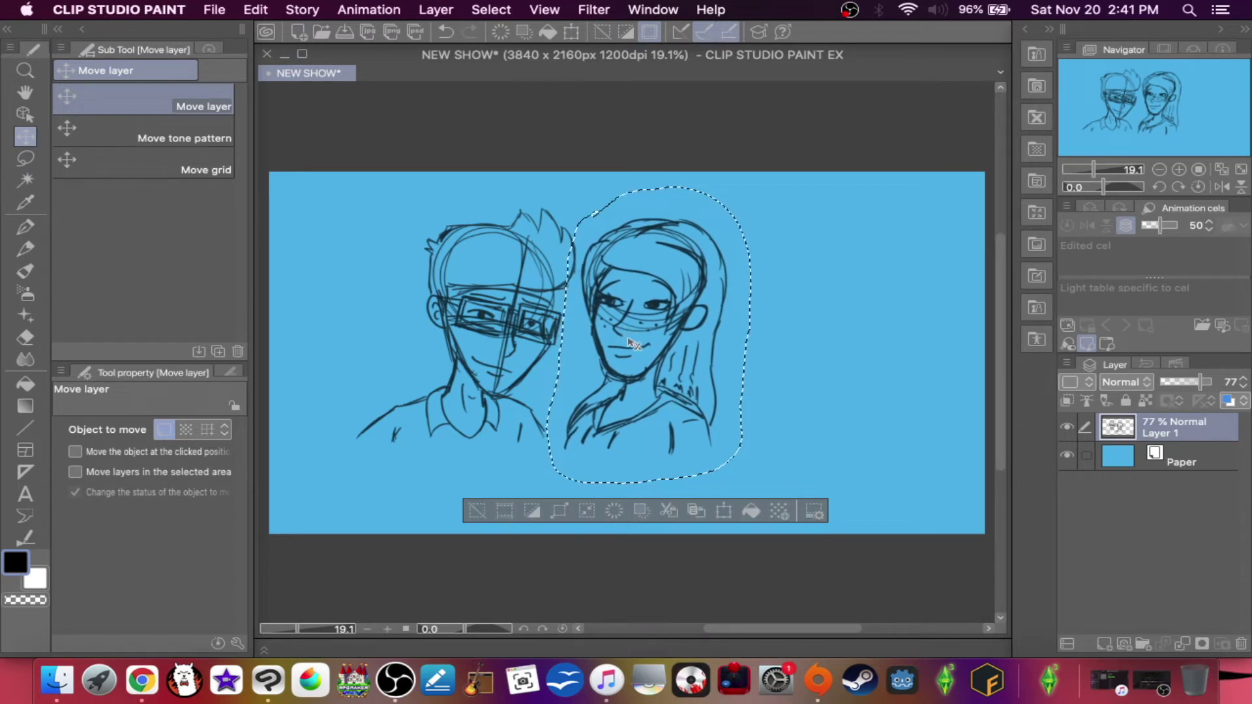
click(25, 158)
key(super+d)
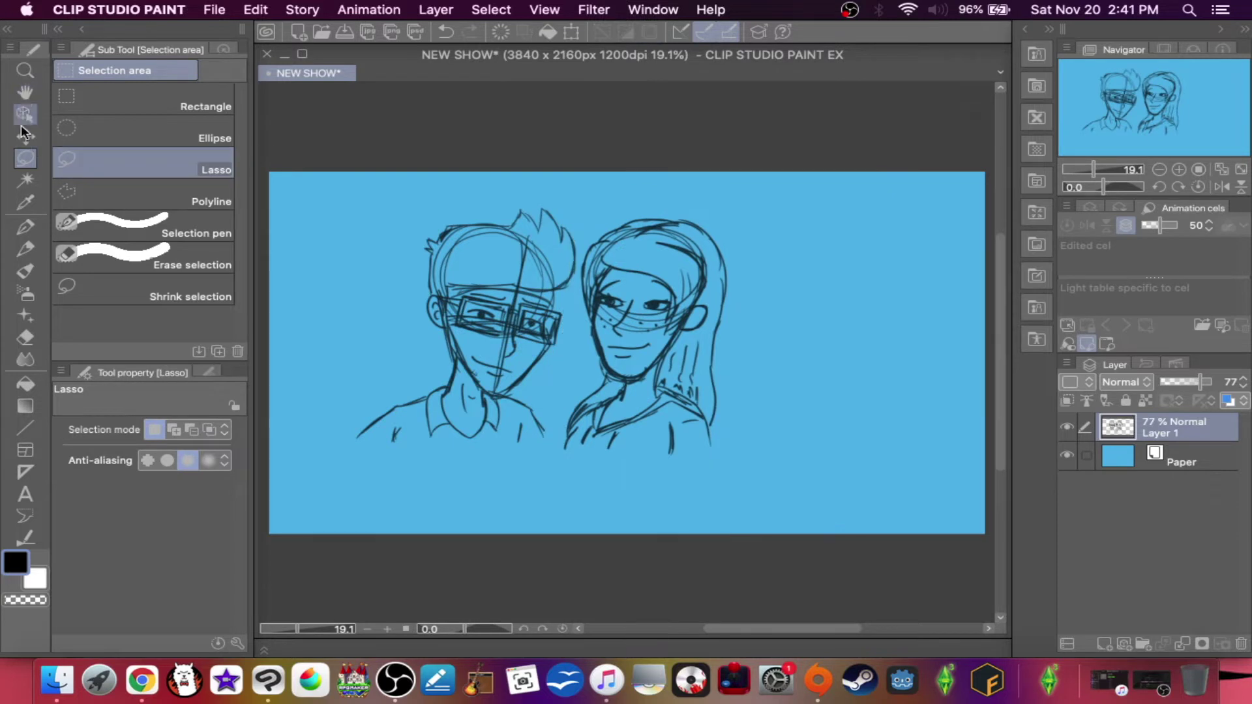
- Sketch the third character's wide, jowly head outline with the Mechanical pencil, topped by a swept-back tuft of jagged hair
click(25, 250)
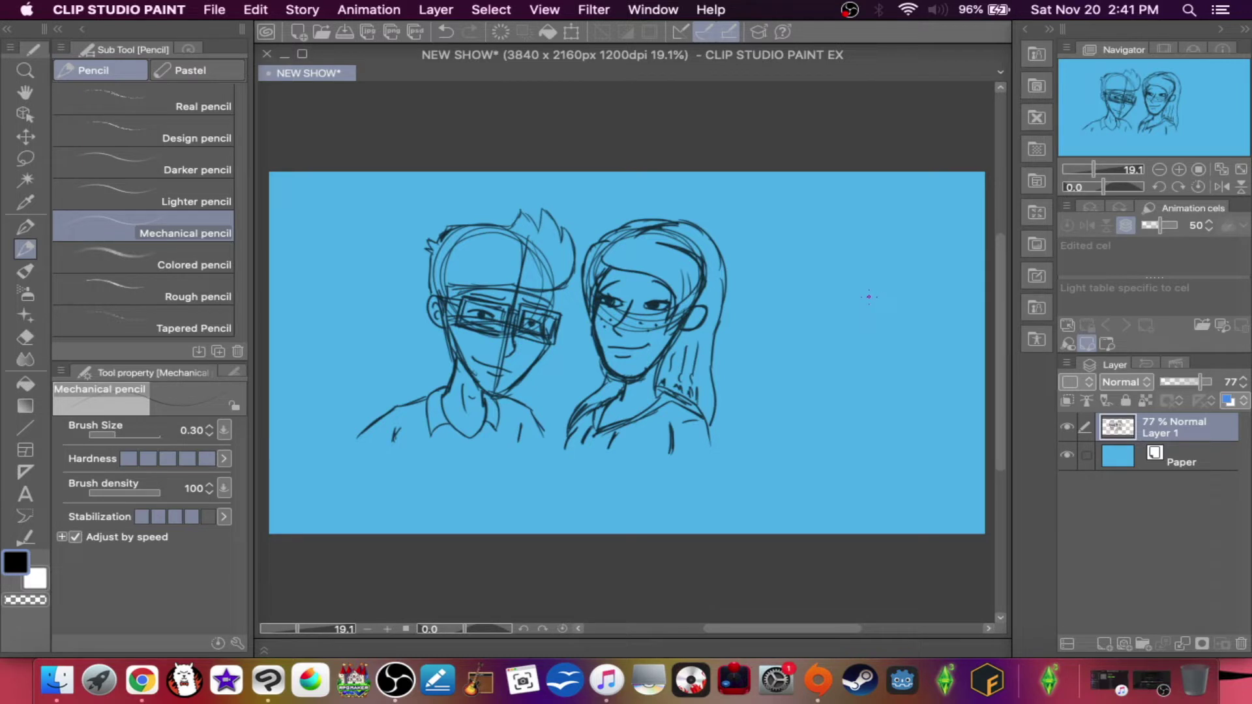
mouse_move(872, 263)
mouse_down()
mouse_move(864, 303)
mouse_move(878, 349)
mouse_move(853, 380)
mouse_move(815, 395)
mouse_move(842, 383)
mouse_move(809, 392)
mouse_move(776, 377)
mouse_move(752, 356)
mouse_move(753, 322)
mouse_up()
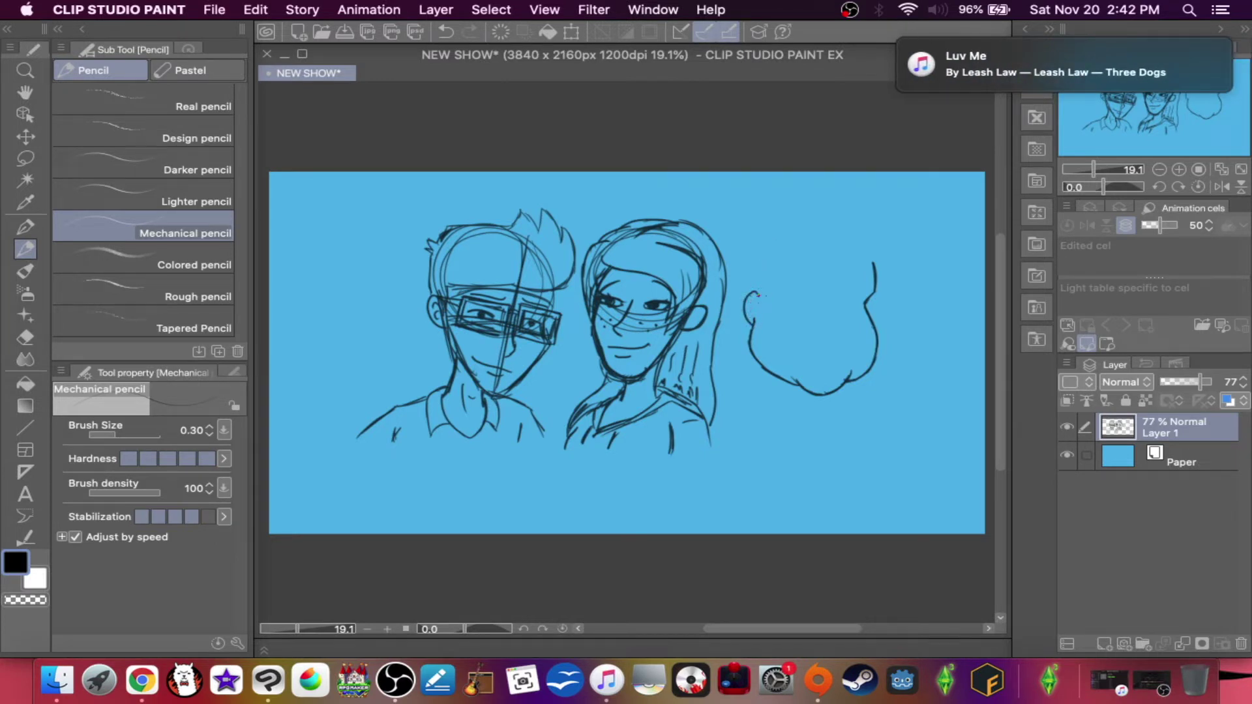
mouse_move(762, 289)
mouse_down()
mouse_move(794, 270)
mouse_move(831, 287)
mouse_move(918, 253)
mouse_move(906, 250)
mouse_move(914, 222)
mouse_move(857, 233)
mouse_up()
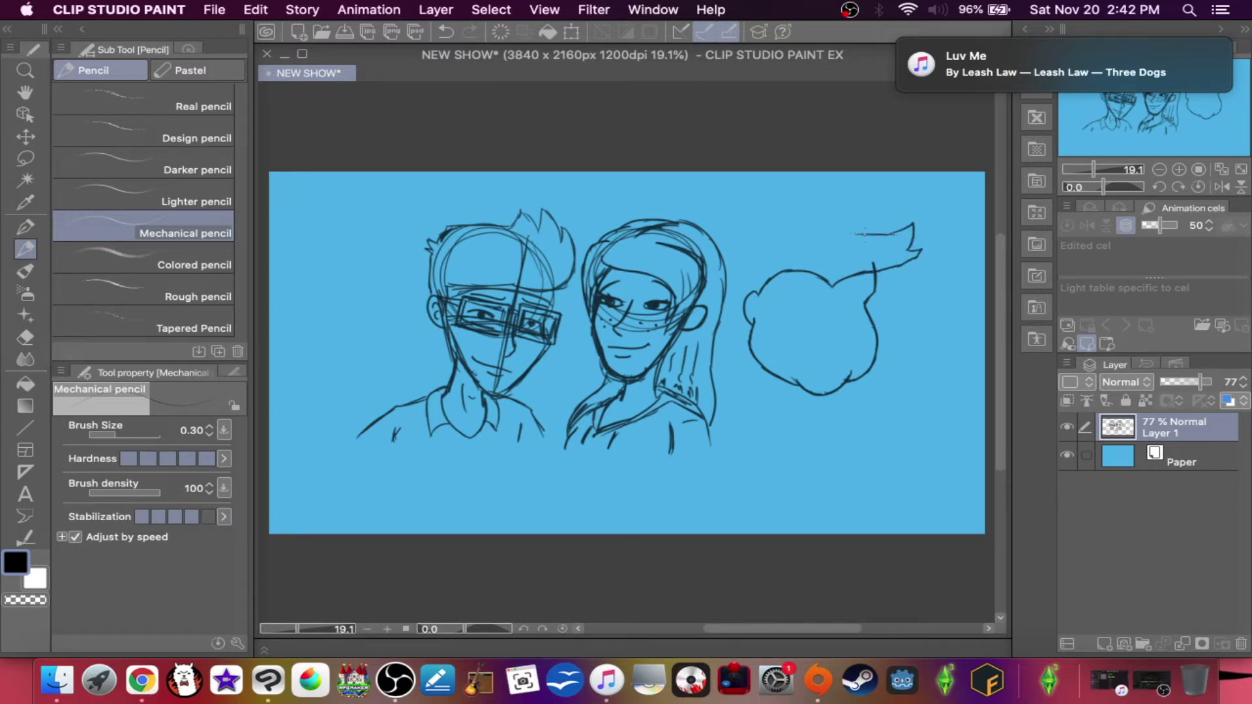
mouse_move(890, 235)
mouse_down()
mouse_move(885, 219)
mouse_move(823, 235)
mouse_up()
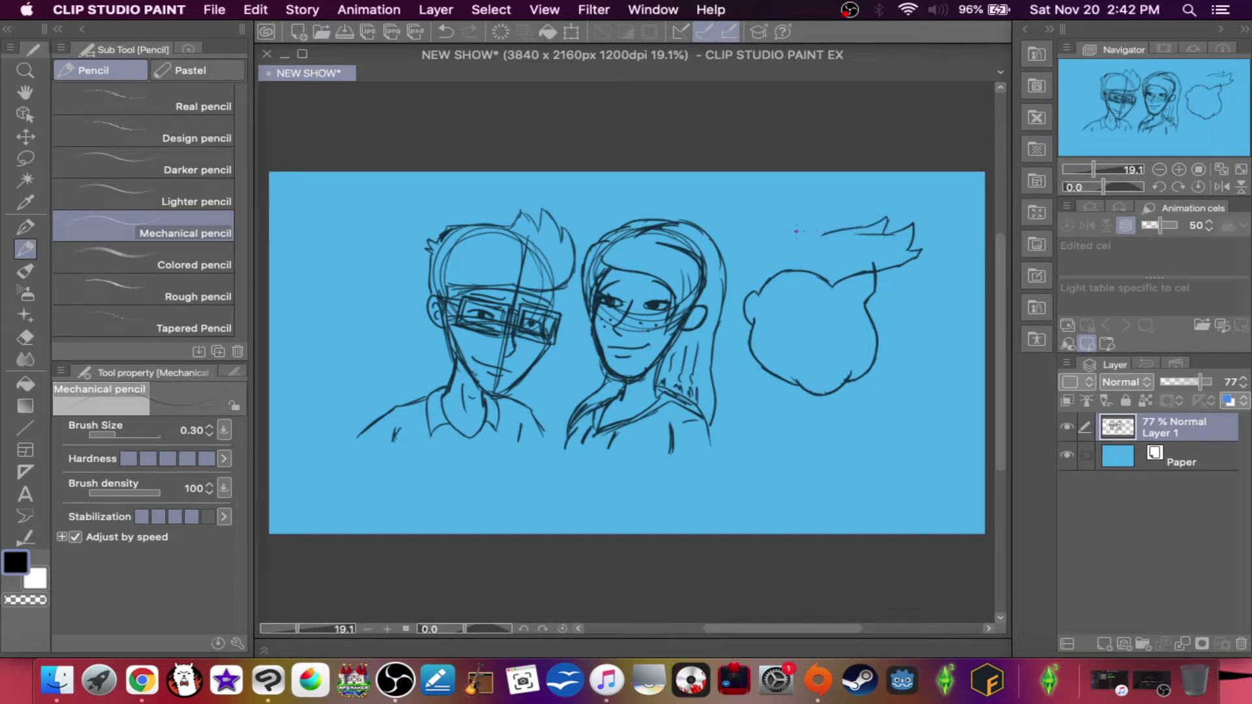
mouse_move(752, 291)
mouse_down()
mouse_move(740, 246)
mouse_move(819, 233)
mouse_up()
drag(820, 233, 745, 241)
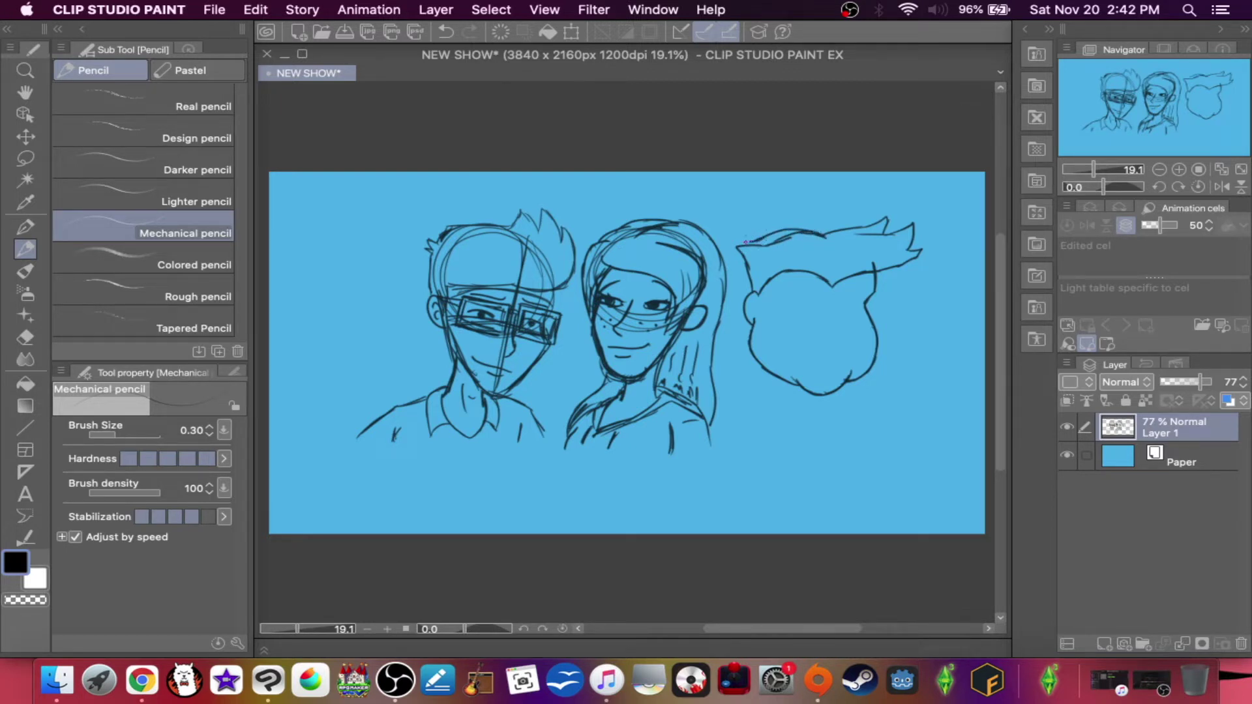
drag(749, 271, 752, 292)
- Sketch the third character's facial features: heavy brow, half-lidded eyes, bulbous nose and a smirking mouth with cheek lines
mouse_move(866, 289)
mouse_down()
mouse_move(776, 289)
mouse_move(865, 293)
mouse_up()
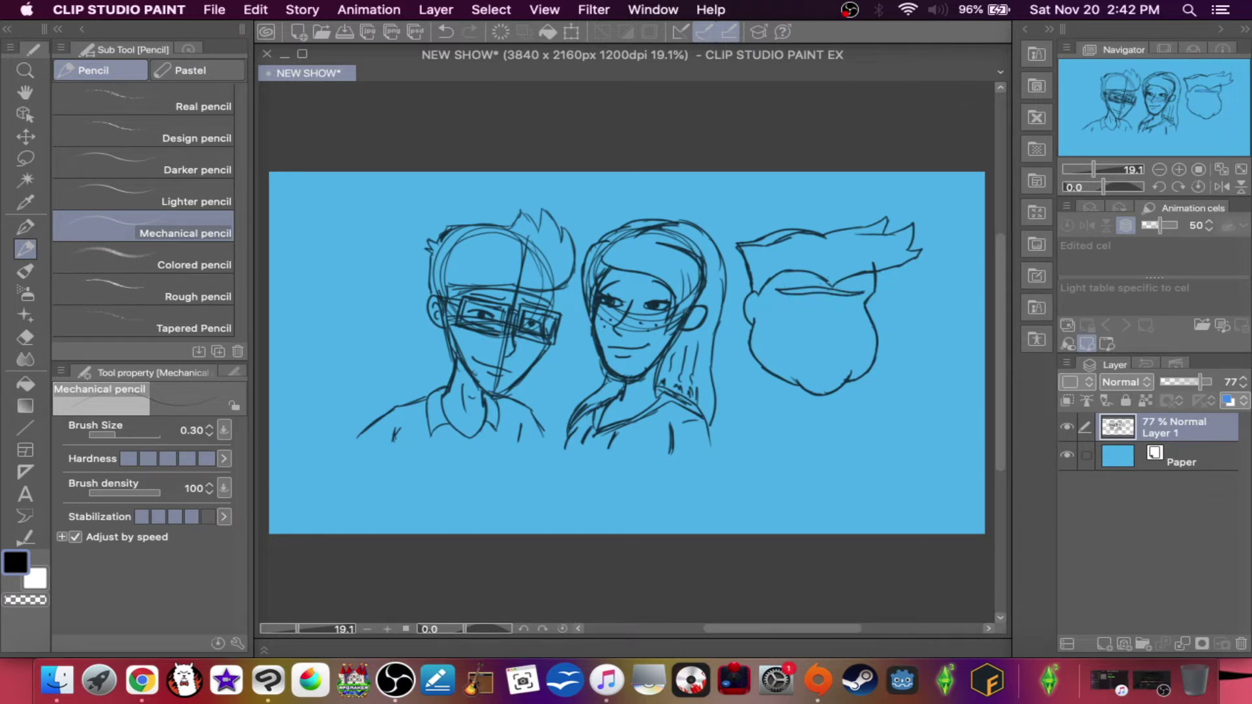
mouse_move(827, 305)
mouse_down()
mouse_move(841, 326)
mouse_move(810, 334)
mouse_move(800, 319)
mouse_move(825, 314)
mouse_up()
drag(842, 320, 840, 332)
mouse_move(787, 300)
mouse_down()
mouse_move(775, 305)
mouse_move(806, 316)
mouse_move(861, 304)
mouse_move(835, 304)
mouse_move(848, 318)
mouse_up()
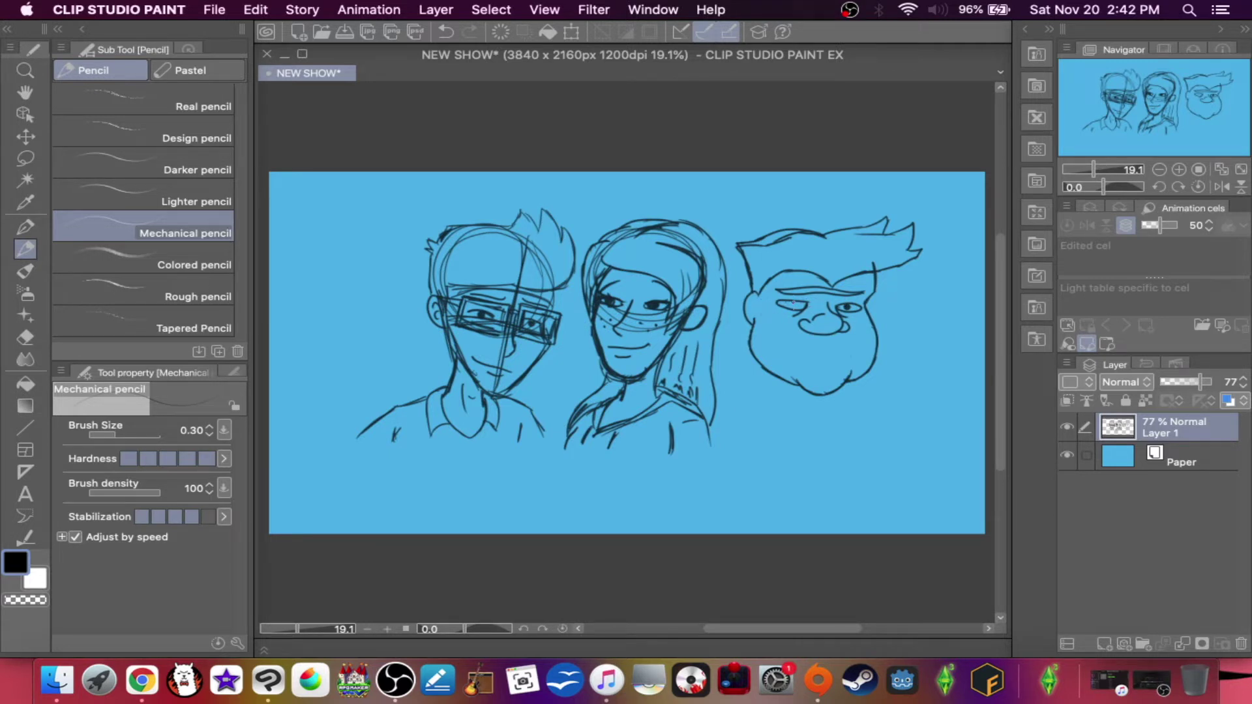
drag(793, 305, 793, 303)
drag(793, 329, 770, 350)
mouse_move(850, 333)
mouse_down()
mouse_move(857, 350)
mouse_move(817, 355)
mouse_move(780, 339)
mouse_move(820, 366)
mouse_move(799, 357)
mouse_move(820, 348)
mouse_up()
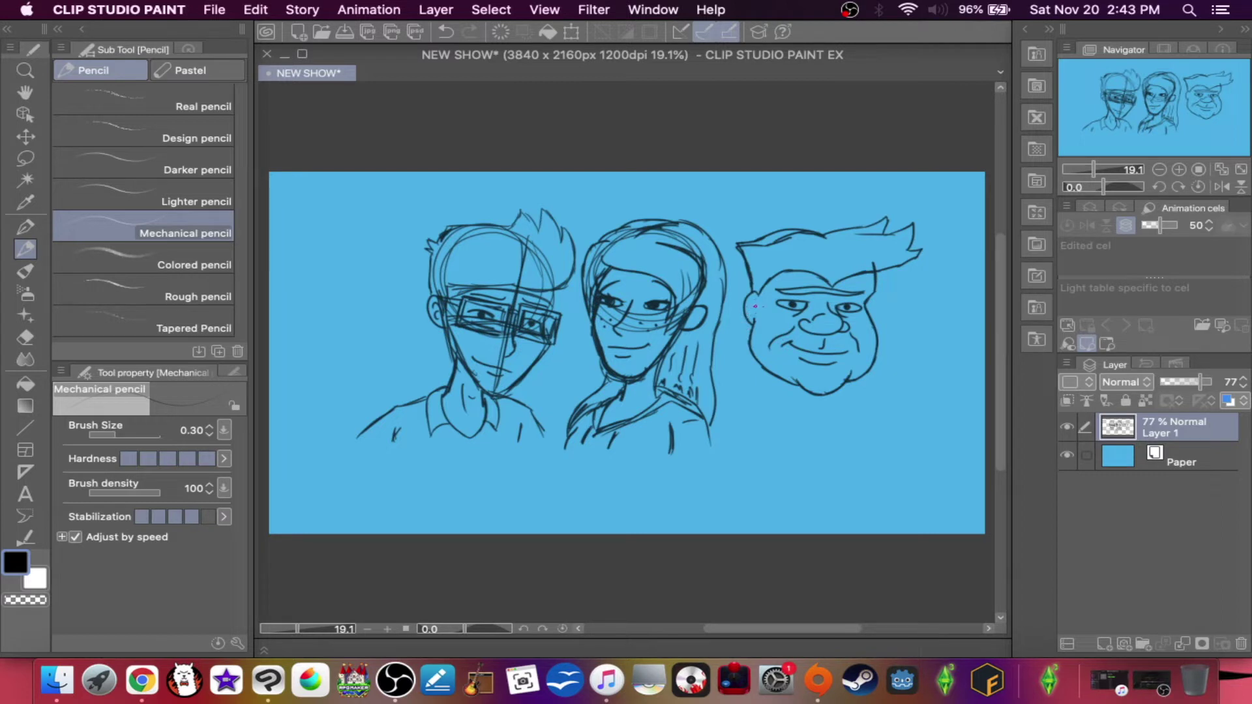
- Add the third character's inner ear line, stubble dots over the cheeks and chin, and a rounded neck and neckline
drag(753, 301, 752, 313)
drag(821, 375, 823, 391)
mouse_move(764, 370)
mouse_down()
mouse_move(776, 404)
mouse_move(823, 436)
mouse_move(856, 401)
mouse_move(856, 381)
mouse_up()
mouse_move(824, 436)
mouse_down()
mouse_move(825, 417)
mouse_move(823, 438)
mouse_move(795, 401)
mouse_move(774, 401)
mouse_move(868, 401)
mouse_up()
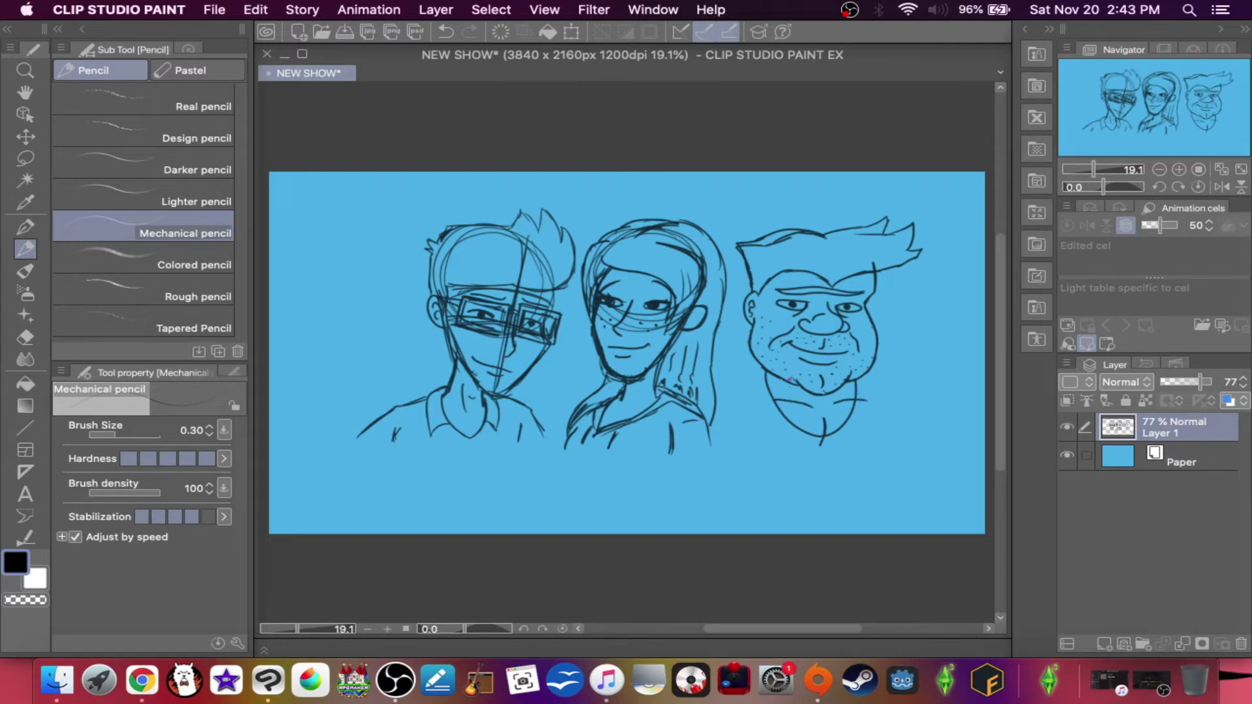
- Draw the third character's shoulders, bare upper arms and sleeveless shirt edges, with small hair marks on the skin
drag(754, 358, 747, 414)
drag(754, 357, 712, 360)
drag(749, 411, 728, 455)
drag(745, 394, 733, 404)
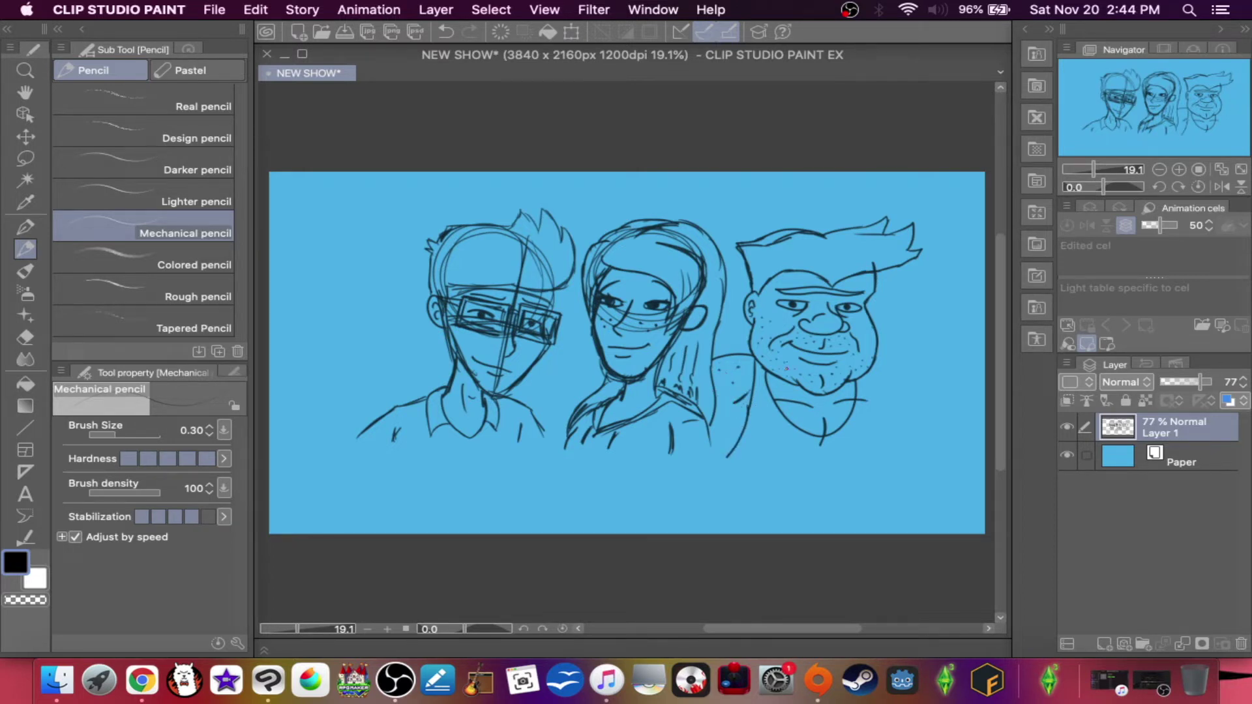
drag(869, 373, 882, 452)
mouse_move(871, 368)
mouse_down()
mouse_move(898, 377)
mouse_move(915, 446)
mouse_move(880, 399)
mouse_up()
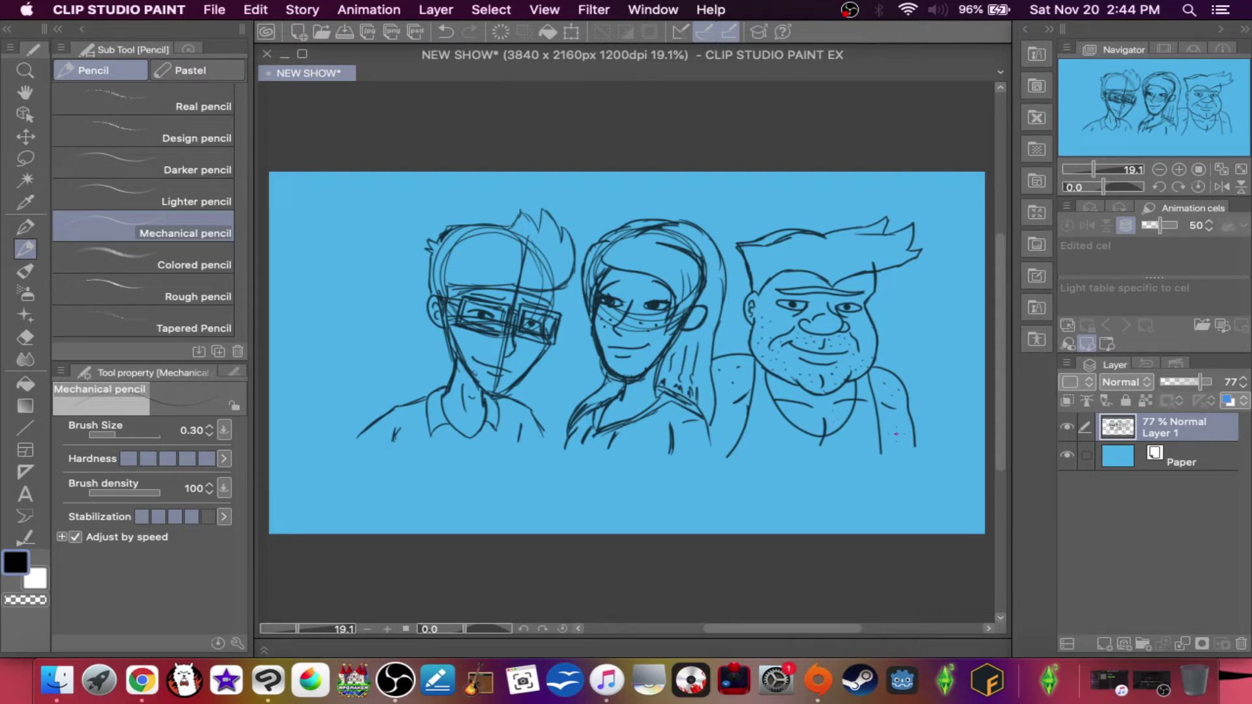
drag(890, 426, 893, 457)
drag(722, 424, 715, 446)
- Add a new layer above the sketch and import title.png from Documents > comix > Kris the Nerd > assets
click(1103, 644)
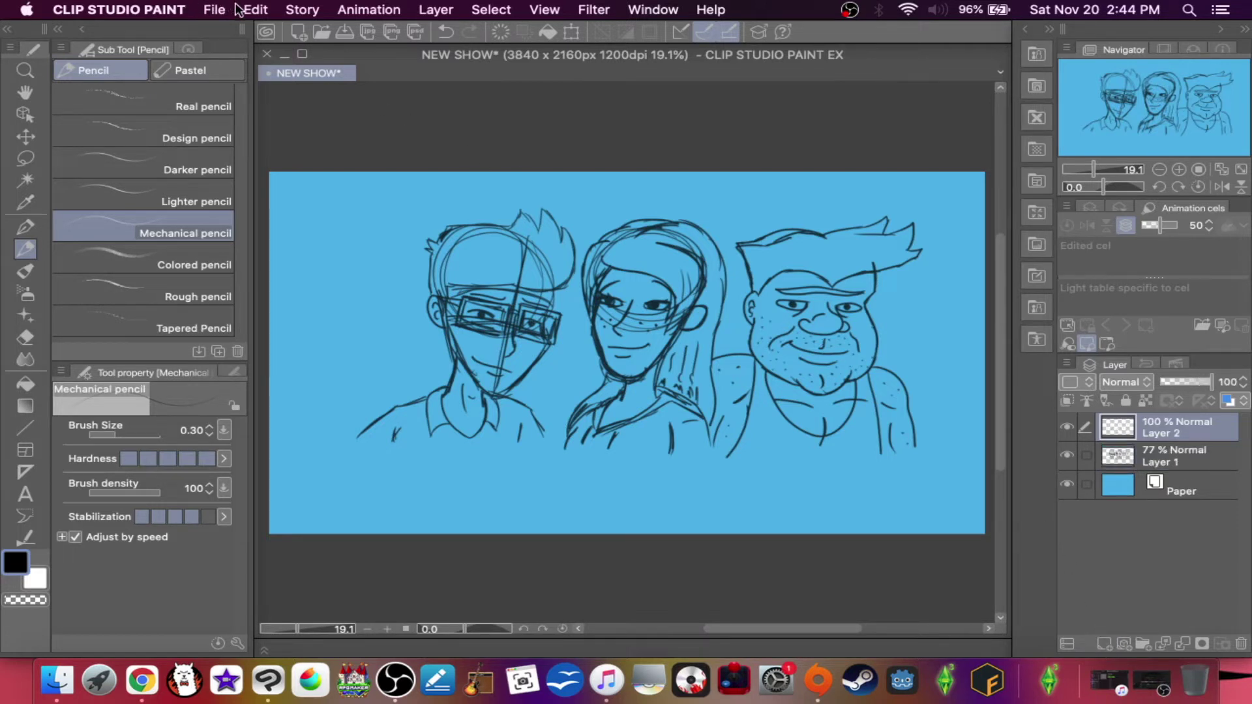
click(217, 11)
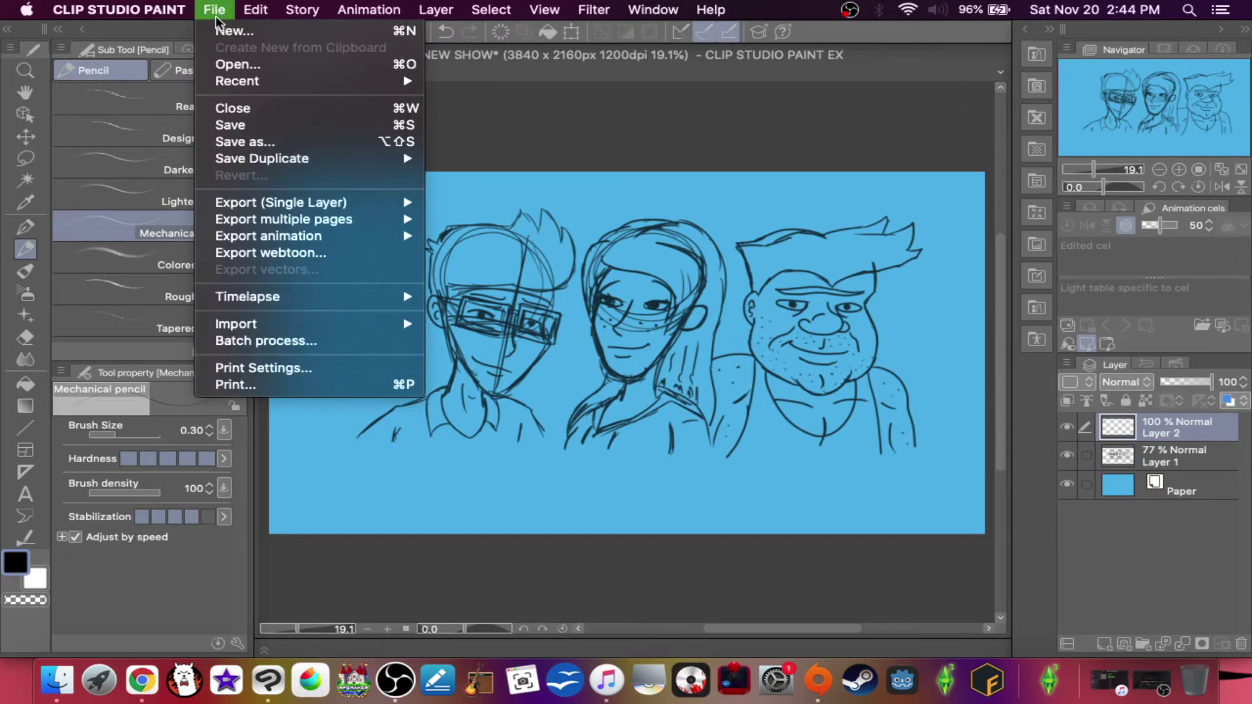
mouse_move(388, 330)
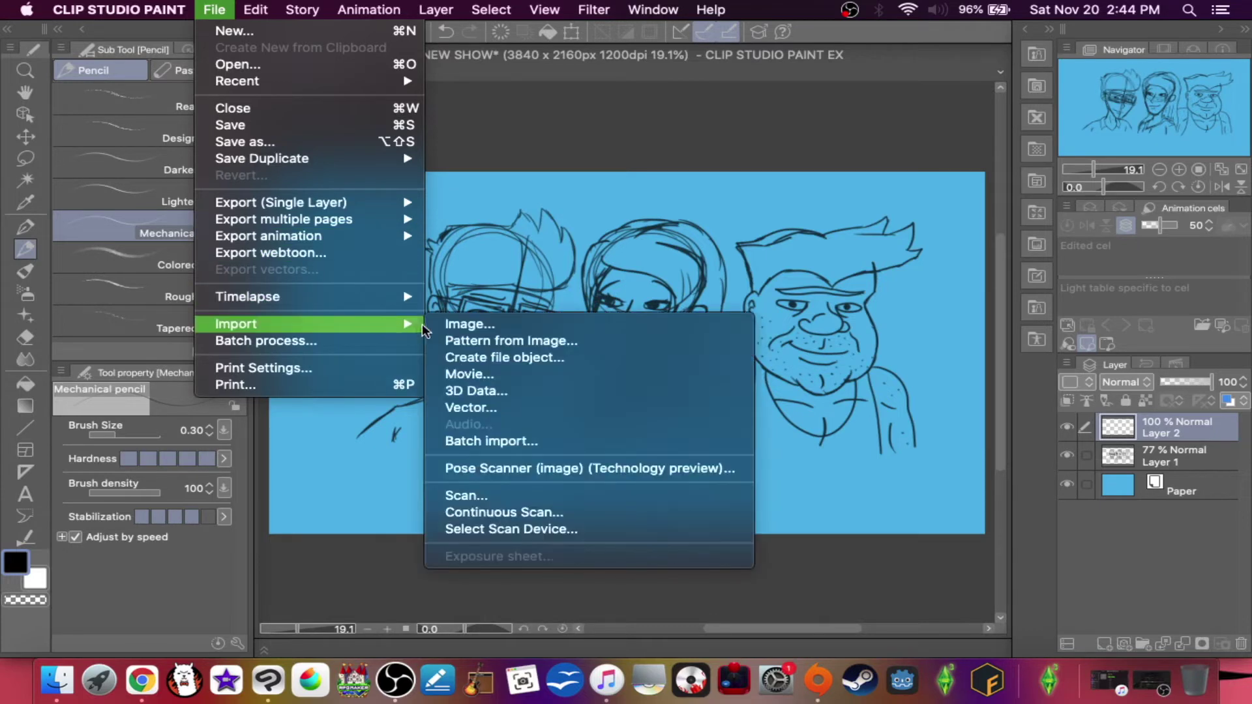
click(455, 323)
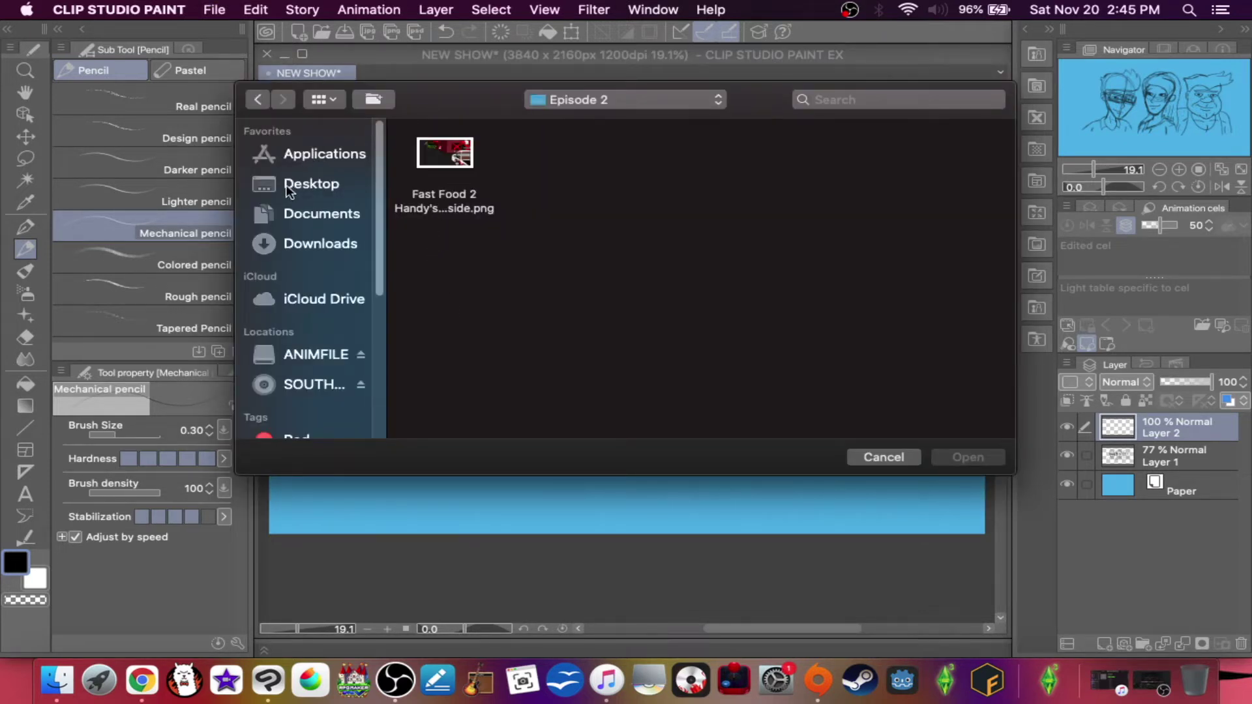
click(314, 206)
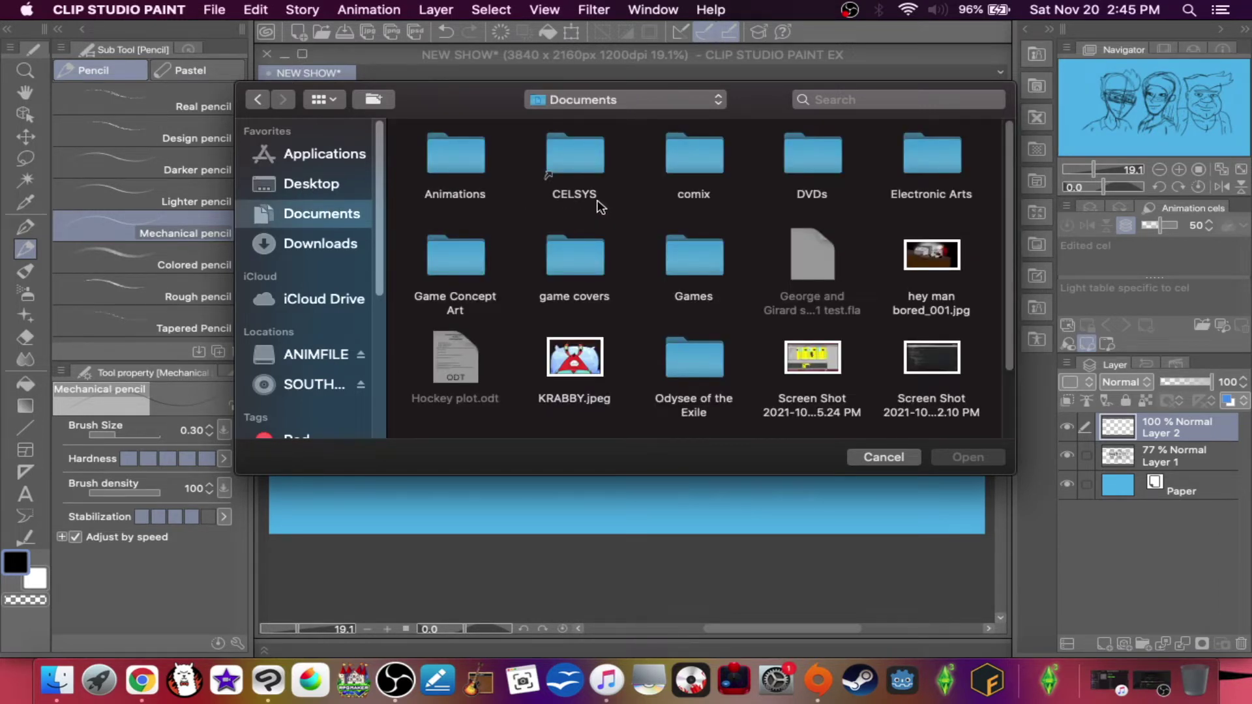
click(674, 149)
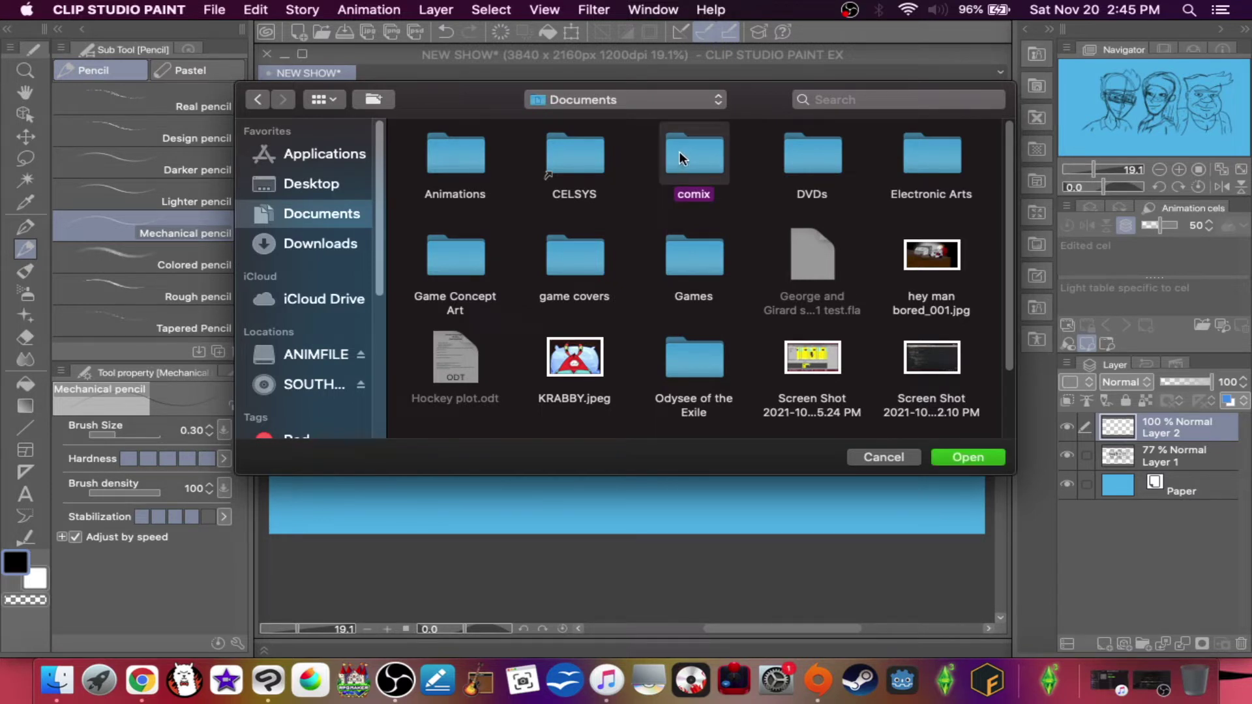
double_click(679, 157)
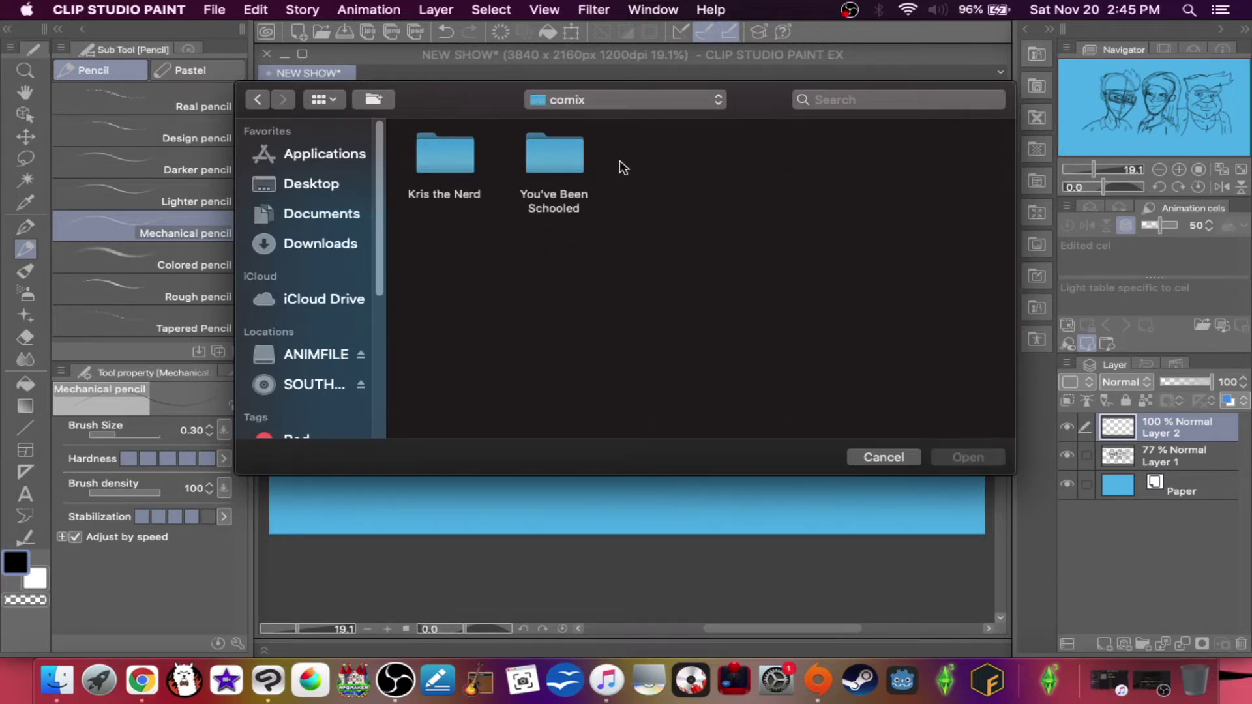
click(434, 157)
double_click(433, 154)
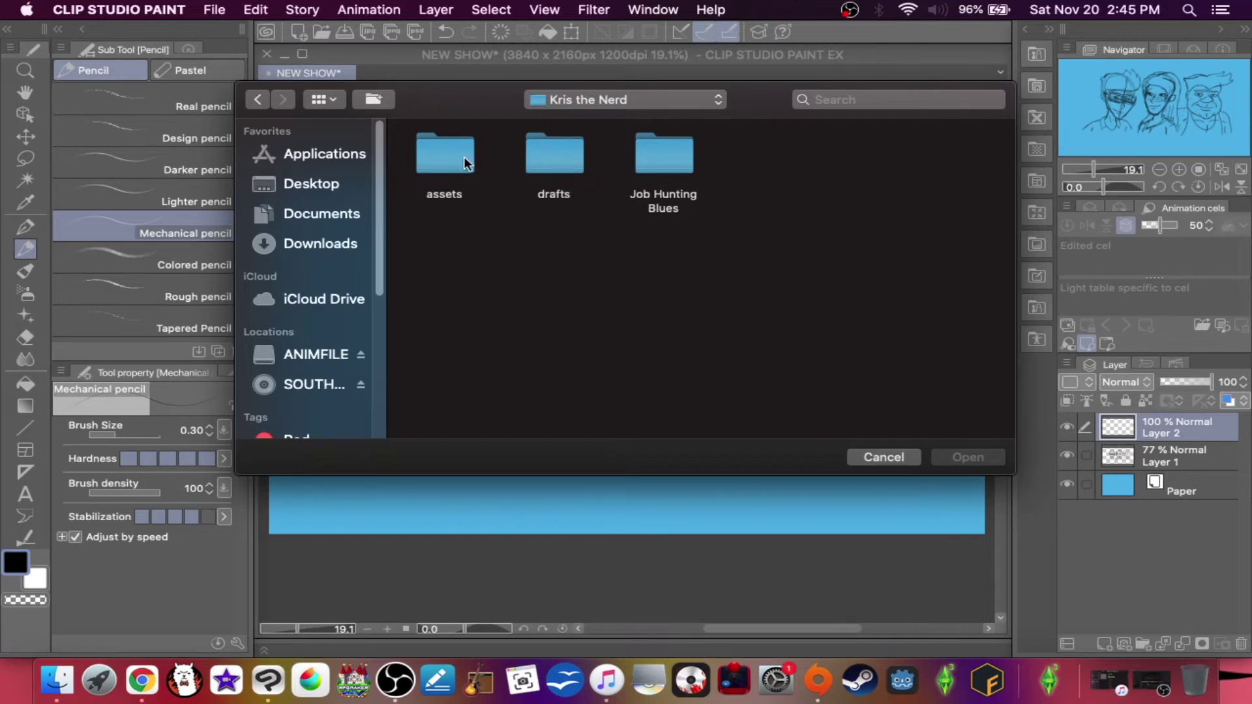
double_click(441, 151)
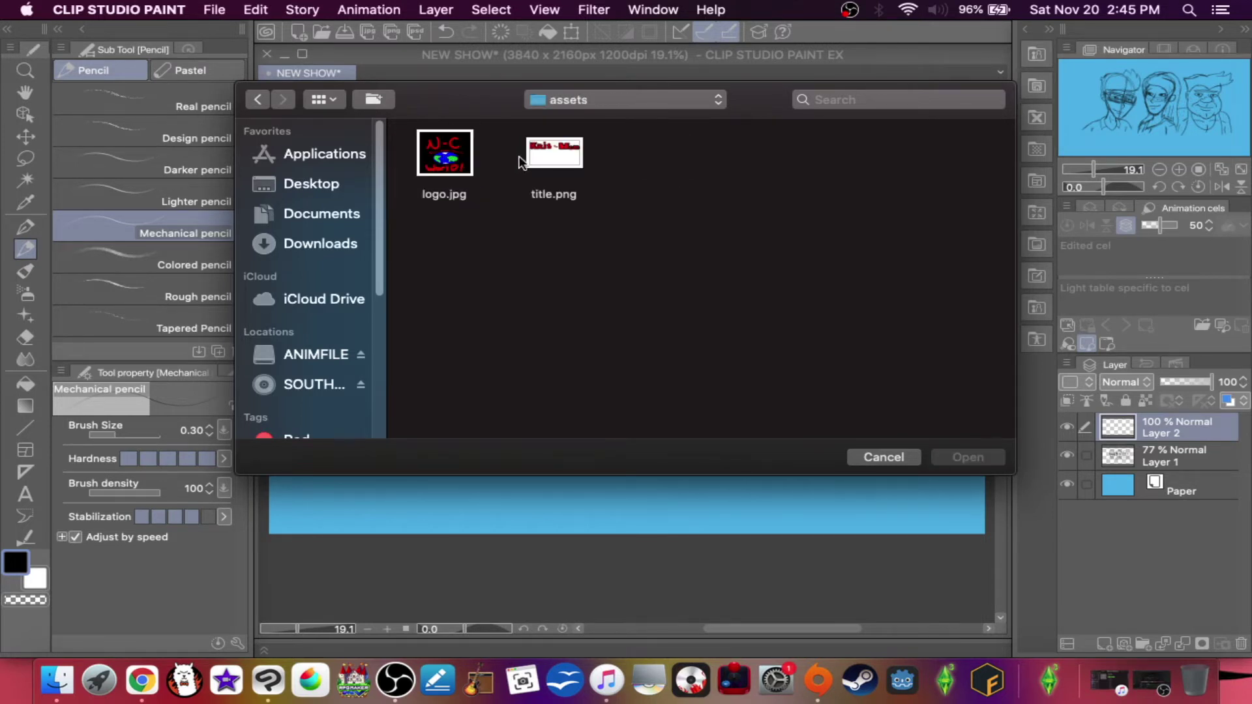
click(543, 154)
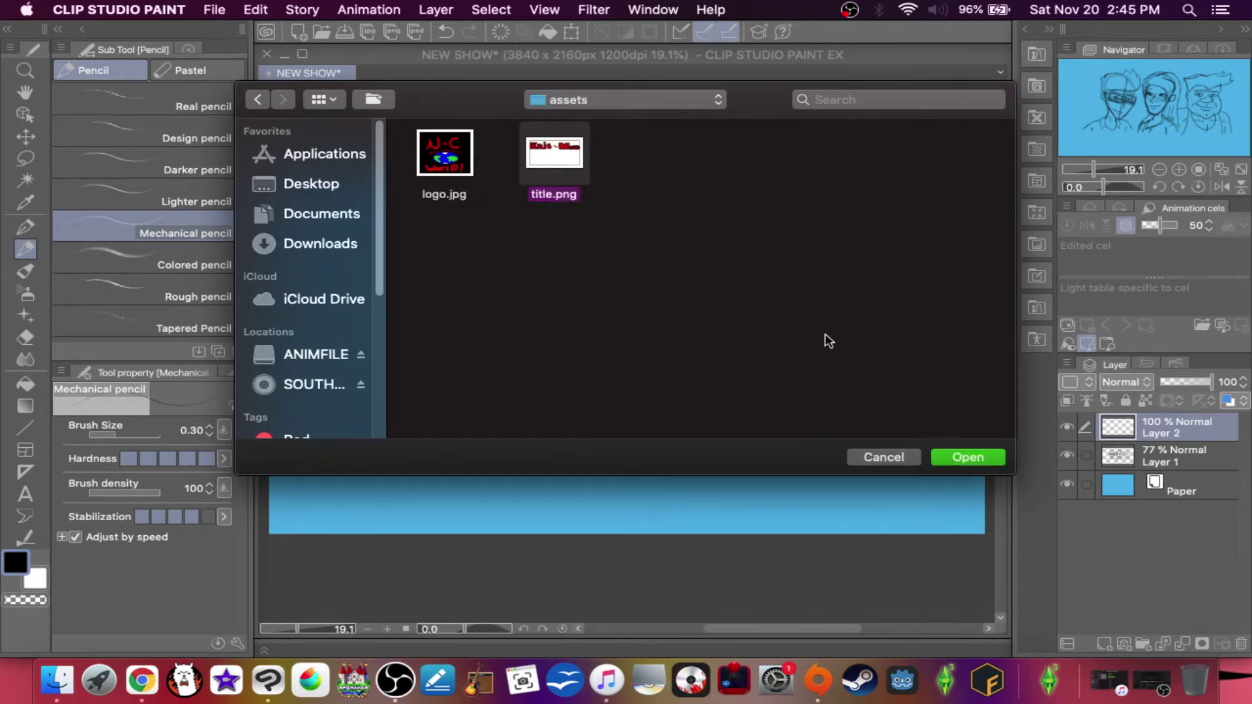
click(972, 457)
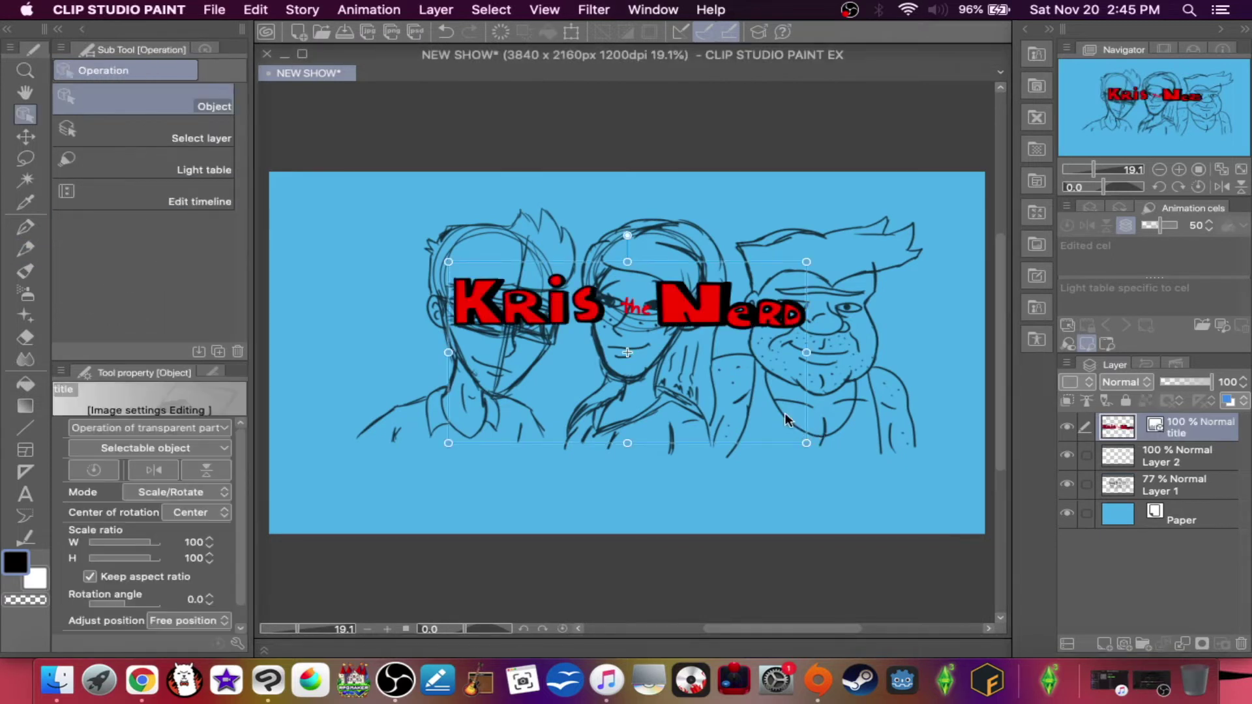
- Move the title logo below the characters' faces, scale it to 175% and centre it along the canvas's lower edge
drag(541, 305, 562, 483)
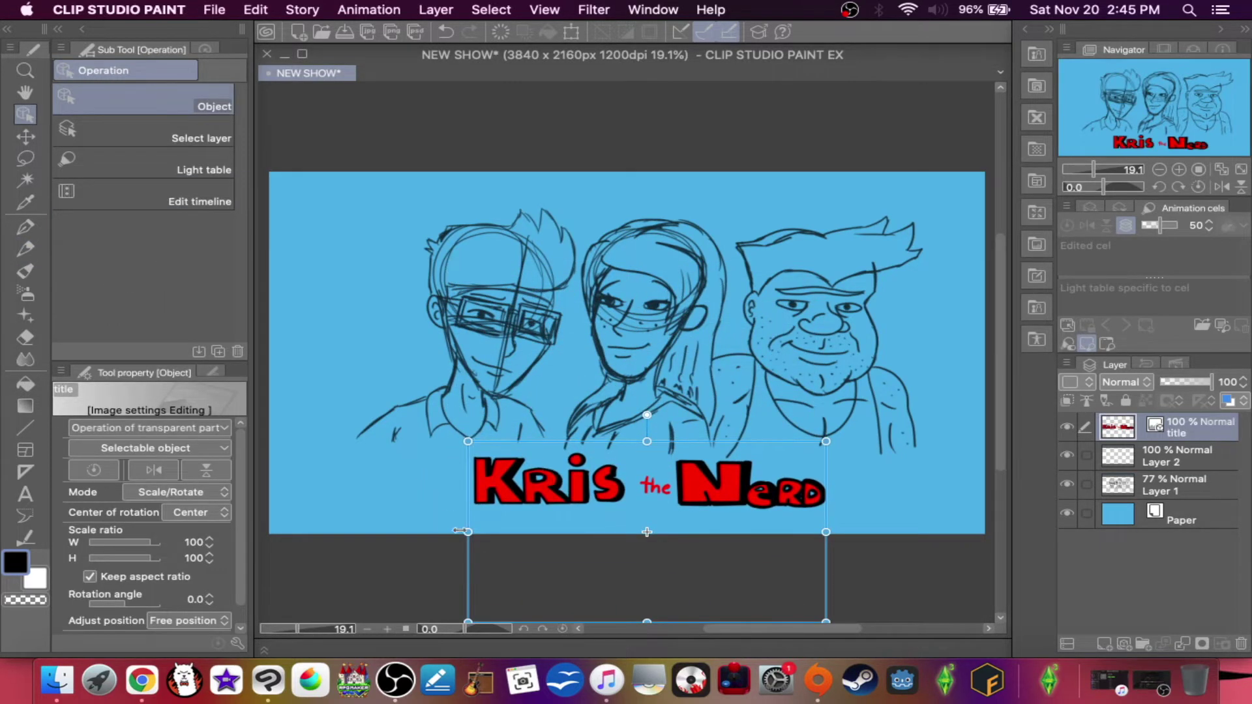
drag(468, 529, 332, 532)
drag(448, 464, 522, 482)
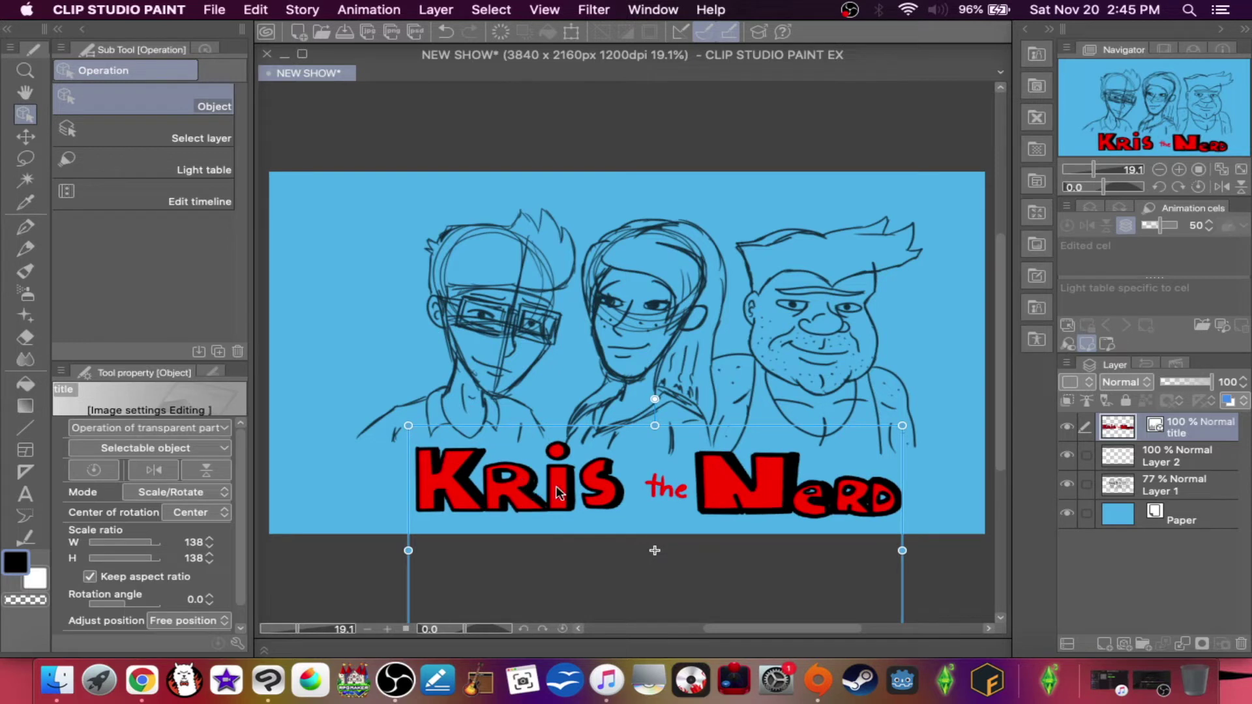
drag(909, 553, 964, 553)
drag(402, 545, 334, 550)
drag(390, 466, 382, 480)
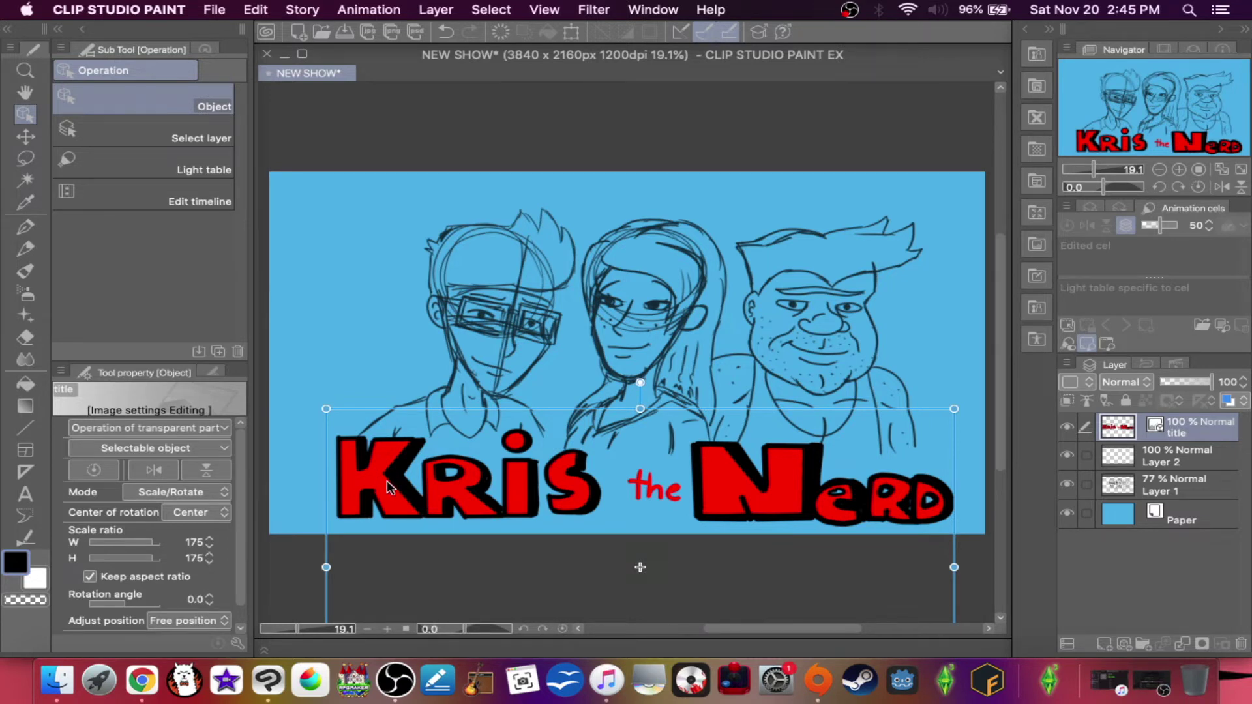
drag(385, 483, 372, 476)
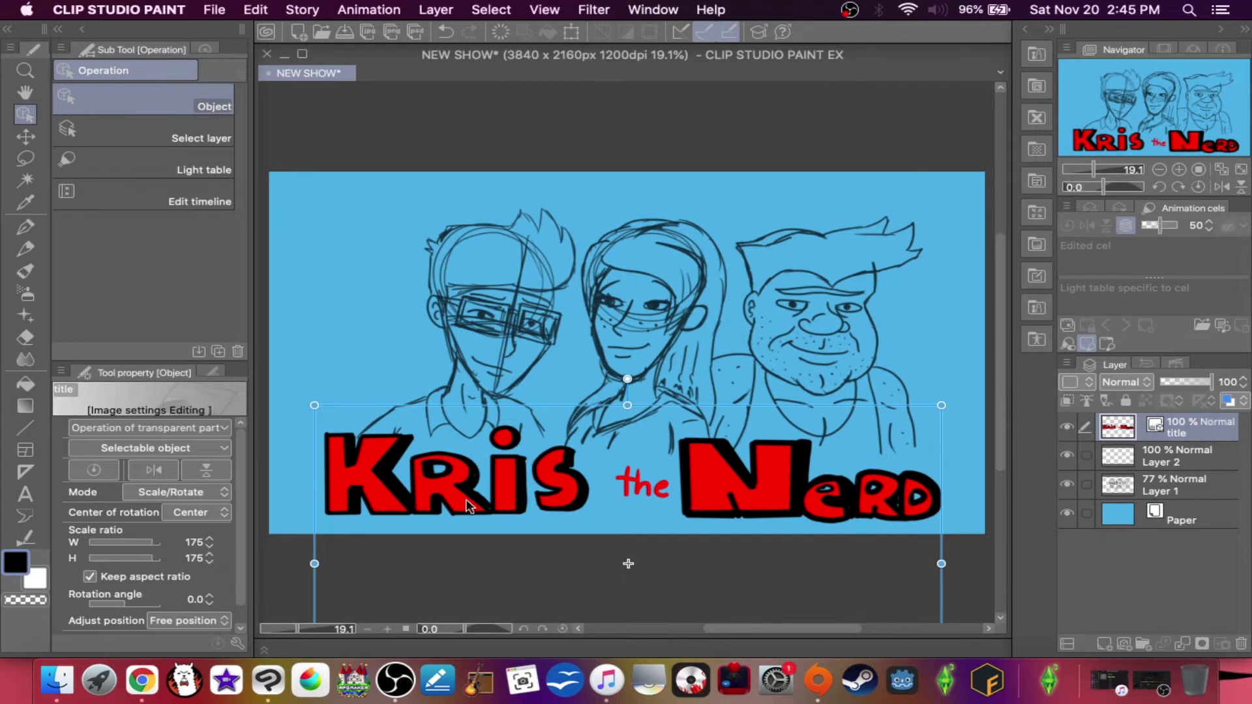
- Ink the first character's shoulders, shirt collar and neck on Layer 2 with the G-pen
click(1120, 460)
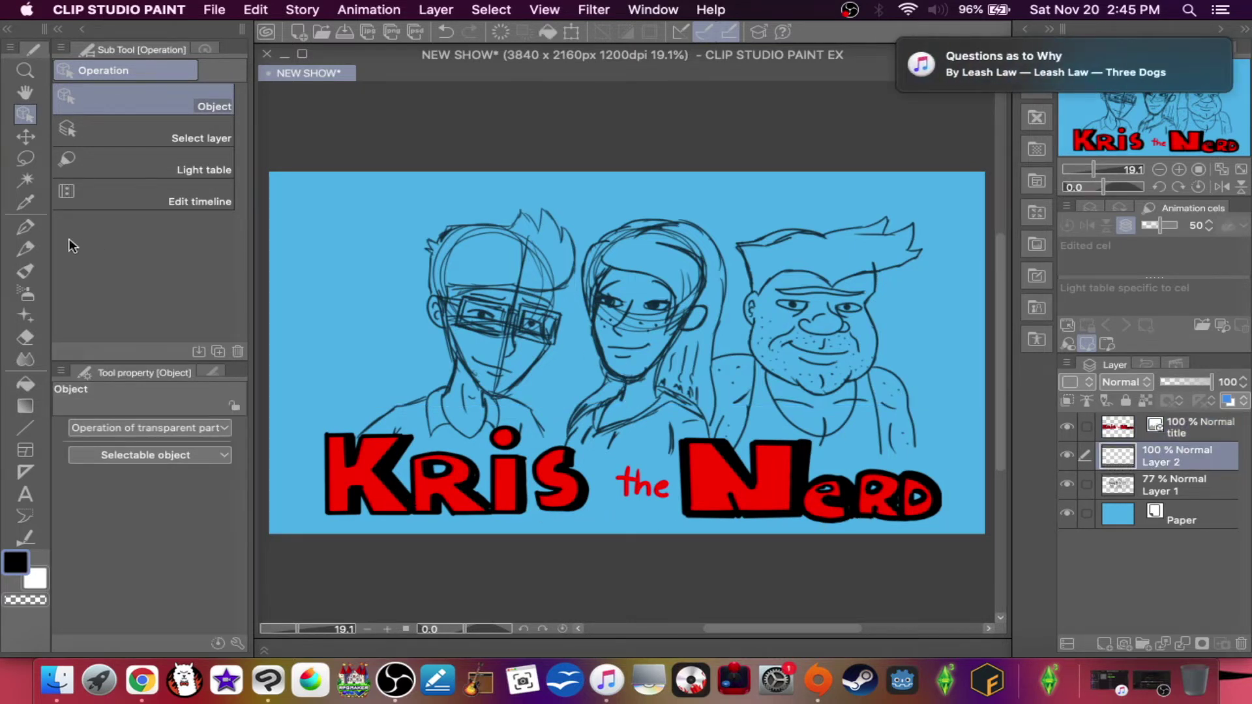
click(26, 229)
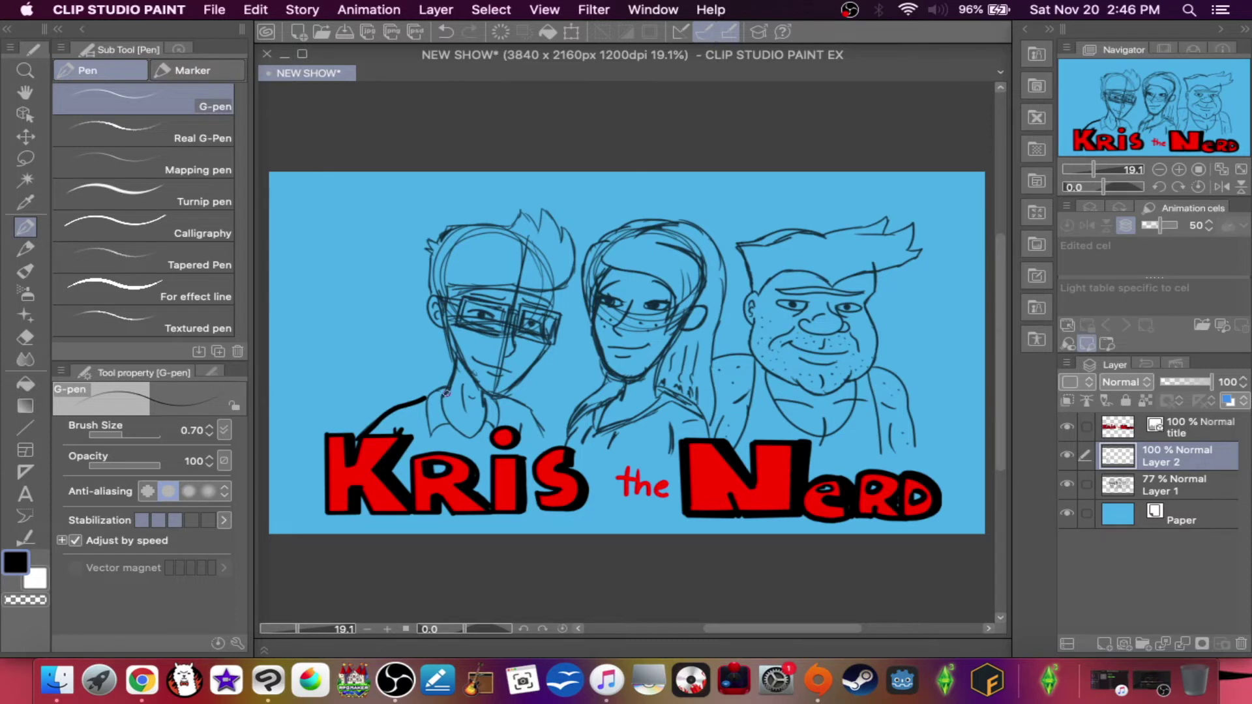
drag(428, 410, 433, 435)
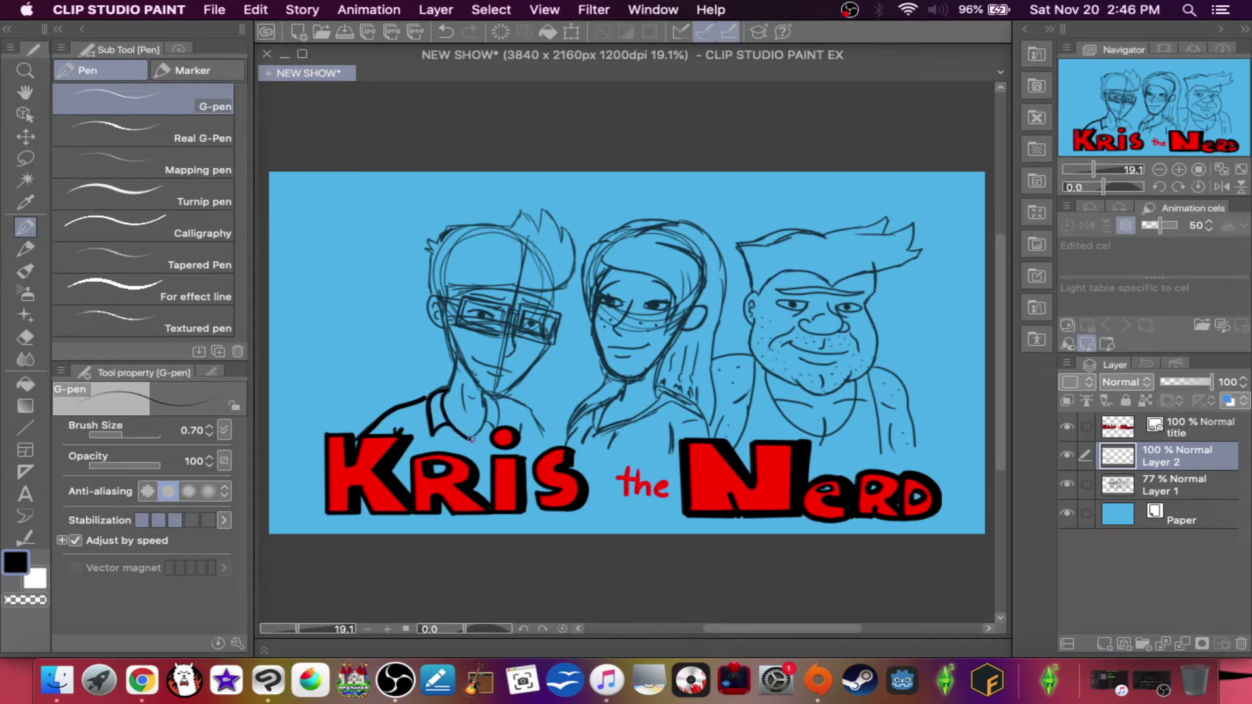
mouse_move(493, 395)
mouse_down()
mouse_move(500, 430)
mouse_move(470, 411)
mouse_move(516, 449)
mouse_up()
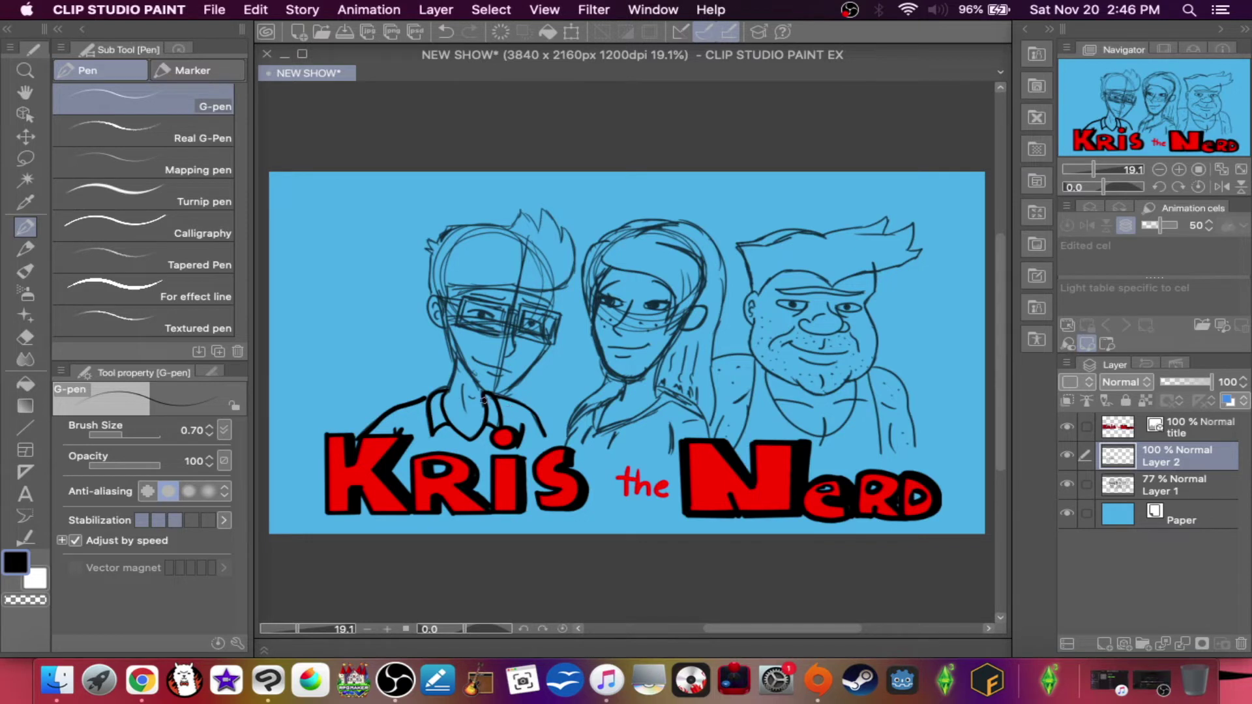
drag(461, 386, 464, 404)
drag(456, 355, 450, 386)
- Ink the outline of the first character's ear and jaw, redoing the misplaced stroke
scroll(448, 363, up, 5)
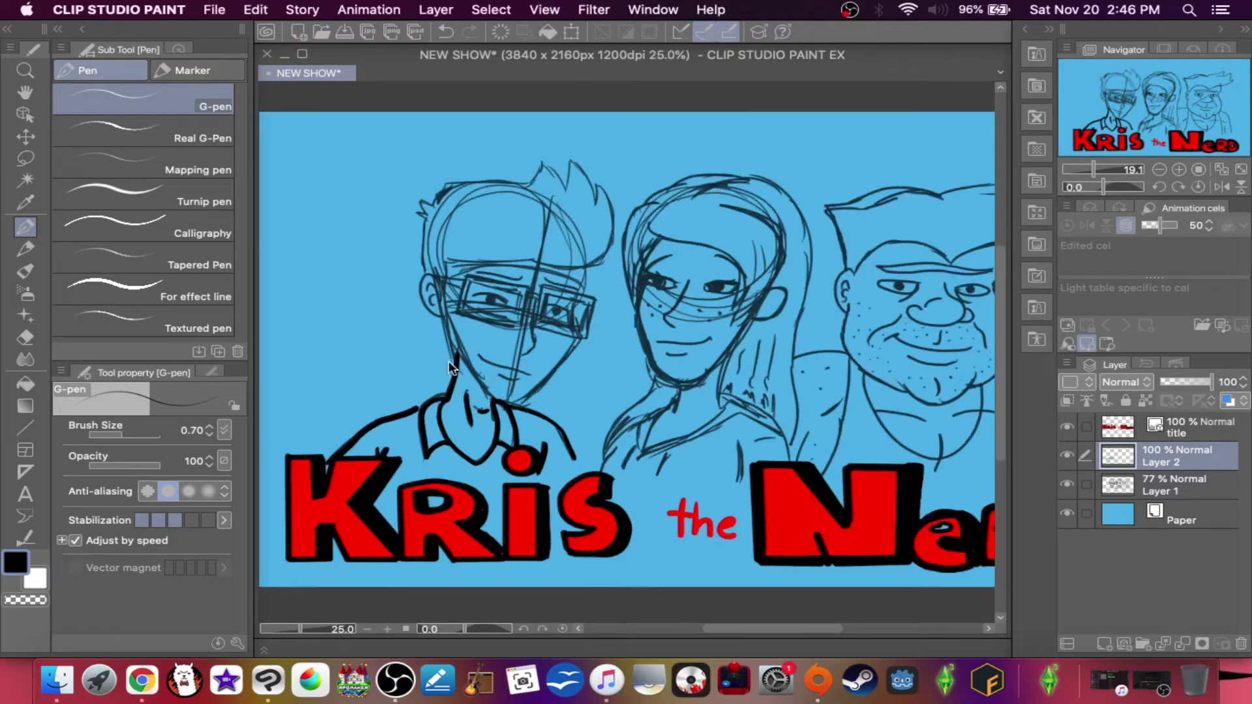
mouse_move(433, 259)
mouse_down()
mouse_move(408, 263)
mouse_move(475, 355)
mouse_up()
key(super+z)
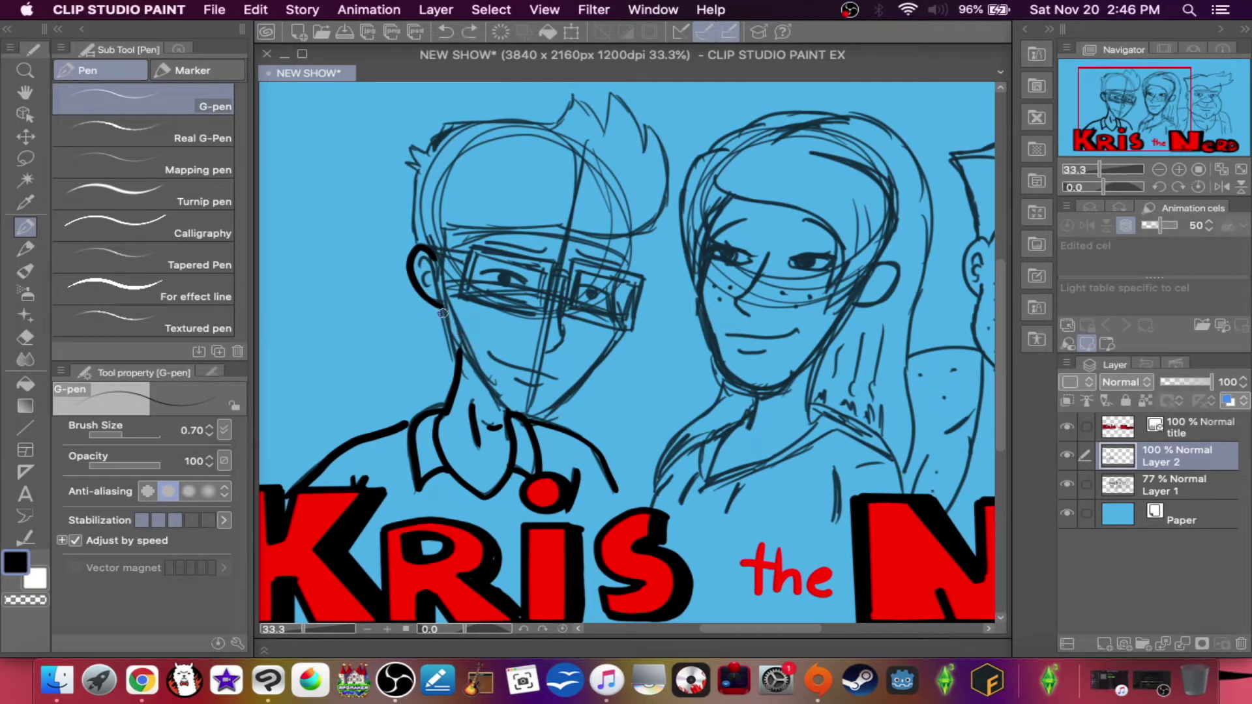
mouse_move(441, 307)
mouse_down()
mouse_move(475, 370)
mouse_move(525, 413)
mouse_move(561, 404)
mouse_move(619, 328)
mouse_up()
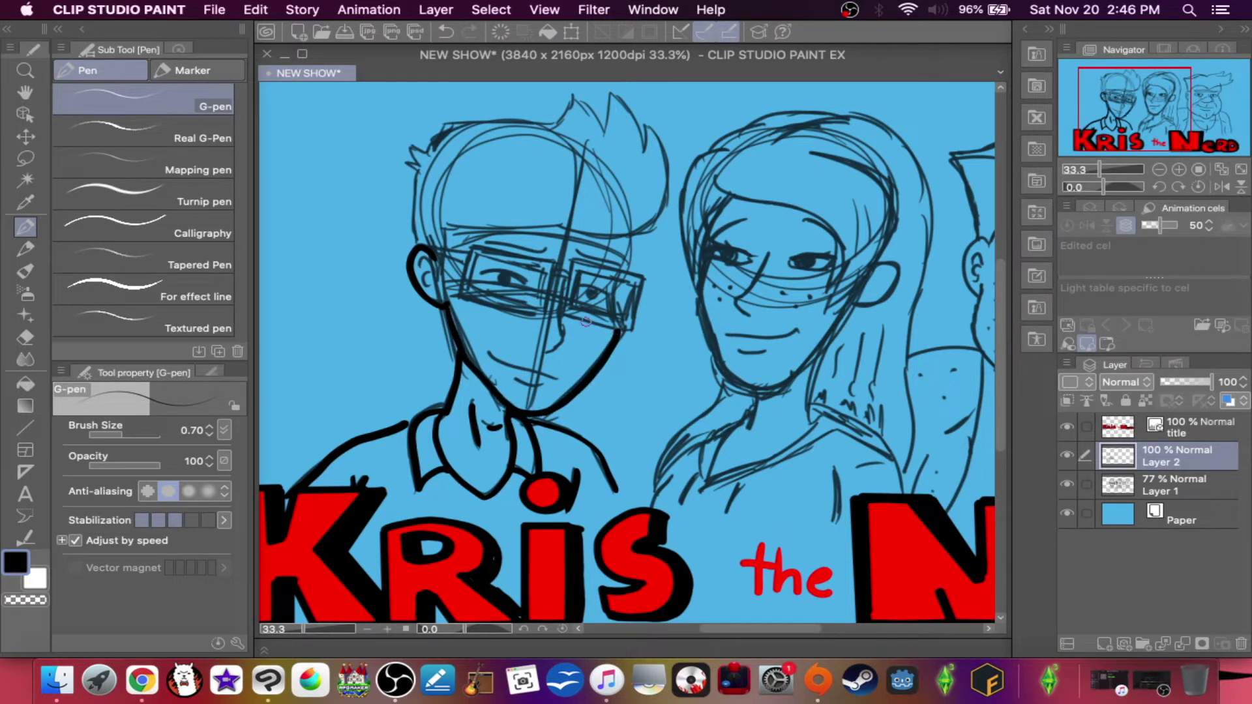
- Ink the first character's mouth, inner ear detail, eyebrows and glasses arm
drag(555, 377, 487, 352)
drag(541, 384, 513, 374)
mouse_move(417, 274)
mouse_down()
mouse_move(441, 284)
mouse_move(424, 284)
mouse_move(432, 254)
mouse_move(463, 263)
mouse_move(451, 249)
mouse_move(512, 244)
mouse_move(617, 262)
mouse_move(626, 246)
mouse_move(616, 270)
mouse_up()
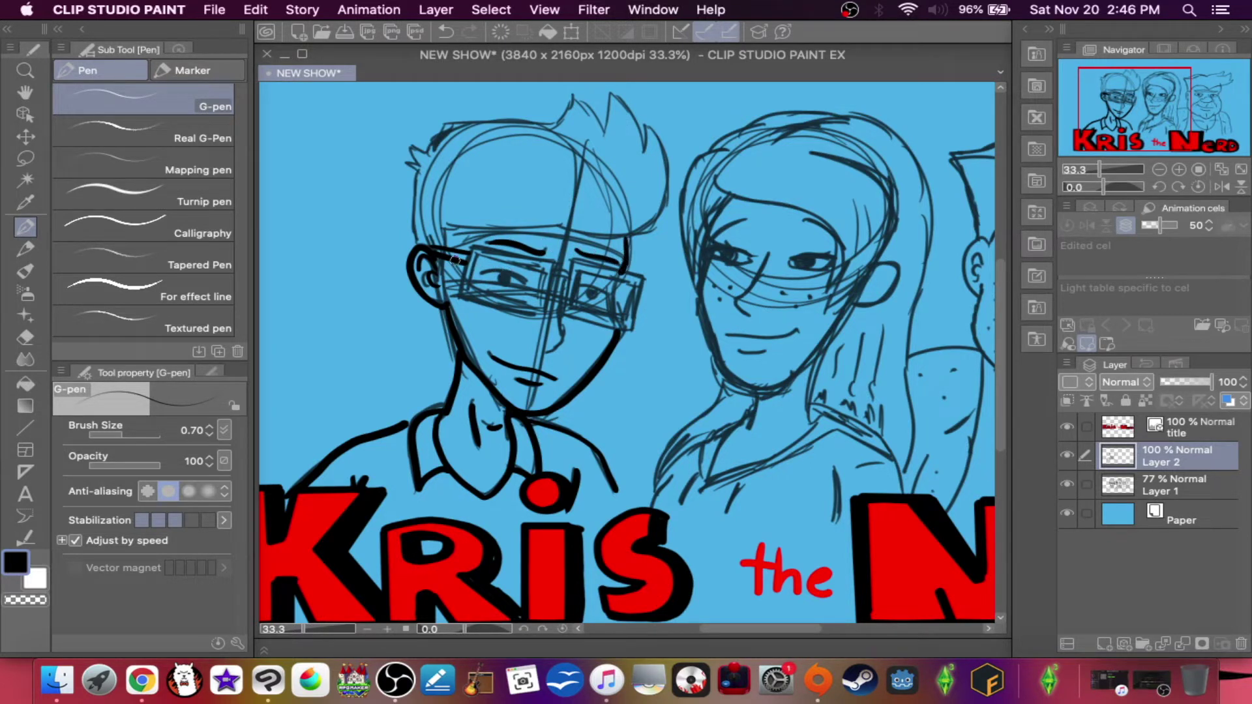
- Ink a thick rectangular frame around the first character's glasses lens nearest the ear
mouse_move(469, 249)
mouse_down()
mouse_move(458, 295)
mouse_move(491, 304)
mouse_move(548, 315)
mouse_move(558, 278)
mouse_move(556, 262)
mouse_move(490, 248)
mouse_move(574, 278)
mouse_up()
drag(471, 253, 554, 267)
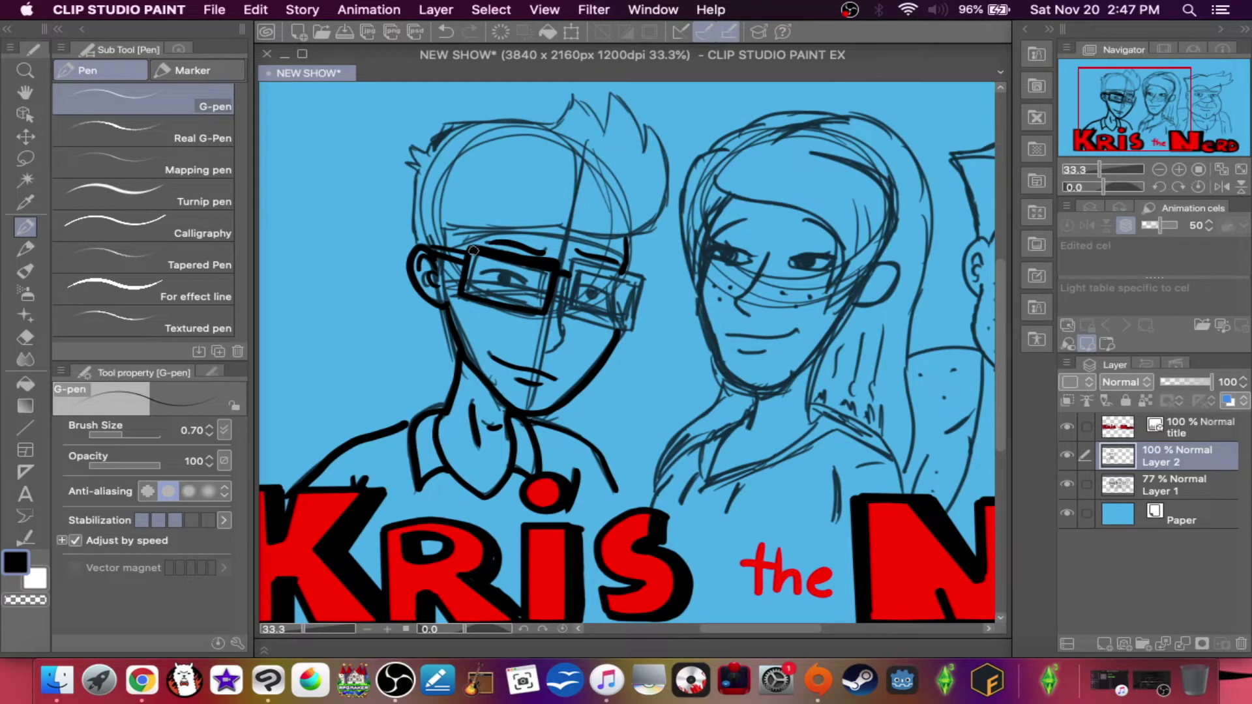
drag(470, 253, 463, 295)
drag(482, 294, 548, 313)
drag(549, 270, 542, 299)
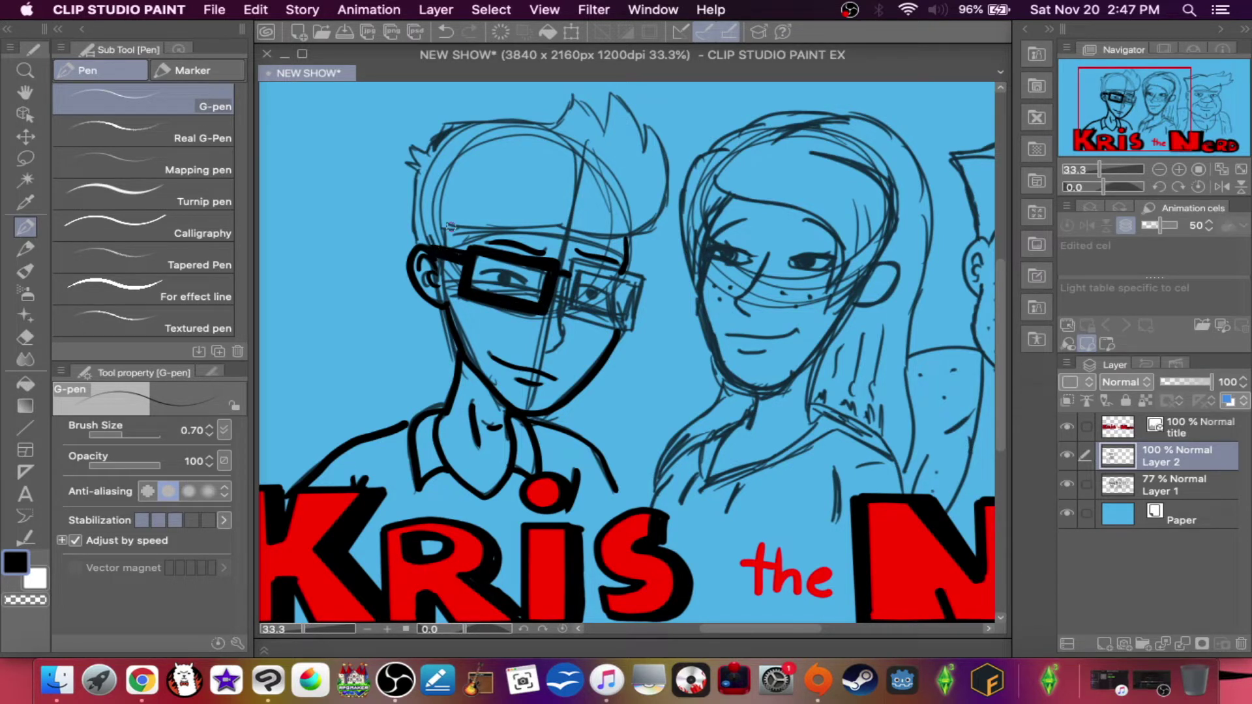
- Ink the first character's nose, the second lens frame and the eyes inside the glasses
mouse_move(564, 280)
mouse_down()
mouse_move(568, 333)
mouse_move(547, 351)
mouse_up()
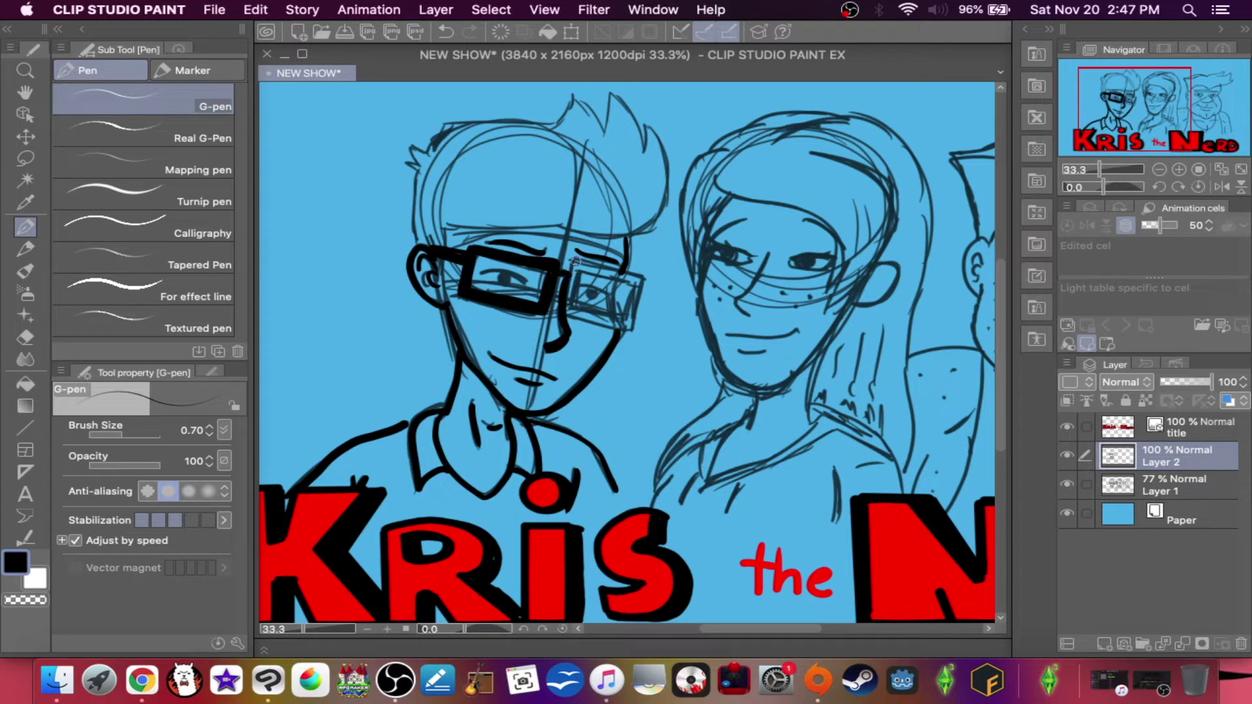
mouse_move(571, 265)
mouse_down()
mouse_move(568, 310)
mouse_move(628, 321)
mouse_up()
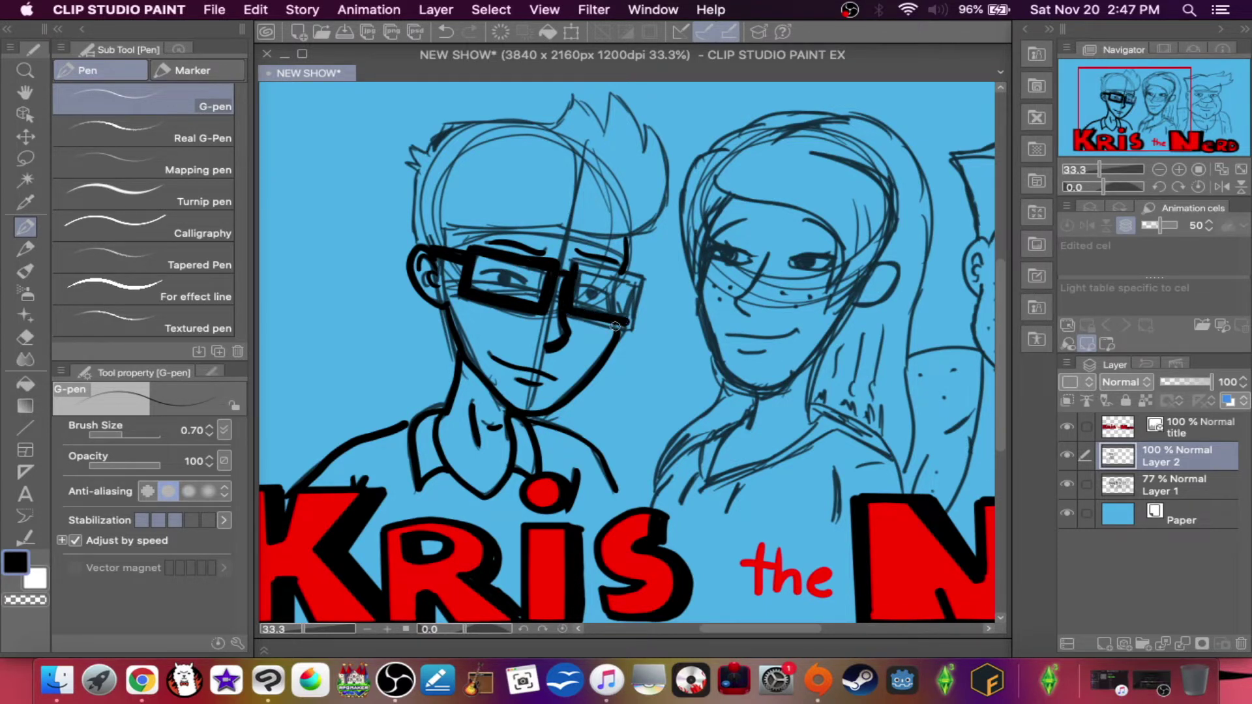
mouse_move(580, 266)
mouse_down()
mouse_move(637, 283)
mouse_move(628, 324)
mouse_move(577, 313)
mouse_move(577, 262)
mouse_move(583, 287)
mouse_move(618, 281)
mouse_move(617, 311)
mouse_move(593, 298)
mouse_up()
mouse_move(518, 277)
mouse_down()
mouse_move(536, 287)
mouse_move(481, 274)
mouse_move(510, 287)
mouse_up()
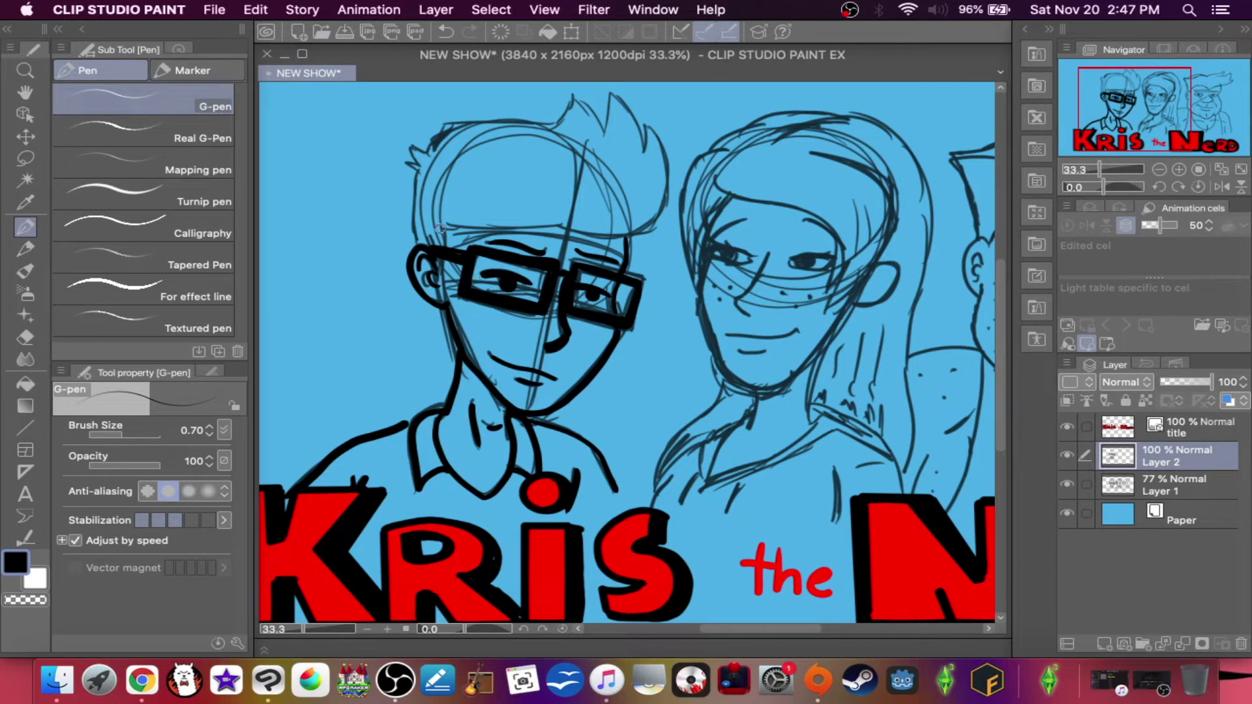
- Ink the first character's hair outline and hairline, then close the torso and shoulder lines above the title
mouse_move(473, 227)
mouse_down()
mouse_move(444, 268)
mouse_move(432, 242)
mouse_move(416, 248)
mouse_move(416, 177)
mouse_move(401, 165)
mouse_move(415, 163)
mouse_move(411, 146)
mouse_move(465, 119)
mouse_move(558, 117)
mouse_move(574, 97)
mouse_move(605, 130)
mouse_move(610, 95)
mouse_move(622, 100)
mouse_move(644, 150)
mouse_move(651, 127)
mouse_move(665, 175)
mouse_move(623, 238)
mouse_up()
drag(471, 225, 631, 230)
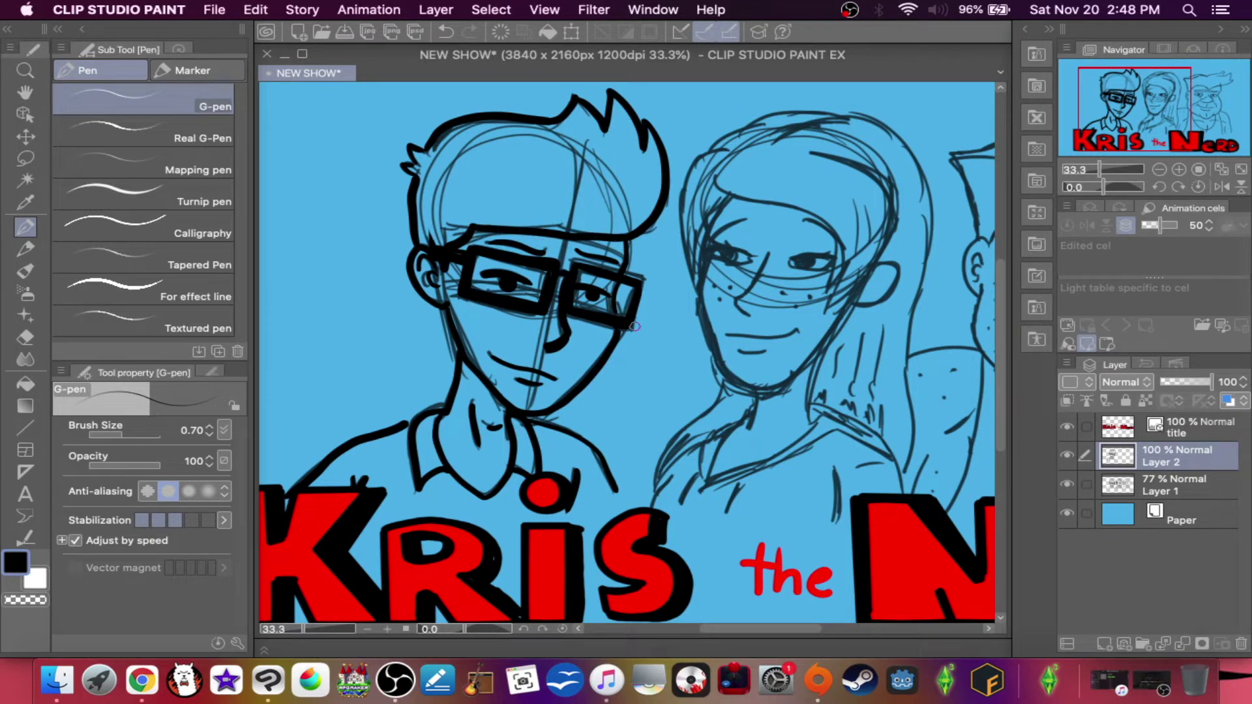
scroll(630, 356, down, 5)
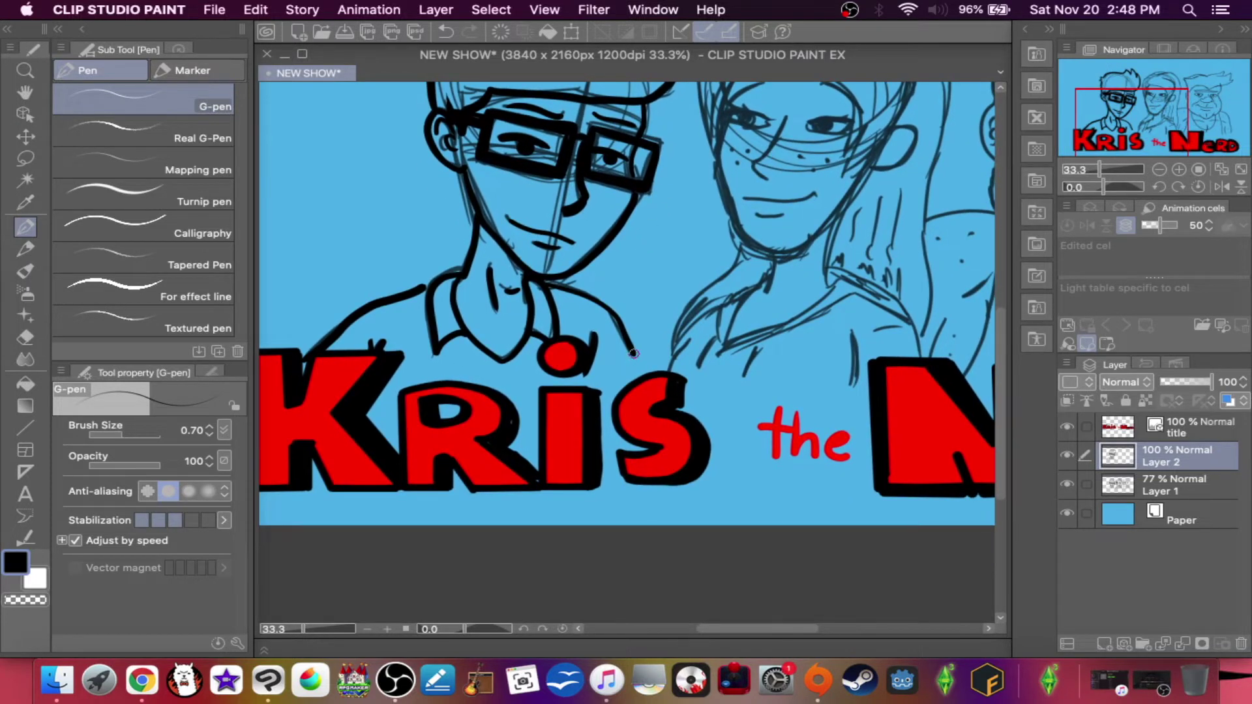
mouse_move(635, 354)
mouse_down()
mouse_move(649, 376)
mouse_move(347, 386)
mouse_move(305, 372)
mouse_move(300, 343)
mouse_up()
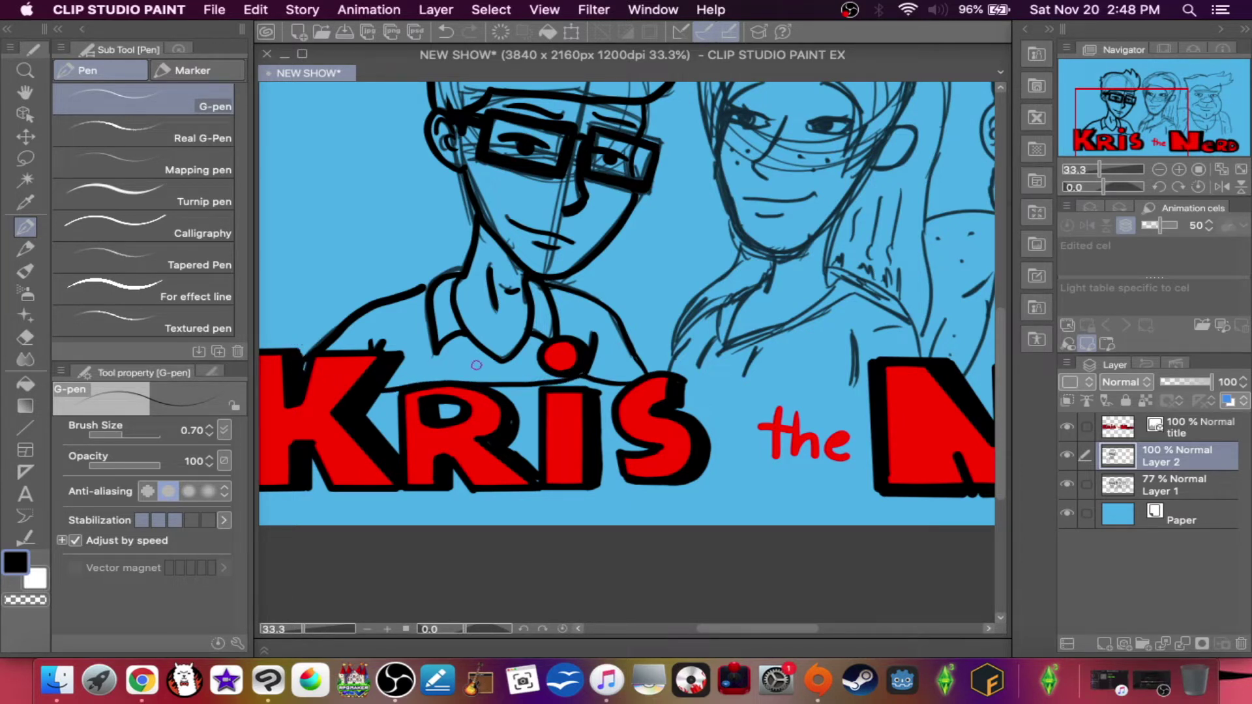
drag(421, 287, 463, 270)
- Ink the second character's jaw, neck, ear and the outer outline of her long hair
drag(651, 260, 476, 390)
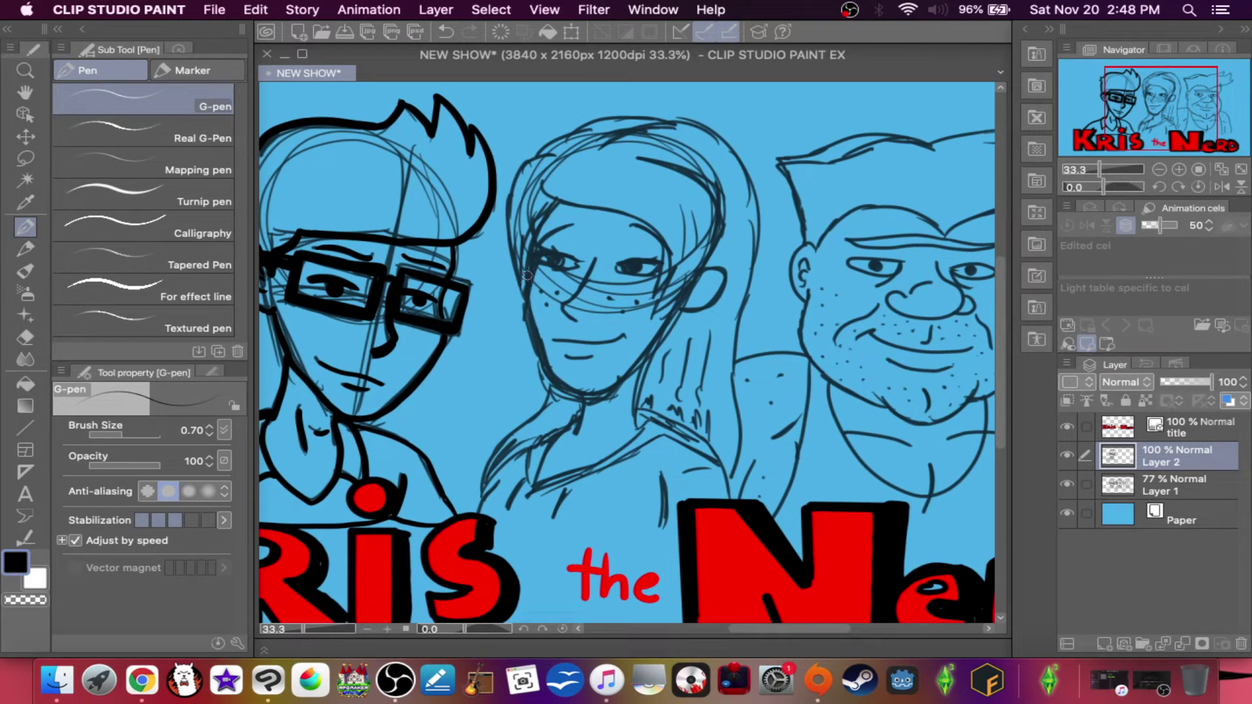
mouse_move(533, 247)
mouse_down()
mouse_move(526, 305)
mouse_move(545, 354)
mouse_move(583, 388)
mouse_move(647, 358)
mouse_up()
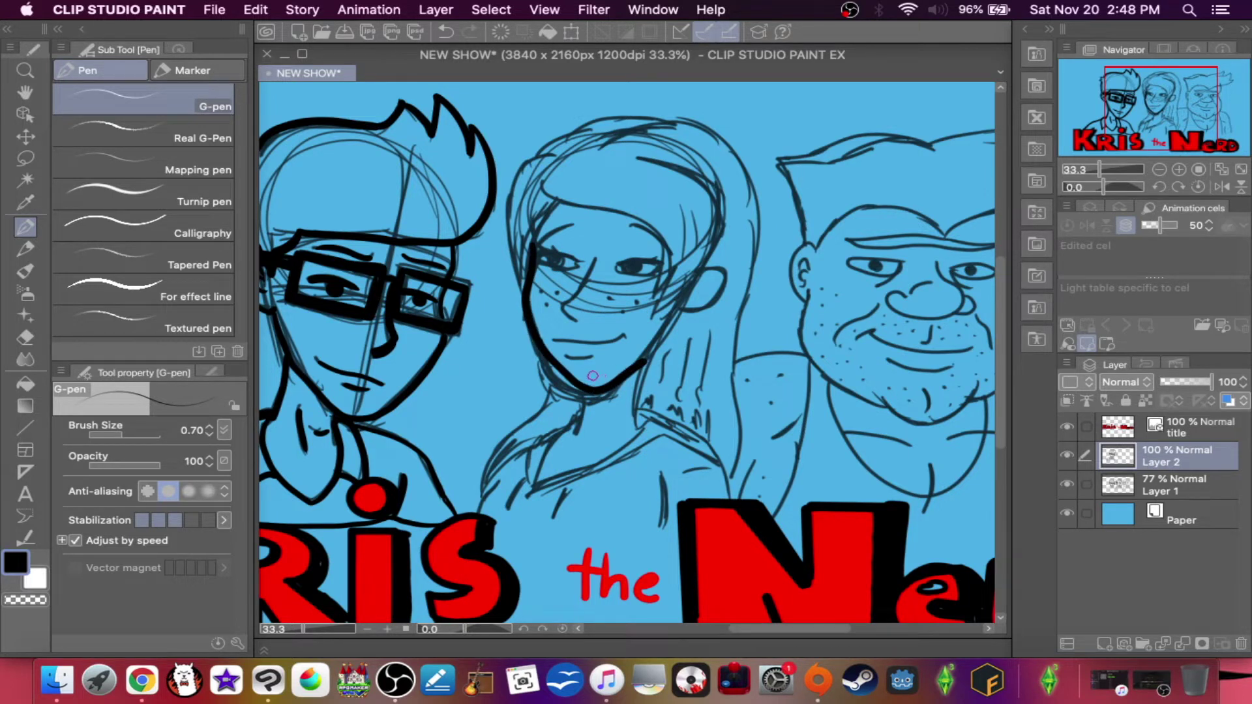
drag(591, 392, 579, 433)
drag(644, 360, 642, 429)
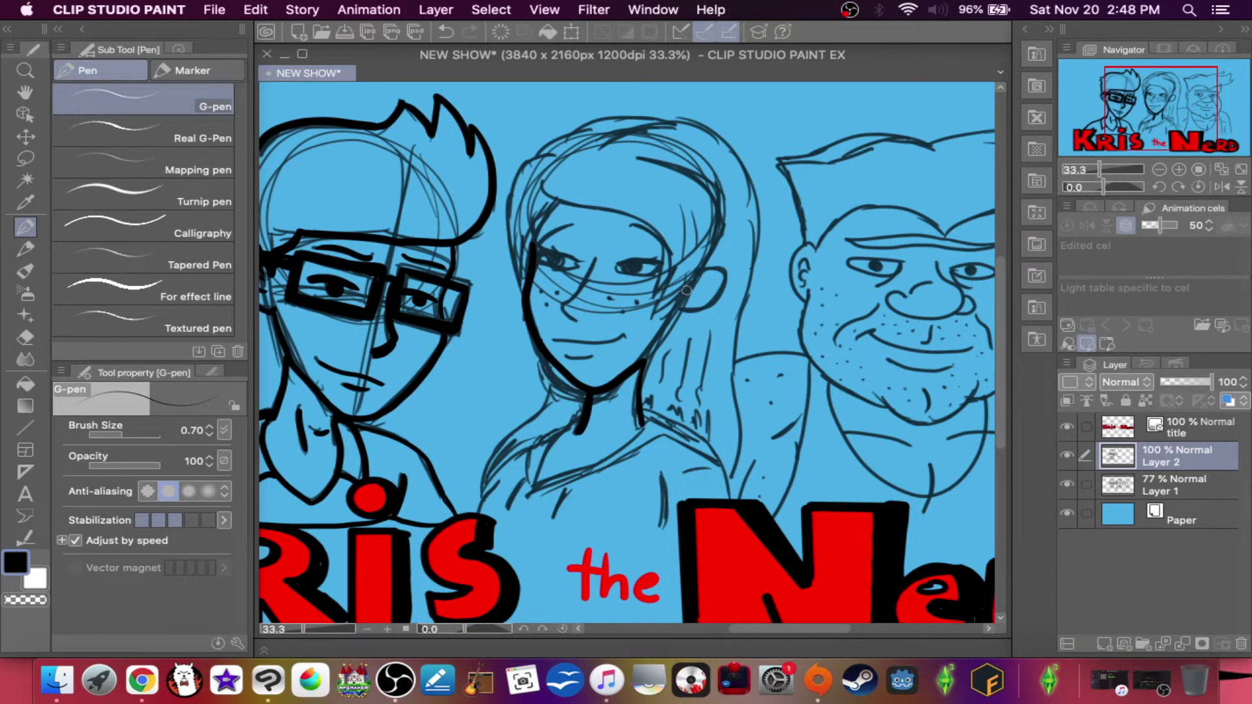
mouse_move(691, 285)
mouse_down()
mouse_move(718, 290)
mouse_move(680, 311)
mouse_move(632, 384)
mouse_up()
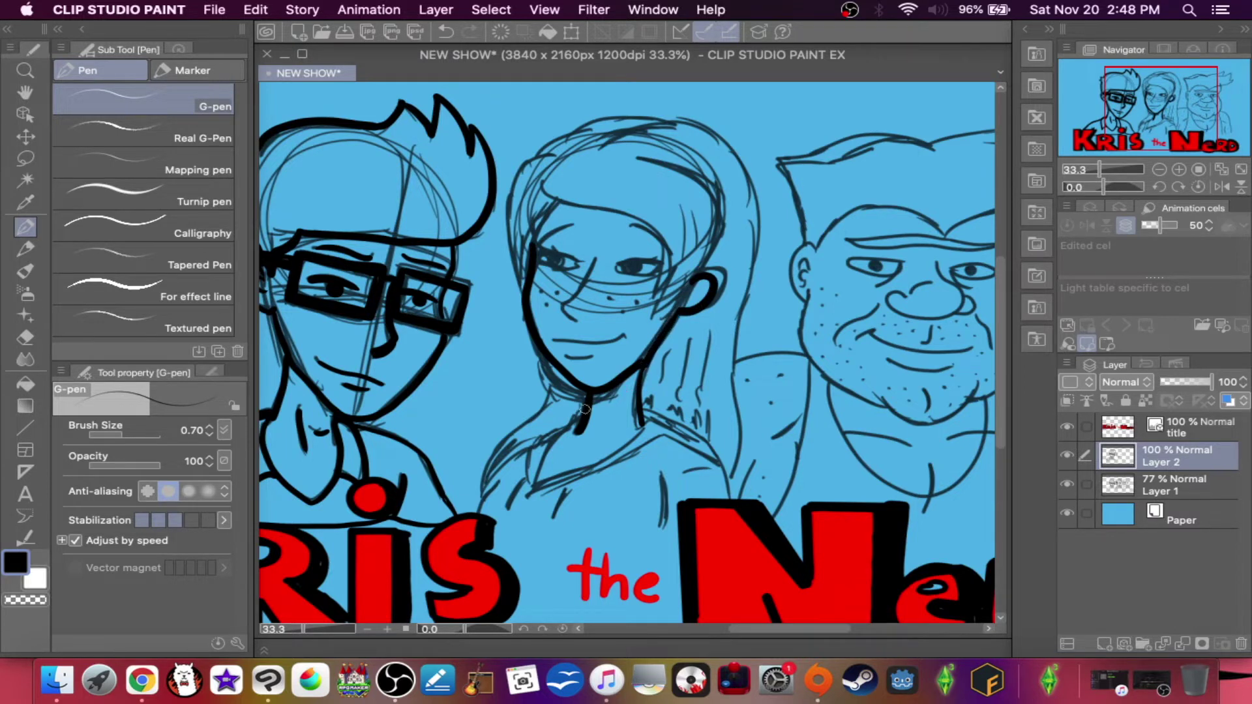
mouse_move(559, 201)
mouse_down()
mouse_move(523, 286)
mouse_move(522, 237)
mouse_move(525, 290)
mouse_up()
mouse_move(512, 225)
mouse_down()
mouse_move(522, 284)
mouse_move(512, 185)
mouse_move(599, 118)
mouse_move(675, 121)
mouse_move(613, 142)
mouse_move(659, 122)
mouse_move(568, 128)
mouse_move(675, 122)
mouse_move(735, 149)
mouse_move(756, 210)
mouse_move(744, 426)
mouse_move(723, 479)
mouse_up()
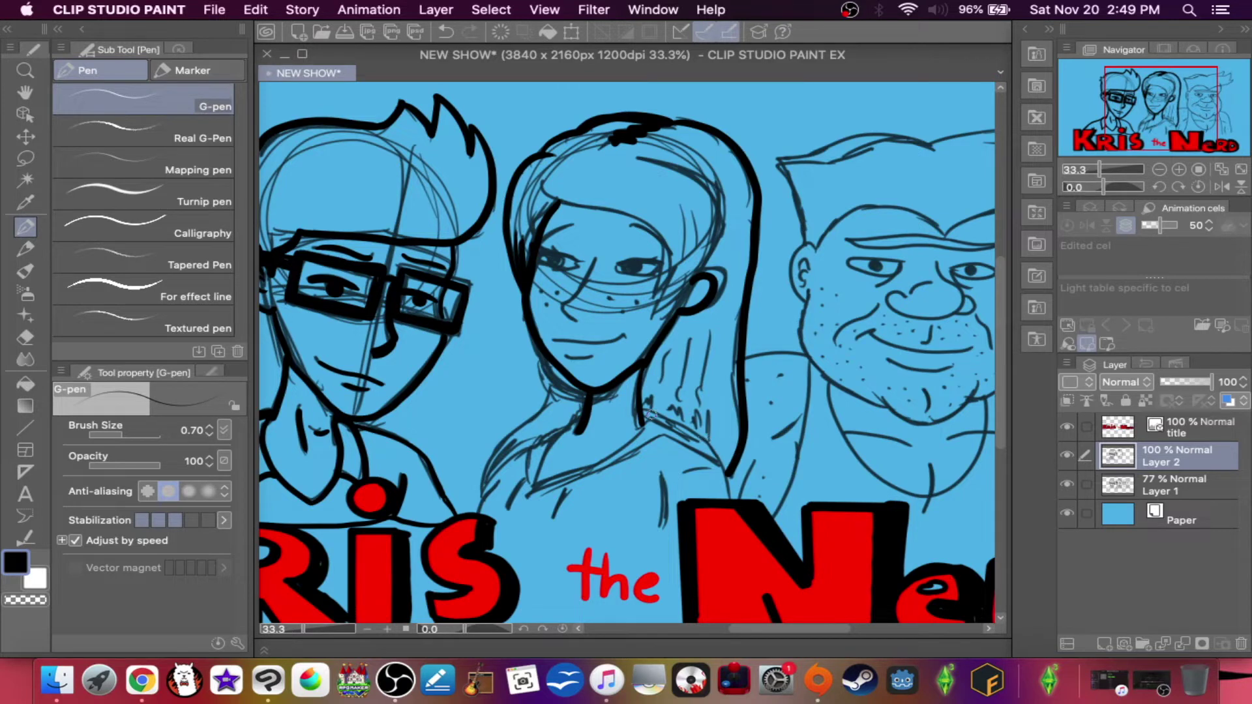
- Ink the second character's neckline, collar band and the sleeve crease beside the title's N
mouse_move(638, 428)
mouse_down()
mouse_move(541, 482)
mouse_move(549, 440)
mouse_move(571, 422)
mouse_up()
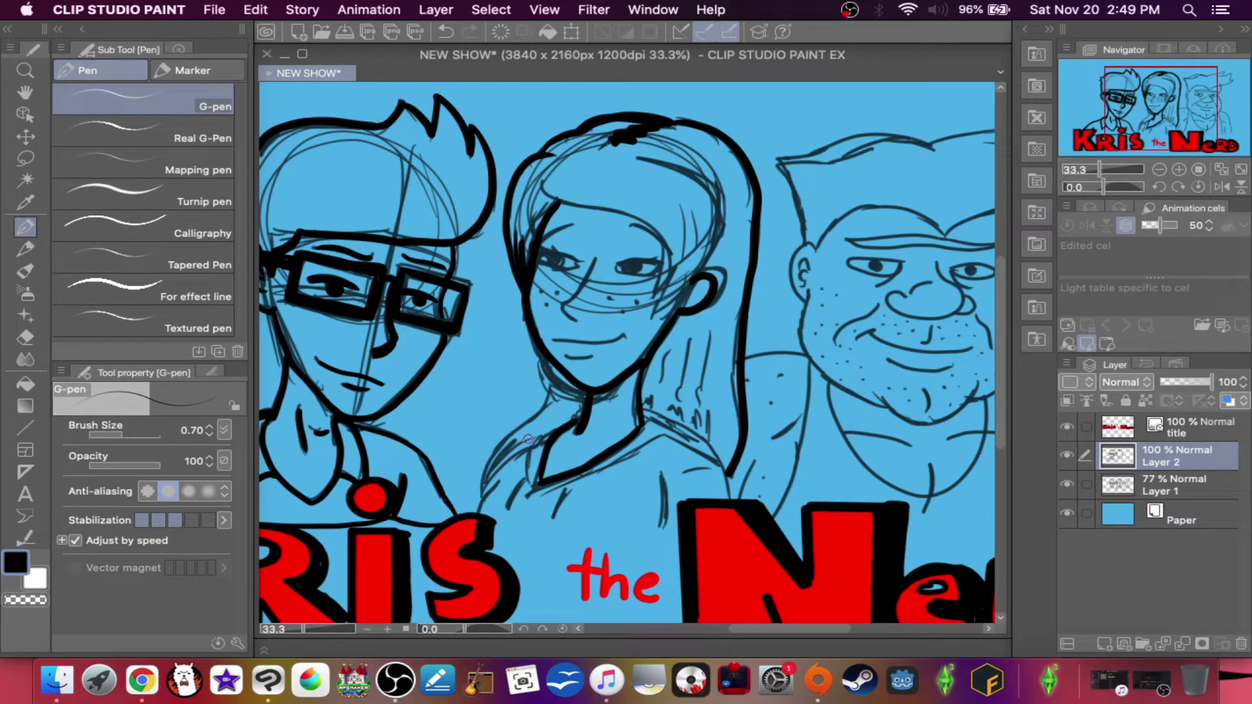
mouse_move(529, 483)
mouse_down()
mouse_move(526, 436)
mouse_move(565, 419)
mouse_move(581, 424)
mouse_move(591, 471)
mouse_move(681, 436)
mouse_move(700, 447)
mouse_move(628, 409)
mouse_up()
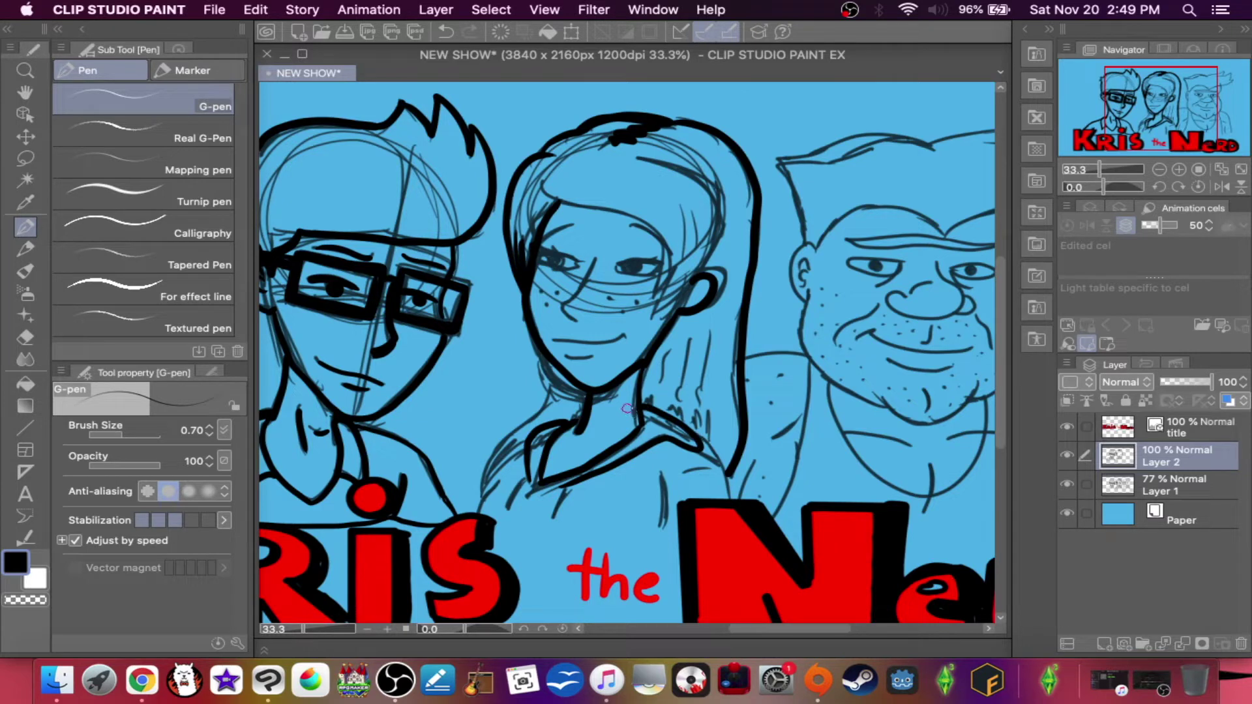
mouse_move(699, 451)
mouse_down()
mouse_move(728, 477)
mouse_move(730, 499)
mouse_move(658, 525)
mouse_up()
drag(655, 476, 658, 525)
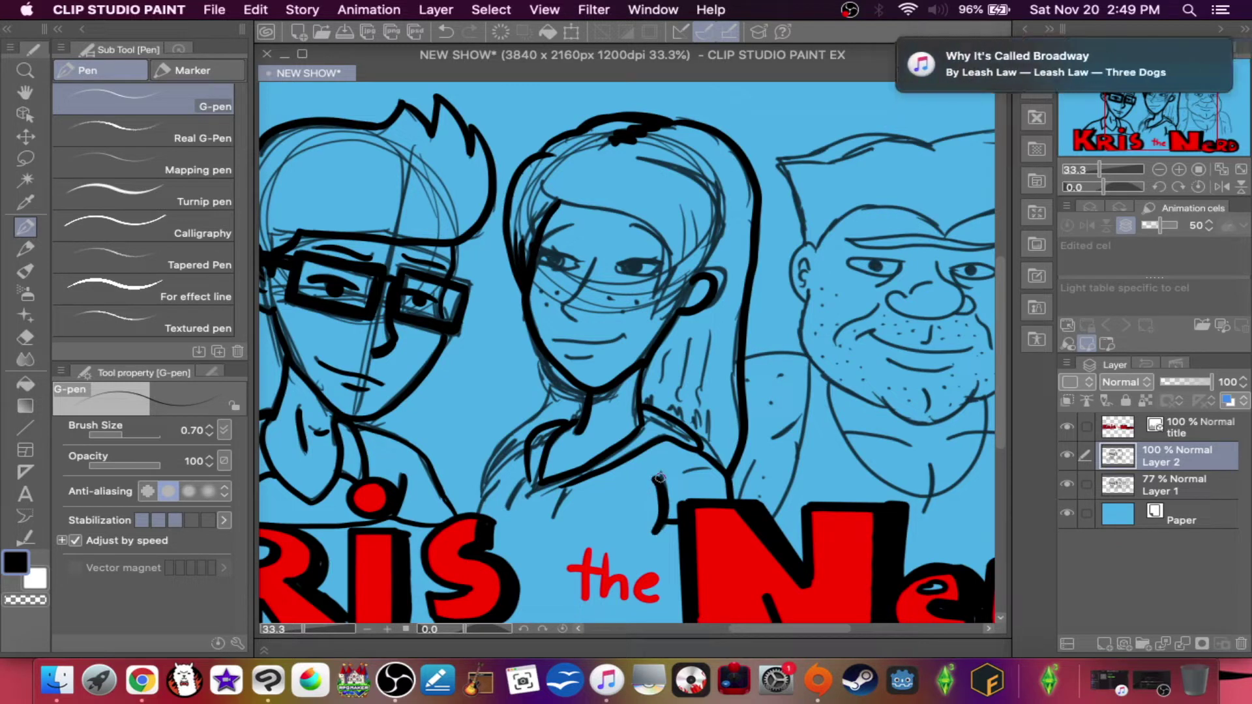
drag(685, 473, 715, 469)
- Ink the second character's opposite shoulder, shirt folds, hair beside the neck and shadow under the chin
mouse_move(564, 486)
mouse_down()
mouse_move(553, 514)
mouse_move(509, 510)
mouse_up()
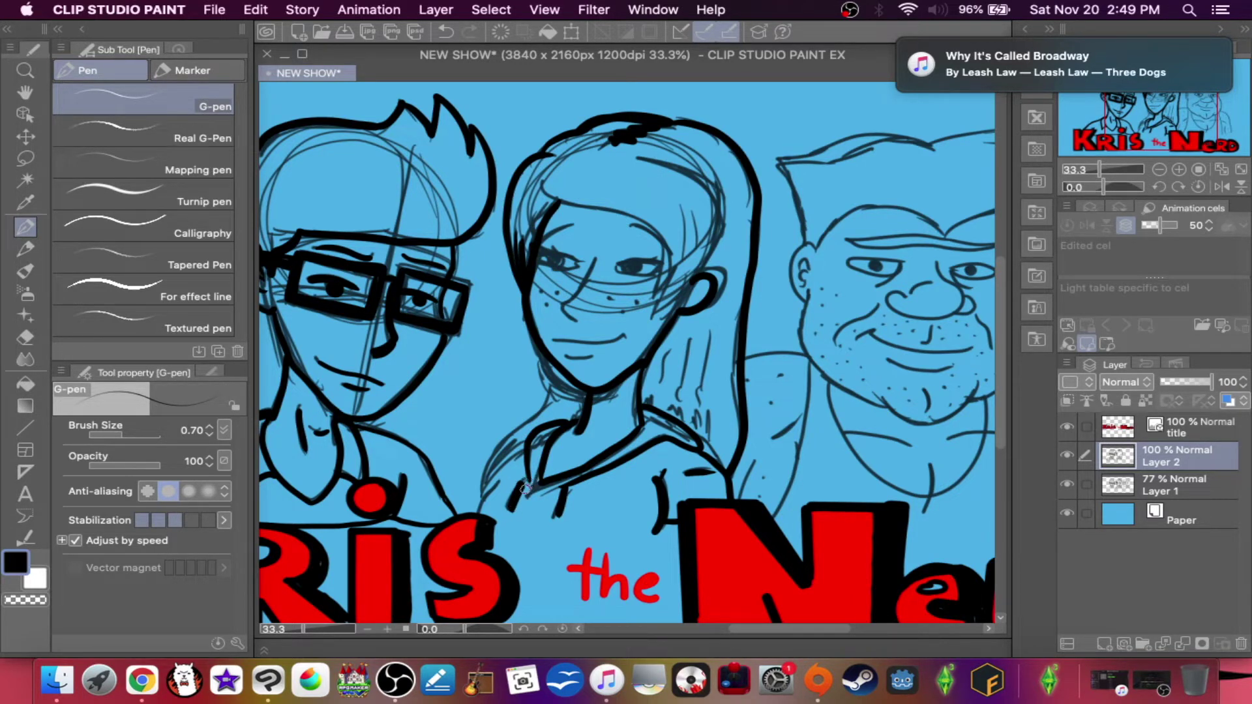
drag(499, 481, 478, 512)
mouse_move(524, 446)
mouse_down()
mouse_move(498, 463)
mouse_move(477, 511)
mouse_up()
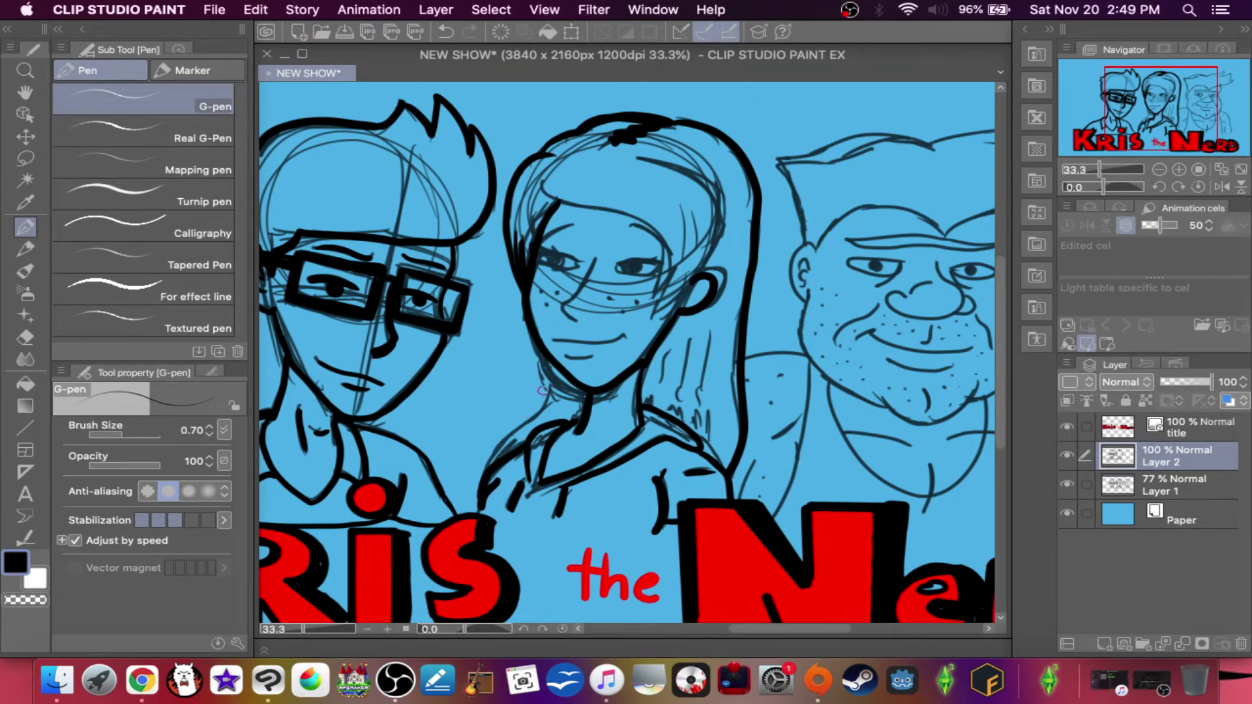
mouse_move(550, 366)
mouse_down()
mouse_move(546, 402)
mouse_move(487, 470)
mouse_move(525, 437)
mouse_up()
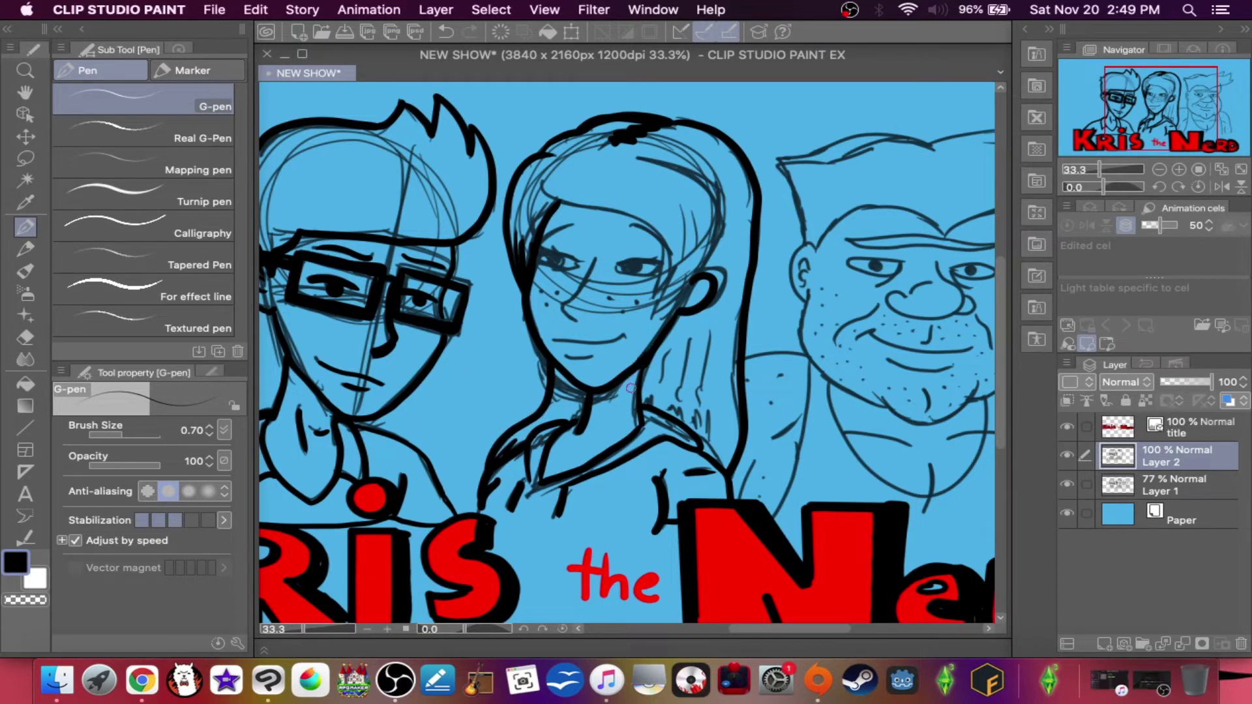
mouse_move(628, 390)
mouse_down()
mouse_move(589, 395)
mouse_move(636, 372)
mouse_up()
- Ink the second character's mouth and nose, and dot small freckles on both cheeks, redoing the oversized first dot
mouse_move(551, 341)
mouse_down()
mouse_move(628, 336)
mouse_move(585, 359)
mouse_move(557, 353)
mouse_move(575, 320)
mouse_move(566, 303)
mouse_move(597, 252)
mouse_up()
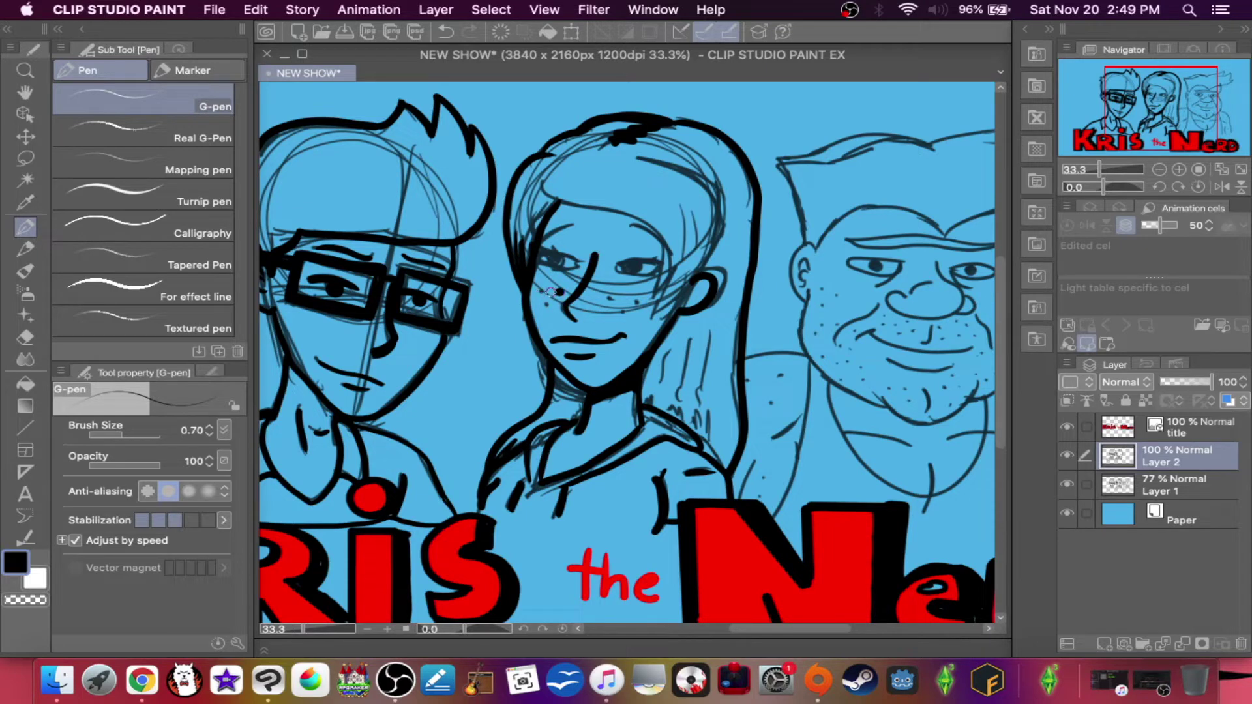
key(super+z)
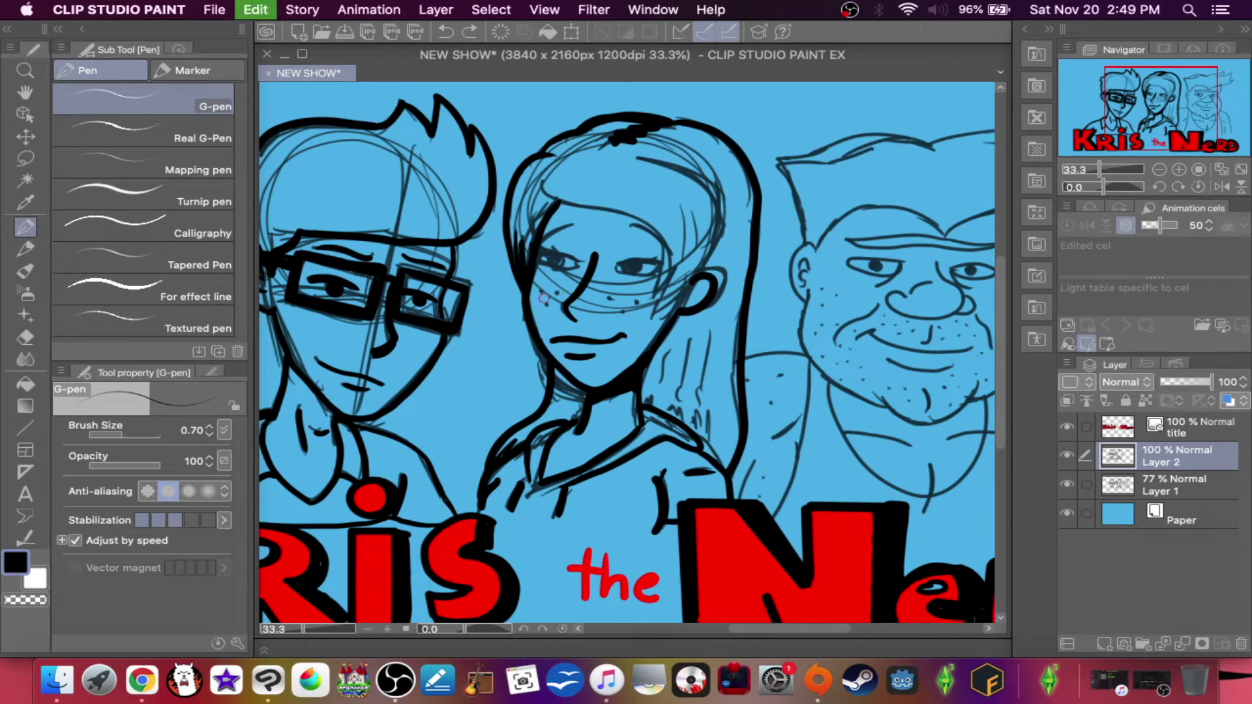
click(558, 292)
click(542, 291)
click(548, 299)
click(549, 306)
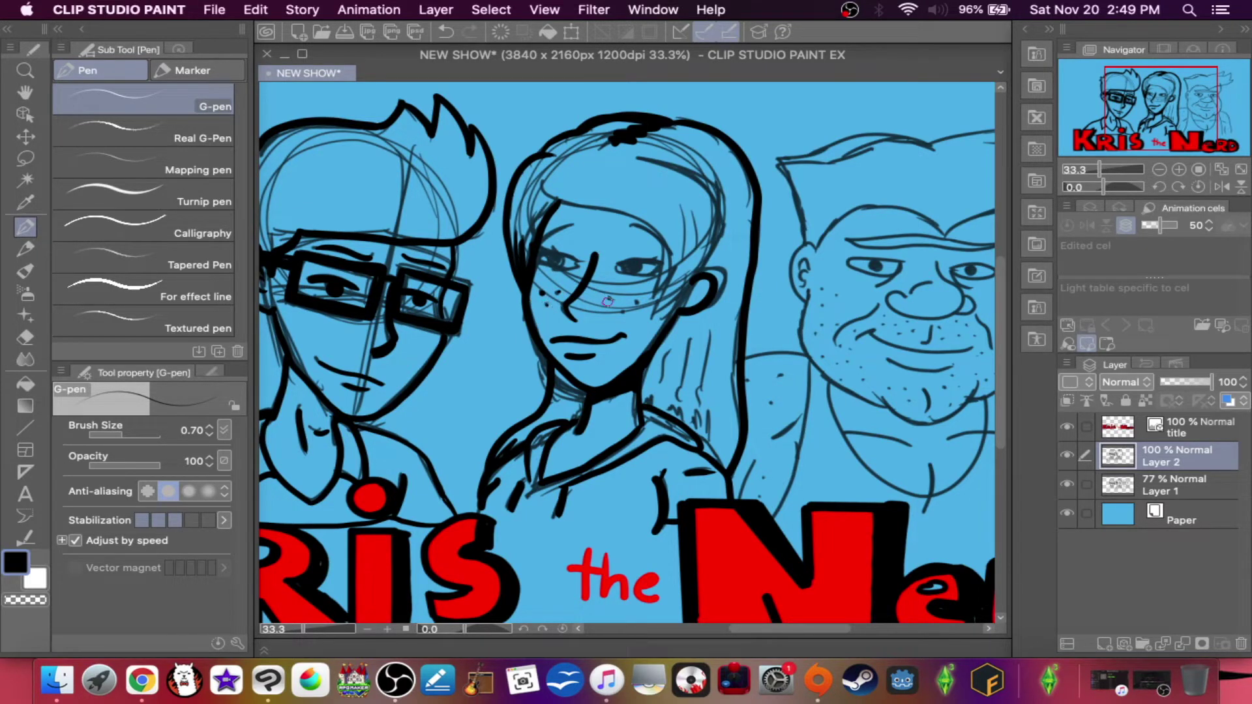
click(638, 303)
- Ink the second character's eyebrows and swept fringe, adding strand lines within the fringe
mouse_move(560, 262)
mouse_down()
mouse_move(554, 229)
mouse_move(574, 226)
mouse_move(544, 242)
mouse_up()
drag(634, 228, 655, 239)
mouse_move(547, 193)
mouse_down()
mouse_move(649, 229)
mouse_move(660, 294)
mouse_move(675, 267)
mouse_move(664, 307)
mouse_move(712, 232)
mouse_move(707, 200)
mouse_move(651, 163)
mouse_up()
mouse_move(682, 253)
mouse_down()
mouse_move(667, 204)
mouse_move(683, 204)
mouse_up()
mouse_move(573, 186)
mouse_down()
mouse_move(629, 192)
mouse_move(609, 169)
mouse_up()
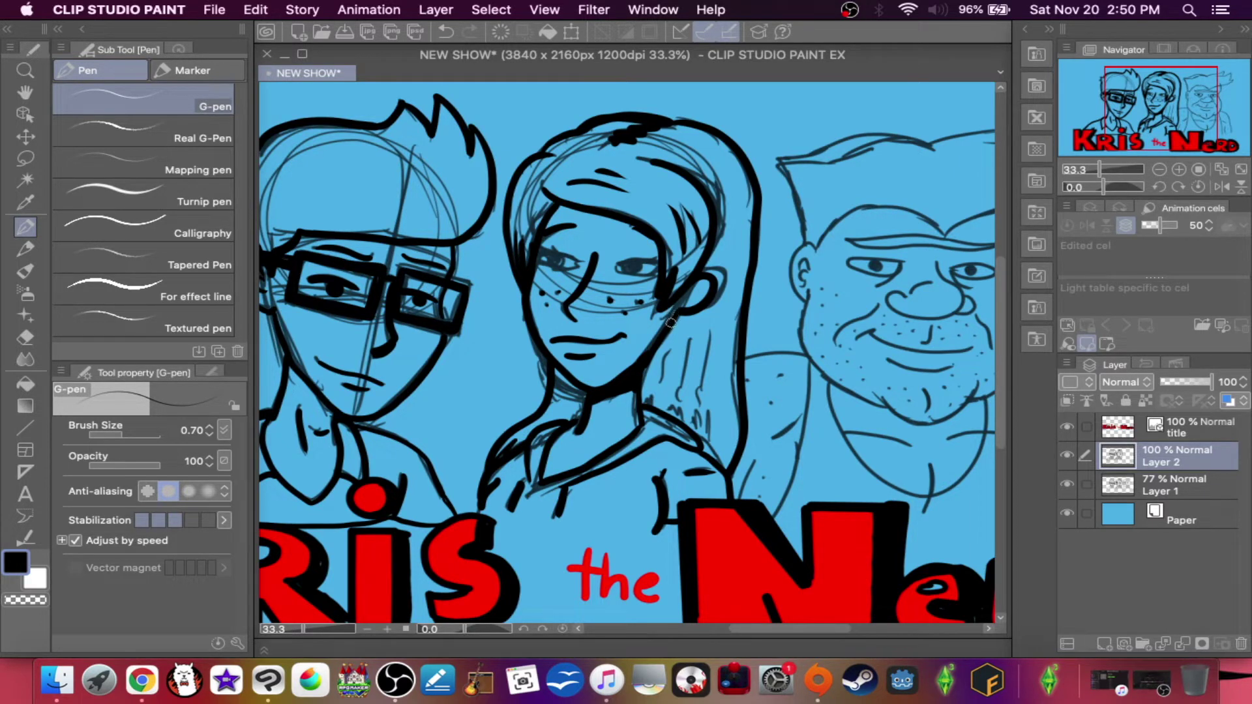
- Ink the strands and shading in the second character's long hair, and fill in her eyes
mouse_move(711, 340)
mouse_down()
mouse_move(714, 456)
mouse_move(712, 434)
mouse_move(714, 456)
mouse_move(687, 414)
mouse_move(642, 399)
mouse_up()
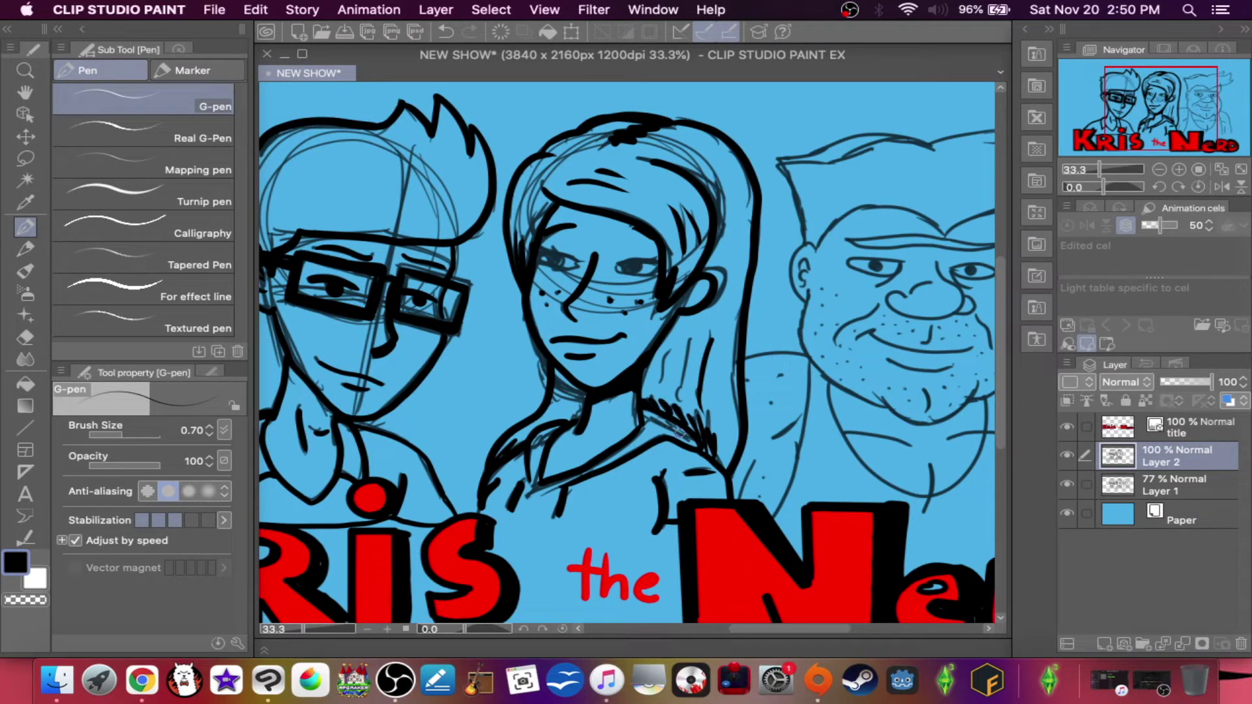
drag(701, 443, 728, 476)
drag(690, 340, 675, 405)
drag(667, 352, 649, 400)
mouse_move(701, 159)
mouse_down()
mouse_move(740, 204)
mouse_move(732, 255)
mouse_up()
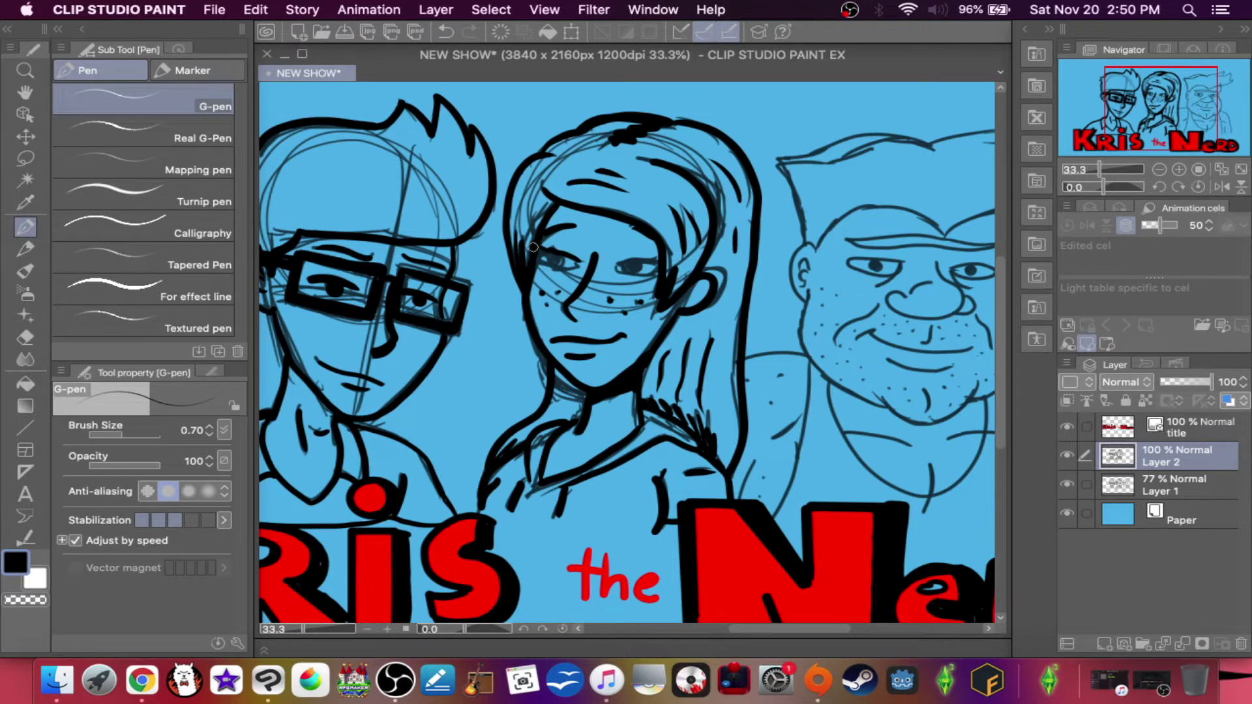
mouse_move(552, 255)
mouse_down()
mouse_move(666, 259)
mouse_move(613, 265)
mouse_move(654, 277)
mouse_up()
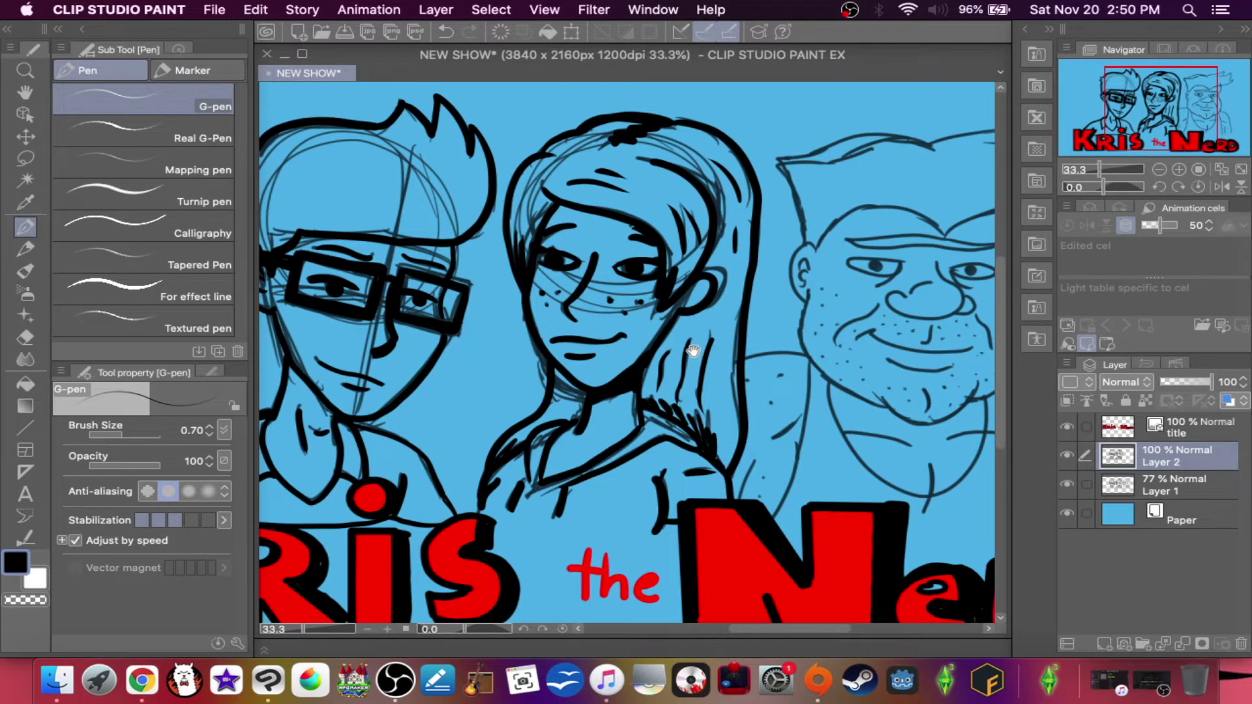
- Close the bottom of the second character's torso with a curved line above the word "the"
scroll(681, 352, down, 2)
scroll(681, 353, right, 2)
mouse_move(430, 464)
mouse_down()
mouse_move(543, 495)
mouse_move(622, 482)
mouse_up()
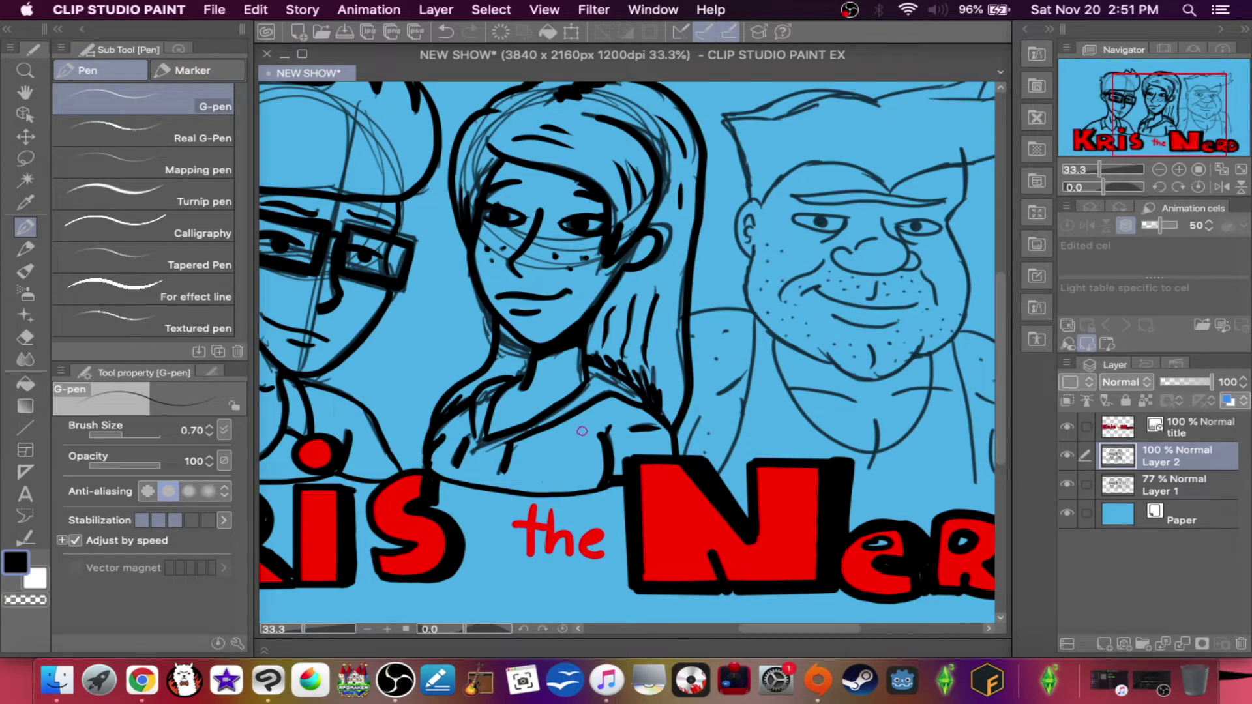
- Ink the third character's shoulder and upper arm beside the woman's hair, adding an arm crease and dots
mouse_move(750, 312)
mouse_down()
mouse_move(734, 304)
mouse_move(682, 320)
mouse_up()
drag(746, 373, 710, 396)
click(719, 360)
click(727, 334)
click(696, 336)
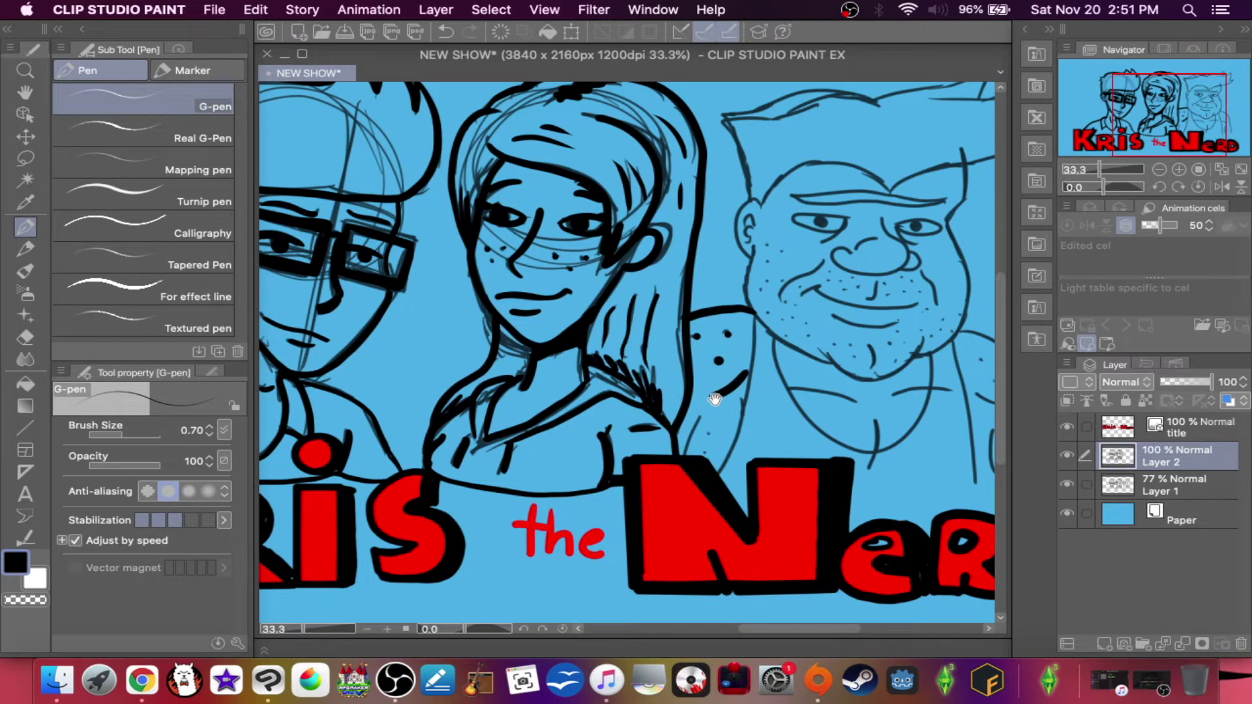
- Ink the lower part of the third character's near arm and the curved neckline of his tank top
scroll(715, 401, down, 2)
mouse_move(703, 360)
mouse_down()
mouse_move(670, 413)
mouse_move(704, 425)
mouse_move(744, 370)
mouse_move(724, 330)
mouse_move(739, 329)
mouse_move(742, 347)
mouse_move(754, 296)
mouse_move(742, 256)
mouse_move(770, 283)
mouse_move(771, 327)
mouse_move(793, 359)
mouse_move(831, 390)
mouse_move(901, 391)
mouse_up()
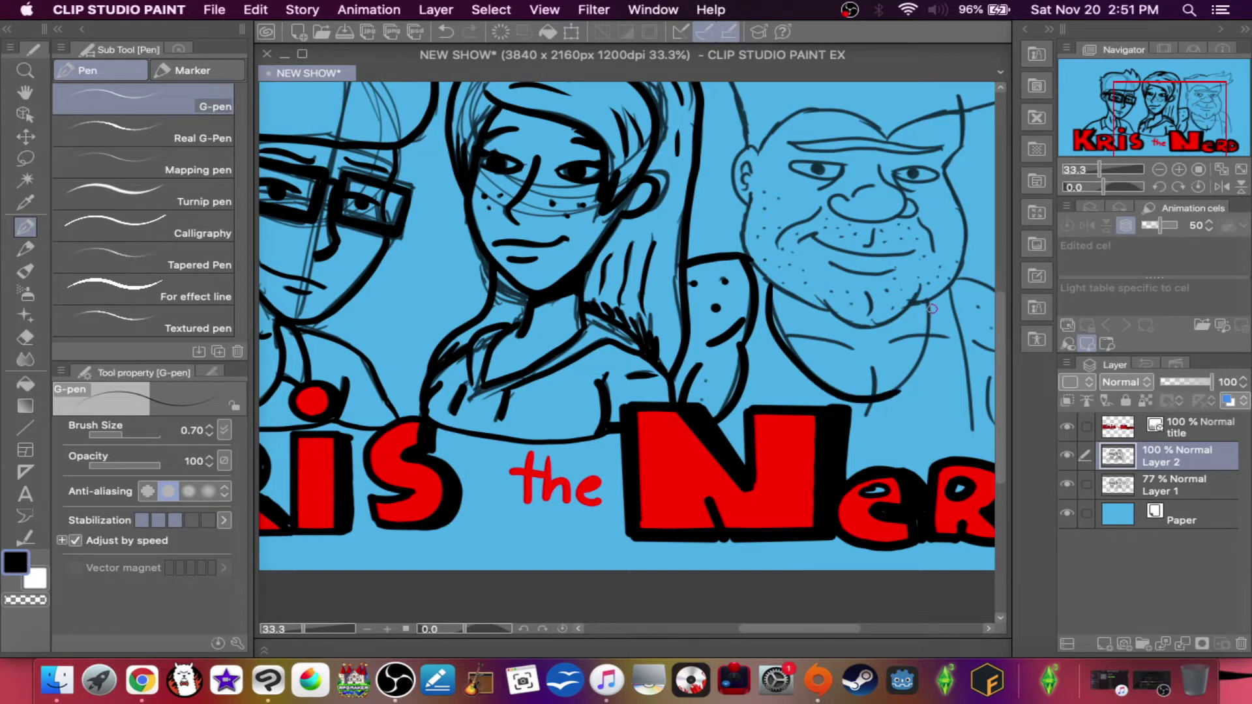
mouse_move(927, 309)
mouse_down()
mouse_move(921, 354)
mouse_move(891, 395)
mouse_up()
- Ink the side of the third character's tank top and his outer forearm with dots
drag(839, 339, 656, 296)
mouse_move(761, 253)
mouse_down()
mouse_move(759, 304)
mouse_move(791, 397)
mouse_up()
drag(805, 338, 815, 386)
click(827, 356)
mouse_move(831, 313)
mouse_down()
mouse_move(848, 336)
mouse_move(842, 395)
mouse_up()
- Ink the third character's centre chest crease and close his torso and arm along the top of the title
drag(683, 384, 687, 318)
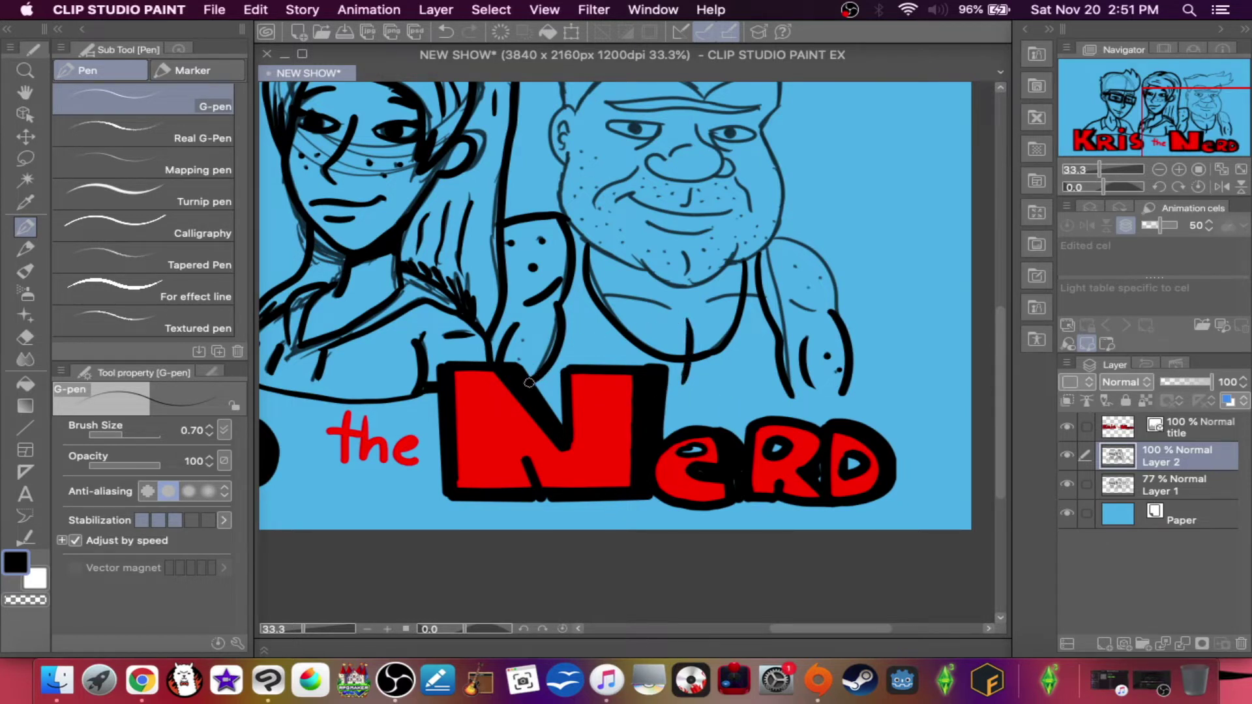
drag(532, 383, 562, 396)
drag(654, 415, 848, 391)
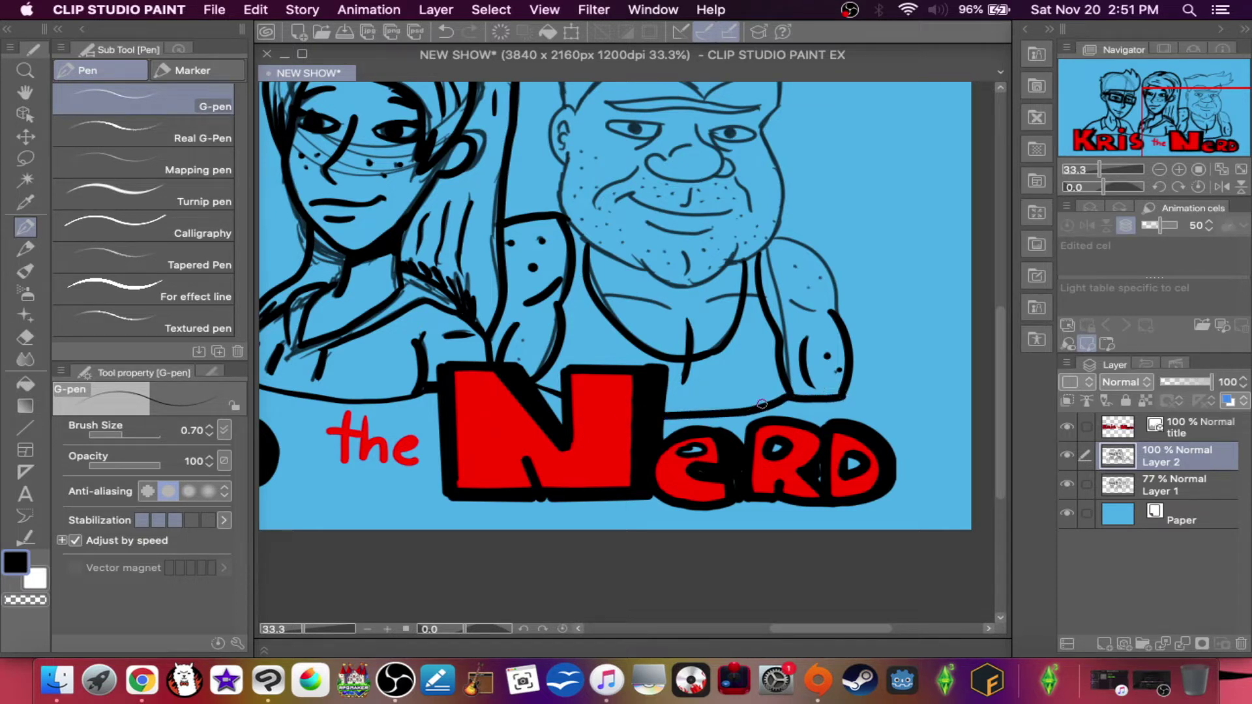
- Ink the third character's outer shoulder with its crease and dots, and add the two collarbone lines
drag(787, 295, 813, 314)
click(804, 285)
click(822, 281)
mouse_move(773, 239)
mouse_down()
mouse_move(819, 257)
mouse_move(840, 319)
mouse_up()
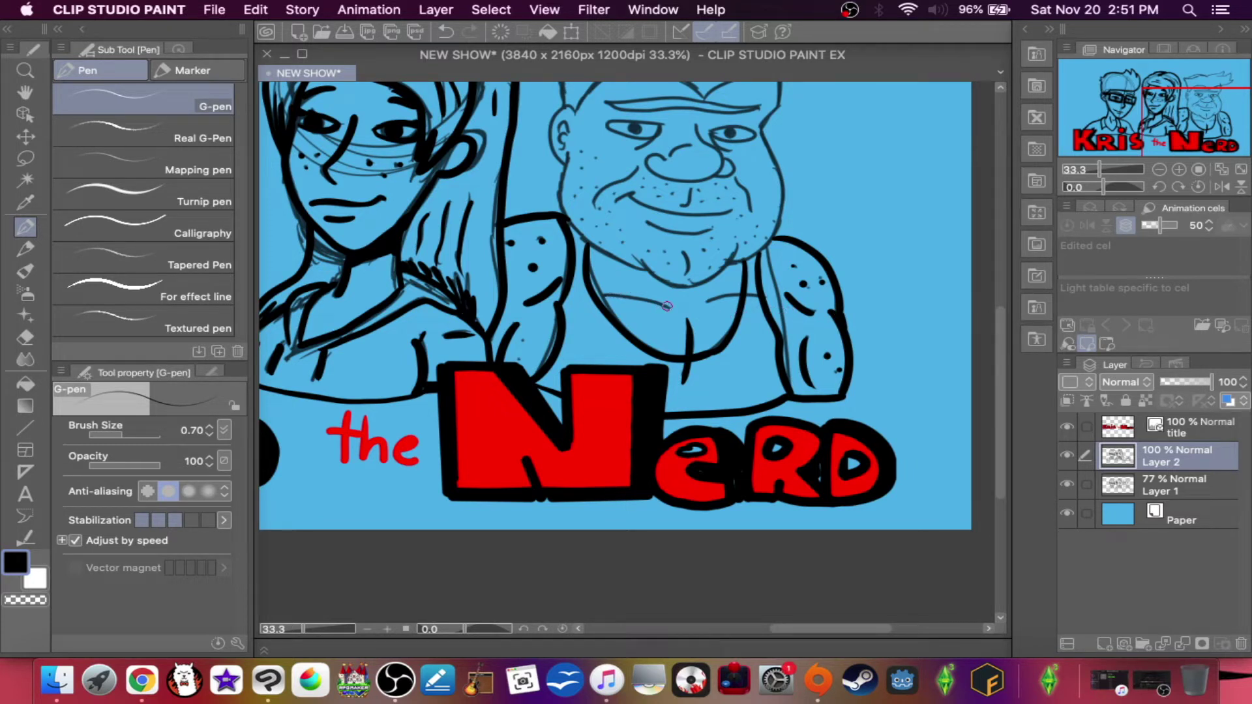
drag(603, 291, 737, 301)
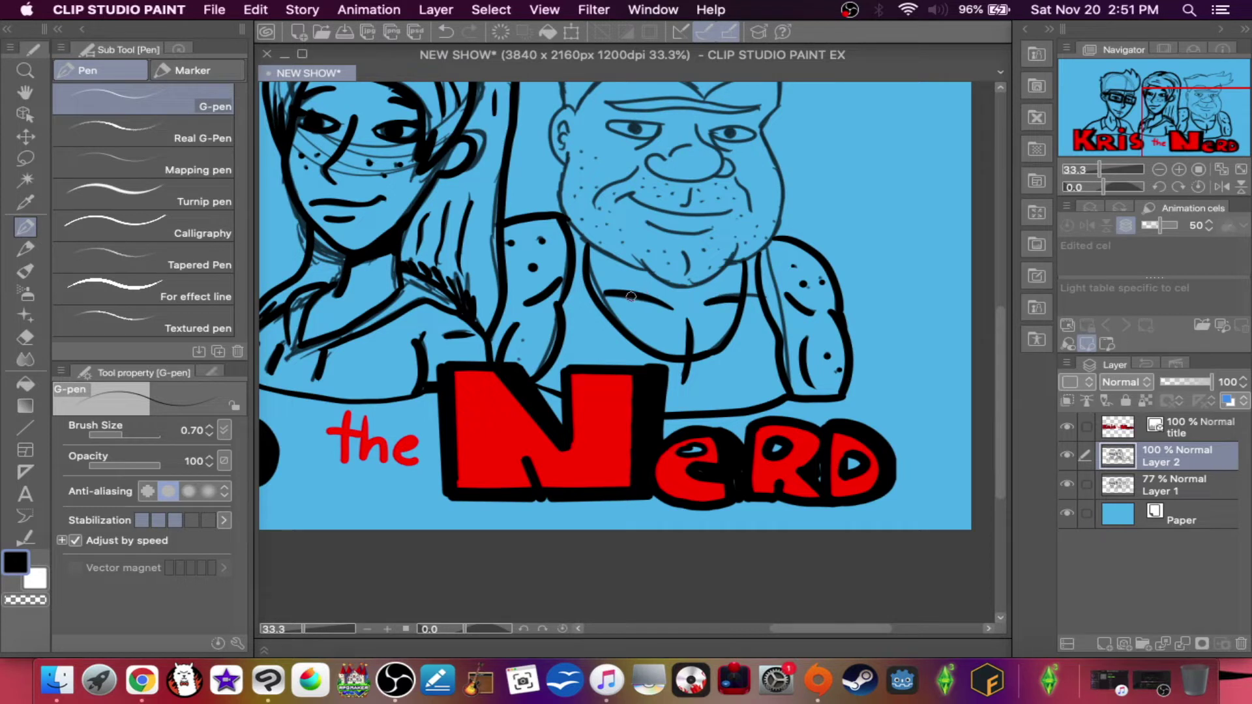
scroll(630, 298, up, 5)
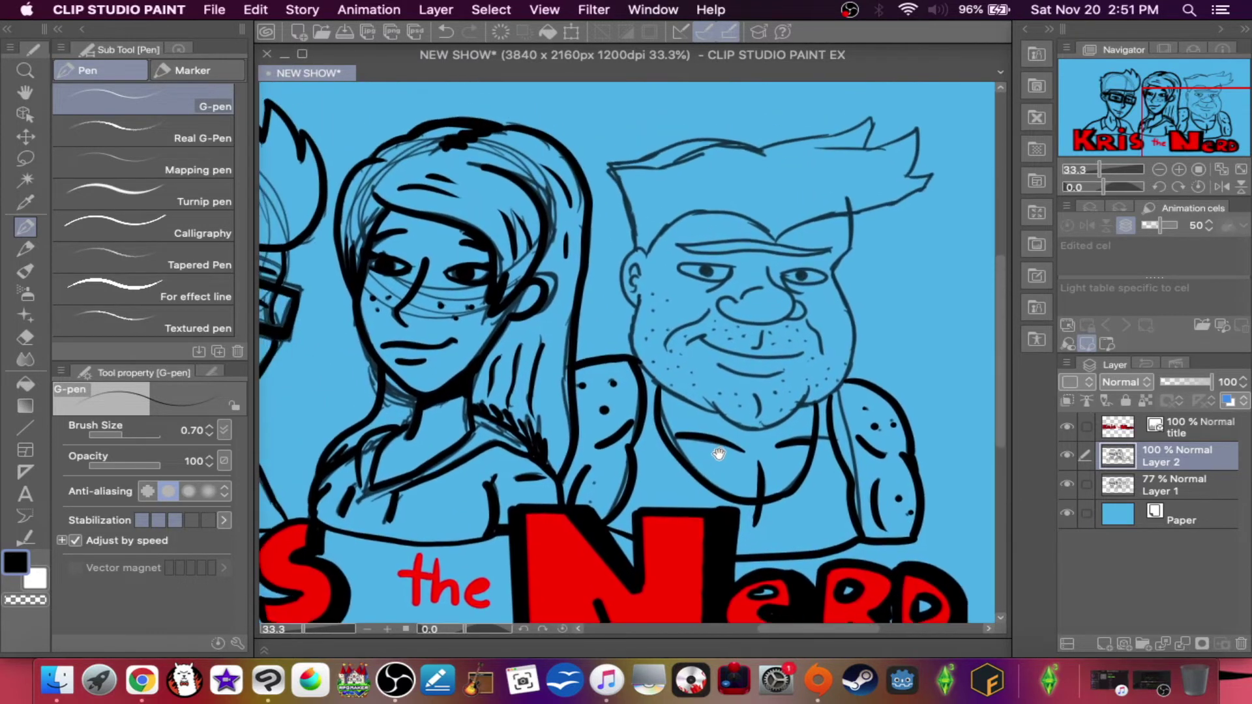
- Ink the third character's ear with its inner detail and his jawline down around the chin
mouse_move(646, 264)
mouse_down()
mouse_move(617, 265)
mouse_move(629, 310)
mouse_move(634, 271)
mouse_move(639, 293)
mouse_move(622, 297)
mouse_move(641, 314)
mouse_move(650, 301)
mouse_move(637, 303)
mouse_move(630, 356)
mouse_move(715, 412)
mouse_up()
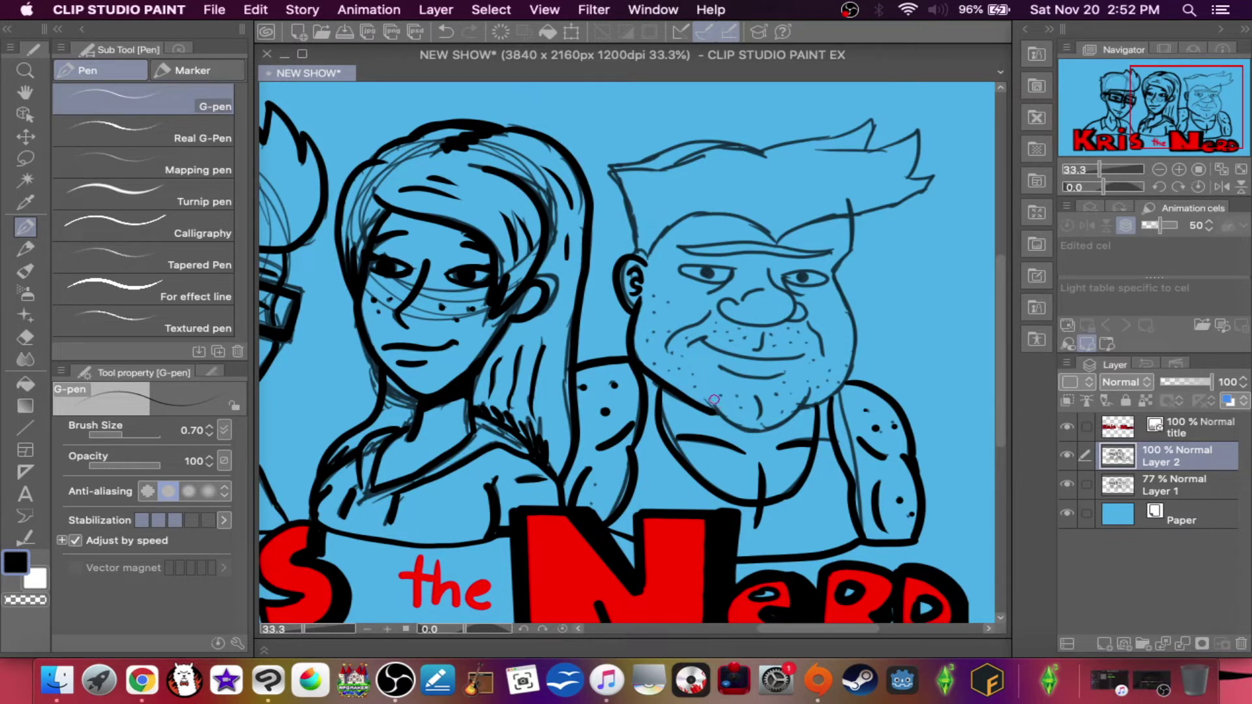
mouse_move(716, 404)
mouse_down()
mouse_move(753, 429)
mouse_move(791, 422)
mouse_move(806, 400)
mouse_up()
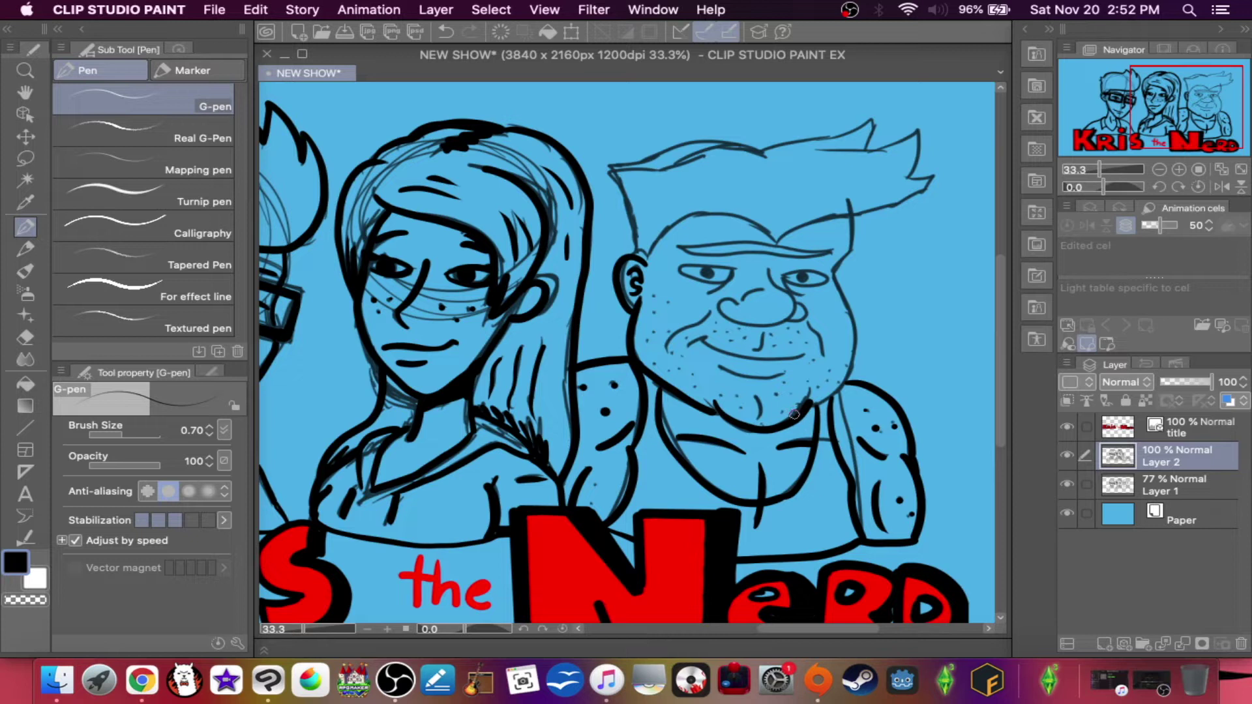
mouse_move(811, 406)
mouse_down()
mouse_move(844, 382)
mouse_move(852, 357)
mouse_move(837, 291)
mouse_move(849, 364)
mouse_move(802, 412)
mouse_up()
key(ctrl+z)
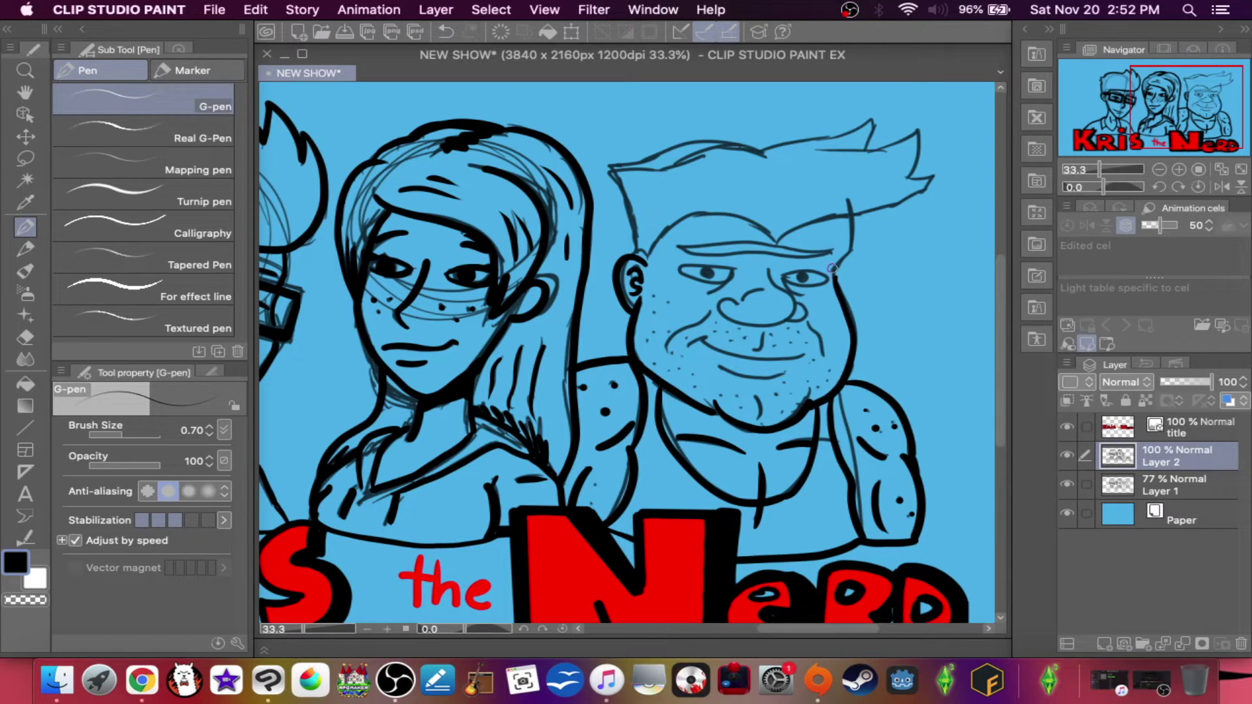
- Ink the third character's far temple, curved hairline and the full outline of his spiky swept hair
drag(834, 274, 849, 213)
mouse_move(642, 260)
mouse_down()
mouse_move(677, 221)
mouse_move(744, 217)
mouse_move(773, 240)
mouse_up()
mouse_move(624, 260)
mouse_down()
mouse_move(593, 183)
mouse_move(717, 145)
mouse_move(761, 154)
mouse_up()
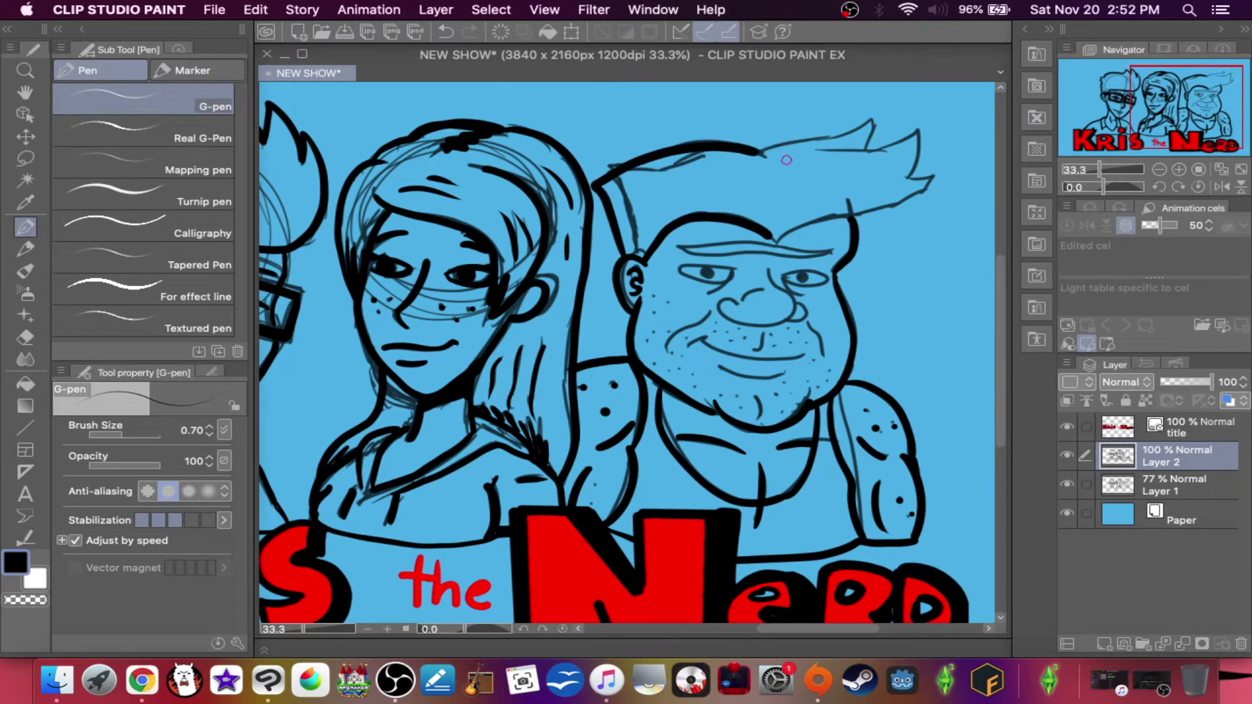
mouse_move(755, 151)
mouse_down()
mouse_move(860, 138)
mouse_move(920, 158)
mouse_move(928, 176)
mouse_move(846, 213)
mouse_up()
drag(778, 239, 852, 212)
- Ink the third character's long single eyebrow, his bulbous nose and the creases on both cheeks
drag(681, 246, 831, 256)
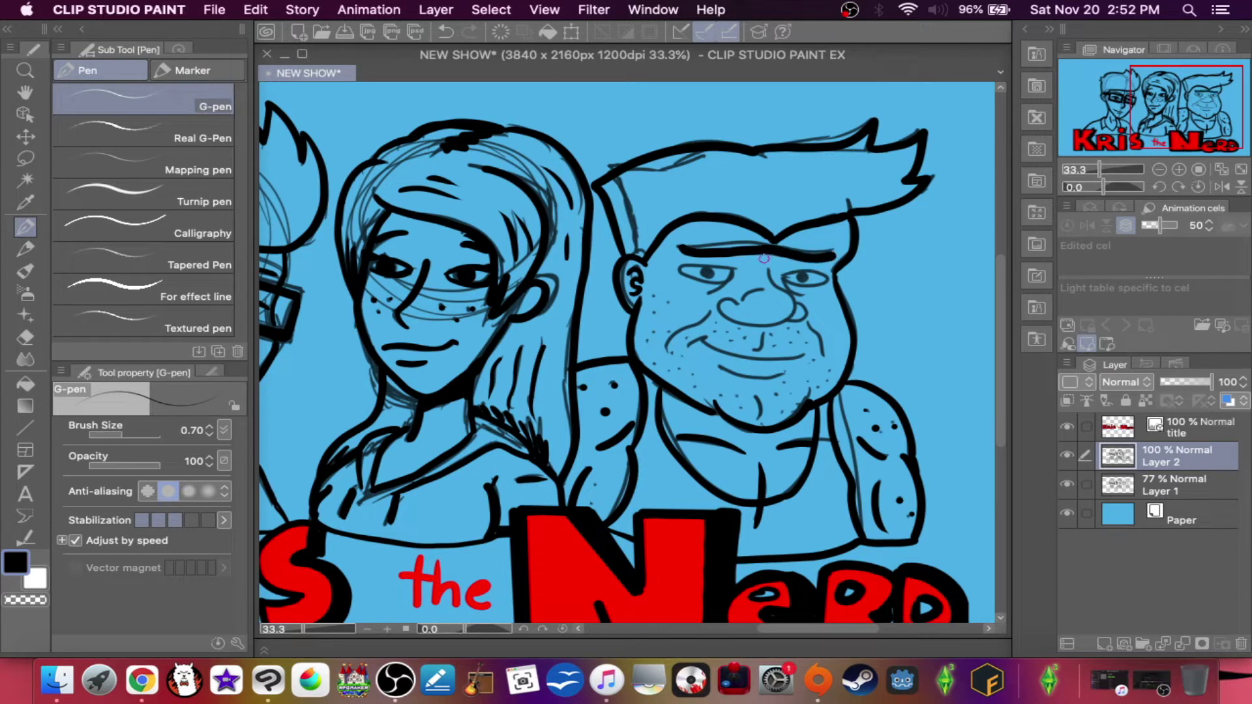
mouse_move(770, 272)
mouse_down()
mouse_move(789, 308)
mouse_move(780, 320)
mouse_move(715, 306)
mouse_move(769, 277)
mouse_move(791, 305)
mouse_move(781, 327)
mouse_move(721, 297)
mouse_move(720, 313)
mouse_move(754, 328)
mouse_move(787, 320)
mouse_move(794, 298)
mouse_move(766, 275)
mouse_move(793, 319)
mouse_move(807, 313)
mouse_move(774, 290)
mouse_up()
key(super+z)
key(super+z)
drag(710, 313, 668, 349)
drag(804, 323, 824, 345)
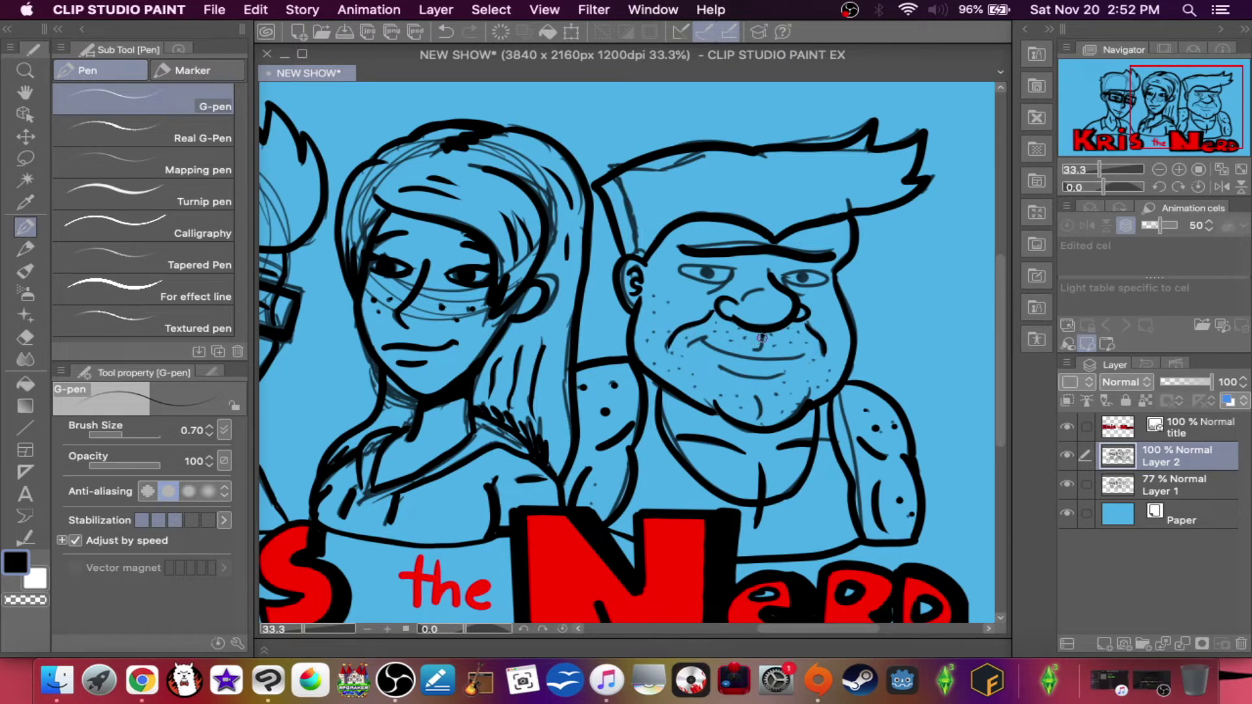
- Ink the third character's smiling mouth and lower lip, the beard stubble dots and the chin crease
mouse_move(701, 340)
mouse_down()
mouse_move(768, 367)
mouse_move(811, 348)
mouse_up()
key(super+z)
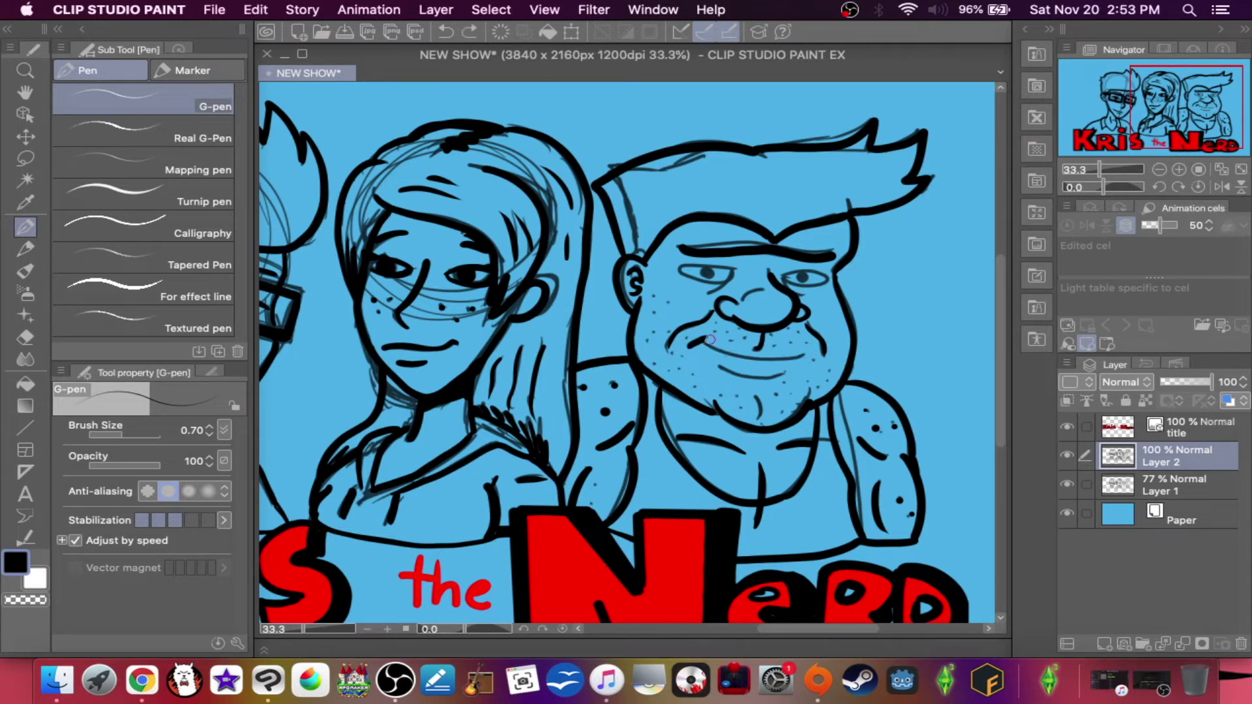
mouse_move(700, 338)
mouse_down()
mouse_move(741, 358)
mouse_move(810, 351)
mouse_up()
key(super+z)
mouse_move(701, 339)
mouse_down()
mouse_move(795, 357)
mouse_move(771, 382)
mouse_move(780, 375)
mouse_move(718, 361)
mouse_up()
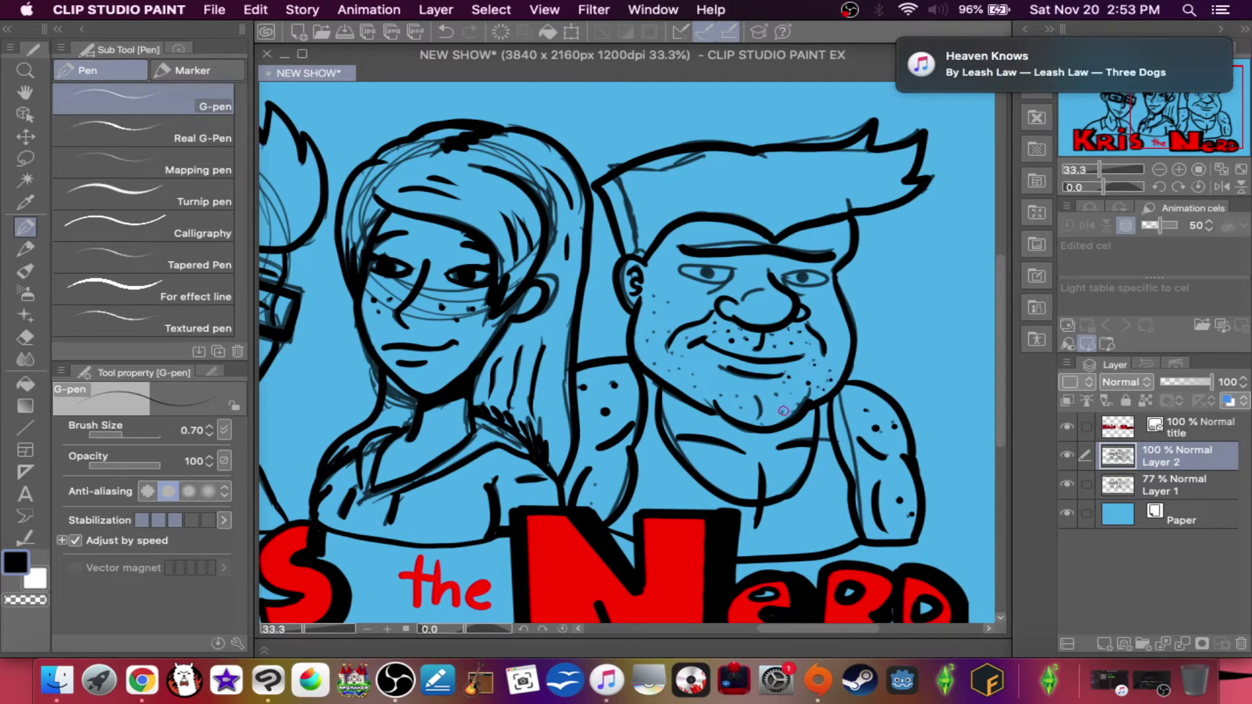
drag(752, 395, 758, 415)
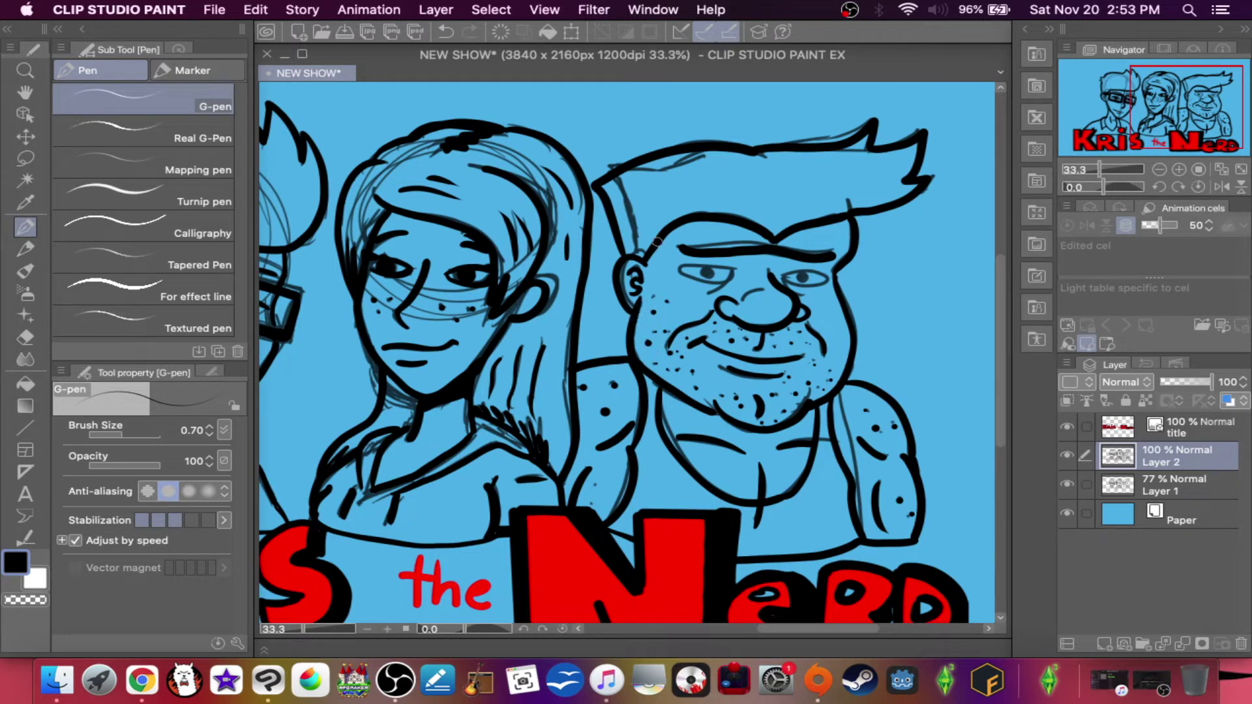
- Ink both of the third character's eyes with pupils and under-eye lines, and dot hair onto his chest
mouse_move(733, 272)
mouse_down()
mouse_move(680, 269)
mouse_move(706, 283)
mouse_move(731, 275)
mouse_move(707, 269)
mouse_move(727, 280)
mouse_move(690, 291)
mouse_up()
key(super+z)
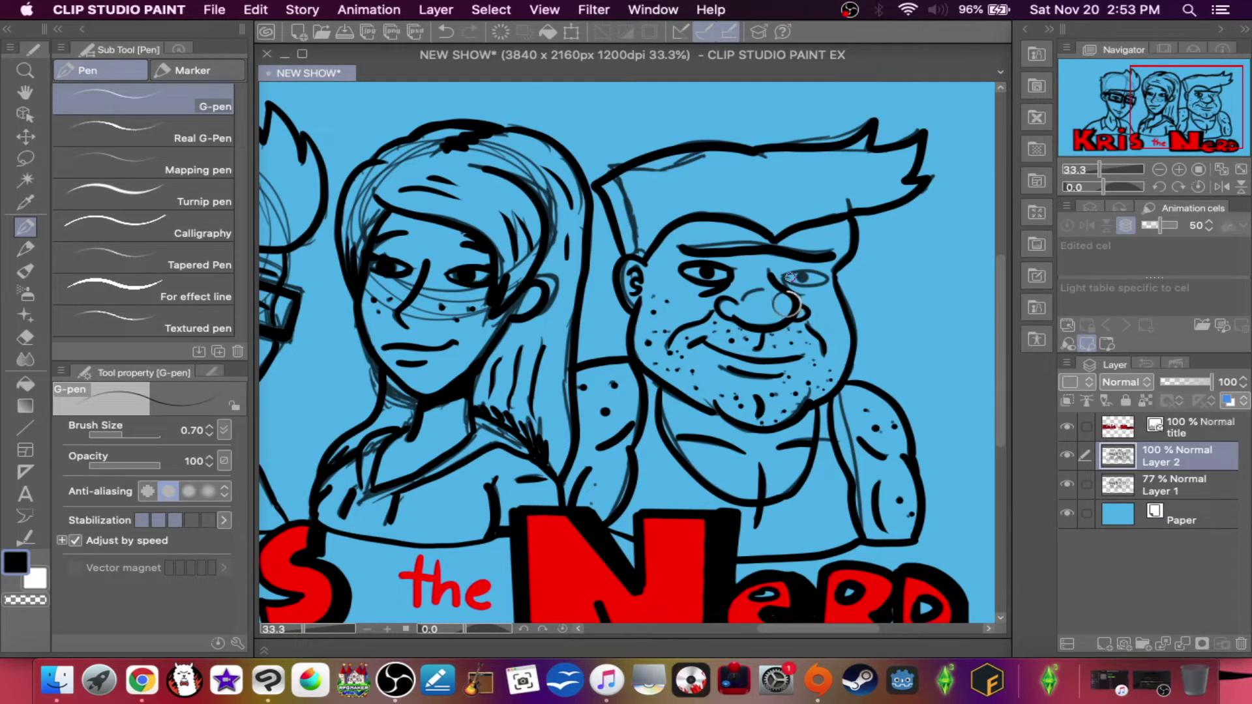
mouse_move(801, 273)
mouse_down()
mouse_move(826, 275)
mouse_move(795, 281)
mouse_up()
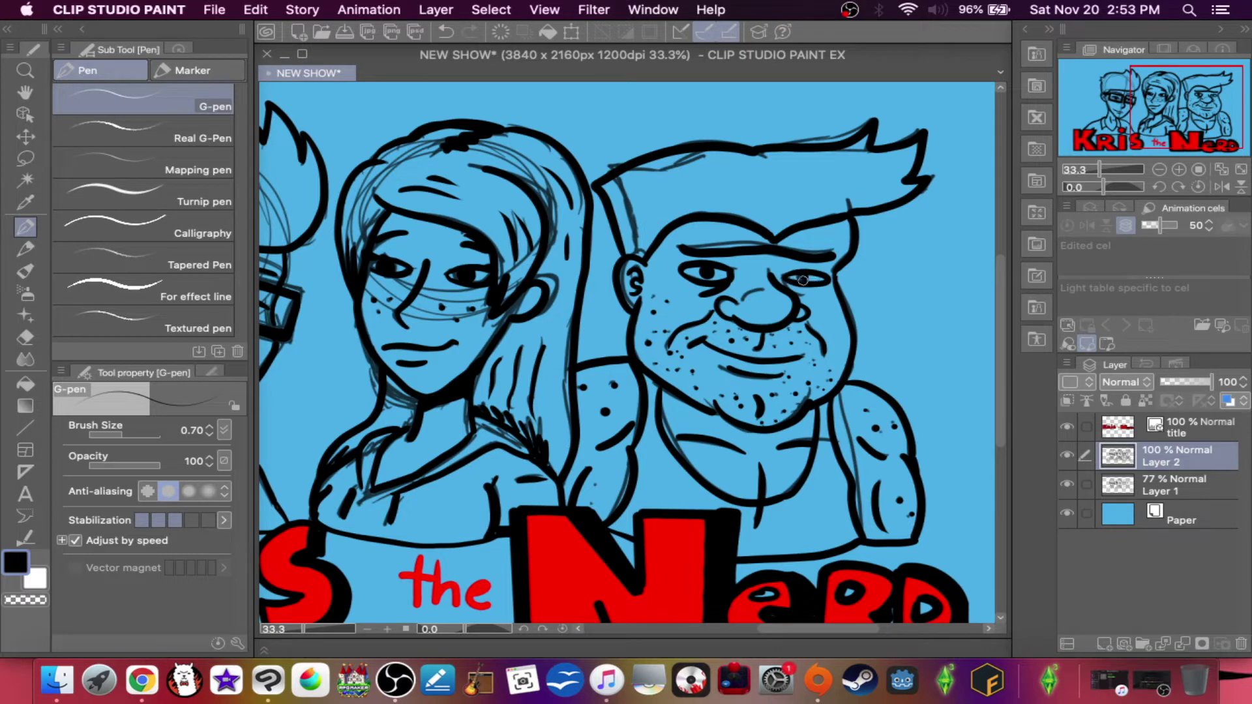
drag(790, 290, 785, 284)
click(717, 461)
- Check the line art without the sketch, add a new layer beneath the inked layer, and delete the sketch layer
click(1067, 486)
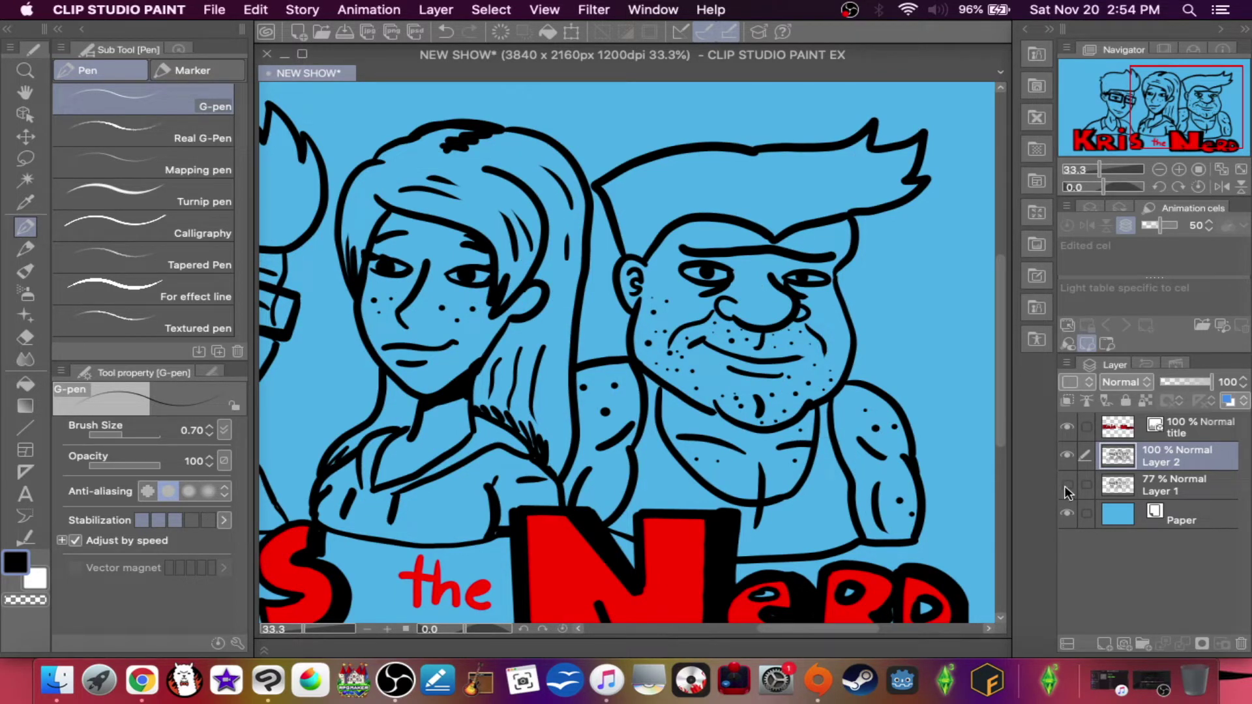
click(1068, 487)
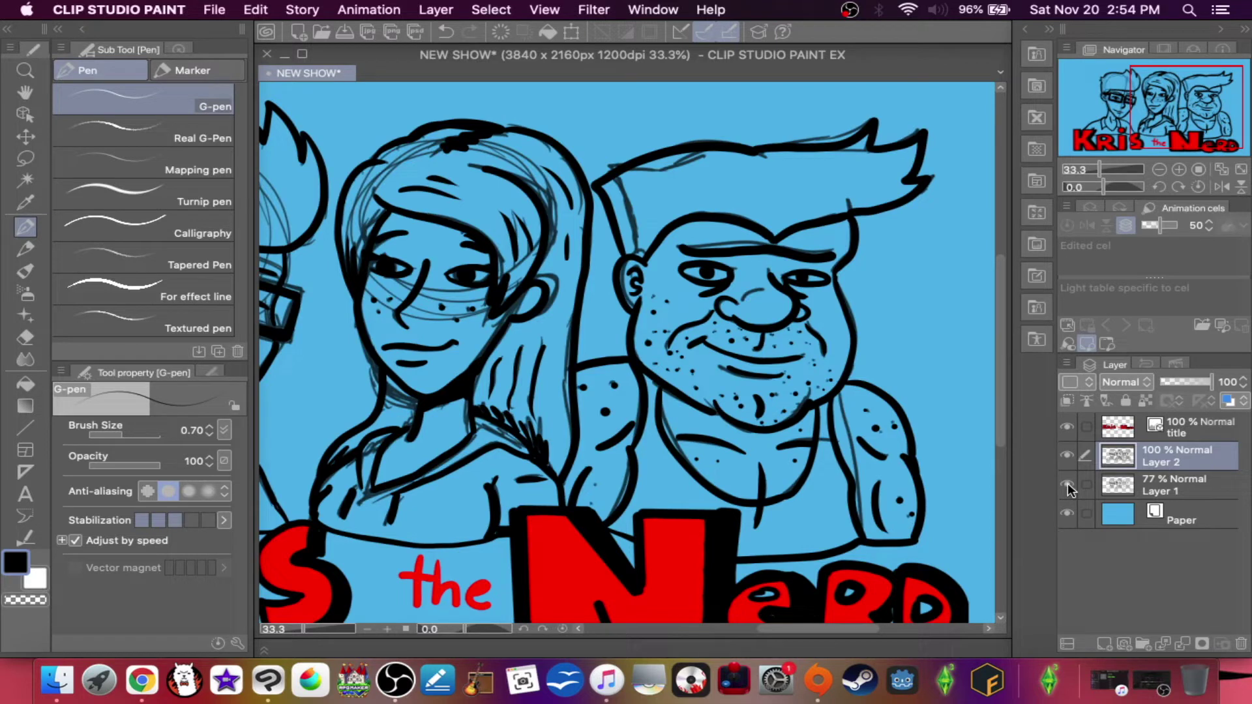
click(1117, 490)
click(1105, 643)
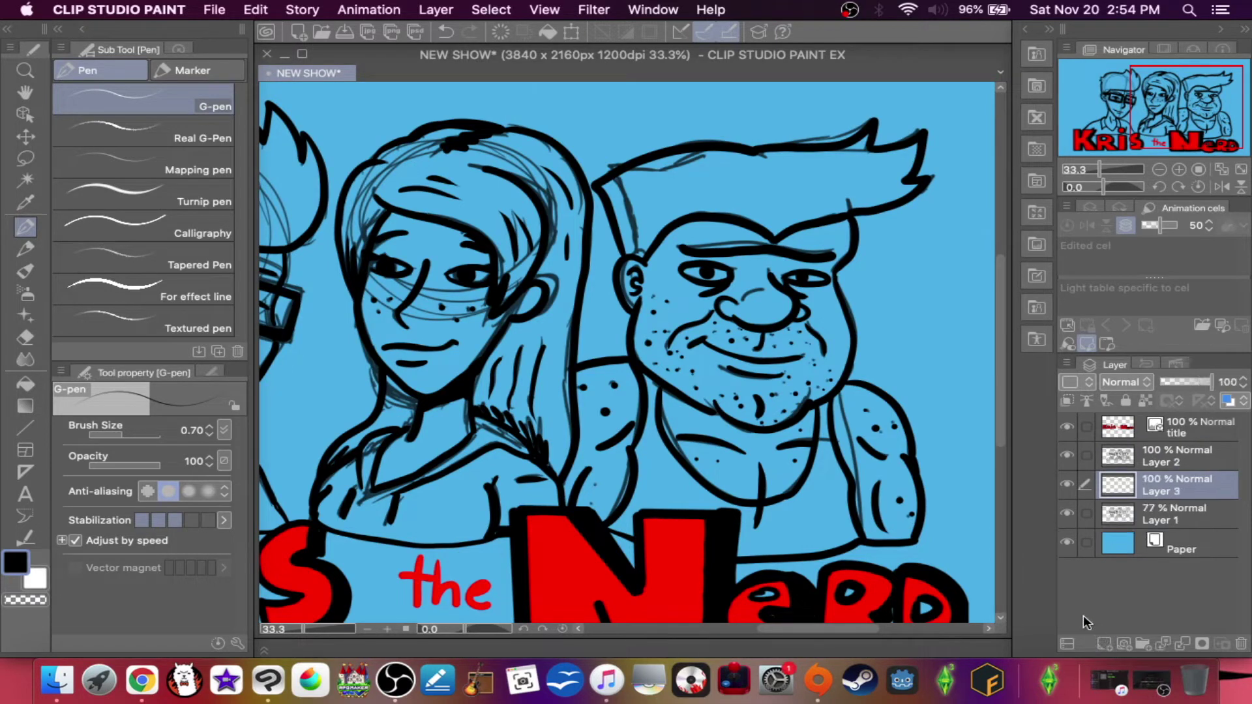
click(1112, 514)
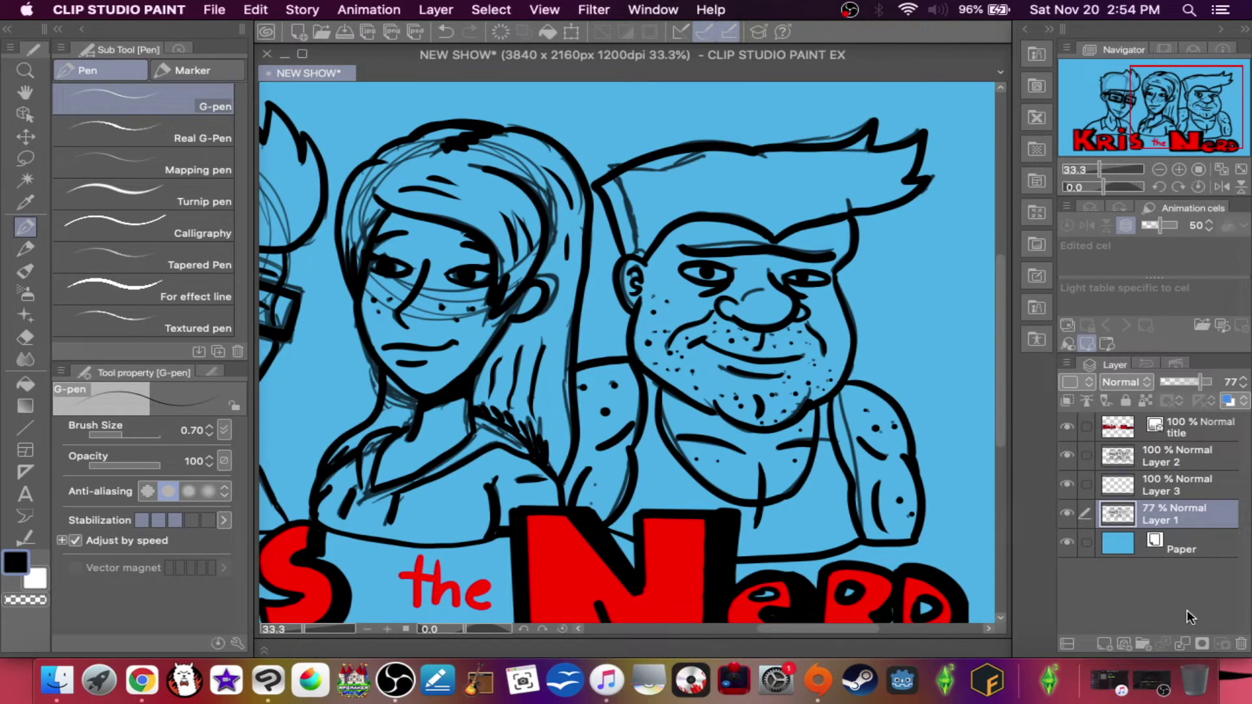
click(1241, 645)
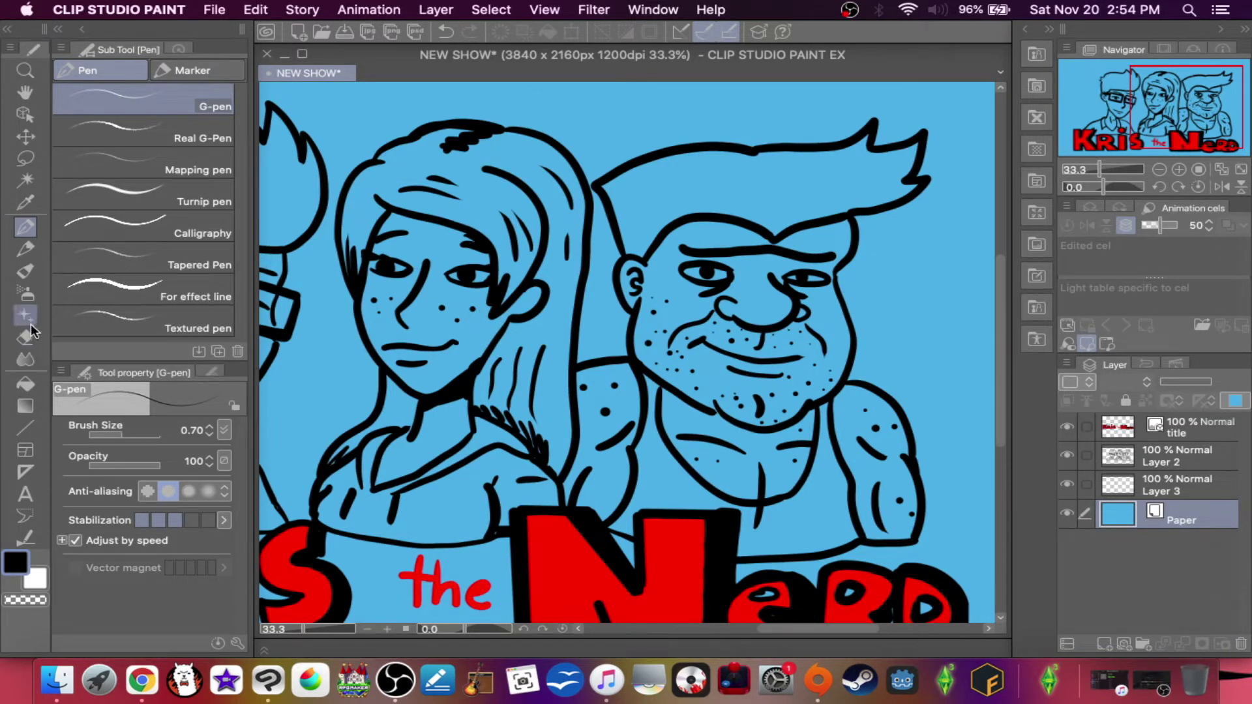
- On the empty layer beneath the line art, paint the woman's fringe and upper hair with the Oil paint brush in brown CC9475
click(24, 272)
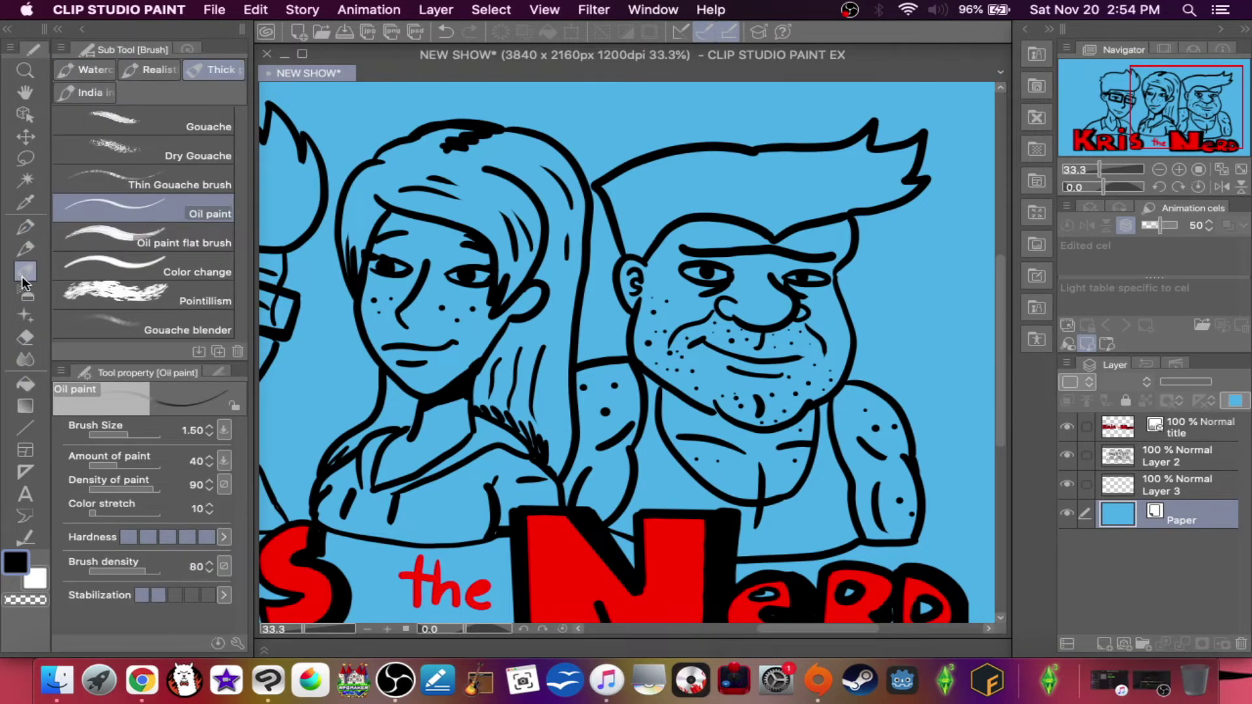
click(24, 559)
click(498, 311)
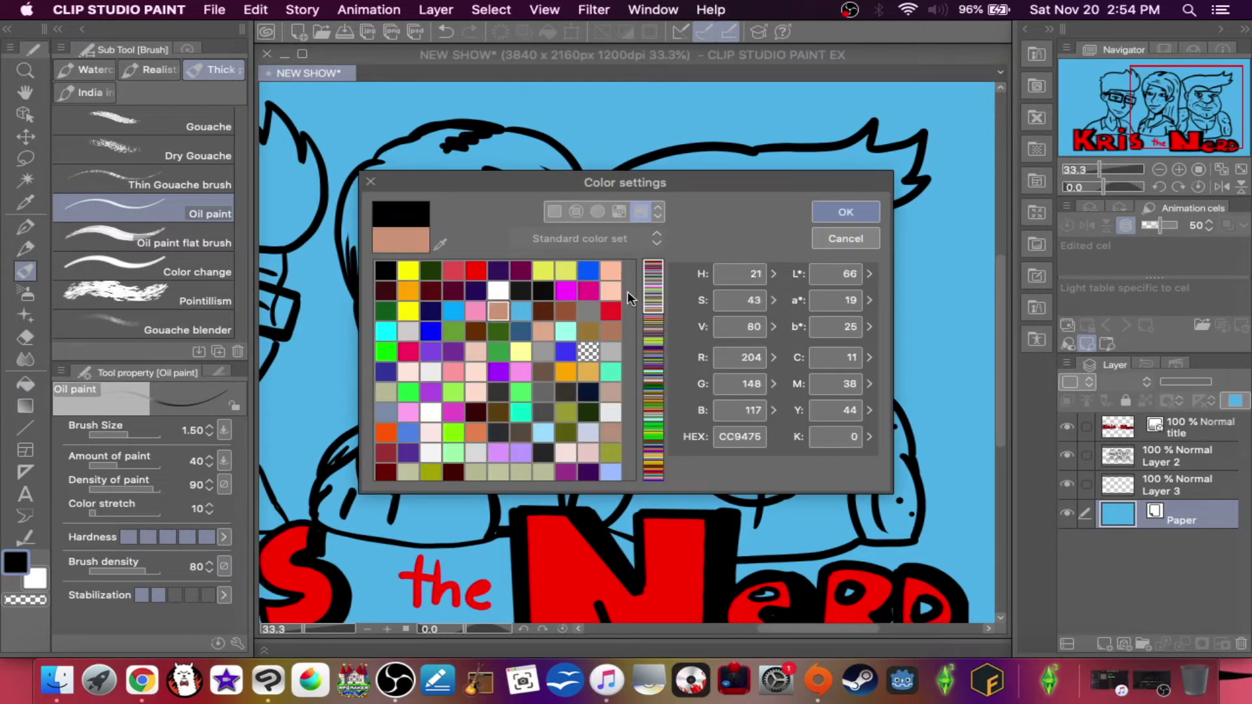
click(846, 213)
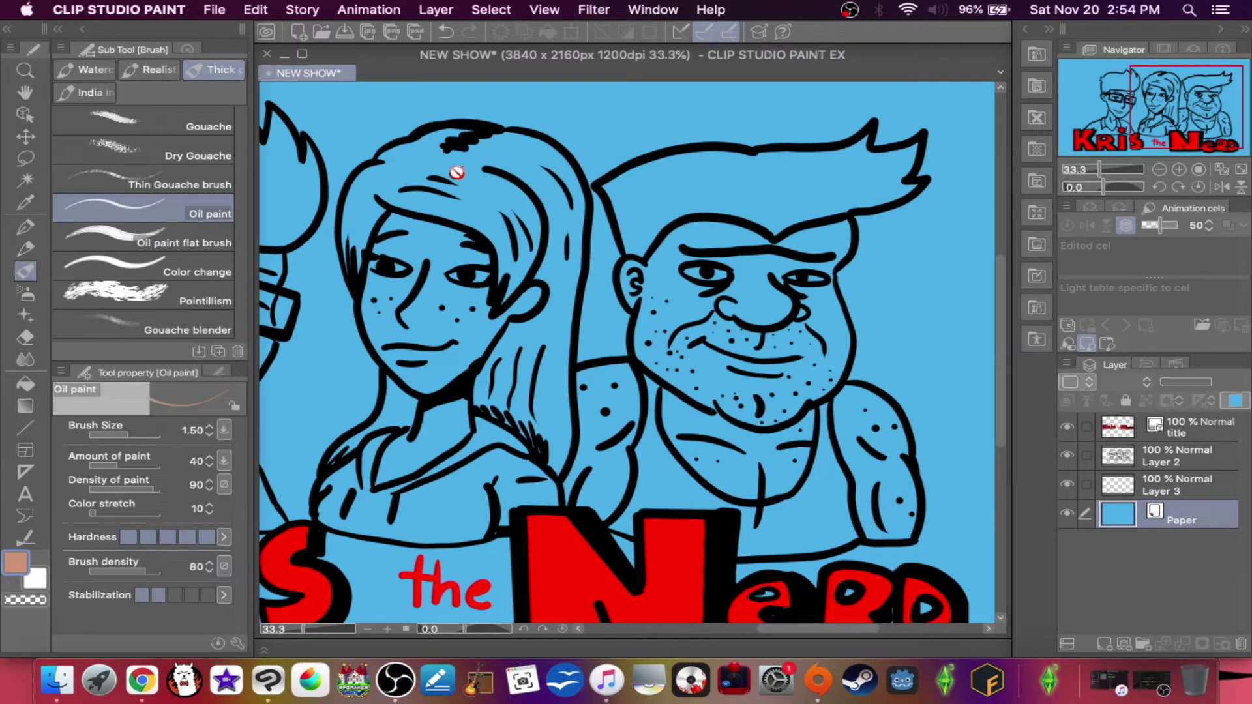
click(1125, 491)
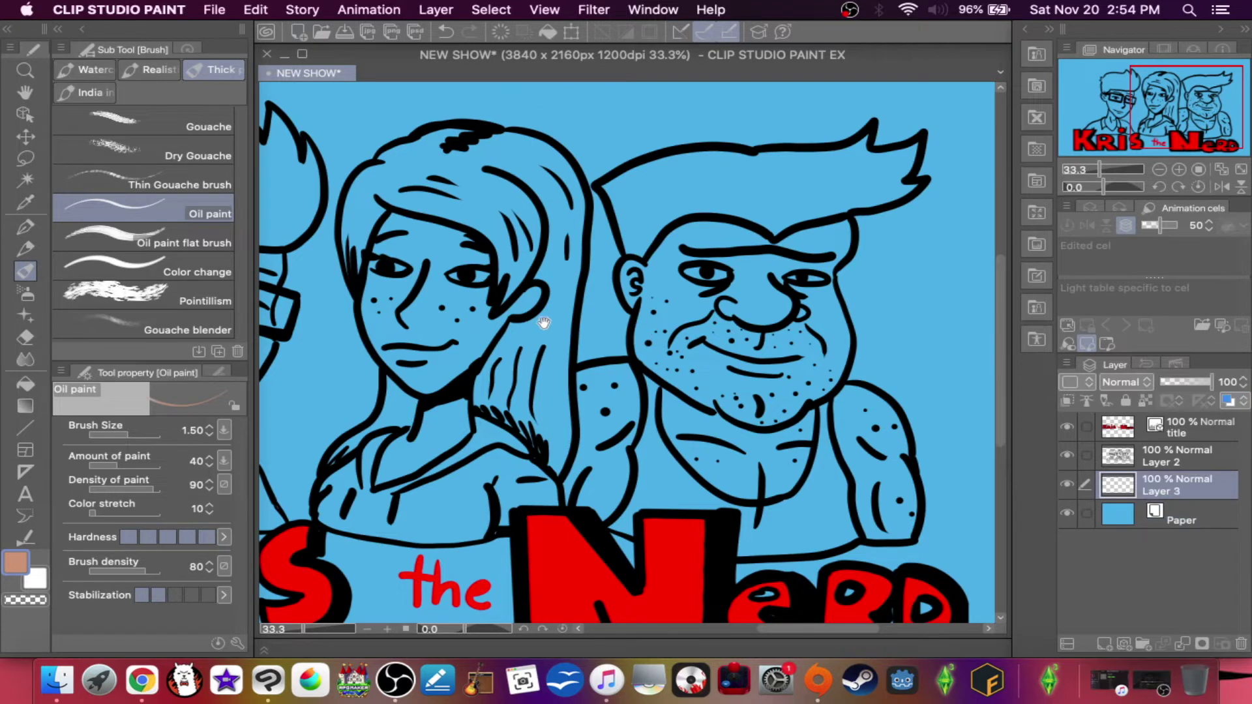
drag(539, 317, 698, 386)
mouse_move(629, 249)
mouse_down()
mouse_move(681, 272)
mouse_move(641, 236)
mouse_move(686, 302)
mouse_move(665, 255)
mouse_move(684, 328)
mouse_move(689, 263)
mouse_move(668, 365)
mouse_move(684, 304)
mouse_move(667, 342)
mouse_move(665, 305)
mouse_move(664, 345)
mouse_move(647, 251)
mouse_move(665, 307)
mouse_move(604, 252)
mouse_move(649, 291)
mouse_move(542, 251)
mouse_move(559, 258)
mouse_move(572, 219)
mouse_move(550, 229)
mouse_move(562, 218)
mouse_move(599, 221)
mouse_move(601, 207)
mouse_move(587, 210)
mouse_move(643, 205)
mouse_move(636, 198)
mouse_move(675, 218)
mouse_move(587, 205)
mouse_move(616, 206)
mouse_move(605, 224)
mouse_move(636, 205)
mouse_move(680, 230)
mouse_move(680, 248)
mouse_move(586, 238)
mouse_move(598, 254)
mouse_move(559, 256)
mouse_move(530, 276)
mouse_move(541, 277)
mouse_move(519, 332)
mouse_move(513, 292)
mouse_move(528, 259)
mouse_move(514, 281)
mouse_move(535, 231)
mouse_move(698, 235)
mouse_move(718, 263)
mouse_move(711, 218)
mouse_move(718, 329)
mouse_move(701, 290)
mouse_move(714, 301)
mouse_move(699, 336)
mouse_move(727, 370)
mouse_up()
key(bracketleft)
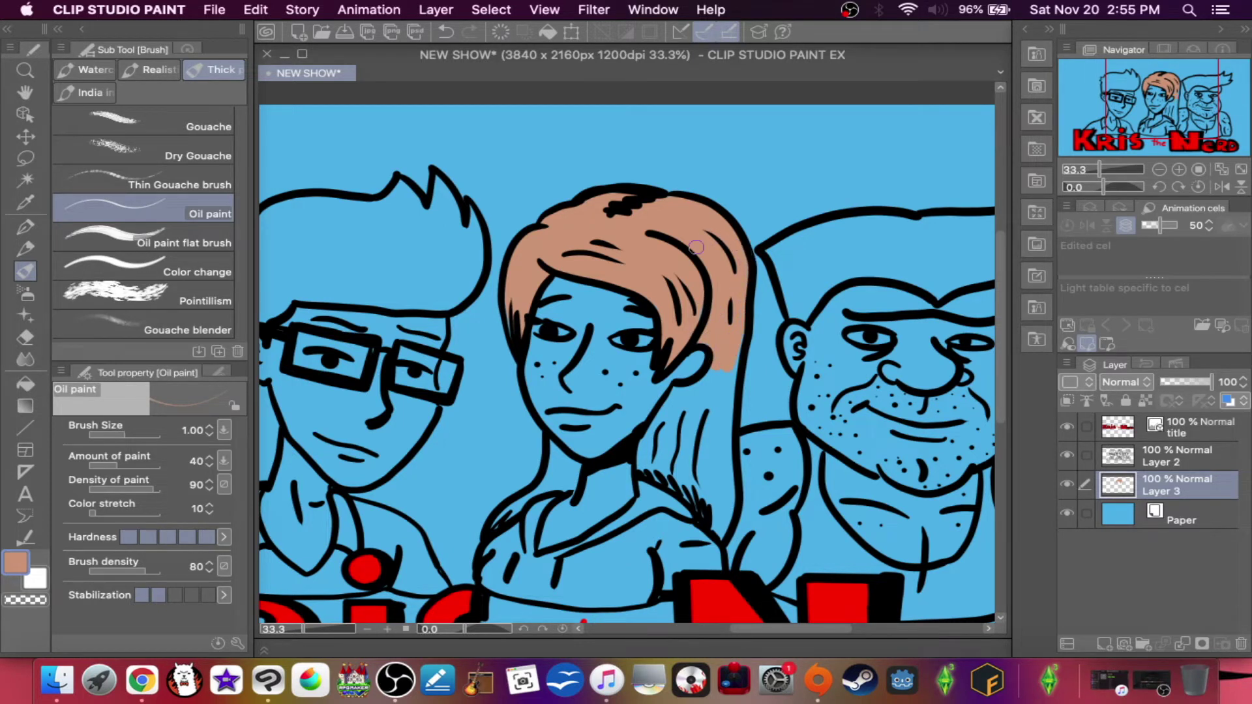
- Paint the woman's long hair behind her ear and the strands beside her neck brown with brush size 1.00
drag(738, 321, 724, 419)
drag(736, 370, 714, 468)
mouse_move(726, 391)
mouse_down()
mouse_move(714, 484)
mouse_move(726, 439)
mouse_move(716, 520)
mouse_up()
mouse_move(685, 474)
mouse_down()
mouse_move(721, 536)
mouse_move(709, 471)
mouse_move(702, 508)
mouse_move(642, 460)
mouse_move(675, 394)
mouse_move(717, 371)
mouse_move(700, 386)
mouse_move(725, 383)
mouse_move(706, 449)
mouse_move(720, 396)
mouse_move(685, 473)
mouse_move(705, 397)
mouse_move(651, 474)
mouse_move(698, 503)
mouse_move(671, 449)
mouse_move(689, 401)
mouse_up()
drag(623, 390, 691, 347)
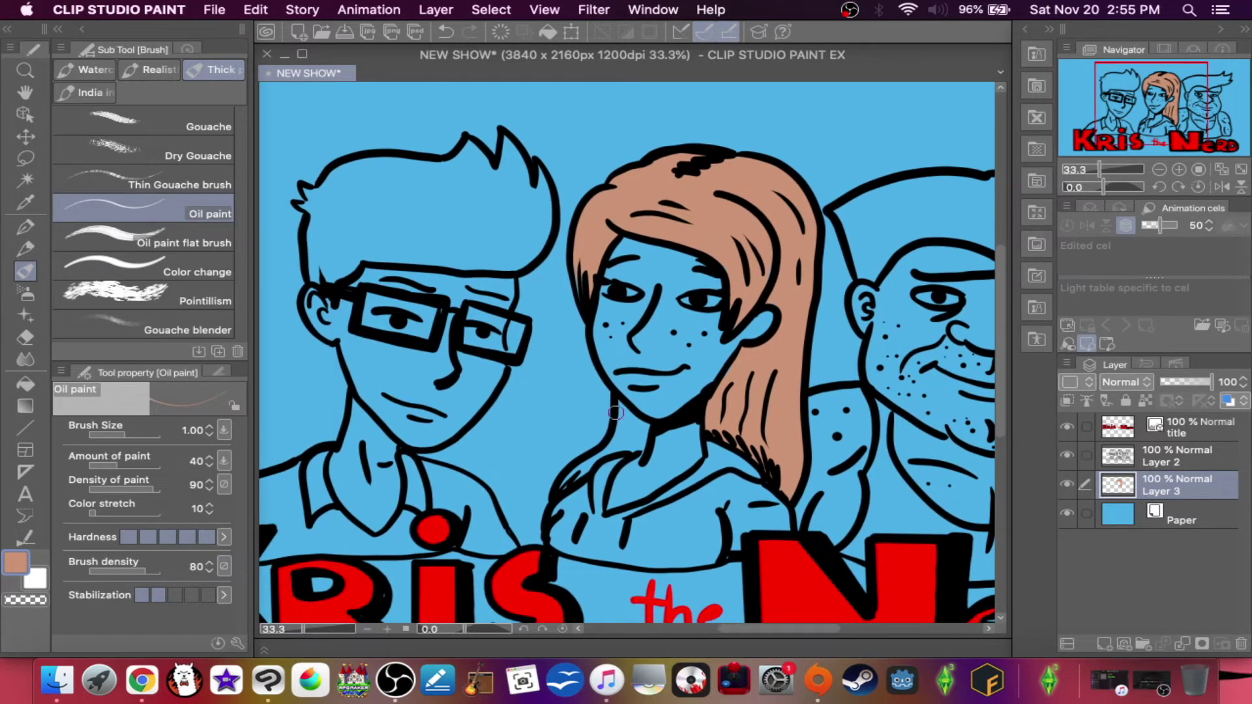
mouse_move(620, 424)
mouse_down()
mouse_move(642, 439)
mouse_move(621, 441)
mouse_up()
mouse_move(616, 437)
mouse_down()
mouse_move(561, 485)
mouse_move(555, 469)
mouse_move(578, 478)
mouse_move(621, 449)
mouse_up()
- Paint the whites of the woman's eyes white and her forehead in the lighter skin tone DCA98C
click(36, 577)
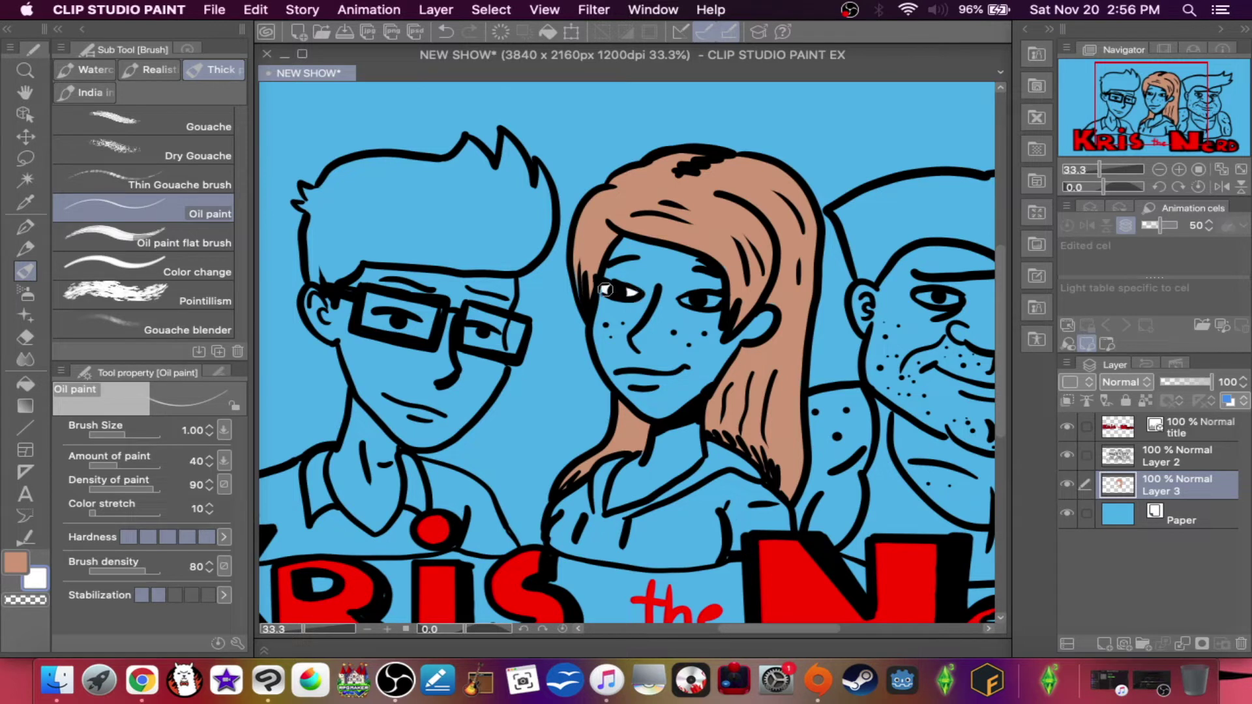
drag(710, 299, 686, 300)
click(17, 563)
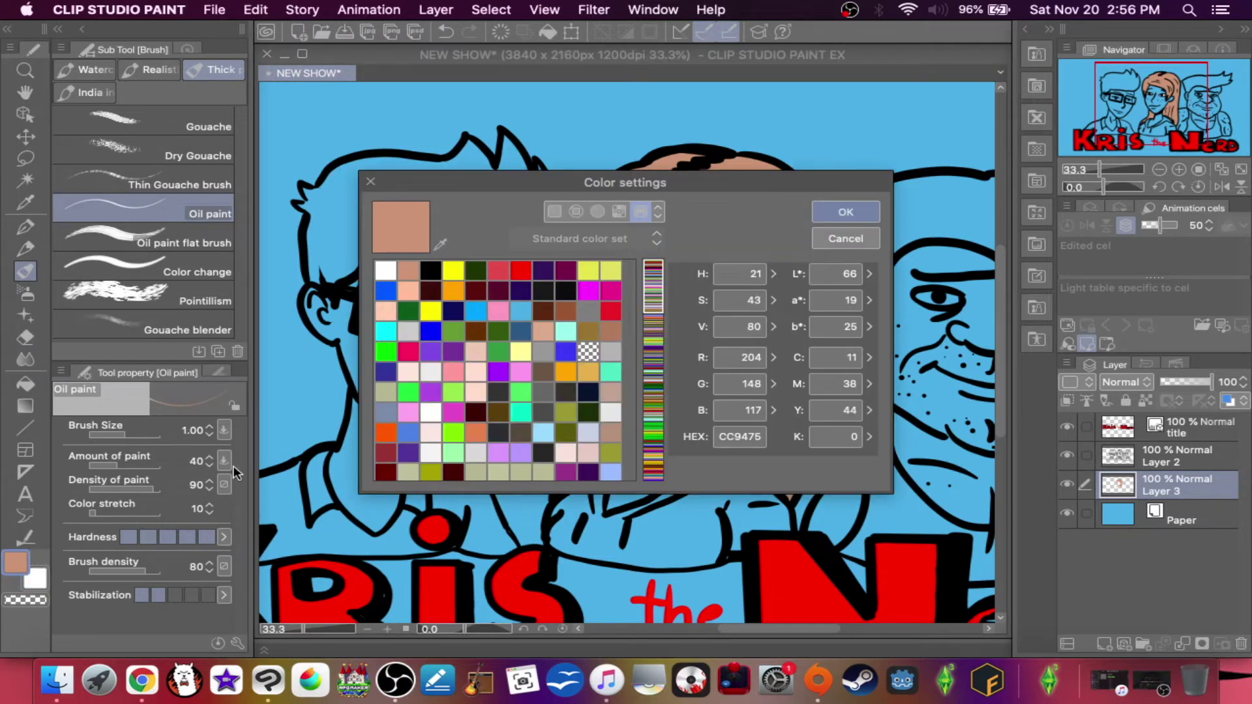
click(547, 331)
click(843, 213)
drag(628, 259, 617, 269)
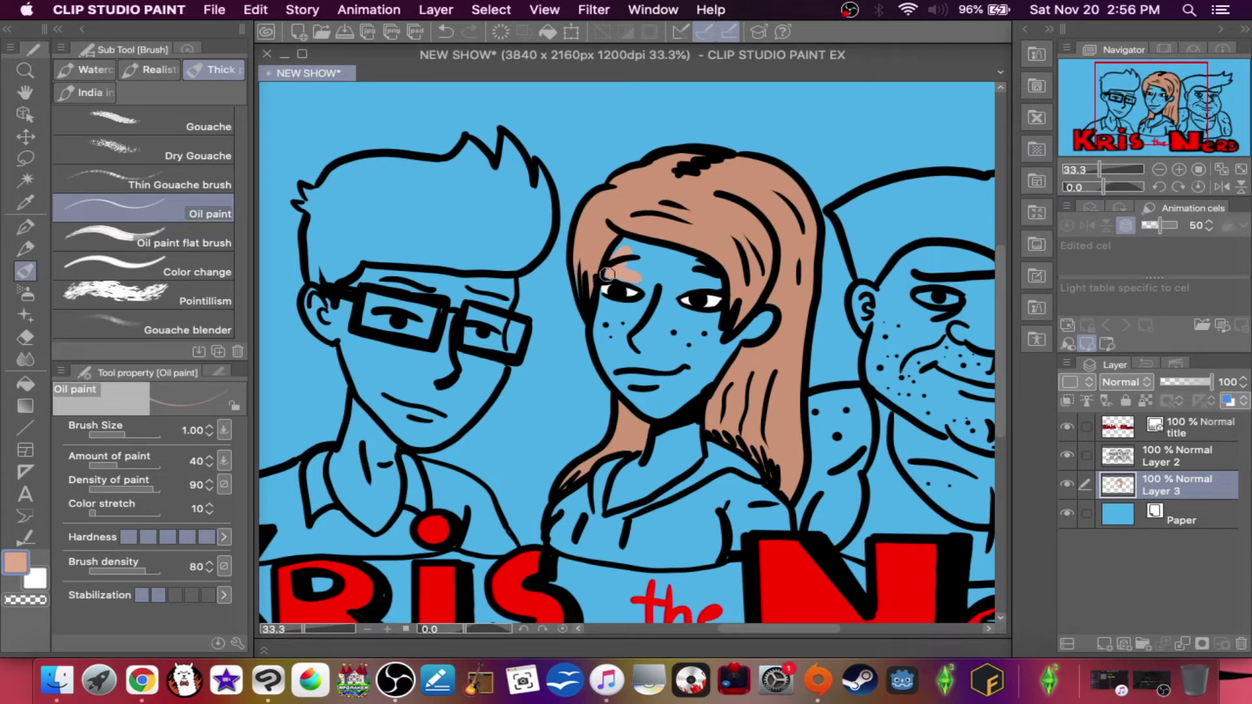
mouse_move(670, 282)
mouse_down()
mouse_move(720, 280)
mouse_move(675, 256)
mouse_move(704, 279)
mouse_move(666, 257)
mouse_move(693, 278)
mouse_move(637, 263)
mouse_move(672, 256)
mouse_up()
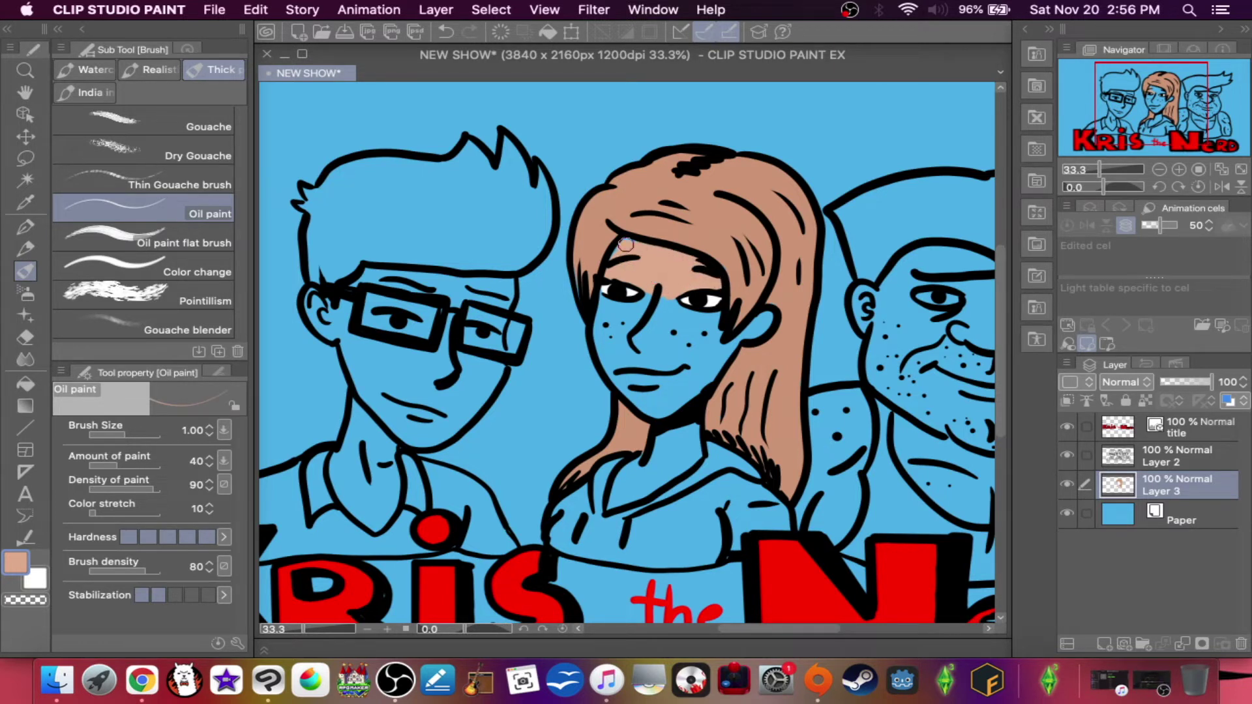
- Paint the rest of the woman's face, from cheeks and ear to mouth and chin, in skin tone, reducing the brush to 0.60
mouse_move(653, 304)
mouse_down()
mouse_move(634, 329)
mouse_move(653, 292)
mouse_move(620, 338)
mouse_move(634, 316)
mouse_up()
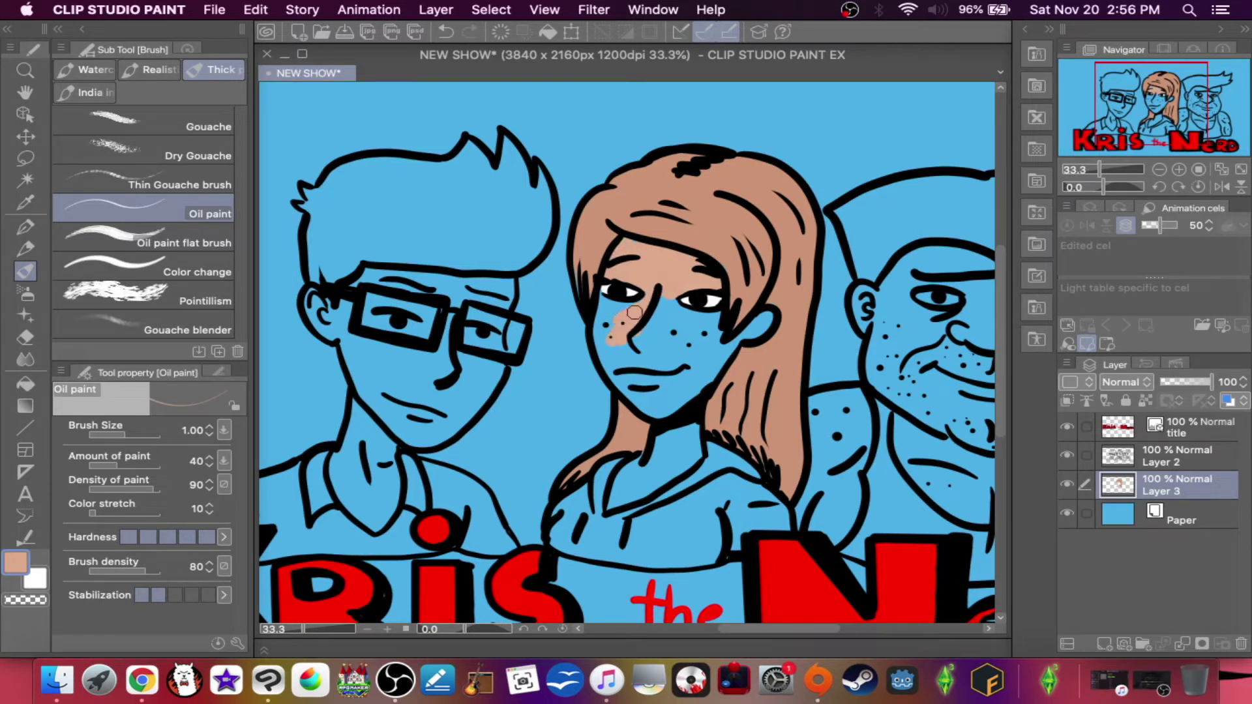
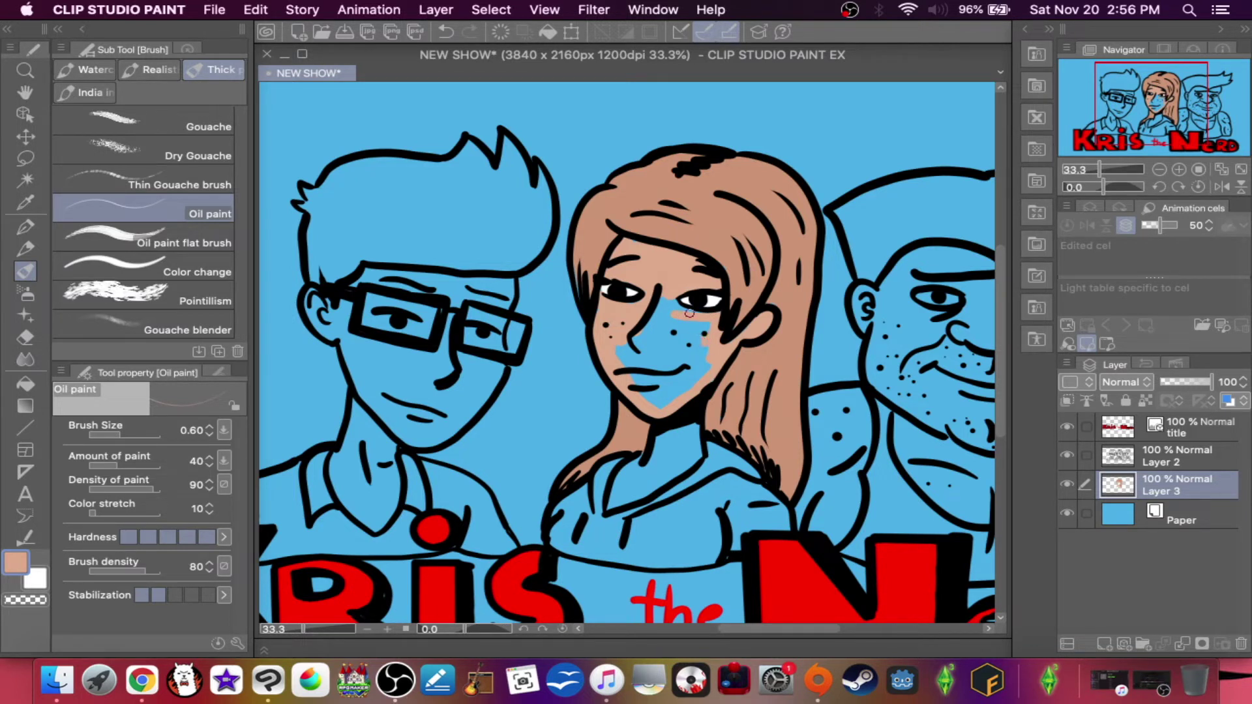
mouse_move(678, 307)
mouse_down()
mouse_move(645, 352)
mouse_move(655, 314)
mouse_move(633, 346)
mouse_up()
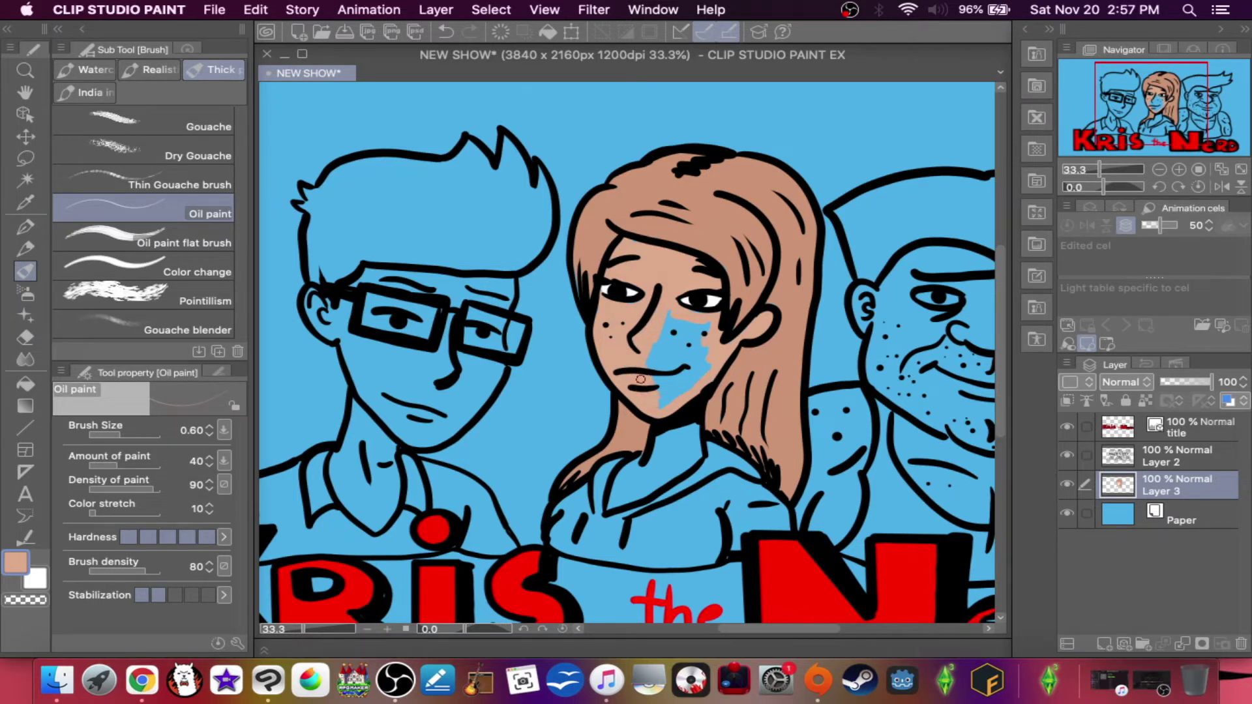
drag(666, 397, 705, 371)
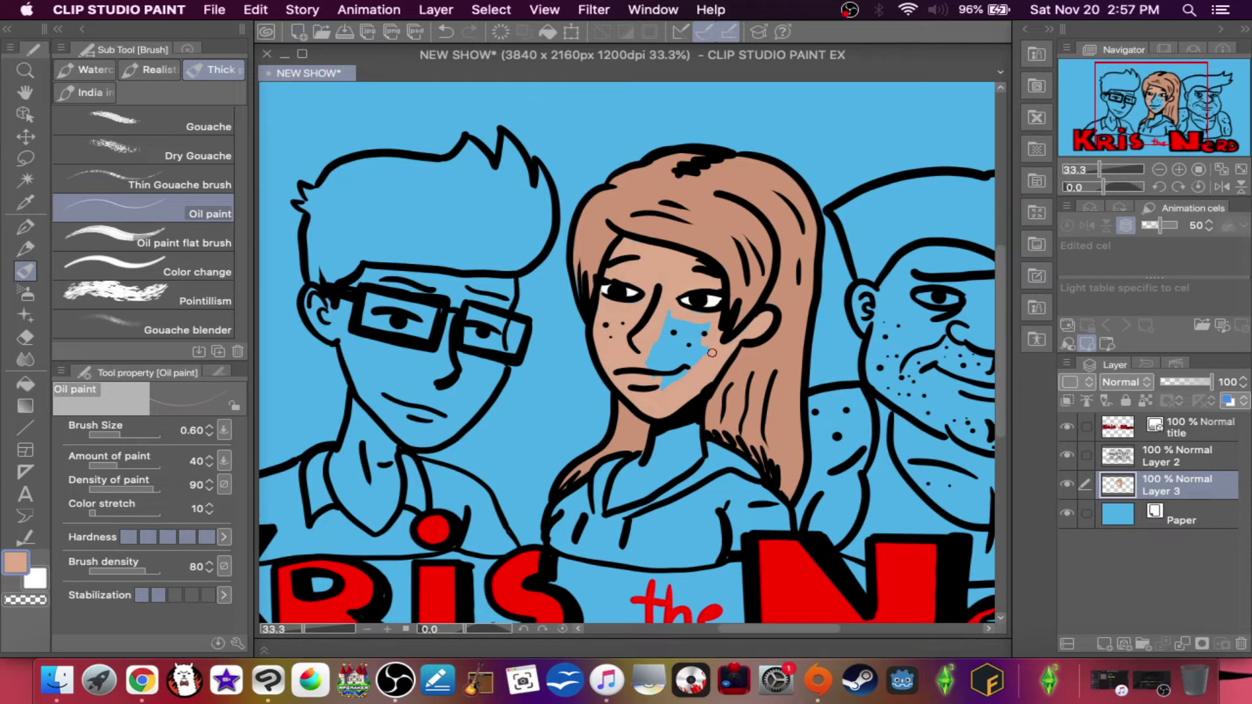
mouse_move(679, 372)
mouse_down()
mouse_move(696, 328)
mouse_move(654, 395)
mouse_move(687, 331)
mouse_move(655, 370)
mouse_move(680, 334)
mouse_up()
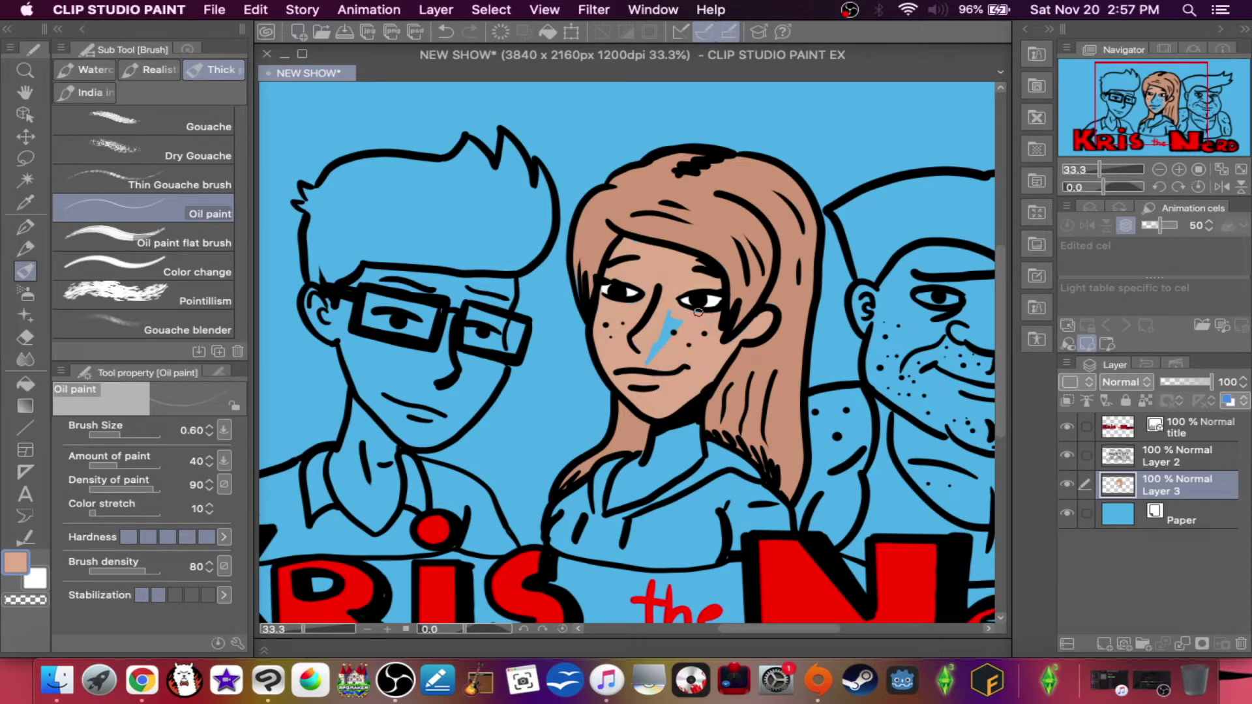
drag(706, 341, 651, 364)
- Fill the small unpainted gaps around the woman's eyes and along the edges of her face with skin tone
scroll(656, 367, up, 4)
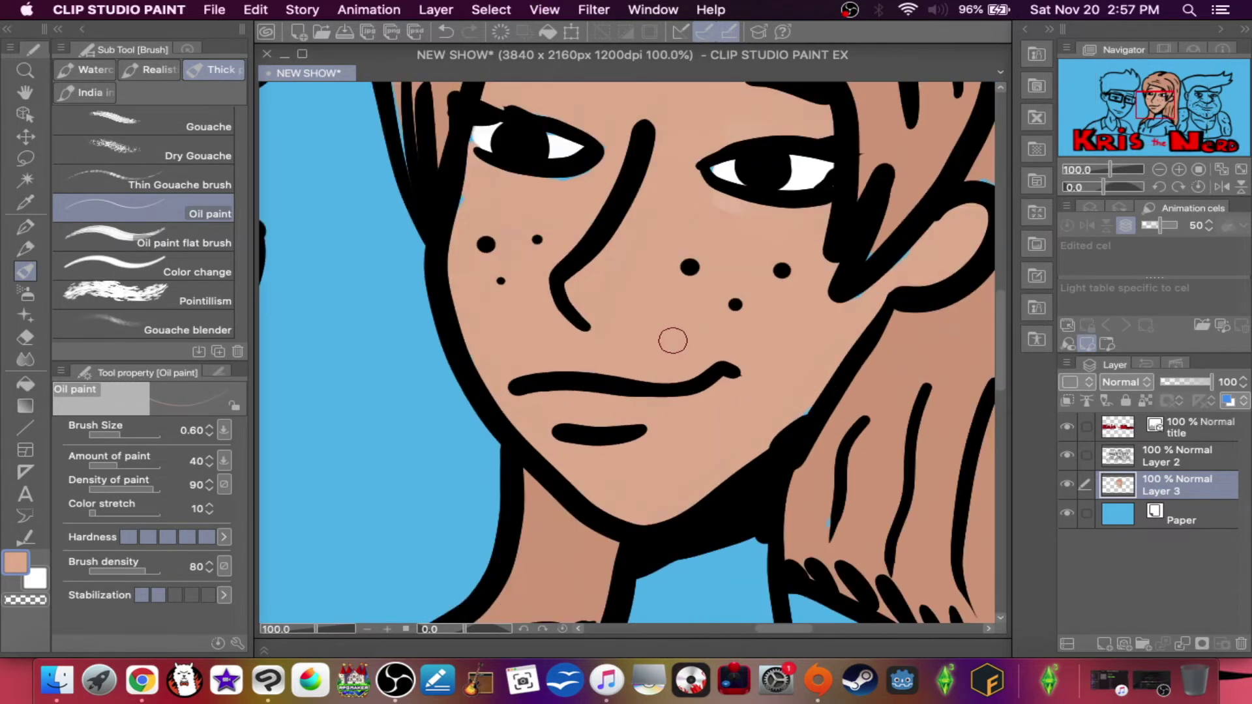
drag(791, 405, 811, 408)
click(471, 138)
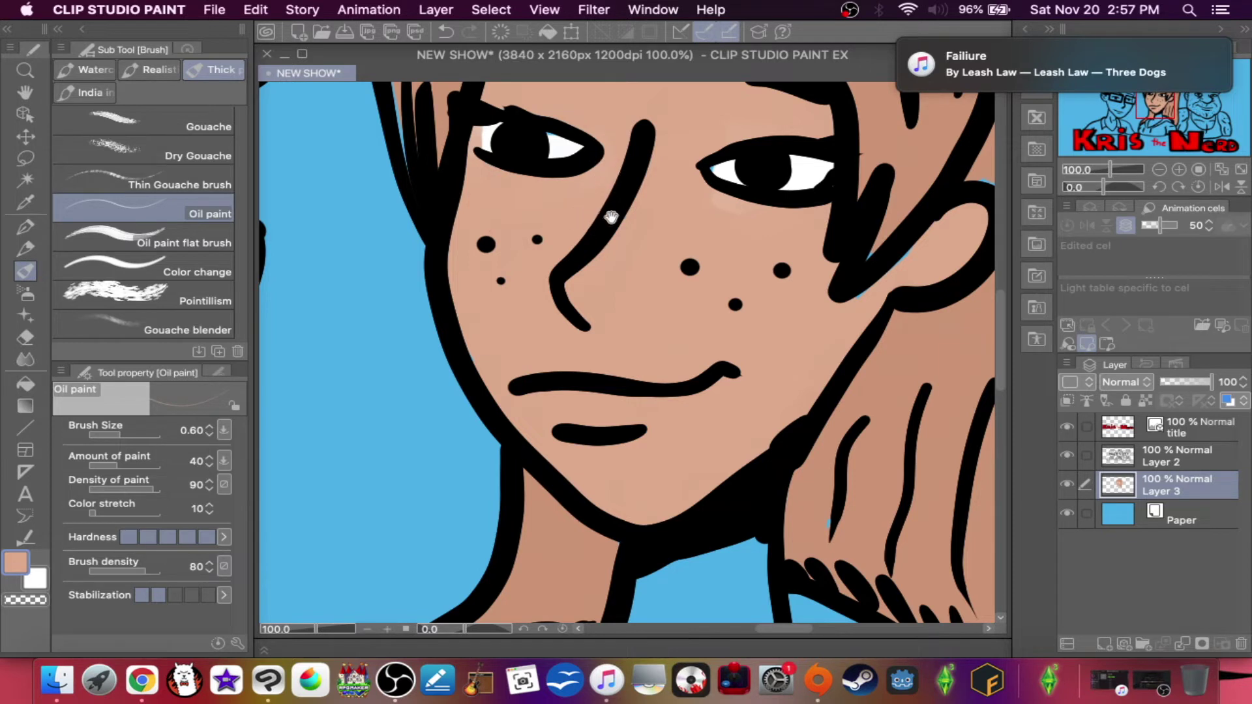
scroll(606, 222, up, 6)
drag(515, 177, 542, 180)
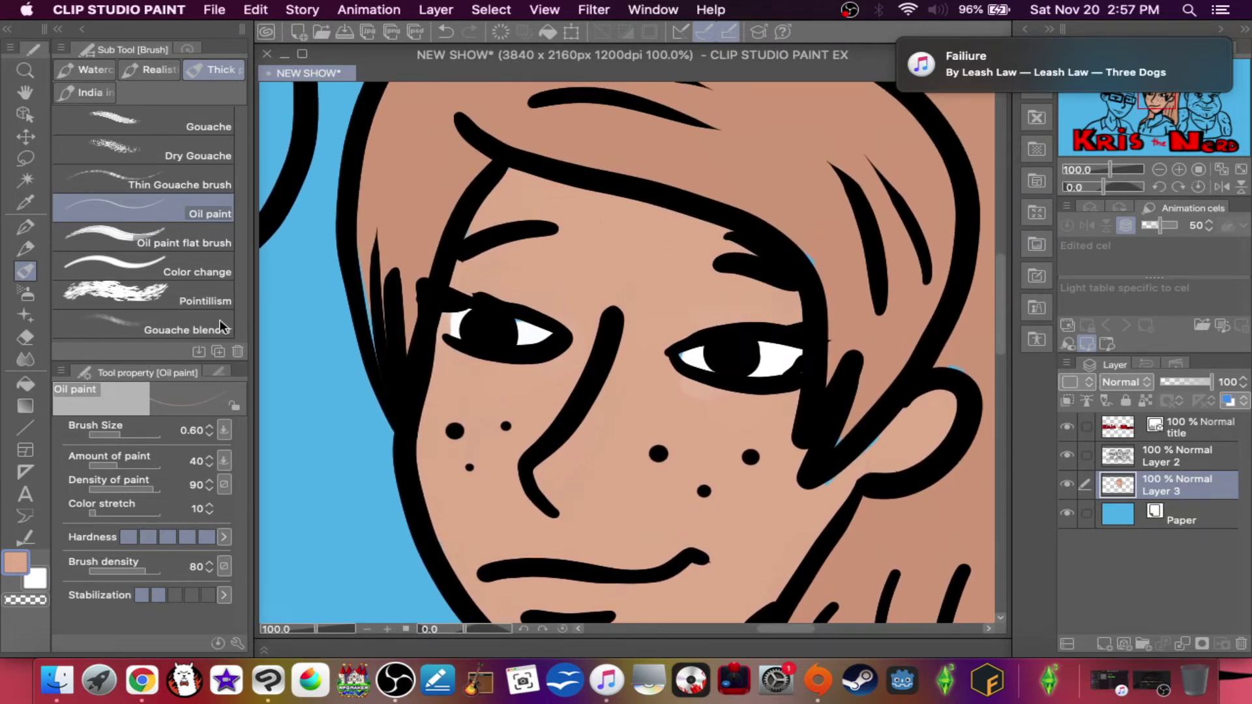
- Fill the remaining gaps along the woman's hair with brown CC9475 and the gap beside her ear with skin tone DCA98C
click(10, 569)
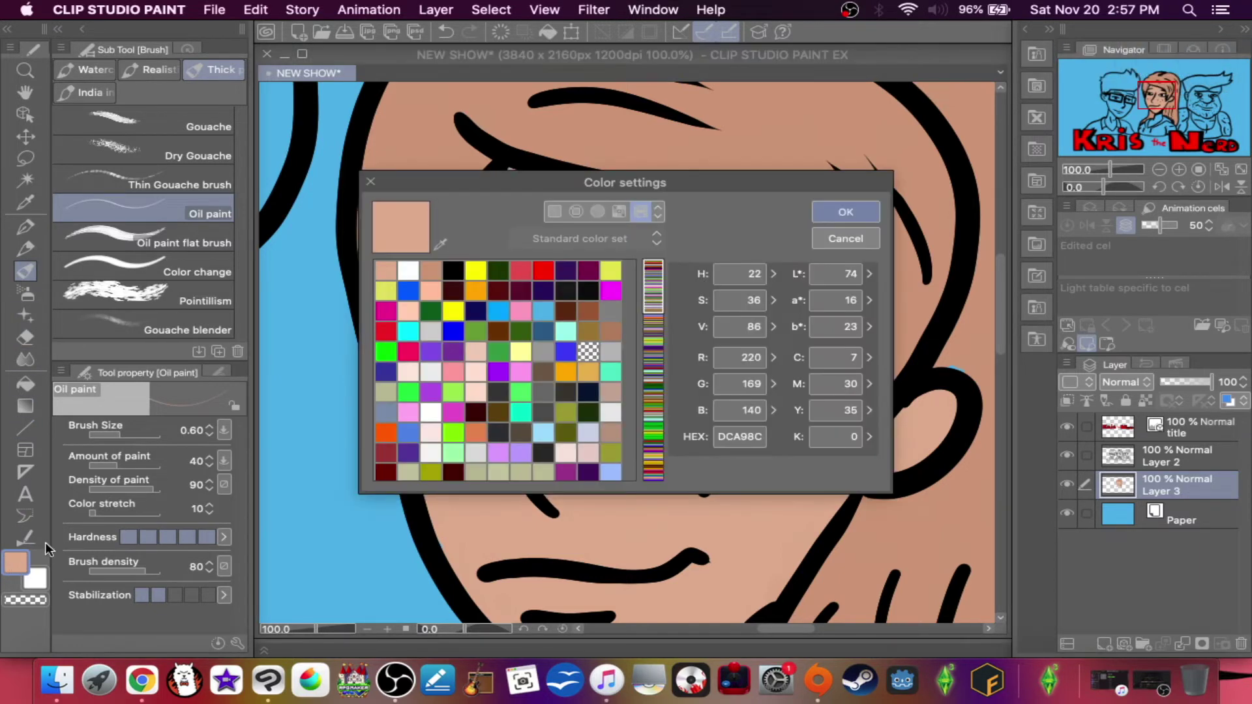
click(845, 212)
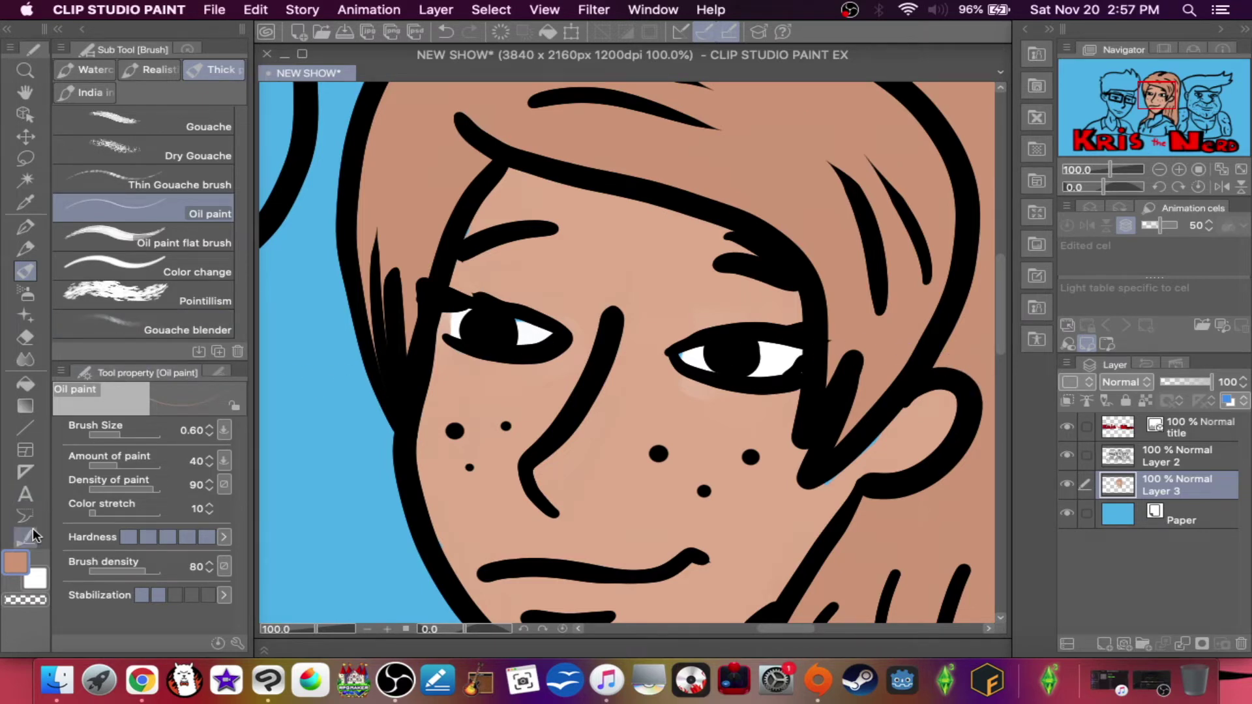
click(16, 564)
click(408, 272)
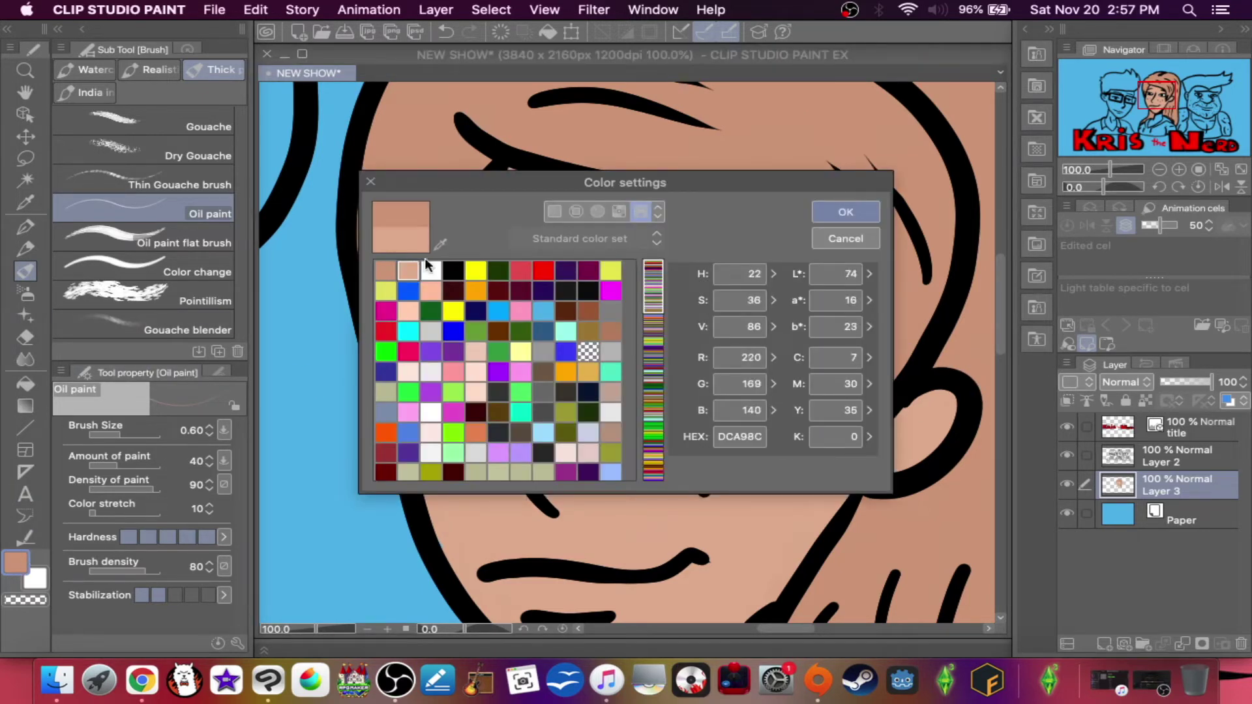
click(842, 213)
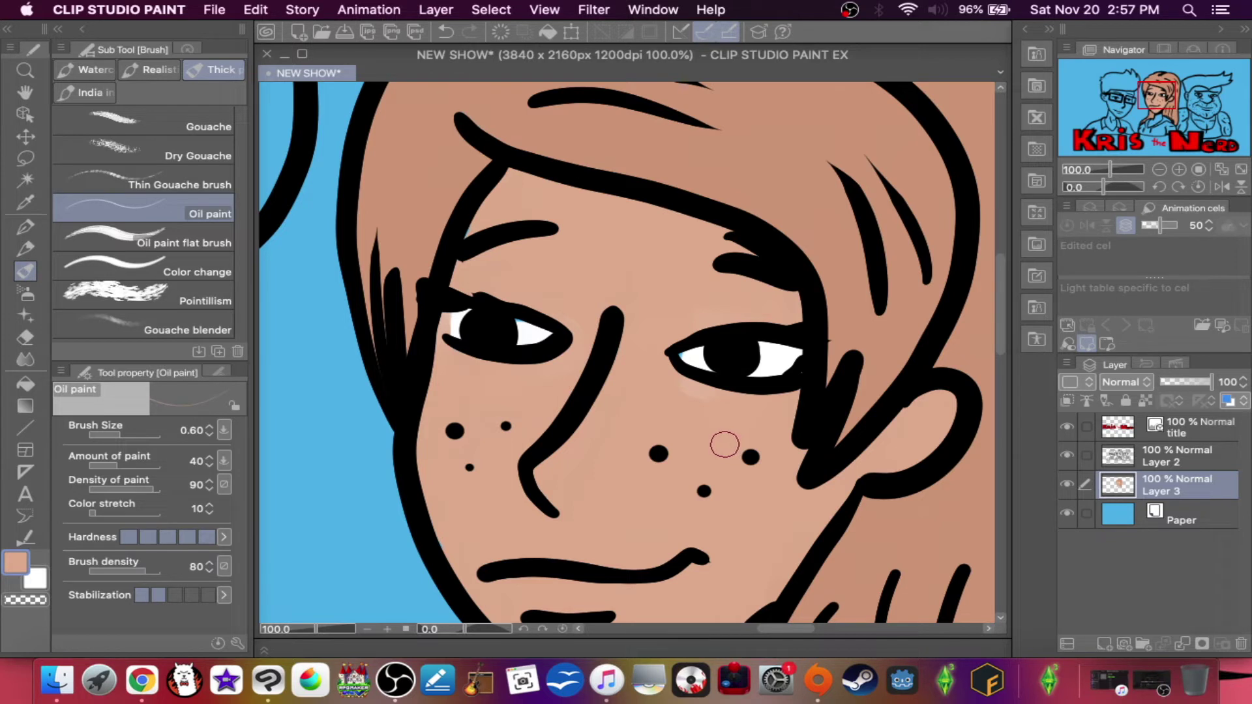
- Paint the woman's neck and upper chest down to the collar in skin tone DCA98C
drag(607, 453, 590, 254)
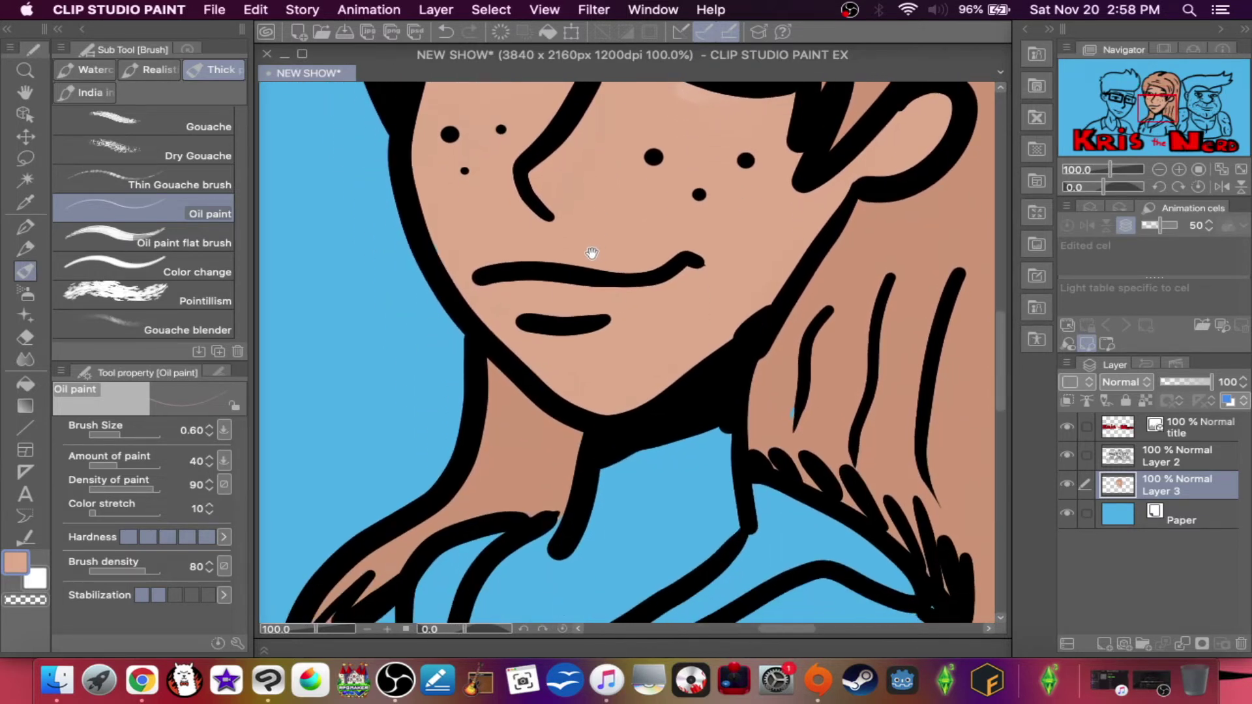
mouse_move(583, 303)
mouse_down()
mouse_move(609, 291)
mouse_move(609, 126)
mouse_up()
mouse_move(565, 352)
mouse_down()
mouse_move(547, 393)
mouse_move(526, 420)
mouse_move(519, 409)
mouse_up()
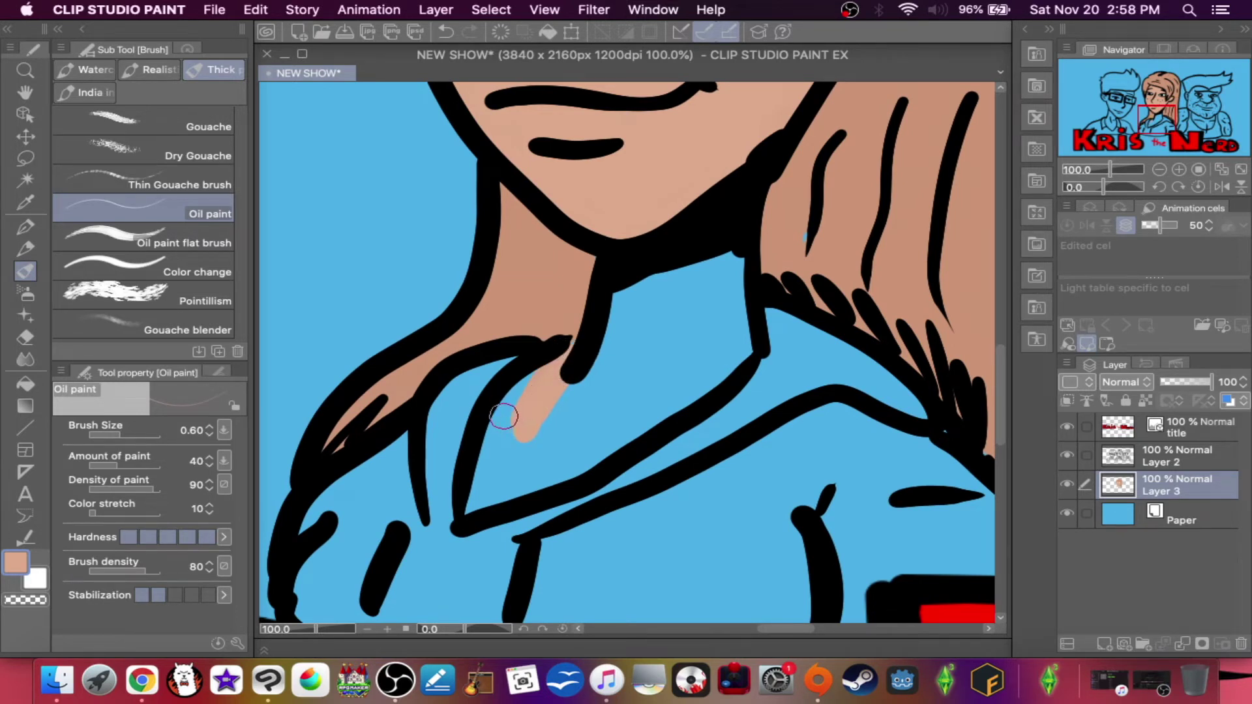
key(super+z)
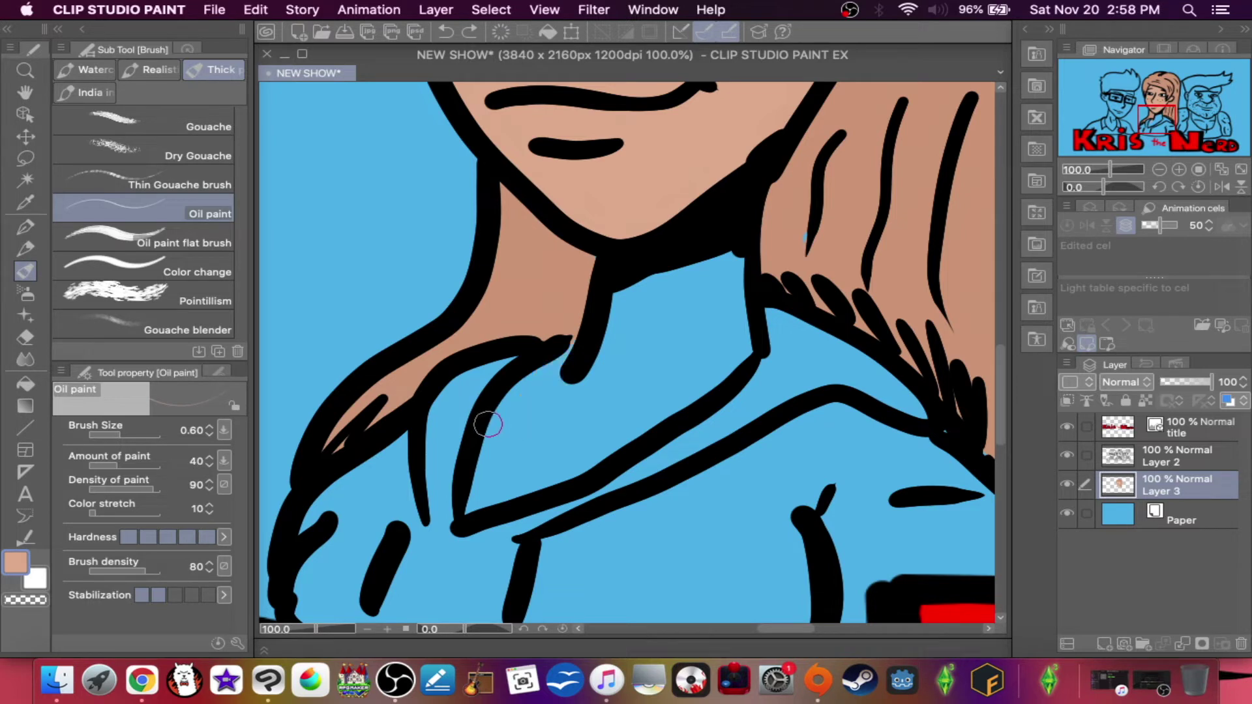
click(12, 563)
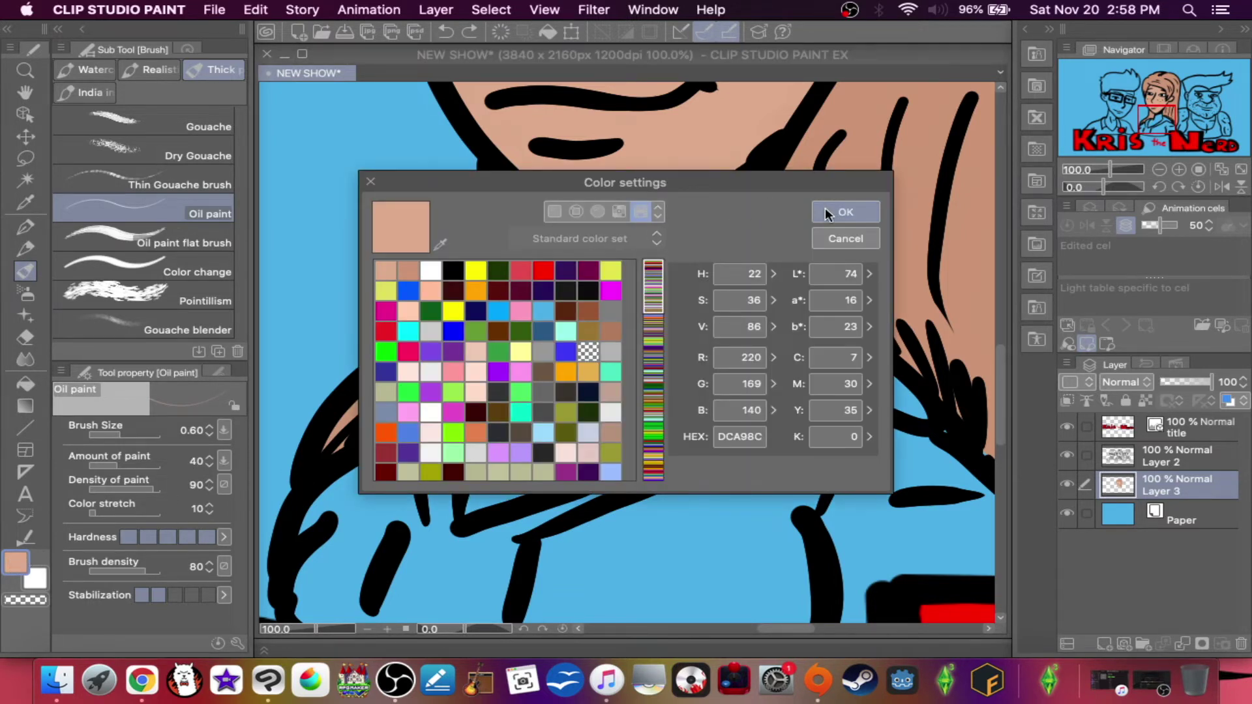
click(846, 212)
mouse_move(572, 349)
mouse_down()
mouse_move(517, 420)
mouse_move(496, 424)
mouse_move(520, 398)
mouse_move(473, 513)
mouse_move(558, 463)
mouse_move(516, 481)
mouse_move(600, 453)
mouse_move(556, 476)
mouse_up()
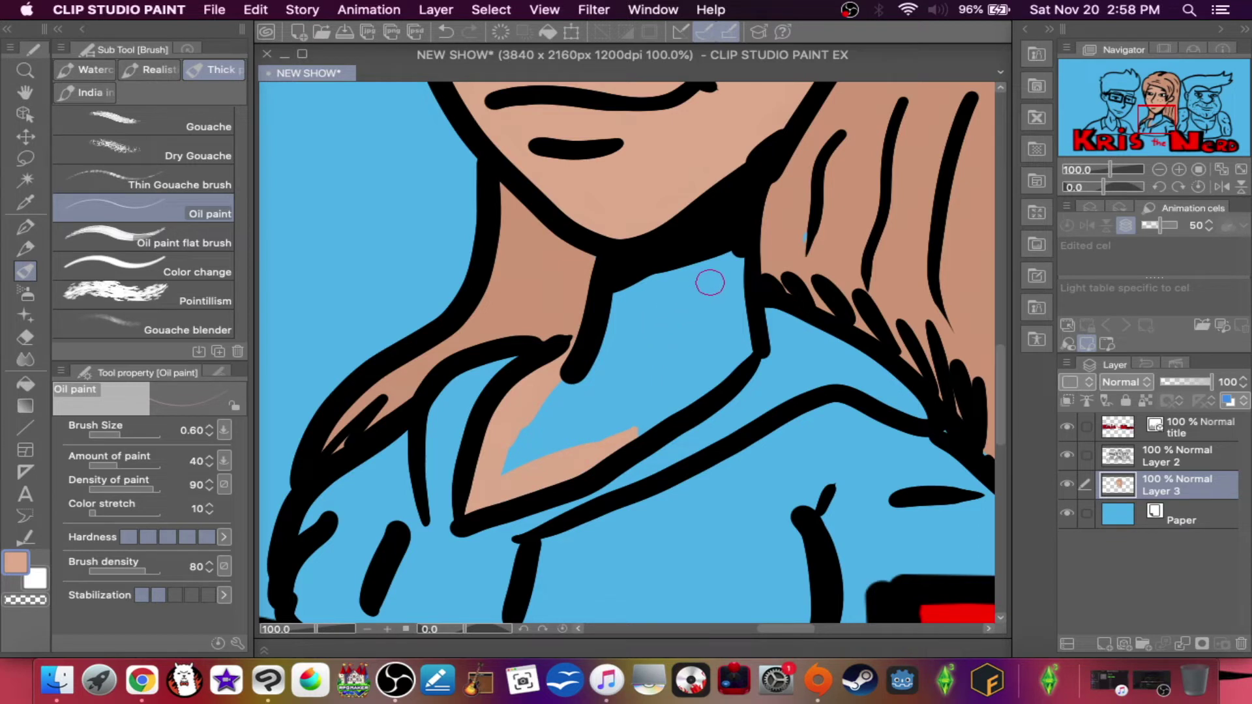
mouse_move(729, 240)
mouse_down()
mouse_move(733, 379)
mouse_move(729, 261)
mouse_move(736, 347)
mouse_move(745, 329)
mouse_move(737, 371)
mouse_move(728, 364)
mouse_move(557, 468)
mouse_move(620, 413)
mouse_move(537, 451)
mouse_move(566, 382)
mouse_move(504, 493)
mouse_move(536, 413)
mouse_move(525, 432)
mouse_move(570, 439)
mouse_move(611, 341)
mouse_move(577, 421)
mouse_move(610, 405)
mouse_move(622, 314)
mouse_move(589, 421)
mouse_move(625, 282)
mouse_move(611, 404)
mouse_move(640, 288)
mouse_move(646, 371)
mouse_move(664, 268)
mouse_move(647, 406)
mouse_move(675, 266)
mouse_move(674, 347)
mouse_move(696, 275)
mouse_move(698, 368)
mouse_move(707, 250)
mouse_move(710, 337)
mouse_move(720, 268)
mouse_move(544, 400)
mouse_up()
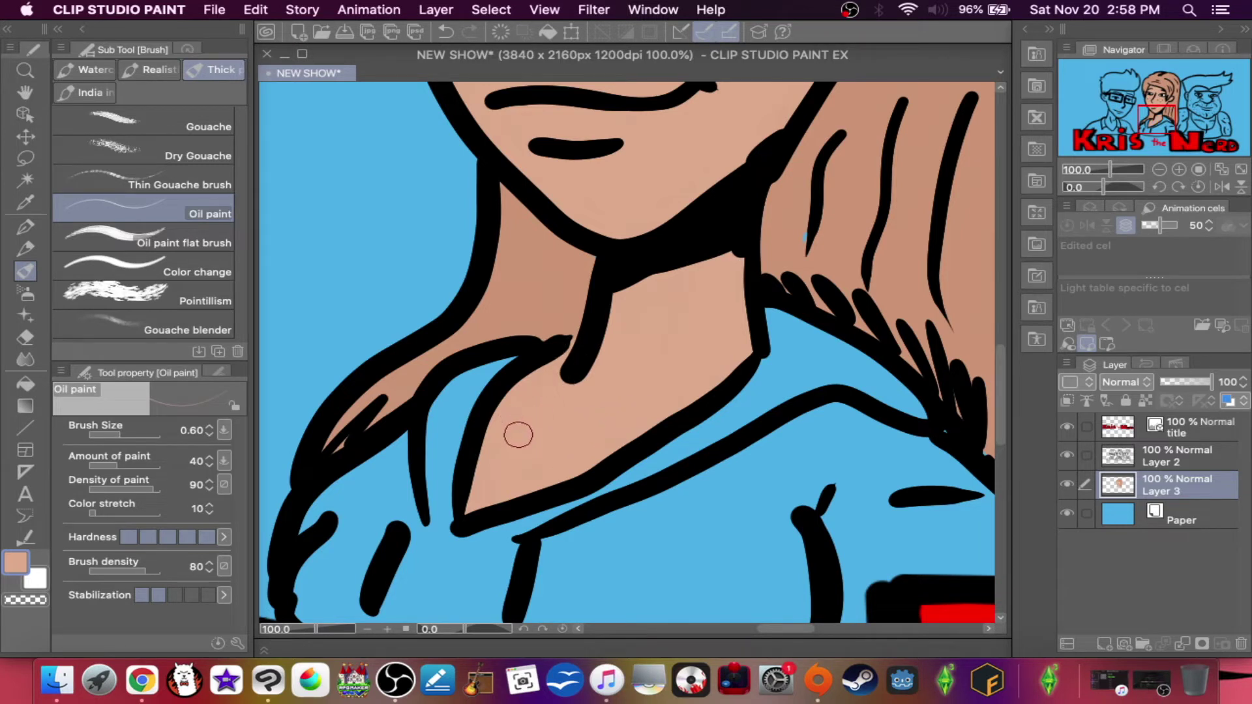
- Fill the small unpainted gap in the woman's hair beside her neck with brown CC9475
double_click(17, 565)
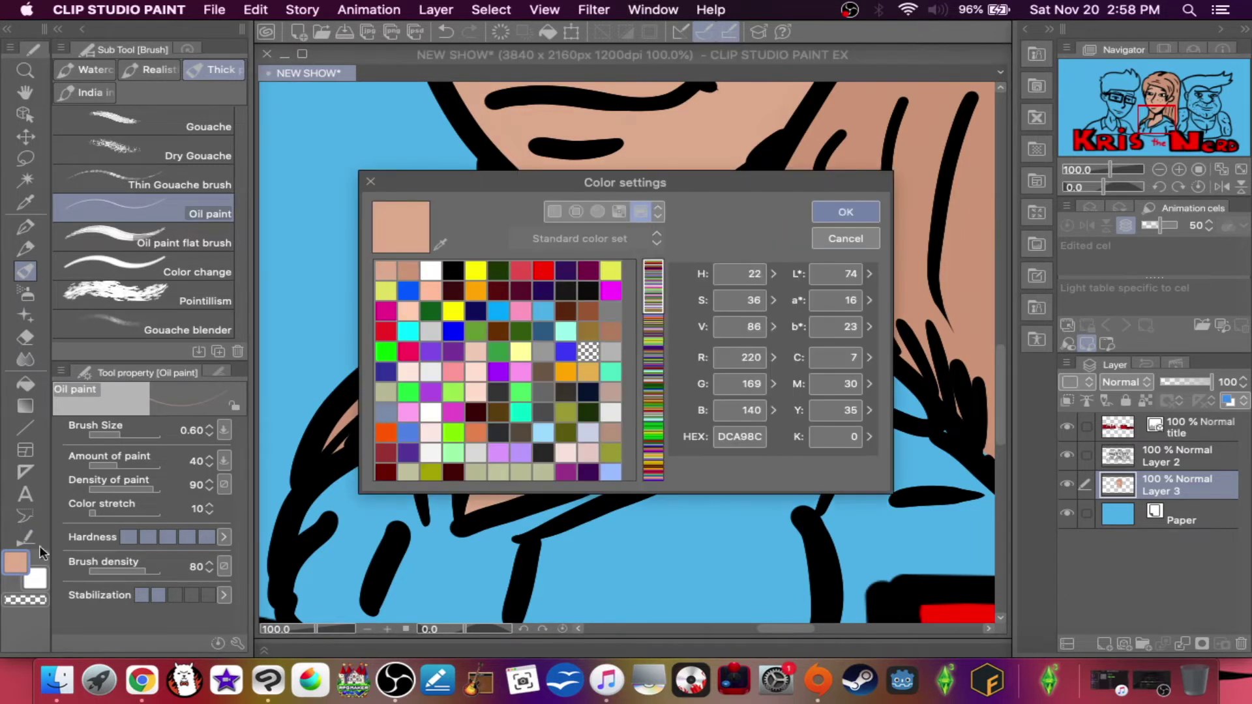
click(408, 269)
click(846, 212)
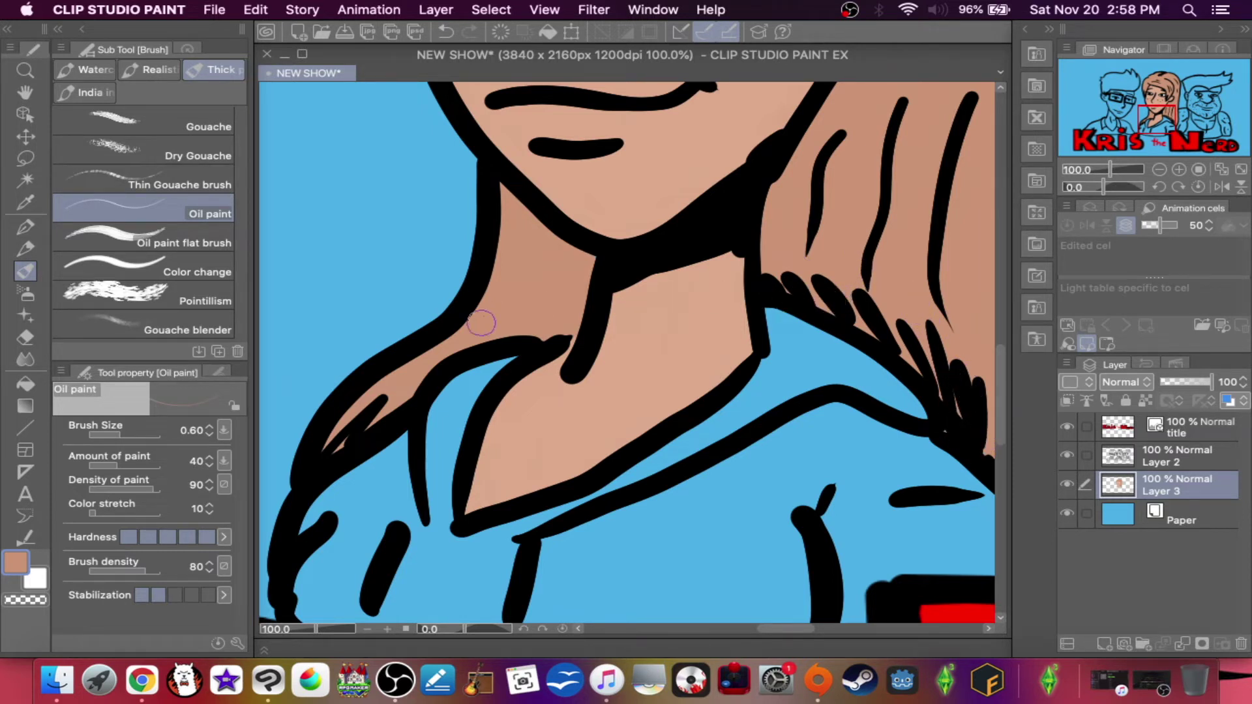
- Paint the sleeve and adjoining collar of the woman's hoodie, on the side nearest the man with glasses, in grey 999999
click(16, 564)
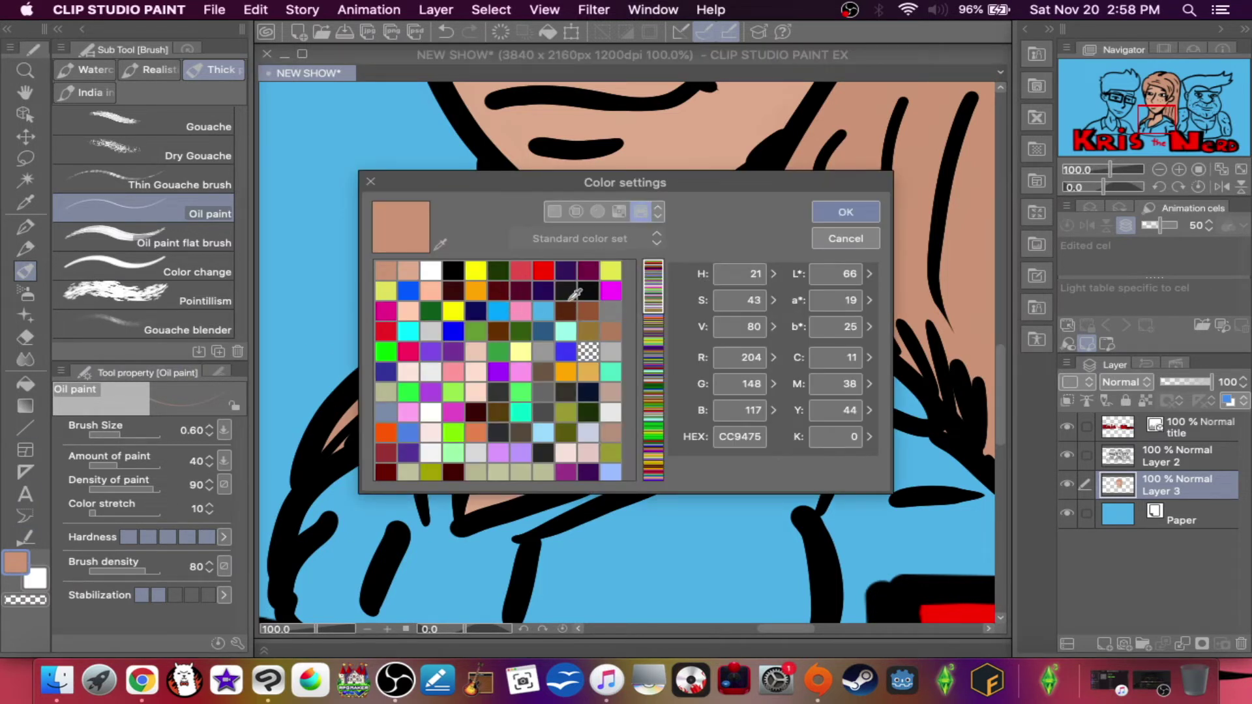
click(549, 352)
click(846, 212)
mouse_move(424, 462)
mouse_down()
mouse_move(441, 515)
mouse_move(437, 421)
mouse_move(438, 528)
mouse_move(445, 388)
mouse_move(438, 496)
mouse_move(459, 389)
mouse_move(434, 463)
mouse_move(439, 419)
mouse_move(508, 352)
mouse_up()
mouse_move(415, 500)
mouse_down()
mouse_move(464, 375)
mouse_move(469, 497)
mouse_move(466, 432)
mouse_move(455, 523)
mouse_move(450, 474)
mouse_move(432, 502)
mouse_move(448, 525)
mouse_move(337, 488)
mouse_move(347, 496)
mouse_move(356, 479)
mouse_move(351, 422)
mouse_move(374, 483)
mouse_move(397, 398)
mouse_move(405, 491)
mouse_move(447, 430)
mouse_move(436, 388)
mouse_move(434, 504)
mouse_move(428, 339)
mouse_move(435, 398)
mouse_move(441, 317)
mouse_move(426, 365)
mouse_move(399, 378)
mouse_move(408, 342)
mouse_move(353, 408)
mouse_move(366, 382)
mouse_move(380, 402)
mouse_move(477, 436)
mouse_move(468, 428)
mouse_move(547, 444)
mouse_up()
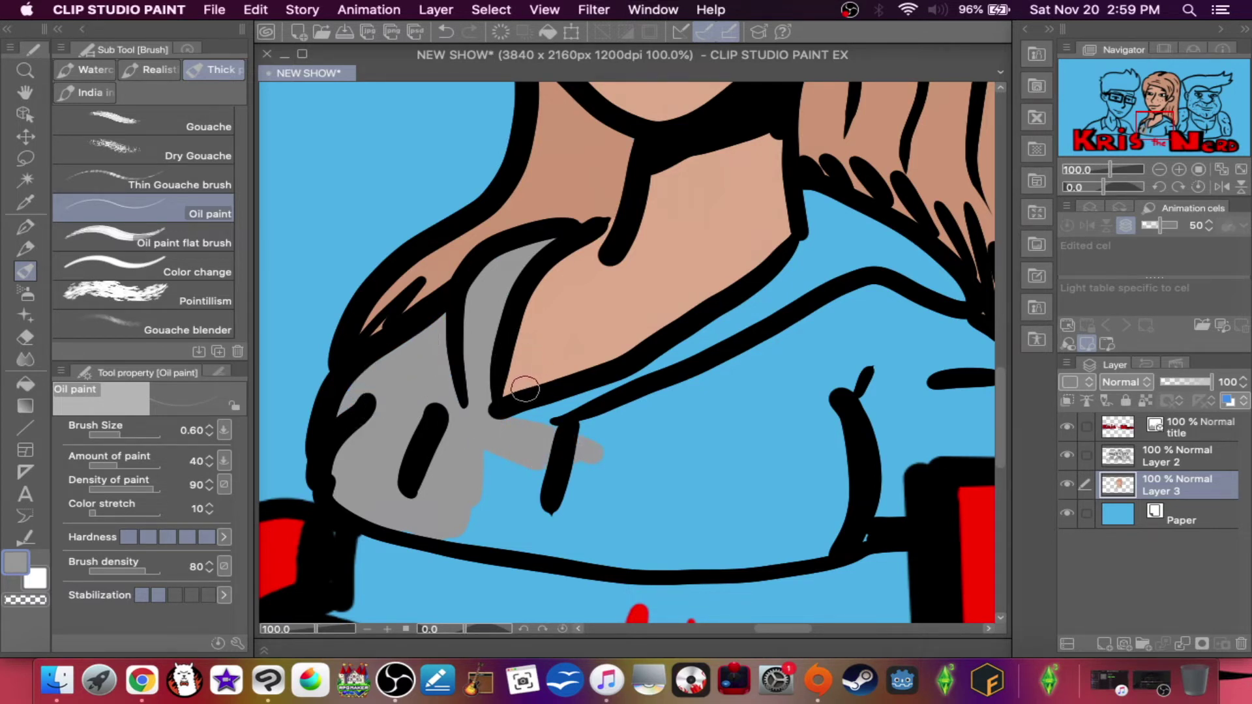
- Paint the rest of the woman's hoodie, from the collar and far shoulder across the front, in the same grey
drag(591, 394, 660, 374)
drag(827, 365, 589, 246)
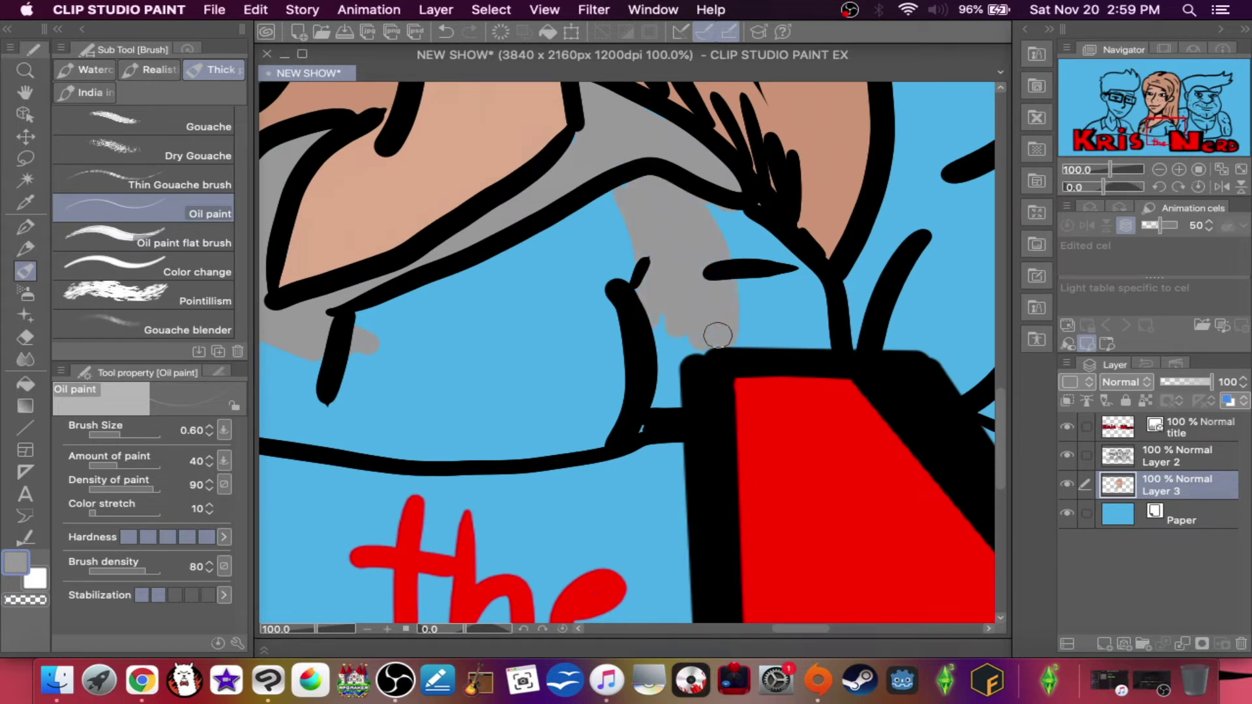
drag(767, 251, 786, 301)
mouse_move(607, 309)
mouse_down()
mouse_move(623, 273)
mouse_move(639, 274)
mouse_move(592, 319)
mouse_move(598, 177)
mouse_move(589, 325)
mouse_move(587, 253)
mouse_move(553, 408)
mouse_up()
drag(475, 406, 771, 341)
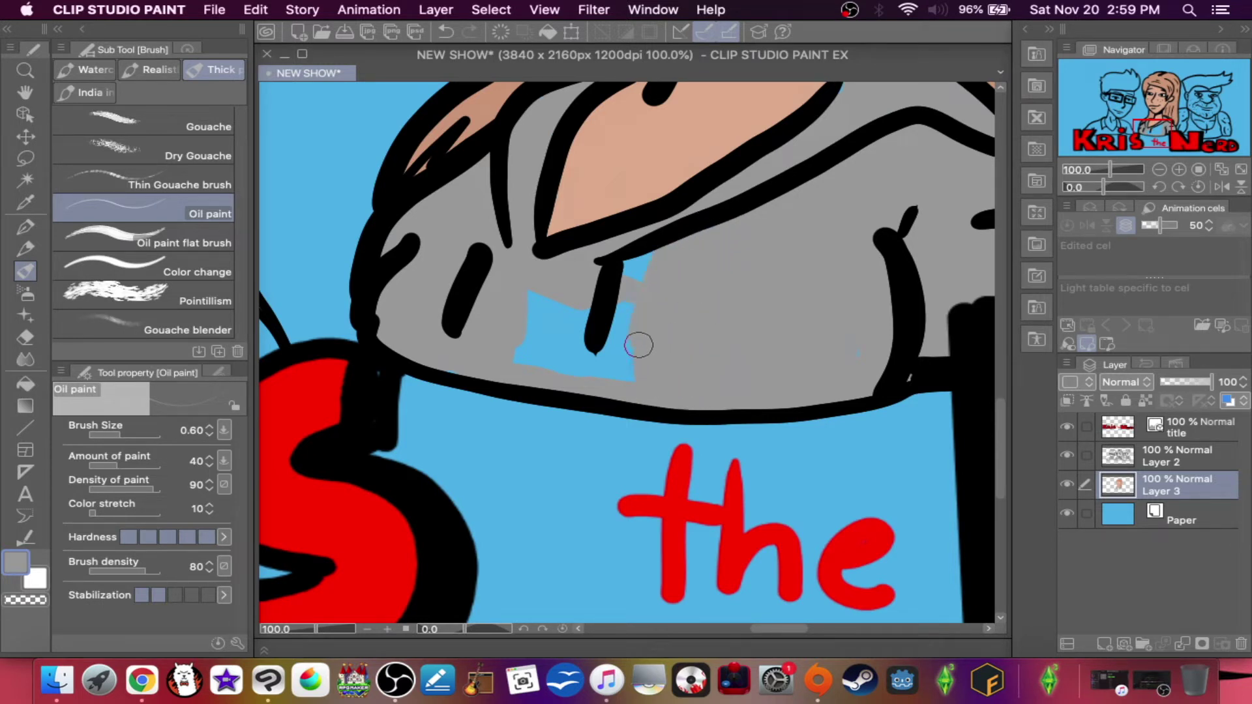
drag(638, 267, 602, 377)
drag(468, 367, 878, 488)
- Paint the eye whites of the man with glasses white and begin the skin around his eyes in peach FFBC99
scroll(828, 459, down, 4)
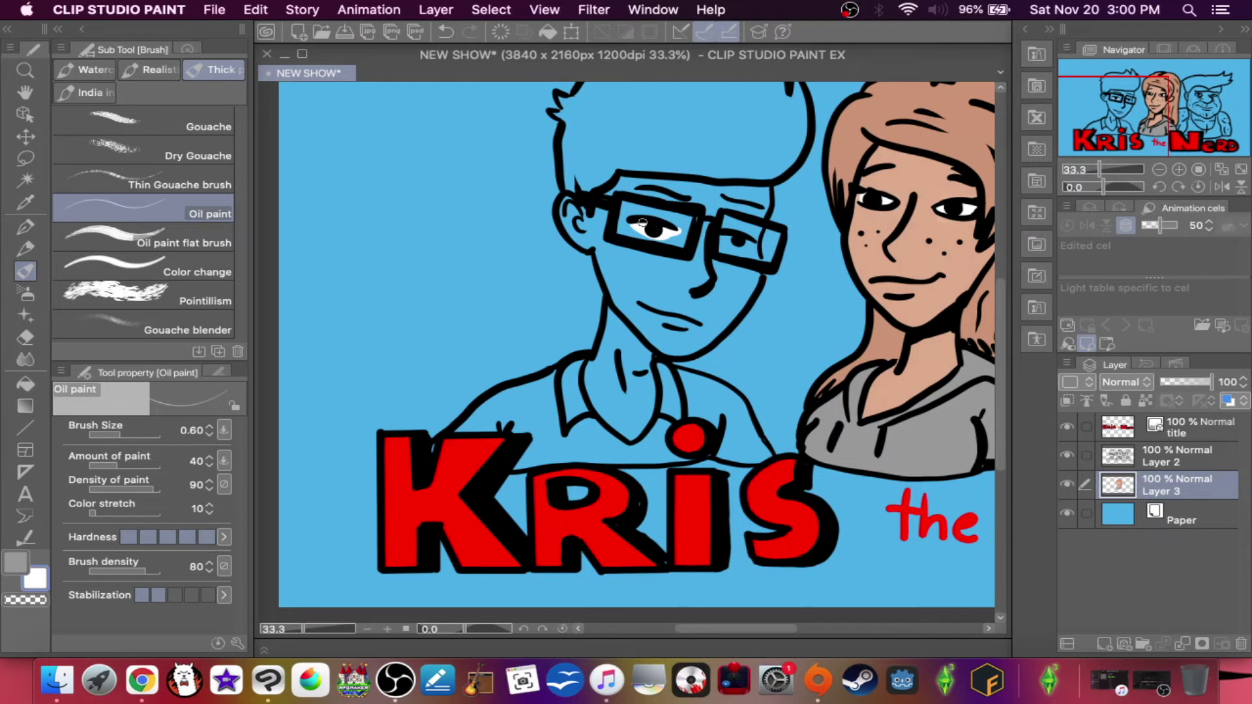
key(super+z)
click(14, 565)
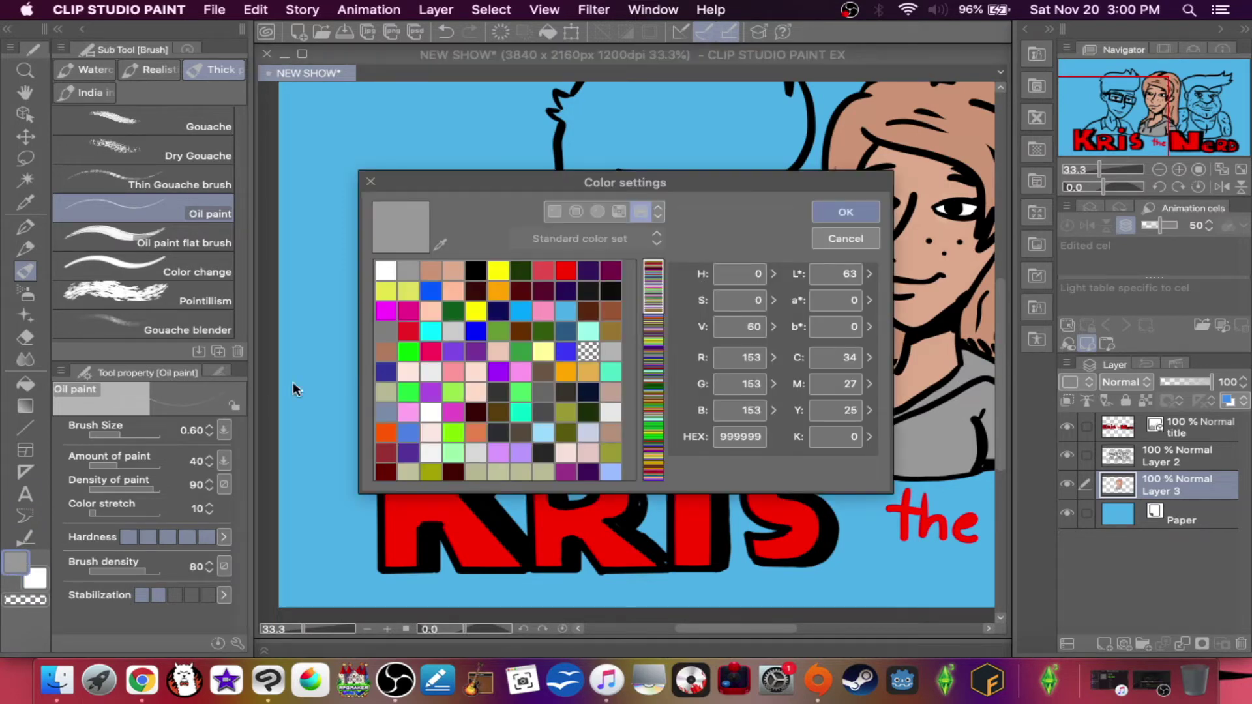
click(454, 291)
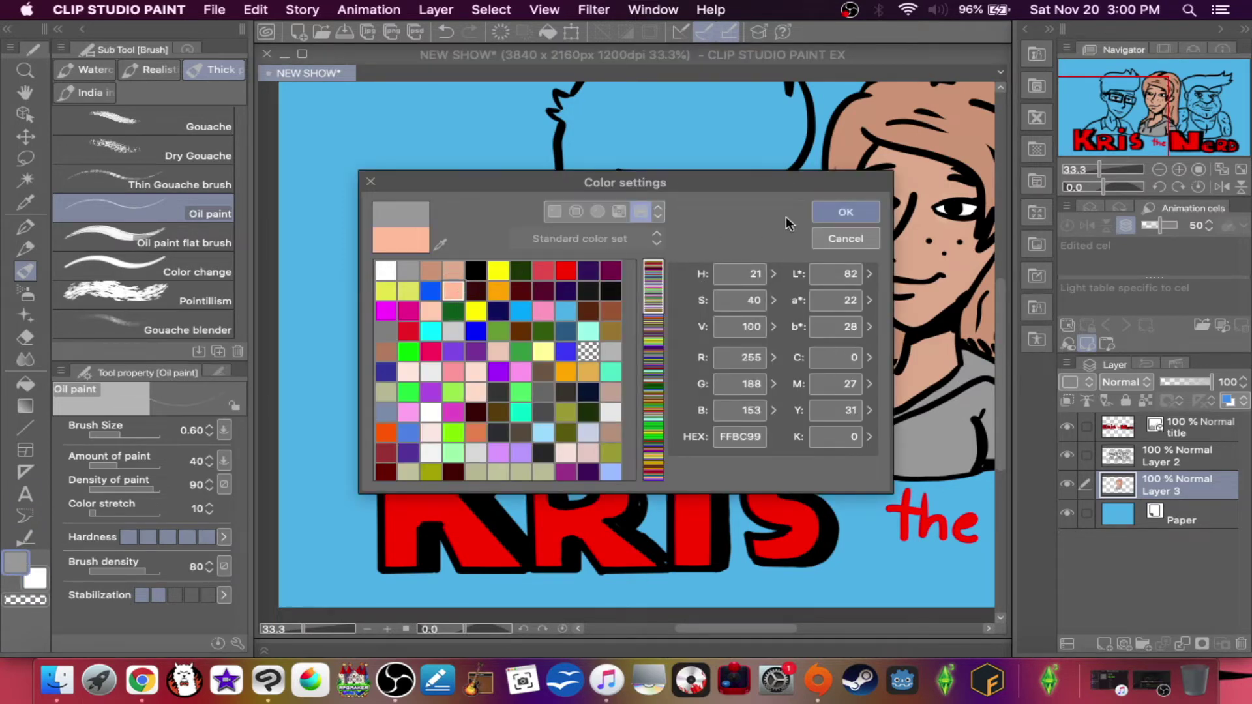
click(841, 213)
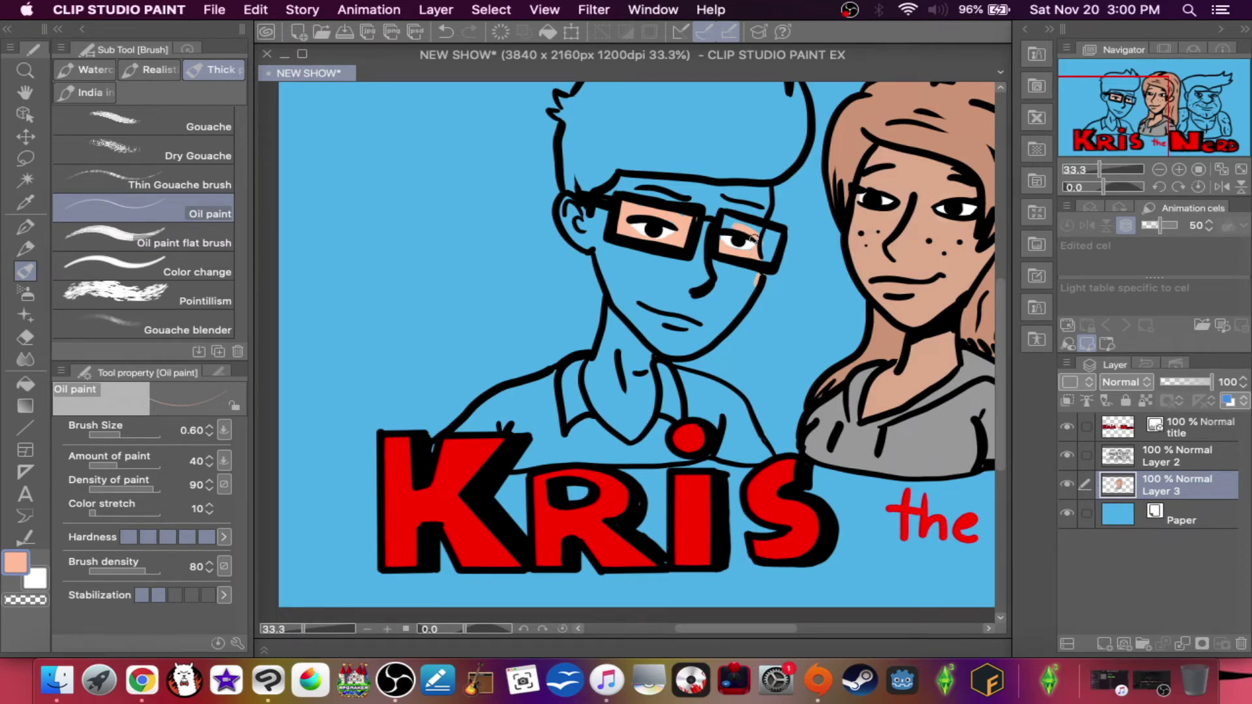
- Fill the remaining skin around both eyes inside the glasses frames with the peach skin tone
key(super+plus)
key(super+plus)
key(super+plus)
key(super+plus)
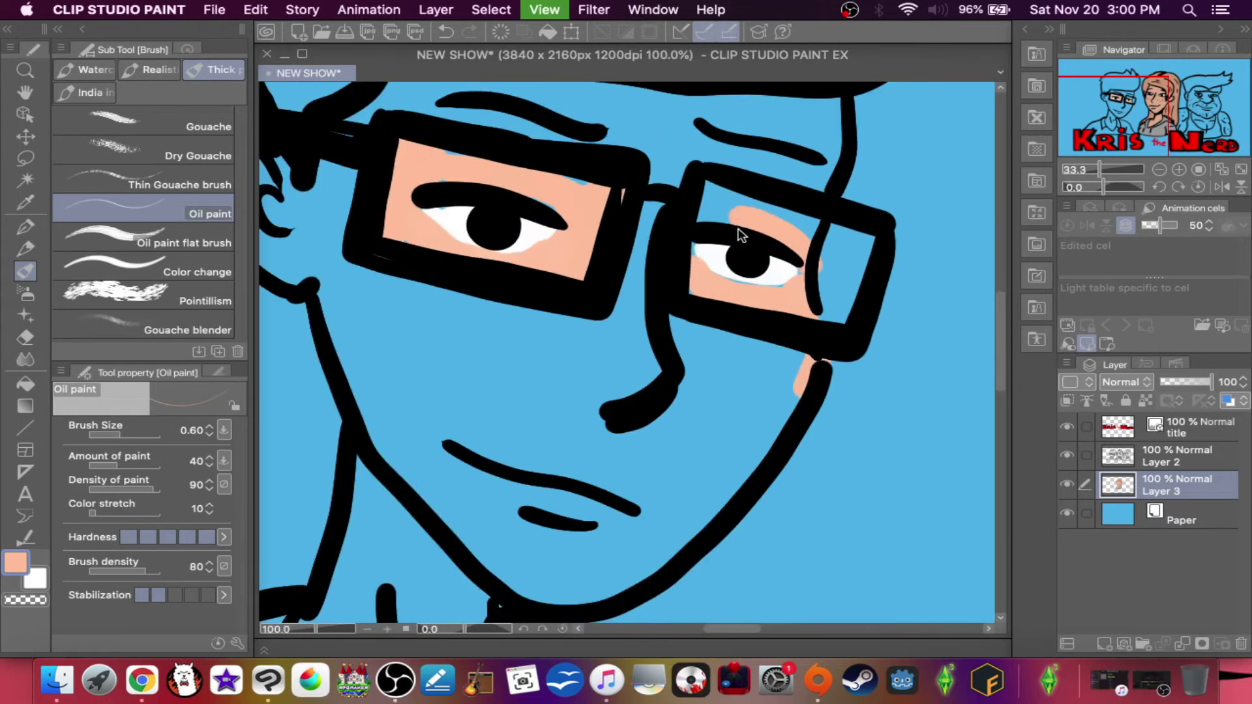
mouse_move(808, 297)
mouse_down()
mouse_move(763, 313)
mouse_move(721, 301)
mouse_up()
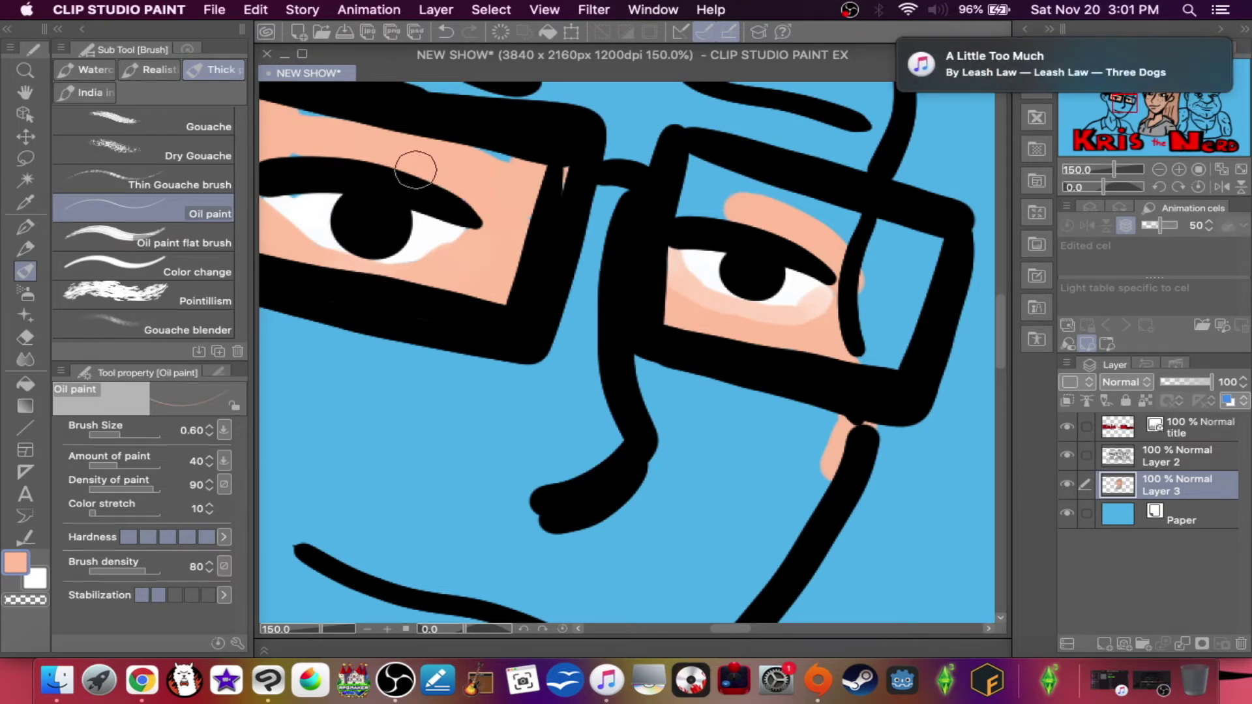
scroll(282, 157, left, 3)
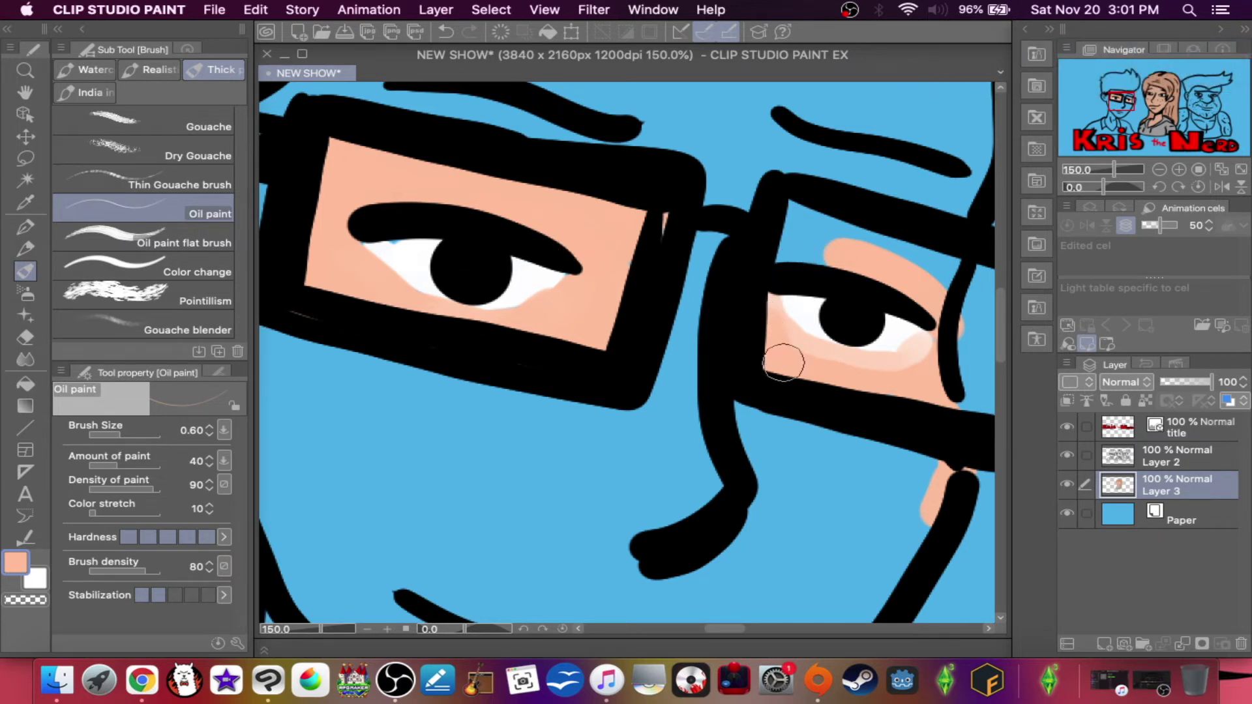
mouse_move(917, 271)
mouse_down()
mouse_move(947, 261)
mouse_move(892, 256)
mouse_move(863, 228)
mouse_move(828, 234)
mouse_move(808, 215)
mouse_move(770, 247)
mouse_move(812, 233)
mouse_up()
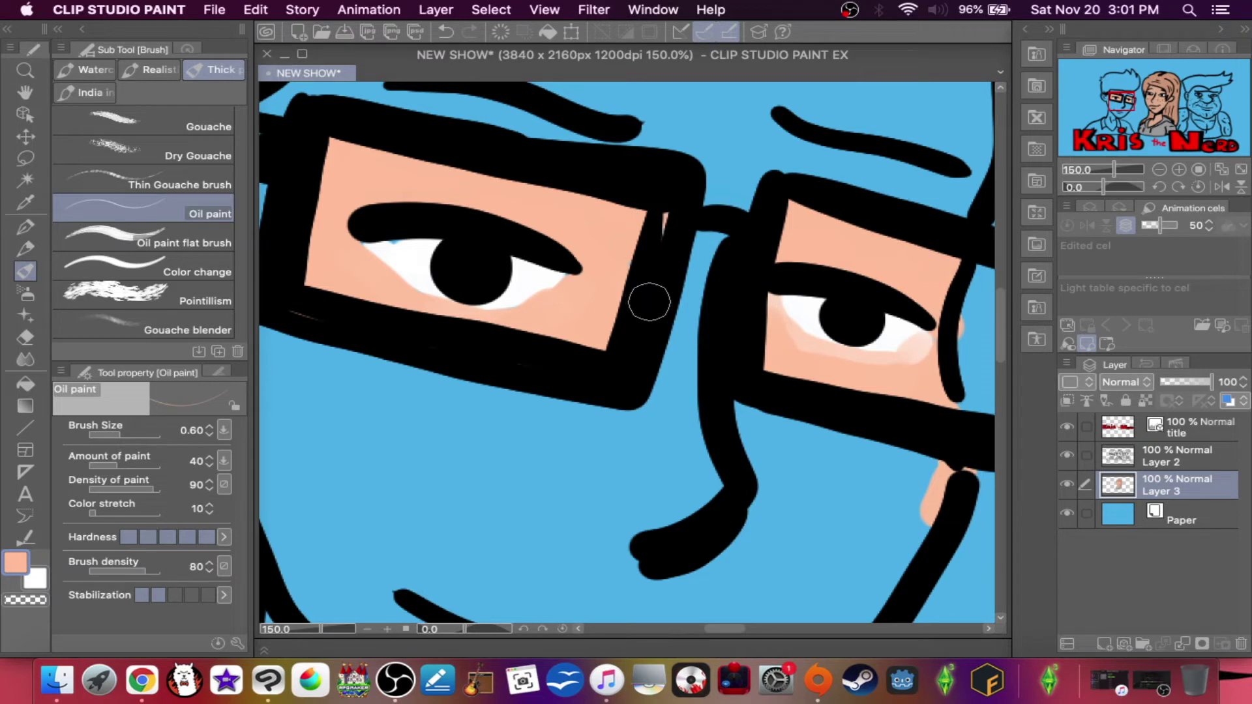
- Erase the peach paint spilled past the face outline inside the lens with the Hard eraser, and return to the Oil paint brush
click(26, 338)
scroll(781, 352, right, 5)
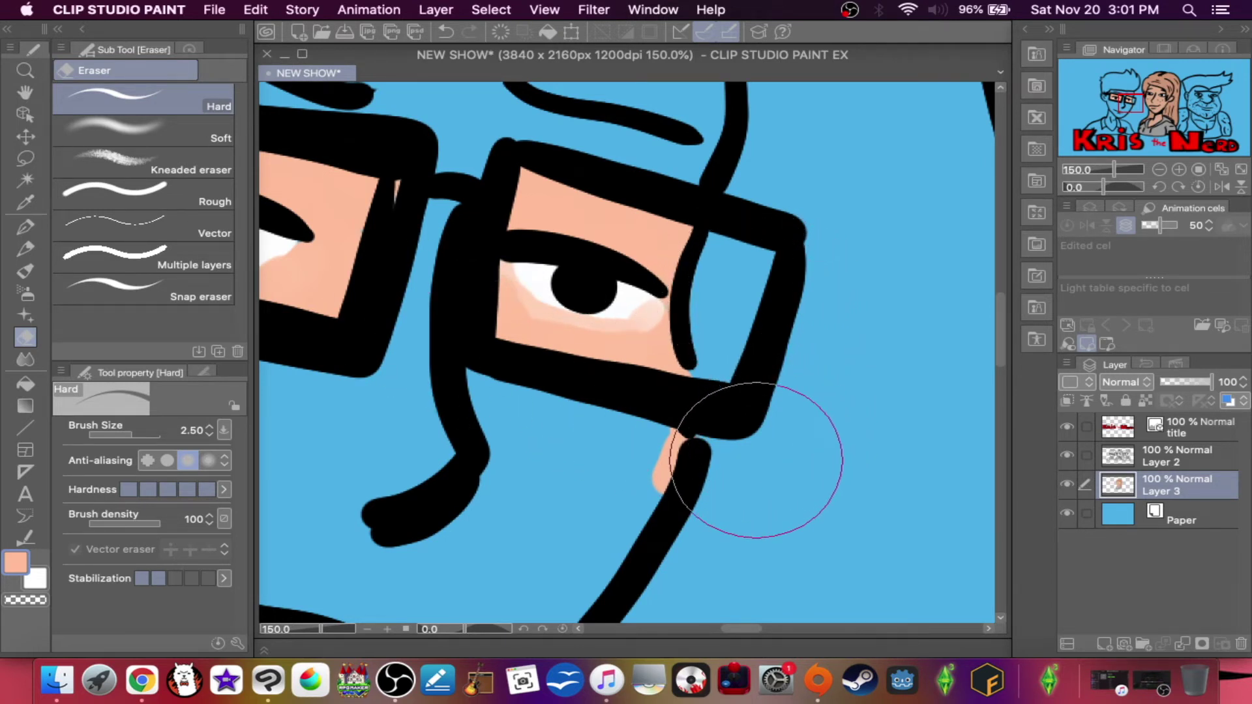
click(24, 271)
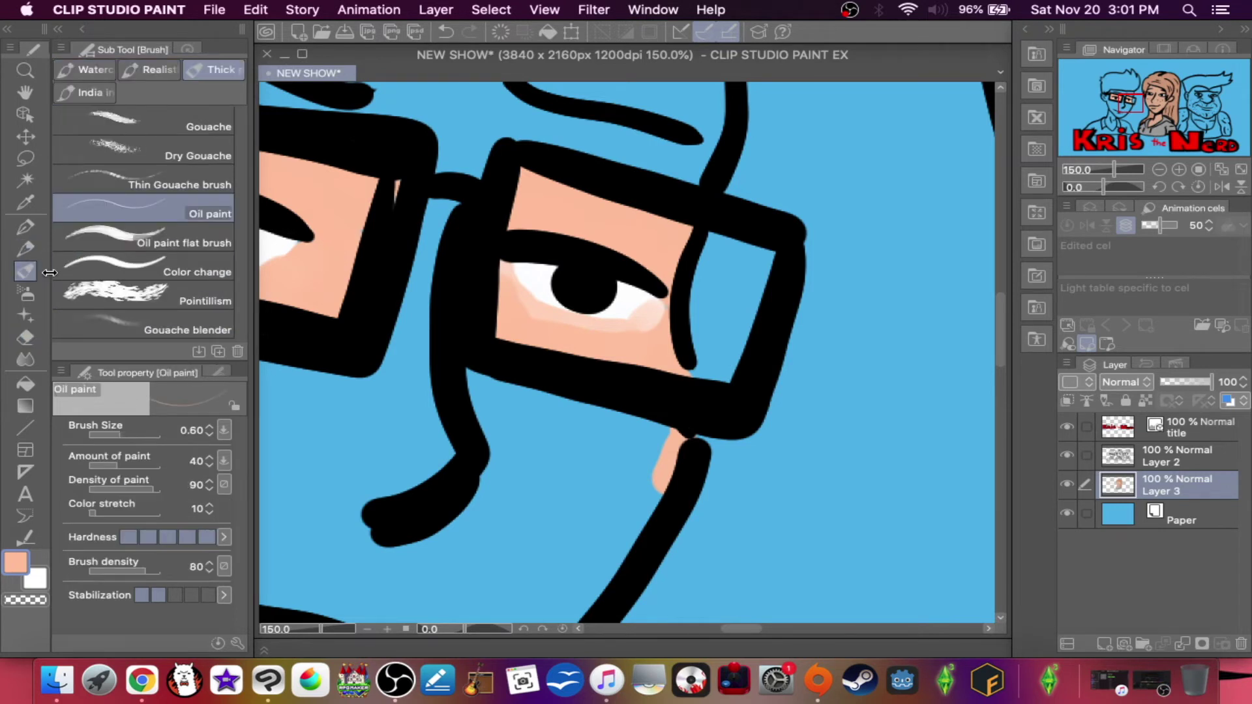
- Paint the man's forehead around the eyebrows and above the glasses in the peach skin tone
drag(420, 280, 481, 461)
mouse_move(475, 287)
mouse_down()
mouse_move(498, 406)
mouse_move(533, 308)
mouse_move(524, 322)
mouse_move(548, 392)
mouse_move(555, 284)
mouse_move(600, 389)
mouse_move(599, 298)
mouse_move(629, 381)
mouse_move(646, 309)
mouse_move(635, 297)
mouse_move(663, 390)
mouse_move(686, 326)
mouse_move(666, 315)
mouse_move(680, 403)
mouse_move(700, 295)
mouse_move(695, 330)
mouse_move(717, 358)
mouse_move(720, 311)
mouse_move(717, 423)
mouse_move(741, 341)
mouse_move(720, 418)
mouse_move(735, 282)
mouse_up()
drag(596, 335, 835, 314)
mouse_move(607, 280)
mouse_down()
mouse_move(644, 296)
mouse_move(643, 310)
mouse_move(610, 292)
mouse_move(469, 268)
mouse_move(566, 290)
mouse_move(404, 306)
mouse_move(503, 263)
mouse_move(474, 252)
mouse_move(784, 310)
mouse_move(588, 257)
mouse_move(769, 291)
mouse_move(691, 256)
mouse_move(842, 276)
mouse_move(719, 266)
mouse_move(809, 307)
mouse_move(726, 312)
mouse_move(790, 354)
mouse_up()
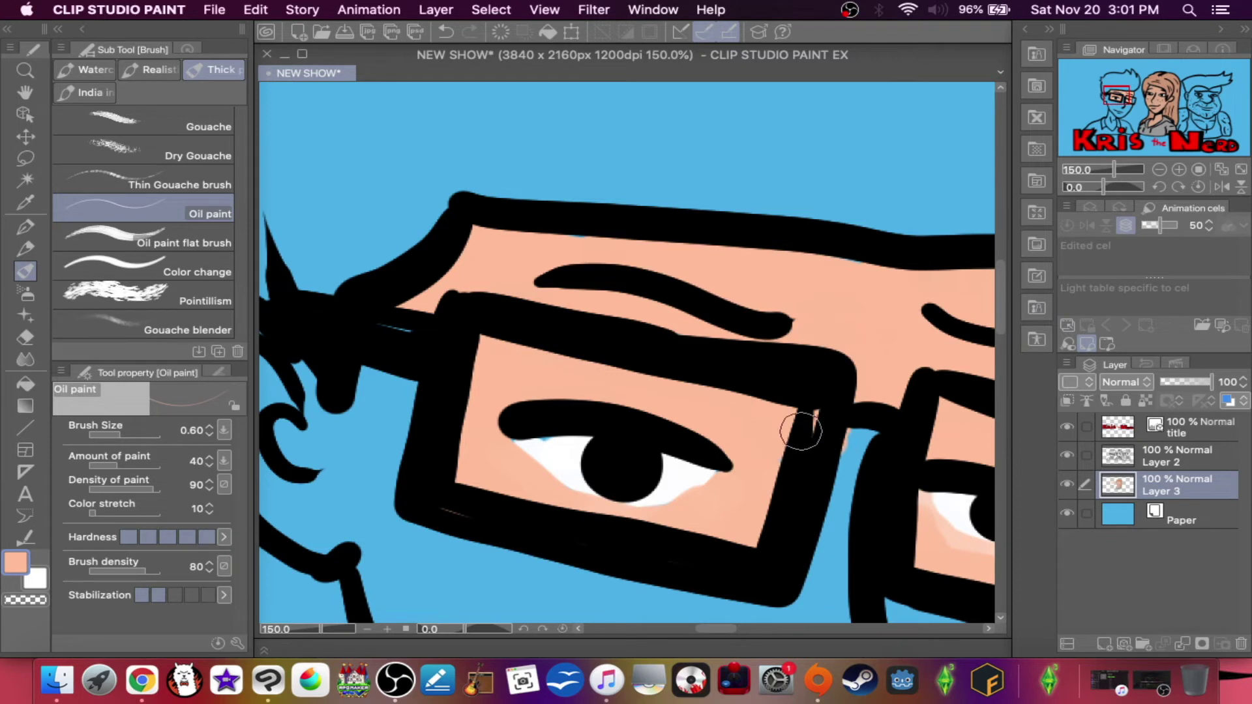
- Paint the man's temple beside the glasses and his whole ear in the peach skin tone
mouse_move(380, 329)
mouse_down()
mouse_move(380, 415)
mouse_move(399, 375)
mouse_move(383, 487)
mouse_move(359, 521)
mouse_move(341, 439)
mouse_up()
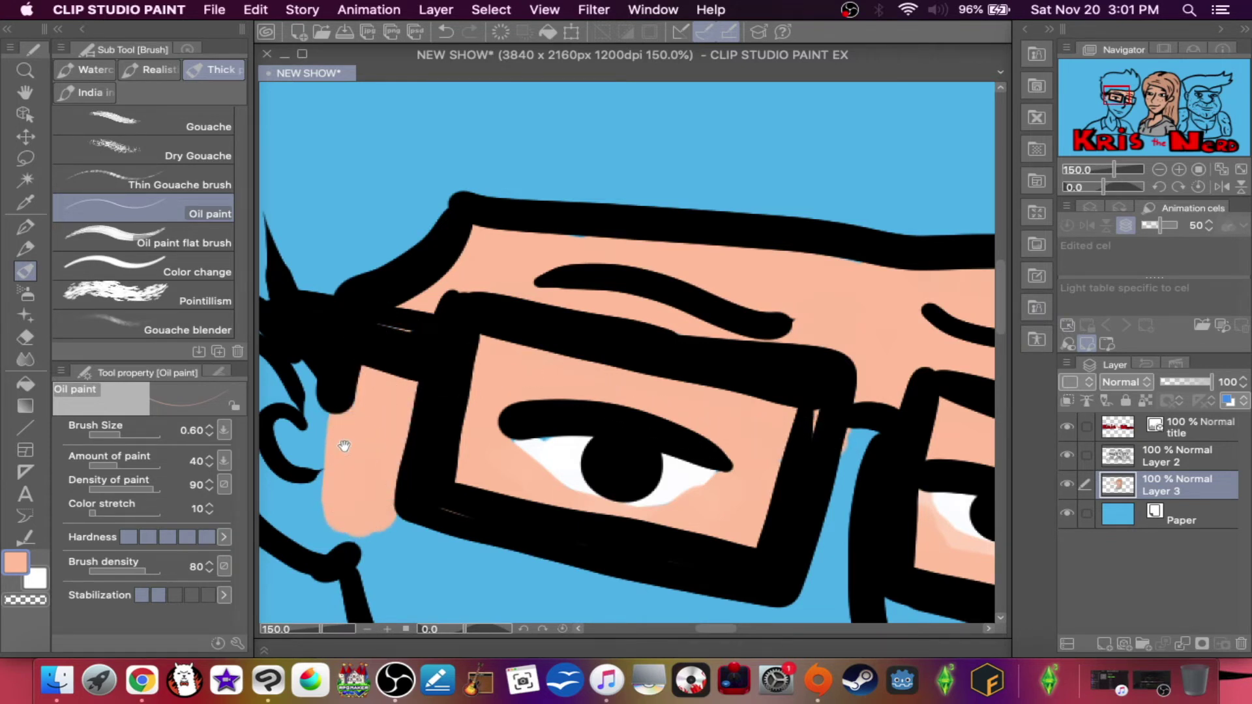
scroll(526, 475, left, 10)
mouse_move(520, 445)
mouse_down()
mouse_move(508, 408)
mouse_move(534, 506)
mouse_move(506, 392)
mouse_move(494, 433)
mouse_move(459, 375)
mouse_move(479, 410)
mouse_move(441, 379)
mouse_move(460, 356)
mouse_move(434, 420)
mouse_move(428, 391)
mouse_move(452, 500)
mouse_move(446, 477)
mouse_move(533, 561)
mouse_move(517, 567)
mouse_move(547, 563)
mouse_move(475, 467)
mouse_move(460, 426)
mouse_move(496, 417)
mouse_up()
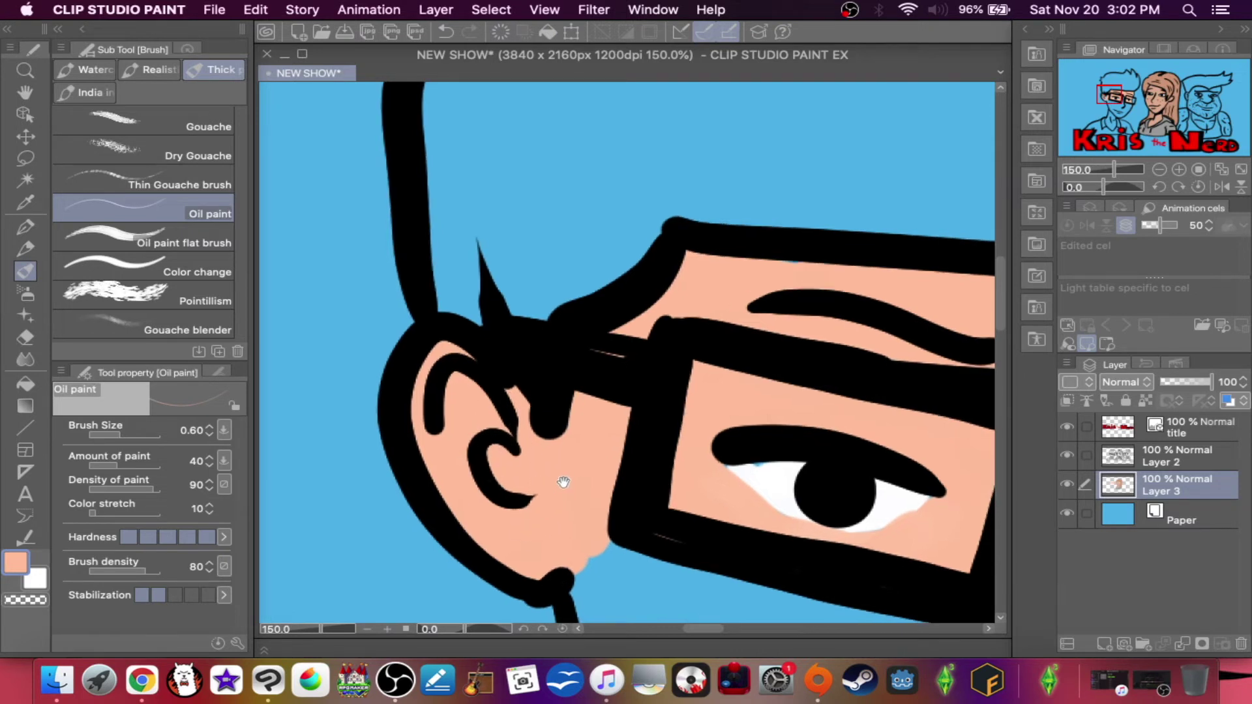
- Paint the man's cheek below the ear and the side of his nose peach, and touch up his eye's corner in white
scroll(363, 246, down, 10)
scroll(363, 246, right, 8)
mouse_move(351, 250)
mouse_down()
mouse_move(391, 316)
mouse_move(511, 434)
mouse_move(441, 316)
mouse_move(363, 285)
mouse_move(460, 492)
mouse_up()
mouse_move(828, 190)
mouse_down()
mouse_move(840, 215)
mouse_move(823, 326)
mouse_move(836, 433)
mouse_up()
mouse_move(825, 366)
mouse_down()
mouse_move(803, 355)
mouse_move(791, 405)
mouse_up()
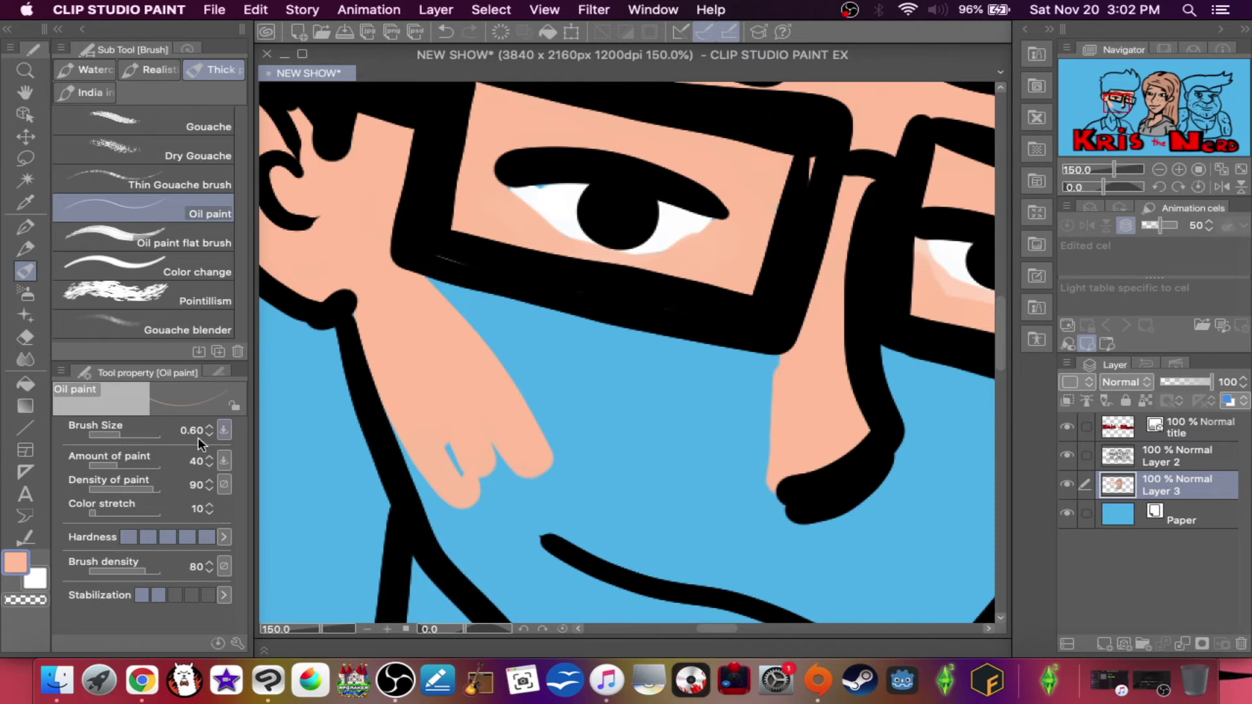
mouse_move(505, 186)
mouse_down()
mouse_move(517, 173)
mouse_move(685, 209)
mouse_up()
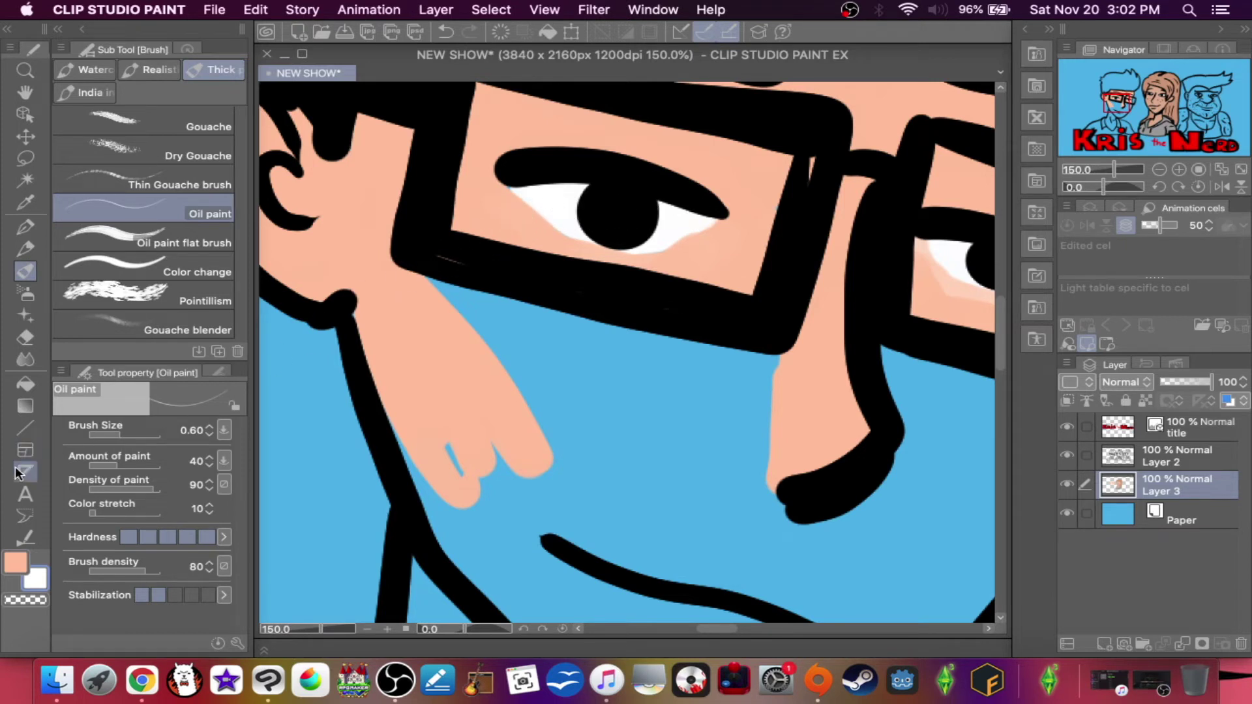
- Paint the rest of the man's face, including both cheeks, mouth area and chin, in the peach skin tone
mouse_move(467, 448)
mouse_down()
mouse_move(450, 486)
mouse_move(463, 538)
mouse_move(441, 410)
mouse_move(460, 331)
mouse_move(563, 404)
mouse_move(604, 386)
mouse_move(398, 273)
mouse_move(698, 374)
mouse_move(492, 316)
mouse_move(813, 373)
mouse_move(779, 414)
mouse_move(733, 400)
mouse_move(748, 516)
mouse_move(735, 537)
mouse_move(707, 425)
mouse_move(668, 381)
mouse_move(681, 535)
mouse_move(577, 362)
mouse_move(595, 541)
mouse_move(517, 448)
mouse_move(487, 450)
mouse_move(463, 541)
mouse_move(439, 506)
mouse_up()
mouse_move(547, 452)
mouse_down()
mouse_move(404, 335)
mouse_move(362, 231)
mouse_up()
mouse_move(851, 215)
mouse_down()
mouse_move(875, 168)
mouse_move(879, 212)
mouse_move(830, 313)
mouse_move(805, 330)
mouse_move(850, 277)
mouse_move(793, 394)
mouse_up()
mouse_move(668, 500)
mouse_down()
mouse_move(704, 447)
mouse_move(607, 543)
mouse_move(660, 524)
mouse_move(625, 521)
mouse_move(508, 568)
mouse_move(549, 550)
mouse_move(493, 536)
mouse_move(425, 489)
mouse_move(450, 539)
mouse_move(425, 491)
mouse_move(488, 523)
mouse_move(490, 373)
mouse_move(439, 334)
mouse_move(430, 477)
mouse_move(305, 380)
mouse_move(477, 488)
mouse_move(461, 444)
mouse_move(499, 476)
mouse_move(464, 427)
mouse_move(485, 452)
mouse_move(505, 450)
mouse_move(552, 541)
mouse_move(545, 431)
mouse_move(513, 331)
mouse_move(534, 355)
mouse_move(579, 499)
mouse_move(611, 494)
mouse_move(552, 318)
mouse_move(565, 318)
mouse_move(628, 465)
mouse_move(652, 470)
mouse_move(644, 353)
mouse_move(606, 294)
mouse_move(663, 356)
mouse_move(702, 461)
mouse_move(716, 399)
mouse_move(710, 309)
mouse_move(725, 293)
mouse_move(733, 397)
mouse_move(754, 386)
mouse_move(834, 213)
mouse_move(774, 319)
mouse_move(753, 282)
mouse_move(808, 189)
mouse_move(793, 162)
mouse_move(695, 288)
mouse_move(694, 154)
mouse_up()
mouse_move(470, 335)
mouse_down()
mouse_move(524, 316)
mouse_move(780, 165)
mouse_up()
mouse_move(704, 392)
mouse_down()
mouse_move(703, 443)
mouse_move(725, 391)
mouse_move(712, 434)
mouse_move(728, 428)
mouse_move(736, 391)
mouse_move(700, 445)
mouse_move(708, 524)
mouse_move(660, 483)
mouse_move(683, 380)
mouse_move(669, 341)
mouse_move(655, 435)
mouse_move(672, 490)
mouse_move(704, 400)
mouse_move(654, 310)
mouse_move(629, 449)
mouse_move(635, 246)
mouse_move(623, 459)
mouse_move(611, 246)
mouse_move(612, 437)
mouse_move(598, 220)
mouse_move(580, 322)
mouse_move(566, 287)
mouse_move(542, 297)
mouse_move(540, 196)
mouse_move(516, 410)
mouse_move(494, 478)
mouse_move(495, 388)
mouse_move(457, 452)
mouse_up()
- Paint the man's neck down to the shirt collar in the peach skin tone
drag(559, 385, 567, 196)
mouse_move(568, 239)
mouse_down()
mouse_move(572, 356)
mouse_move(533, 224)
mouse_move(557, 368)
mouse_move(537, 436)
mouse_move(474, 292)
mouse_move(478, 346)
mouse_move(469, 326)
mouse_move(459, 270)
mouse_move(463, 373)
mouse_move(571, 539)
mouse_move(533, 503)
mouse_move(505, 461)
mouse_move(638, 589)
mouse_move(705, 527)
mouse_move(648, 589)
mouse_move(728, 481)
mouse_move(685, 542)
mouse_move(729, 475)
mouse_move(732, 366)
mouse_move(681, 551)
mouse_move(711, 371)
mouse_move(697, 379)
mouse_move(655, 568)
mouse_move(674, 391)
mouse_move(667, 373)
mouse_move(637, 551)
mouse_move(651, 393)
mouse_move(641, 342)
mouse_move(638, 565)
mouse_move(626, 303)
mouse_move(615, 498)
mouse_move(591, 311)
mouse_move(599, 545)
mouse_move(555, 376)
mouse_move(555, 482)
mouse_move(545, 481)
mouse_move(572, 364)
mouse_move(610, 443)
mouse_move(604, 180)
mouse_move(559, 219)
mouse_move(390, 235)
mouse_move(619, 287)
mouse_move(937, 297)
mouse_move(831, 306)
mouse_move(499, 504)
mouse_up()
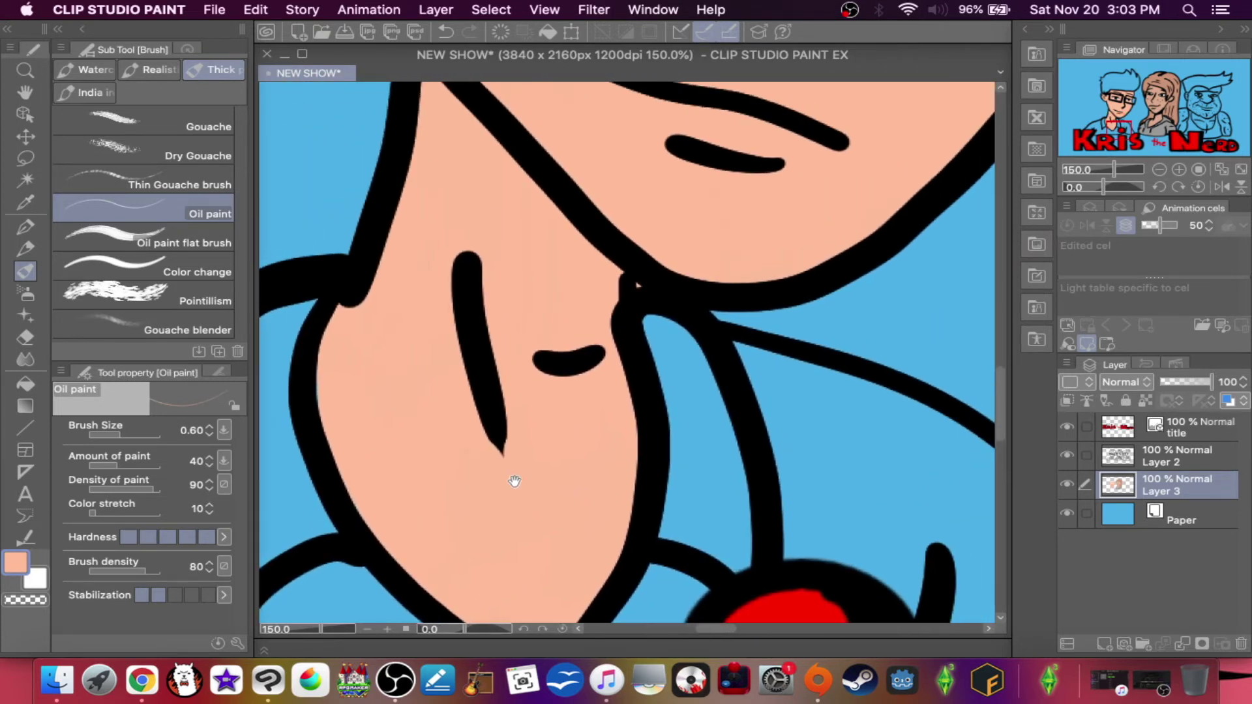
drag(571, 276, 461, 511)
- Paint the stubbled man's arm beside the woman's hair in the peach skin tone, from shoulder down to the title lettering
scroll(512, 433, down, 3)
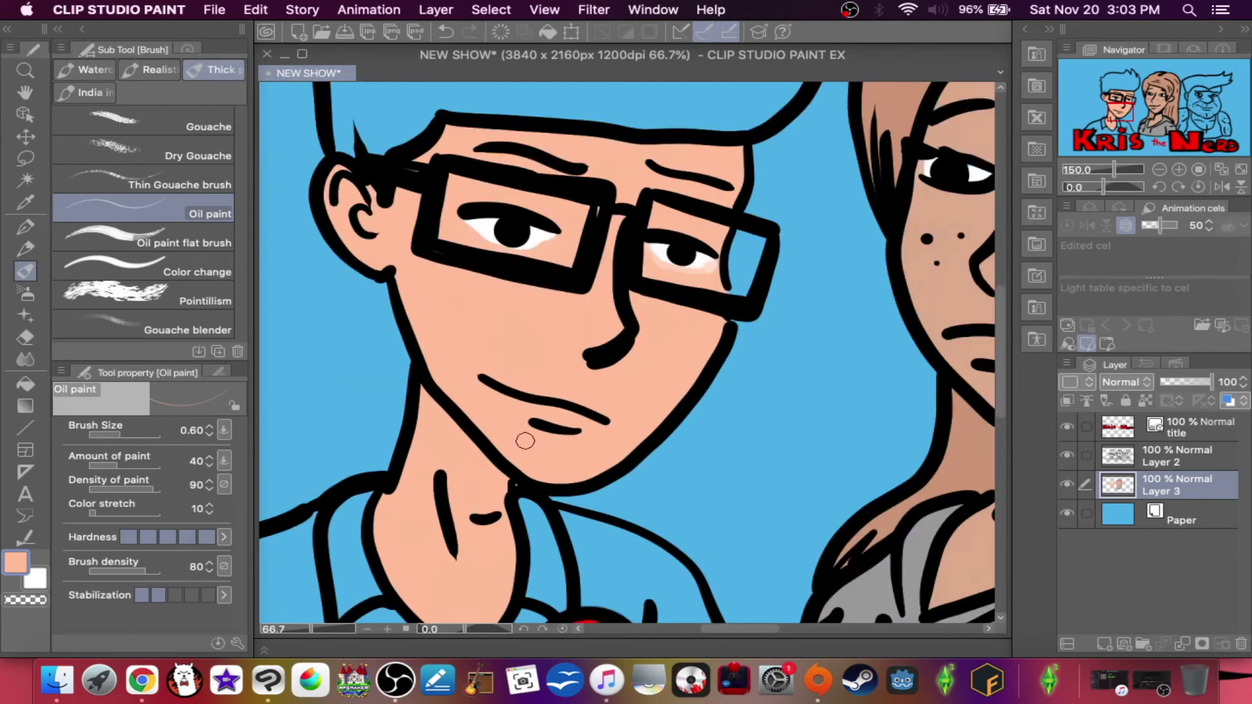
drag(726, 383, 481, 372)
mouse_move(755, 400)
mouse_down()
mouse_move(715, 332)
mouse_move(669, 337)
mouse_move(659, 424)
mouse_move(669, 339)
mouse_move(679, 418)
mouse_move(676, 339)
mouse_move(691, 415)
mouse_move(677, 461)
mouse_up()
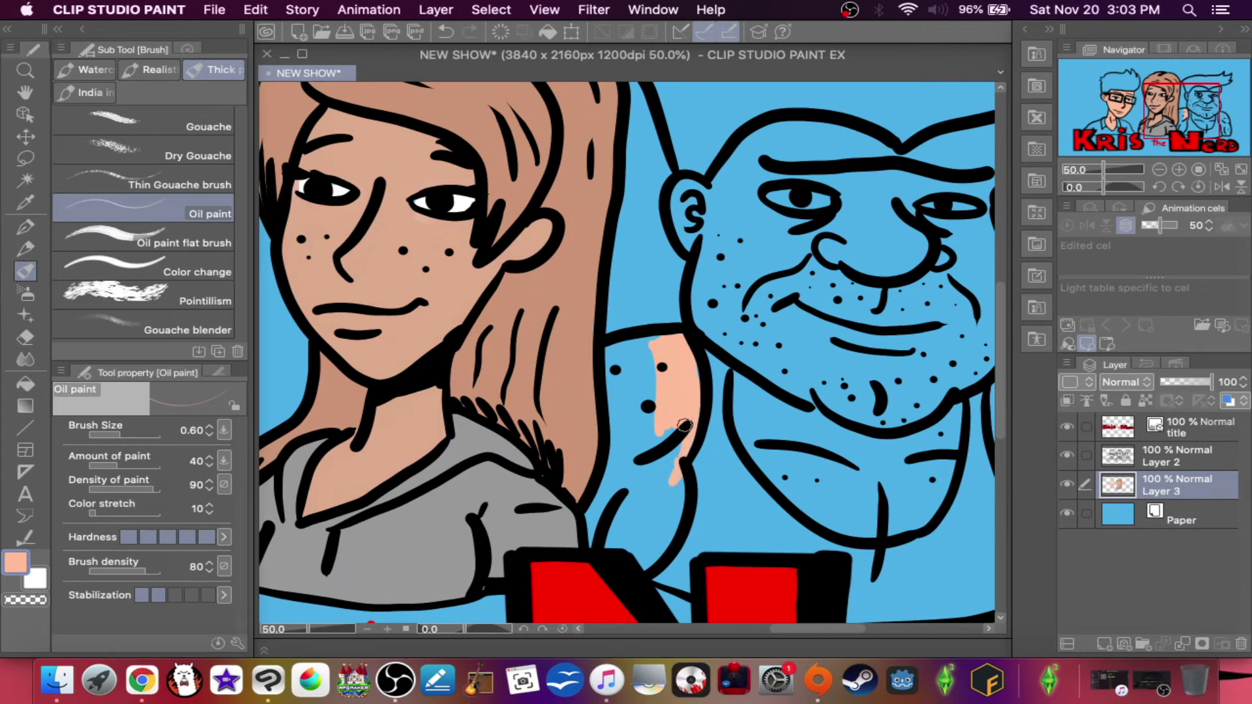
drag(655, 503, 652, 541)
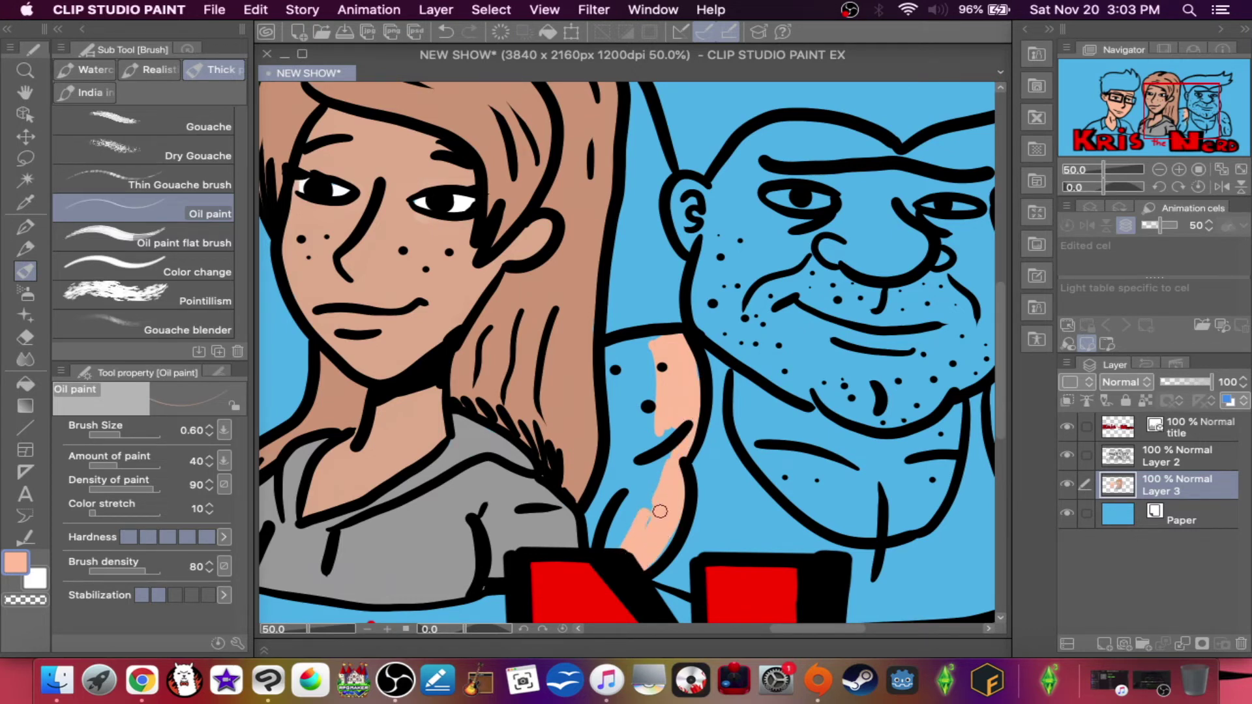
mouse_move(659, 551)
mouse_down()
mouse_move(628, 556)
mouse_move(669, 424)
mouse_move(622, 547)
mouse_move(653, 435)
mouse_move(612, 544)
mouse_up()
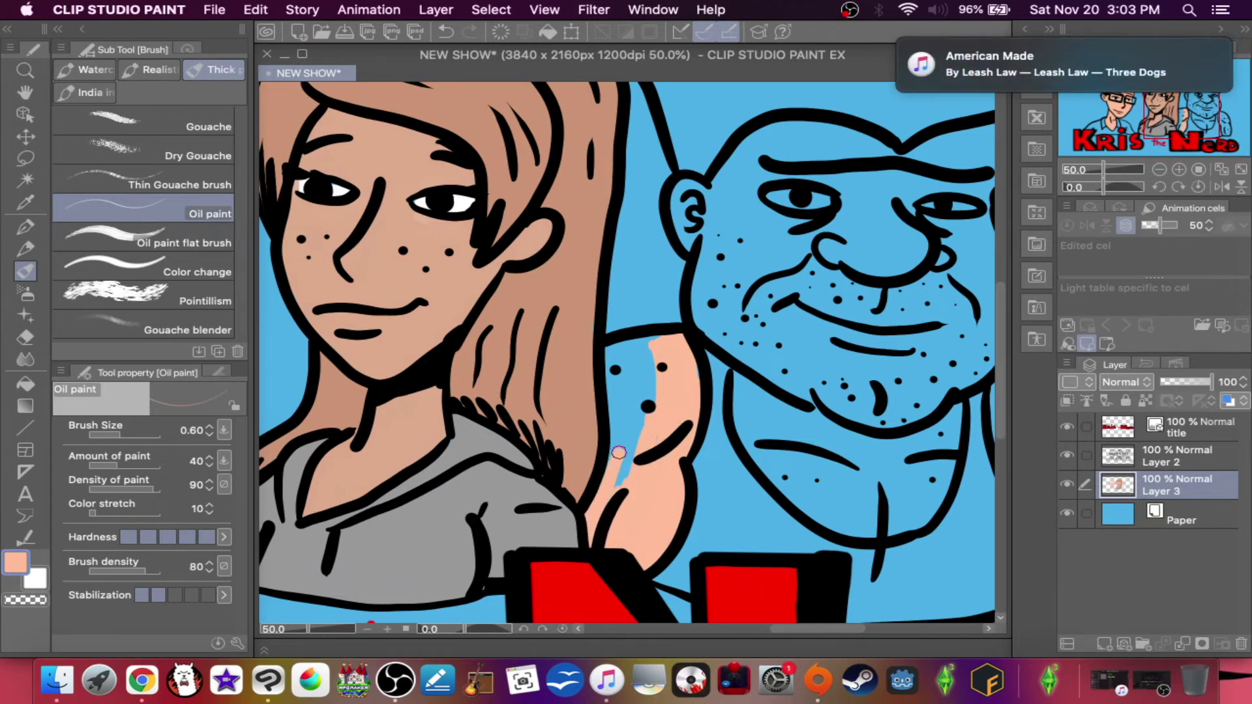
drag(633, 389, 615, 449)
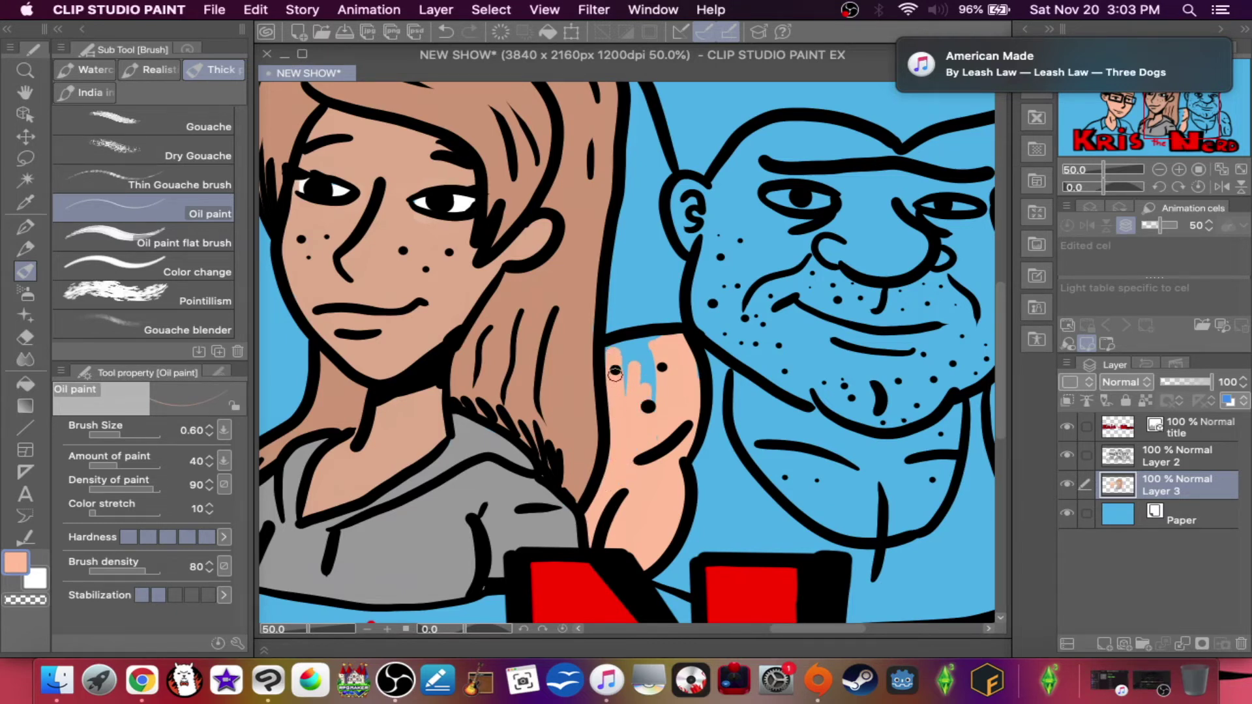
drag(630, 406, 638, 371)
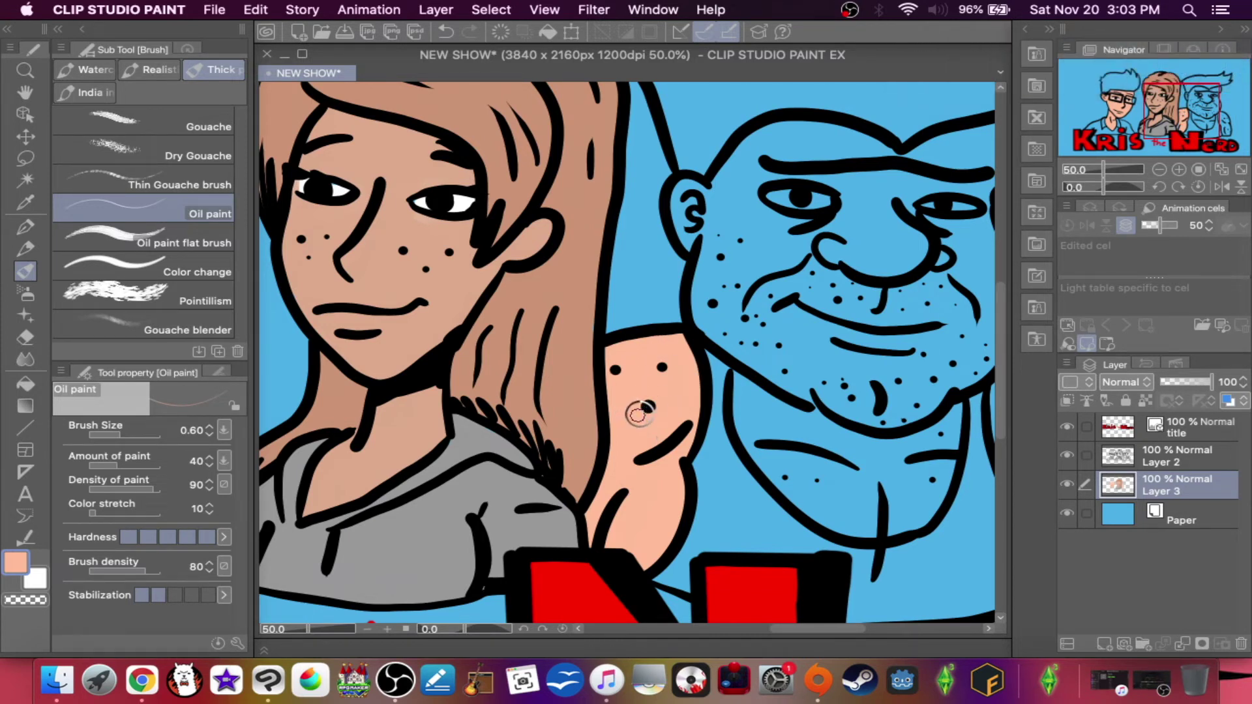
- Paint the stubbled man's neck and upper chest inside the tank top's neckline in the peach skin tone
mouse_move(750, 394)
mouse_down()
mouse_move(756, 455)
mouse_move(740, 425)
mouse_move(783, 491)
mouse_move(775, 479)
mouse_move(828, 516)
mouse_up()
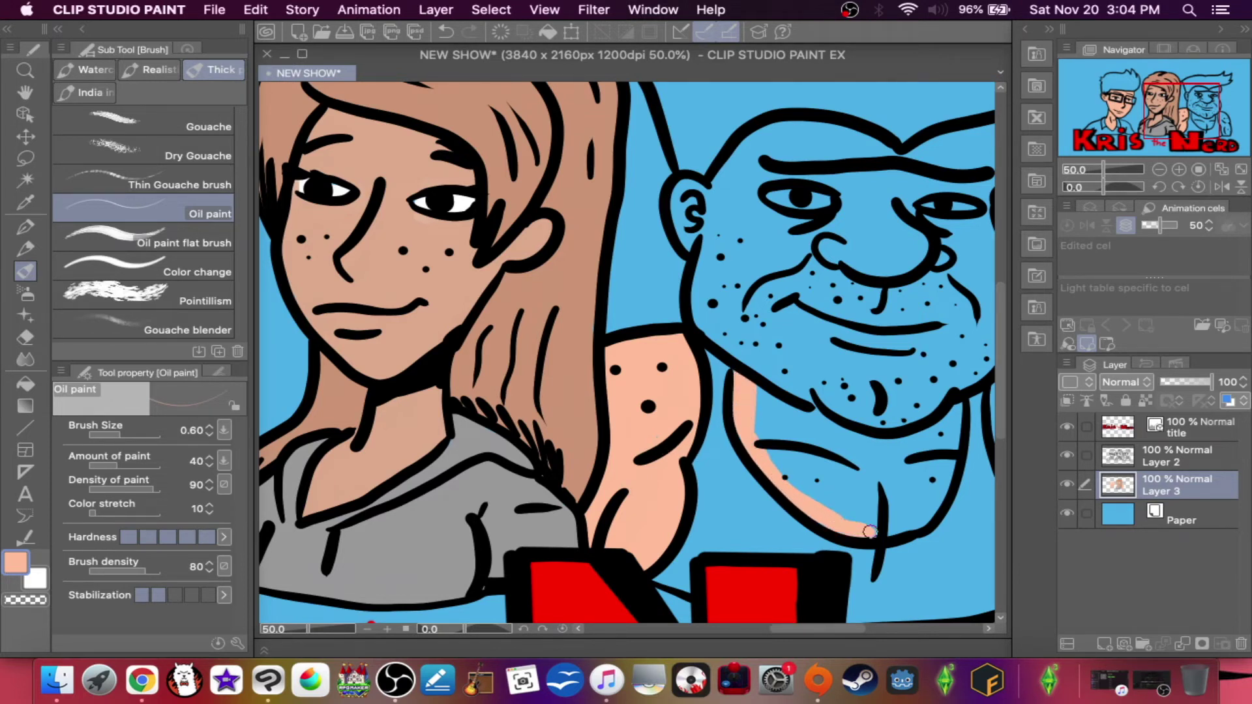
mouse_move(911, 529)
mouse_down()
mouse_move(864, 531)
mouse_move(936, 503)
mouse_move(925, 520)
mouse_move(952, 436)
mouse_move(944, 463)
mouse_move(947, 400)
mouse_move(947, 450)
mouse_move(957, 420)
mouse_move(920, 498)
mouse_move(907, 495)
mouse_move(933, 420)
mouse_move(888, 519)
mouse_move(918, 481)
mouse_move(927, 421)
mouse_move(873, 512)
mouse_move(898, 439)
mouse_move(864, 462)
mouse_up()
mouse_move(838, 504)
mouse_down()
mouse_move(790, 433)
mouse_move(779, 463)
mouse_up()
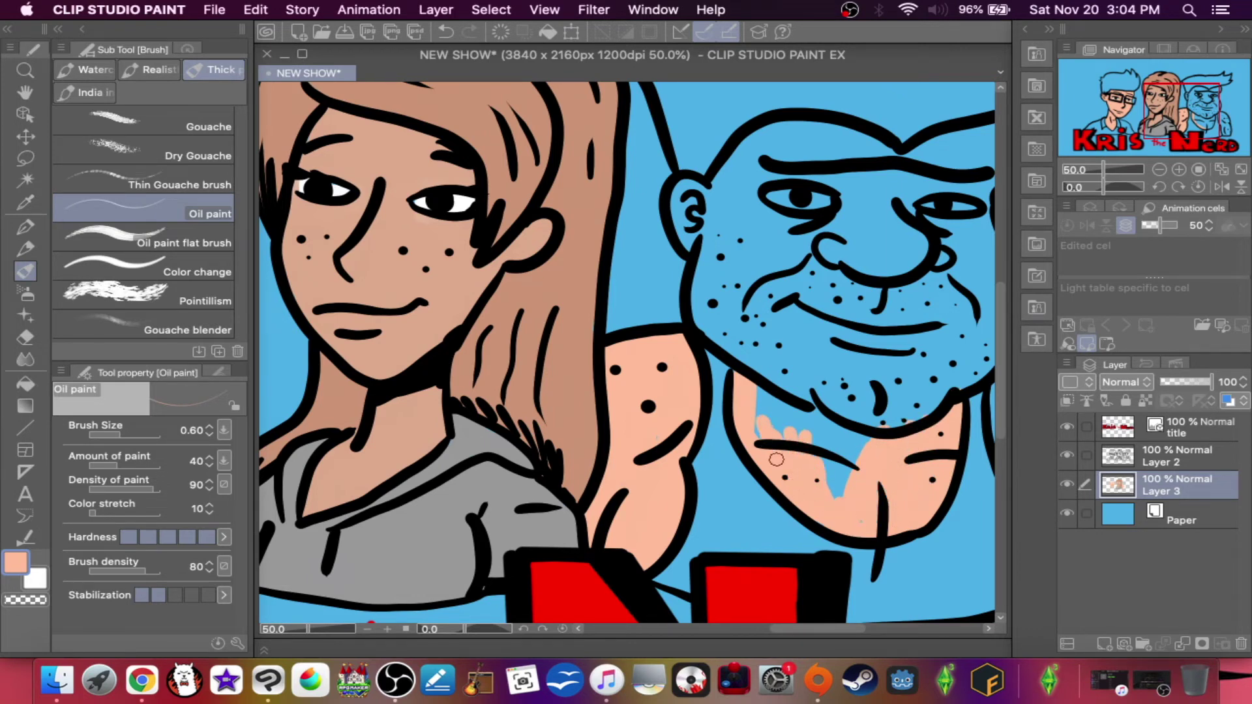
mouse_move(750, 386)
mouse_down()
mouse_move(831, 459)
mouse_move(817, 413)
mouse_move(820, 464)
mouse_up()
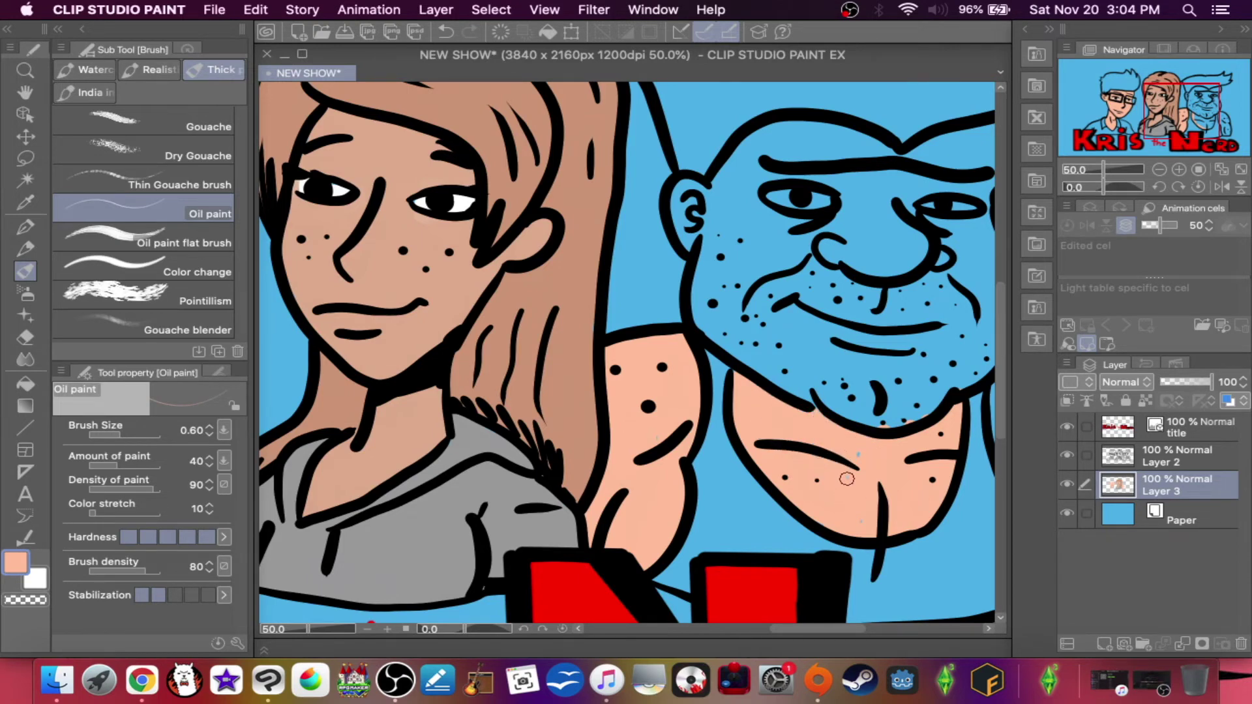
- Paint the stubbled man's other arm, on the outer side of the picture, in the peach skin tone
drag(865, 465, 545, 412)
mouse_move(712, 395)
mouse_down()
mouse_move(720, 461)
mouse_move(697, 422)
mouse_up()
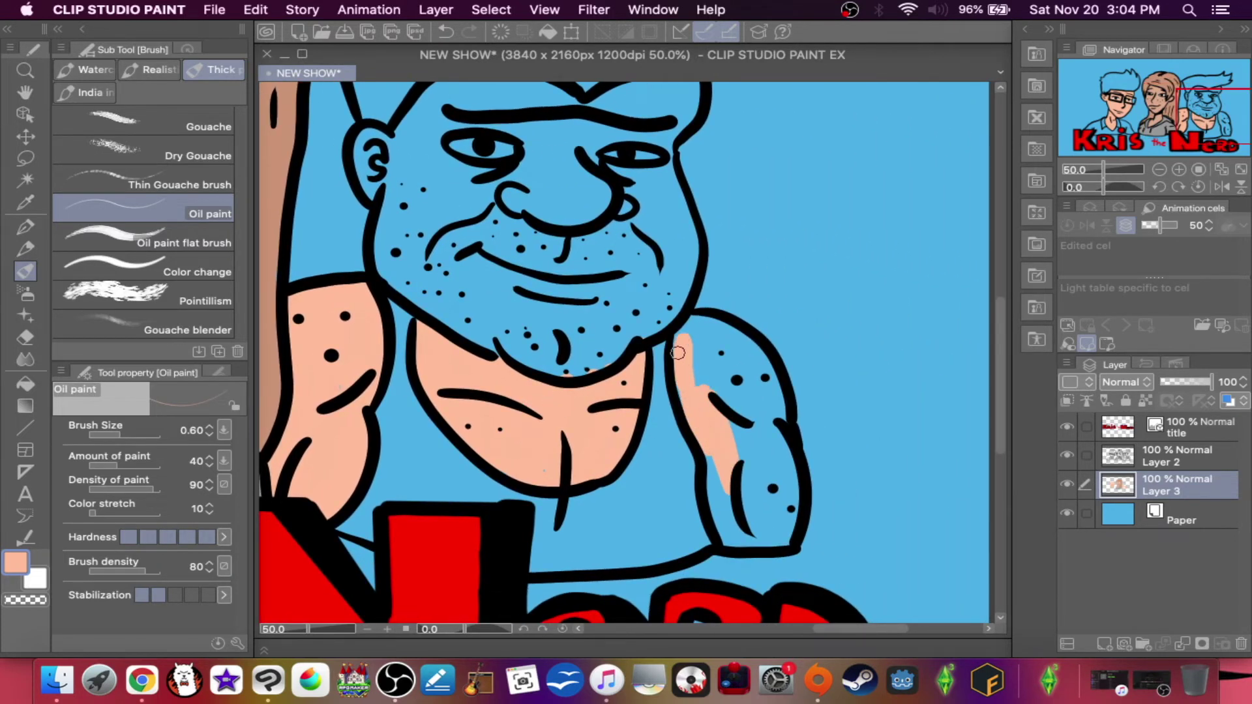
drag(718, 334, 769, 379)
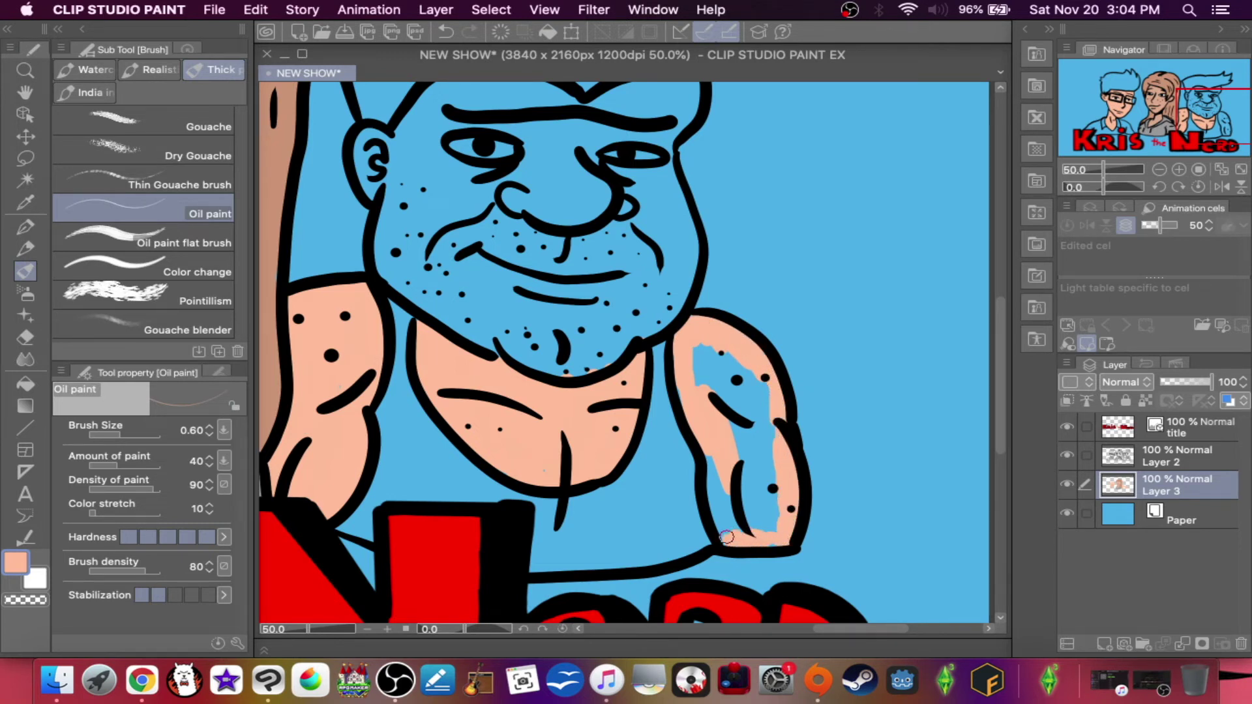
drag(772, 546, 717, 479)
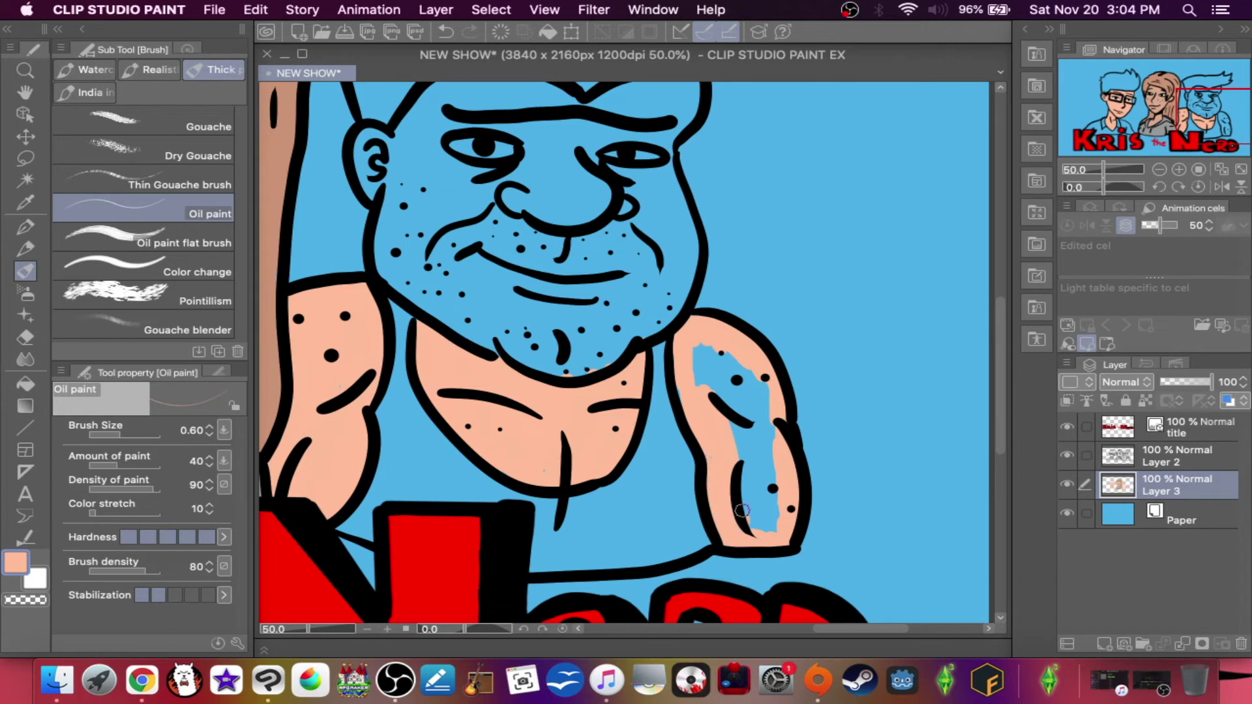
drag(731, 525, 725, 465)
mouse_move(762, 531)
mouse_down()
mouse_move(767, 487)
mouse_move(748, 460)
mouse_up()
mouse_move(768, 517)
mouse_down()
mouse_move(758, 425)
mouse_move(765, 479)
mouse_move(735, 411)
mouse_move(765, 434)
mouse_move(774, 406)
mouse_move(754, 362)
mouse_move(748, 393)
mouse_move(688, 360)
mouse_up()
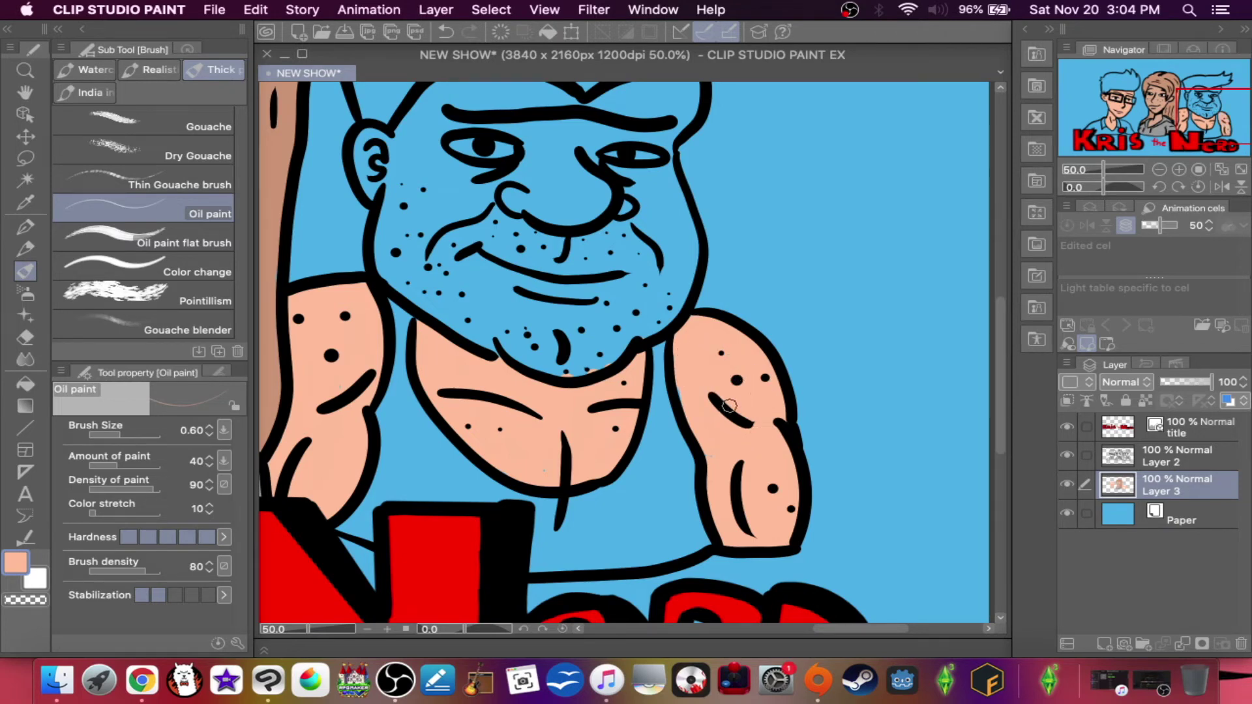
- Paint the stubbled man's ear, the jawline below it and the near side of his chin peach
scroll(551, 358, up, 5)
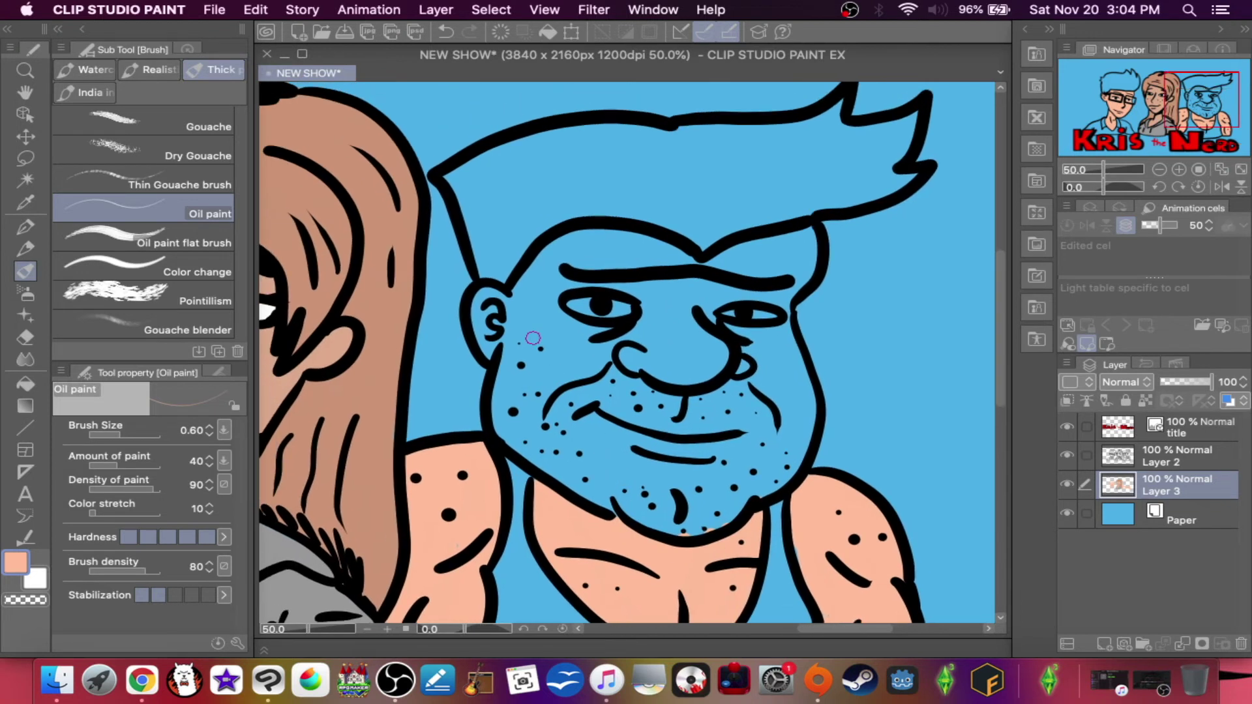
mouse_move(486, 297)
mouse_down()
mouse_move(502, 336)
mouse_move(496, 315)
mouse_up()
drag(515, 367, 511, 348)
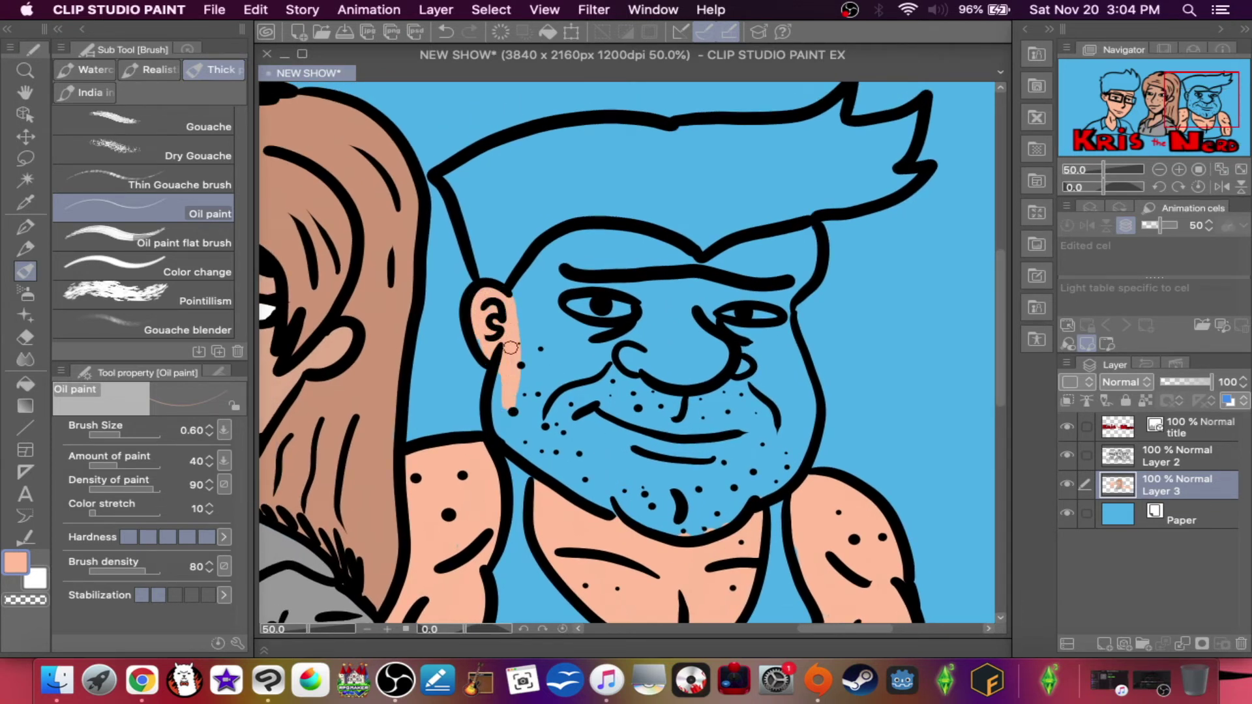
mouse_move(498, 403)
mouse_down()
mouse_move(545, 464)
mouse_move(529, 451)
mouse_up()
mouse_move(611, 515)
mouse_down()
mouse_move(642, 502)
mouse_move(638, 517)
mouse_up()
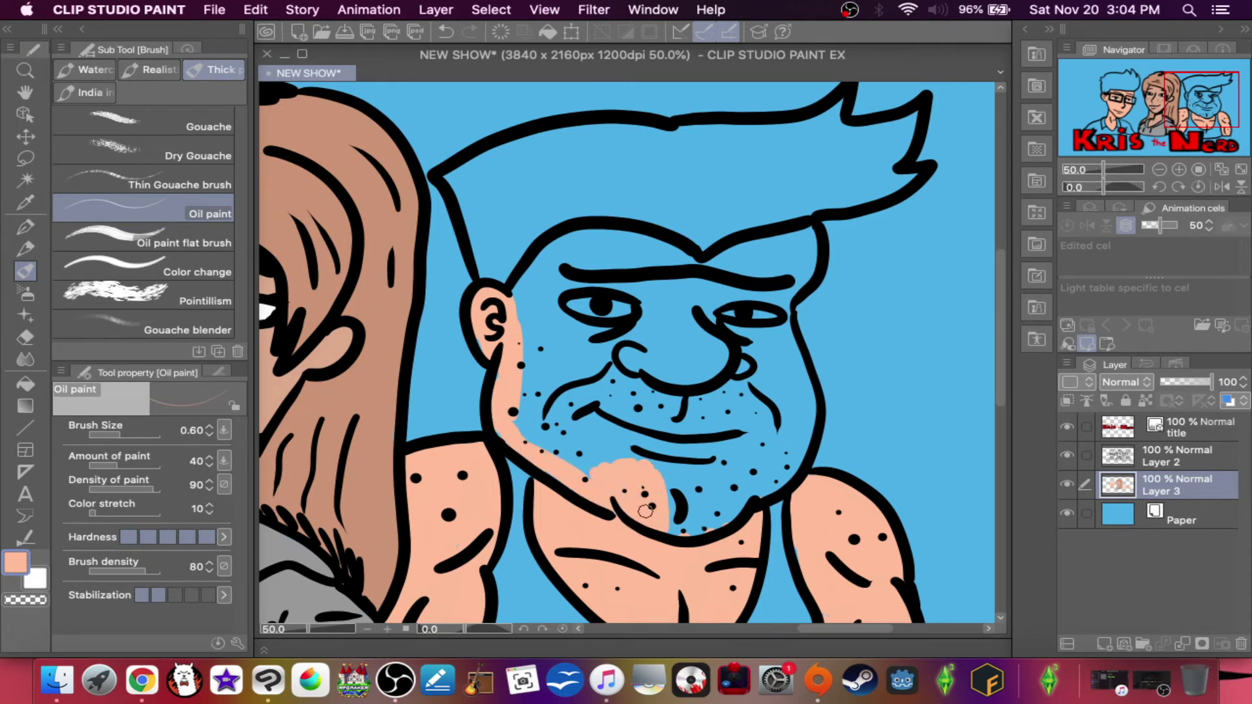
- Paint the stubbled man's cheeks, mouth area and nose up to the brow peach with a 1.50 brush, and reduce the brush size to 0.60
key(bracketright)
key(bracketright)
mouse_move(682, 482)
mouse_down()
mouse_move(680, 441)
mouse_move(672, 532)
mouse_move(659, 517)
mouse_move(701, 542)
mouse_move(724, 453)
mouse_move(702, 435)
mouse_move(716, 511)
mouse_move(733, 519)
mouse_move(759, 417)
mouse_move(755, 483)
mouse_move(767, 451)
mouse_move(788, 451)
mouse_move(794, 437)
mouse_move(801, 407)
mouse_move(785, 368)
mouse_move(796, 404)
mouse_move(767, 378)
mouse_move(752, 383)
mouse_move(709, 457)
mouse_move(673, 382)
mouse_move(653, 372)
mouse_move(626, 386)
mouse_move(597, 425)
mouse_move(624, 469)
mouse_move(581, 416)
mouse_move(544, 442)
mouse_move(525, 426)
mouse_move(526, 379)
mouse_move(538, 354)
mouse_move(631, 388)
mouse_move(645, 369)
mouse_move(624, 371)
mouse_move(633, 390)
mouse_move(636, 368)
mouse_move(619, 376)
mouse_move(610, 351)
mouse_move(631, 359)
mouse_move(566, 346)
mouse_move(615, 345)
mouse_move(538, 323)
mouse_move(543, 363)
mouse_up()
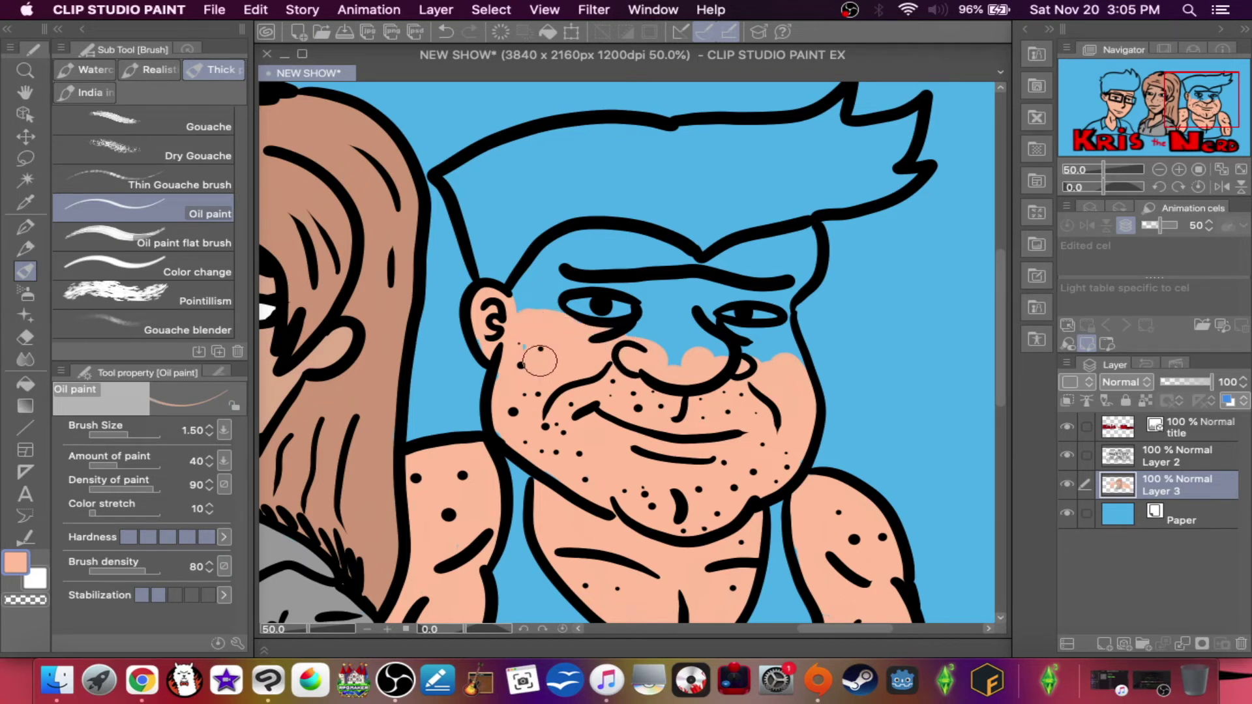
mouse_move(610, 356)
mouse_down()
mouse_move(661, 351)
mouse_move(690, 371)
mouse_move(728, 373)
mouse_up()
mouse_move(697, 334)
mouse_down()
mouse_move(781, 340)
mouse_move(791, 367)
mouse_up()
mouse_move(665, 339)
mouse_down()
mouse_move(665, 287)
mouse_move(694, 287)
mouse_move(673, 292)
mouse_up()
key(bracketleft)
key(bracketleft)
key(bracketleft)
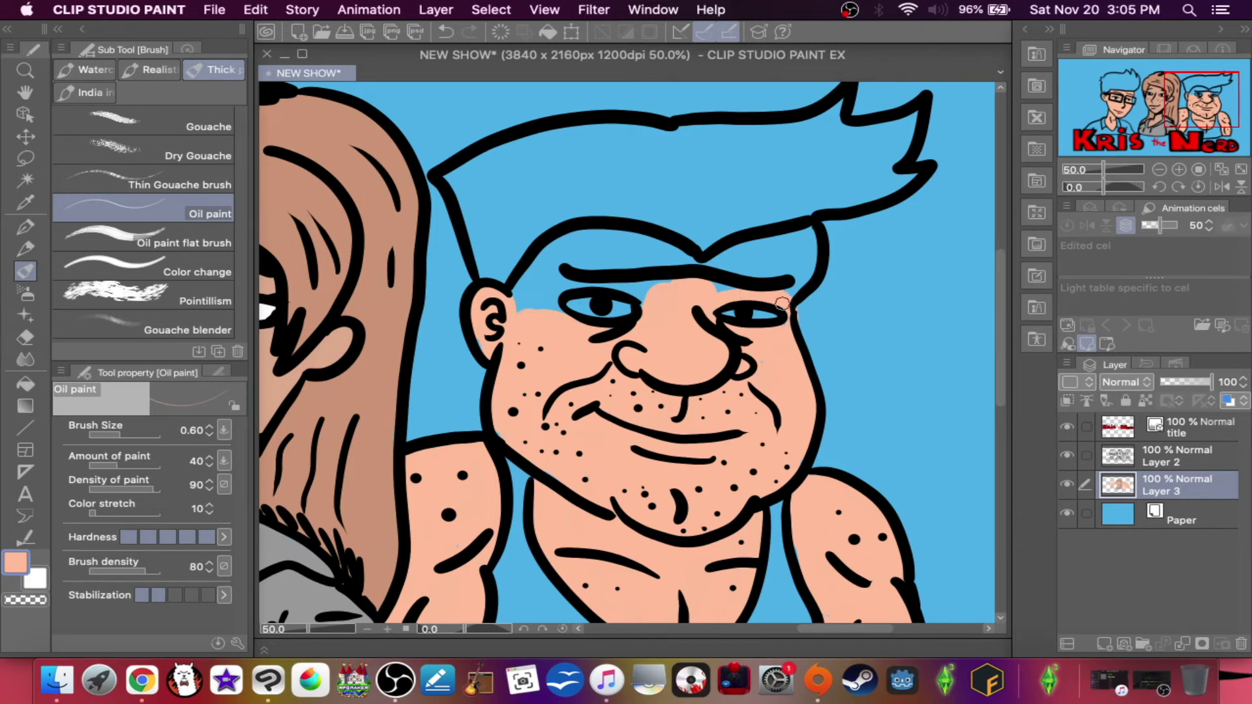
key(b)
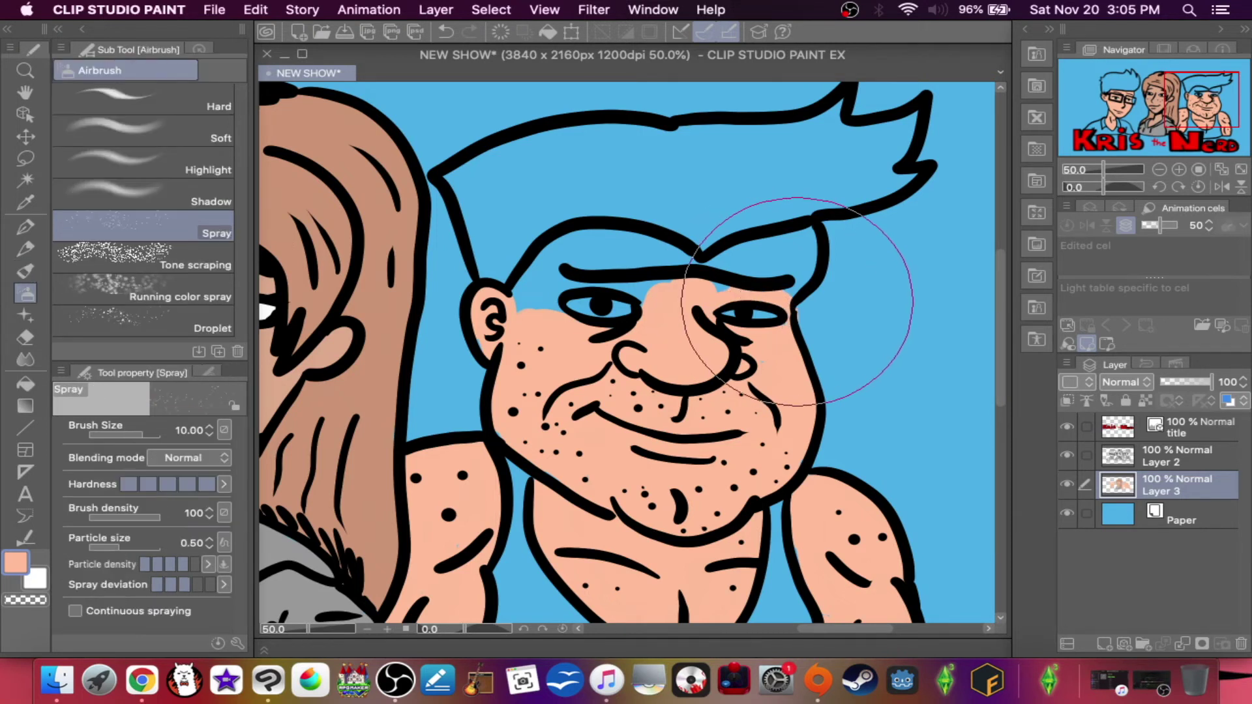
click(894, 297)
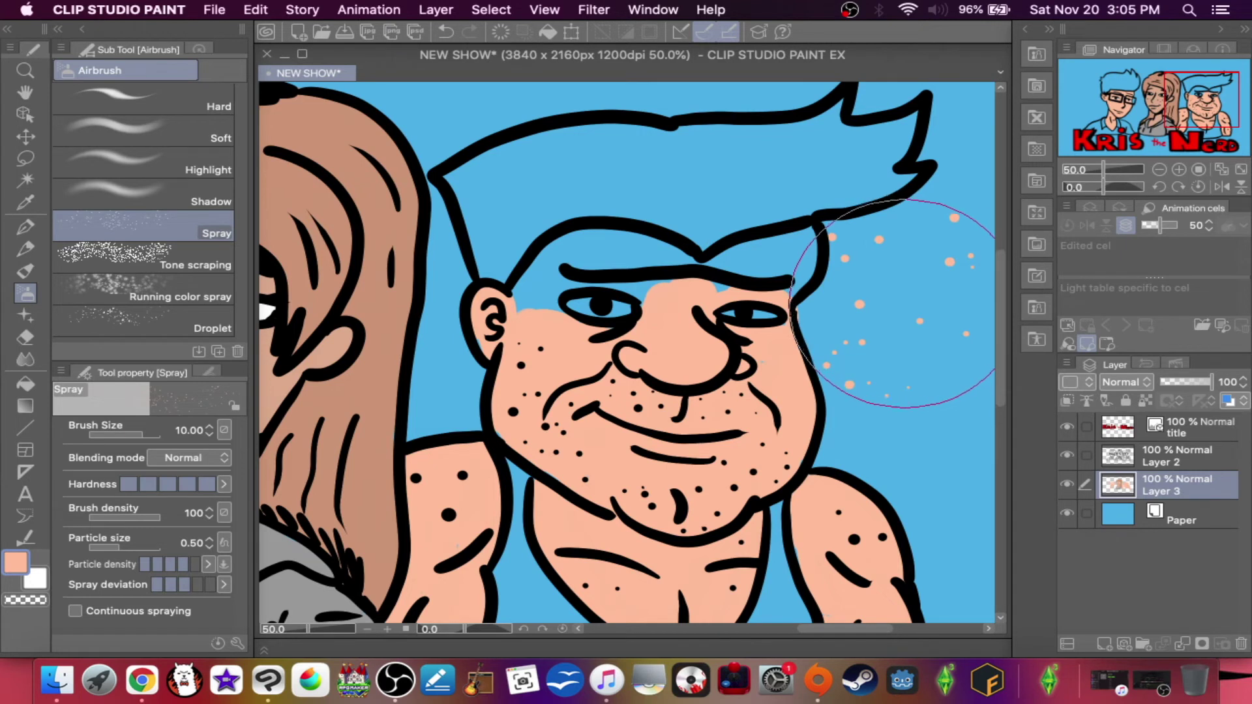
click(892, 312)
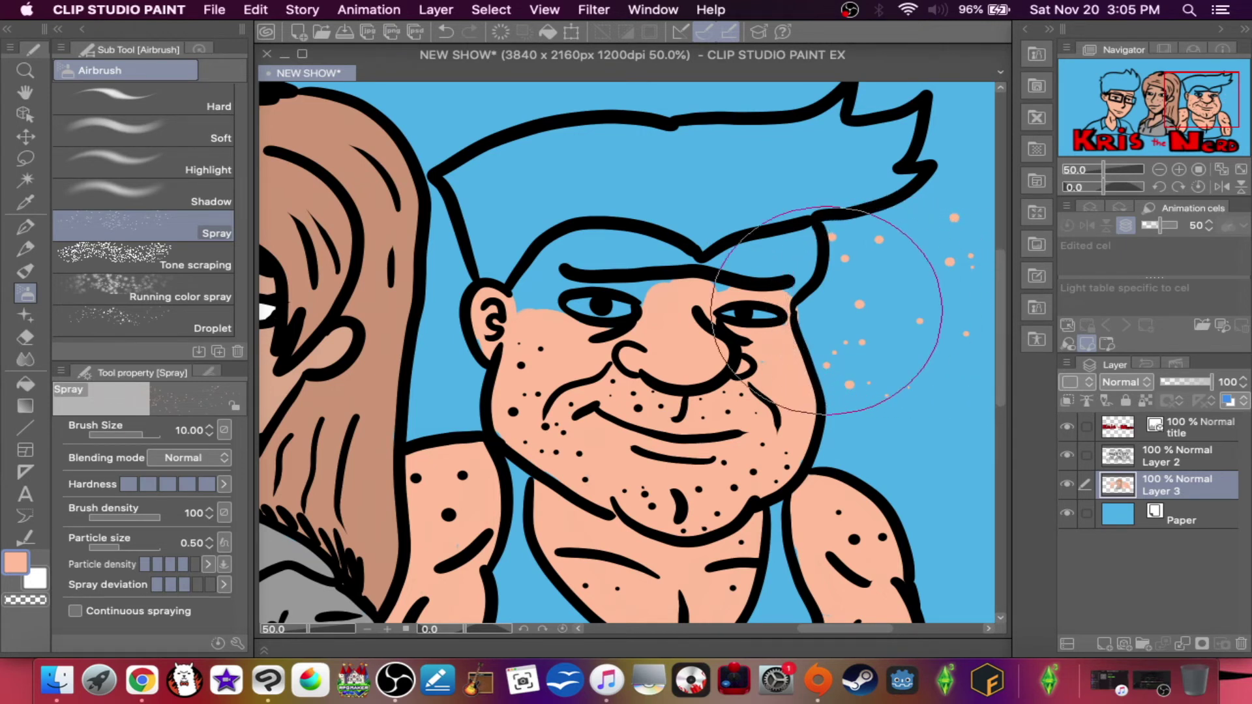
click(26, 274)
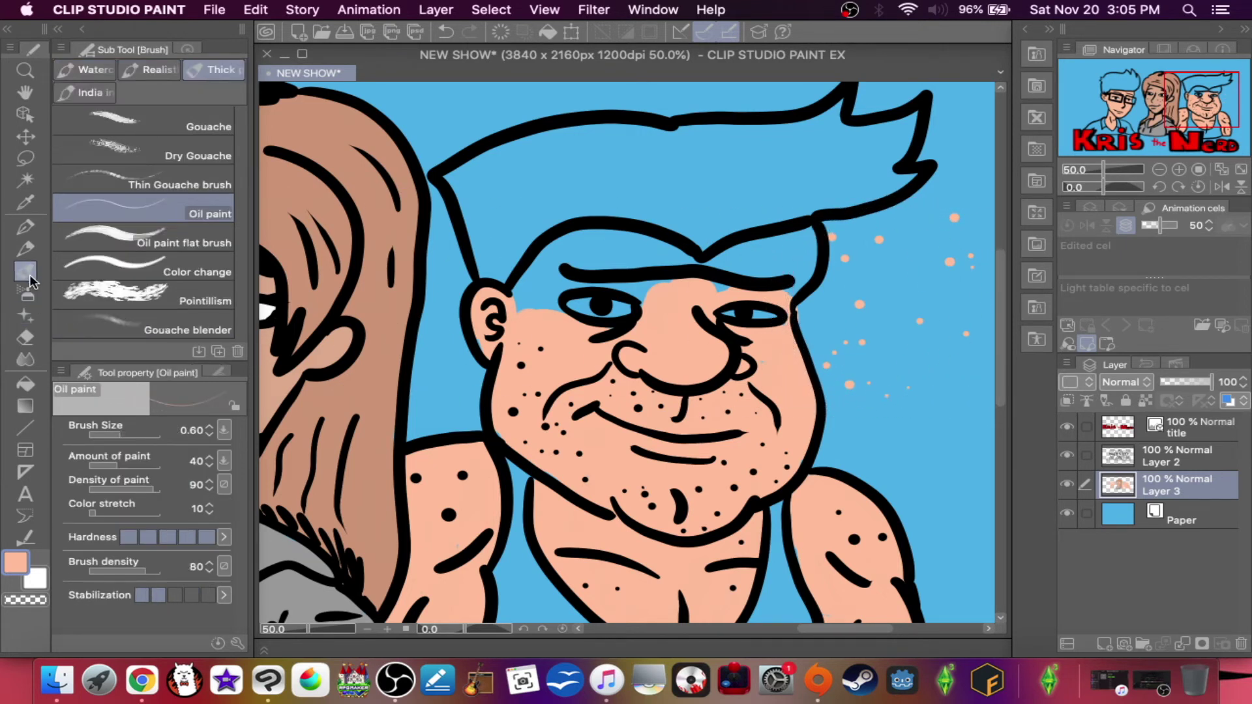
key(e)
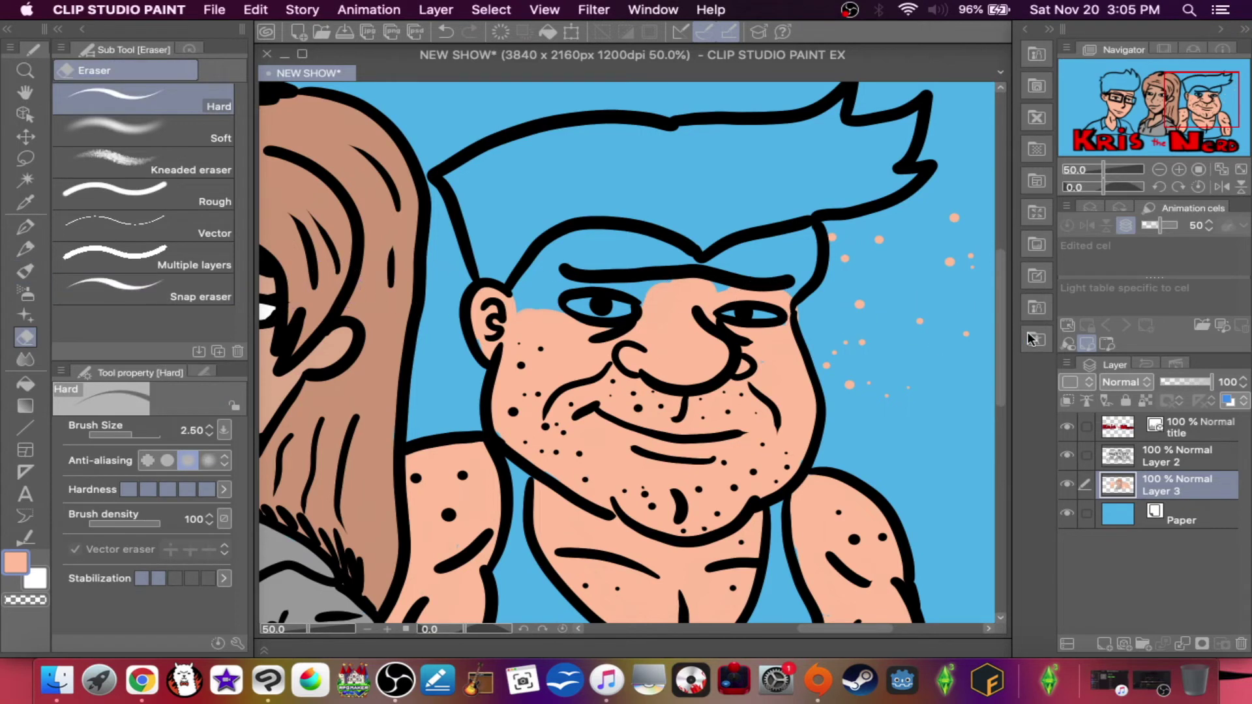
mouse_move(889, 305)
mouse_down()
mouse_move(872, 330)
mouse_move(828, 300)
mouse_move(824, 316)
mouse_move(872, 383)
mouse_move(953, 268)
mouse_move(947, 283)
mouse_move(855, 261)
mouse_move(861, 252)
mouse_move(855, 276)
mouse_up()
key(b)
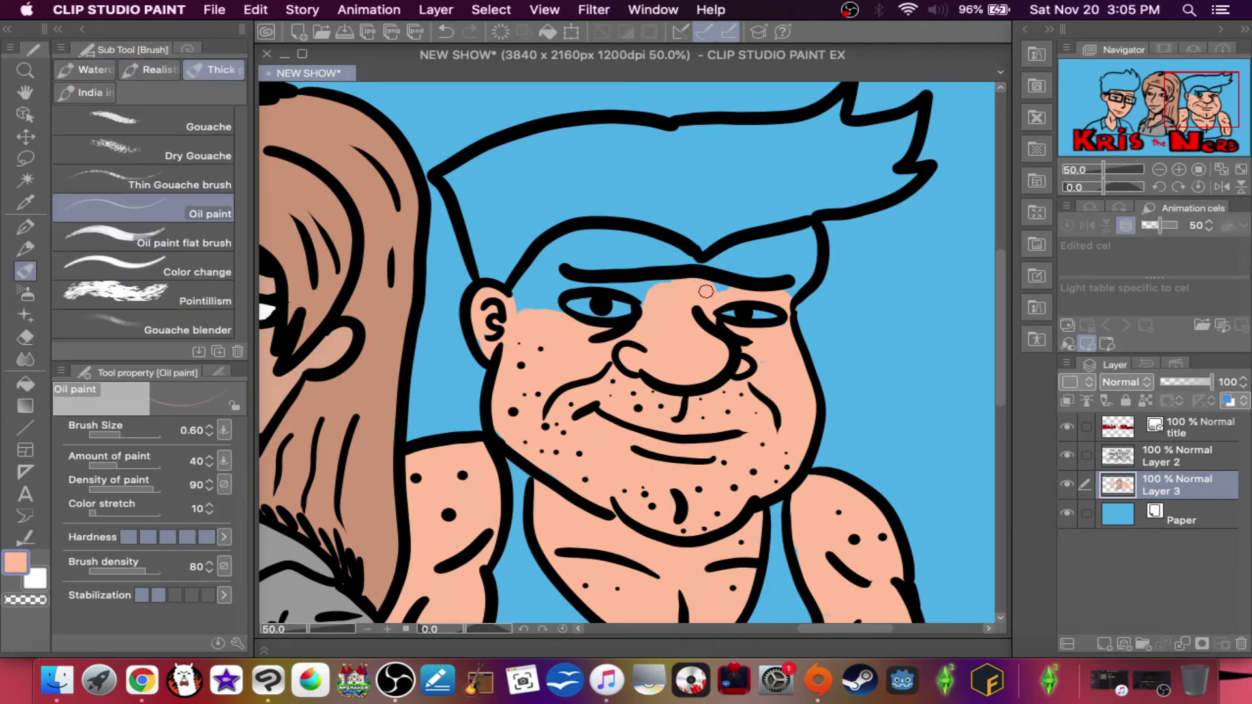
- Paint the stubbled man's forehead, temple and the skin around his eyebrows in the peach skin tone
mouse_move(715, 257)
mouse_down()
mouse_move(752, 283)
mouse_move(775, 262)
mouse_up()
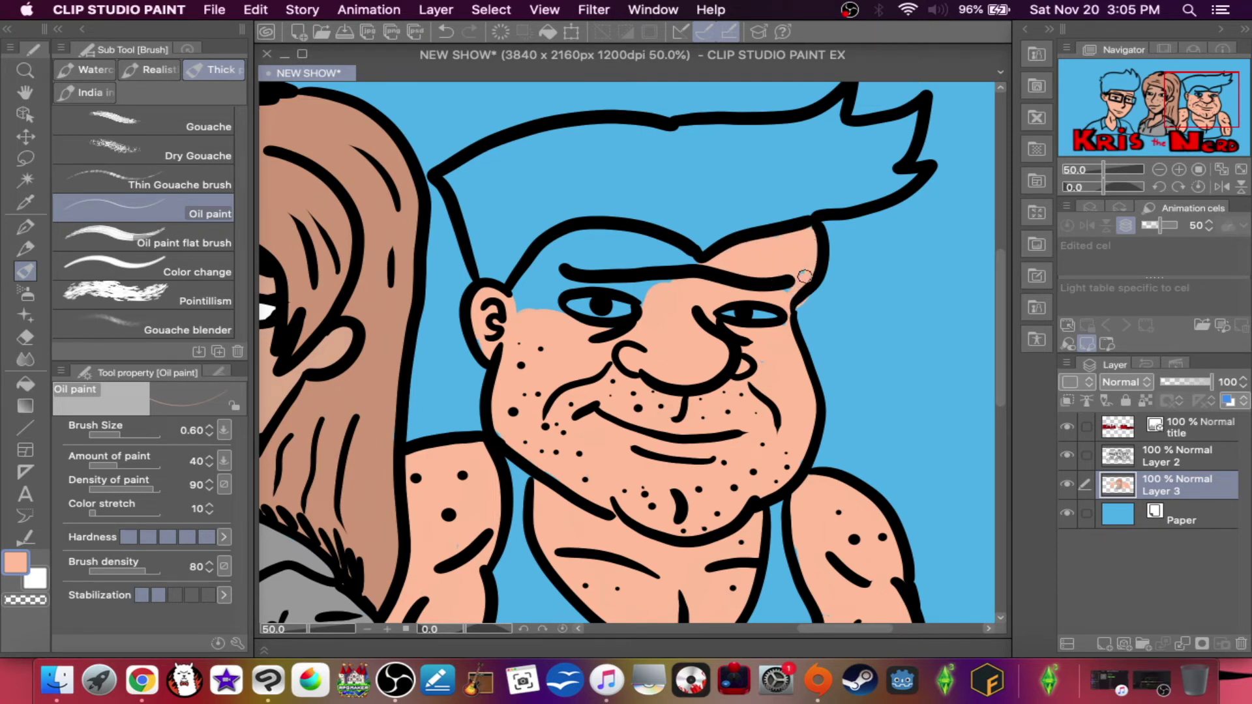
key(e)
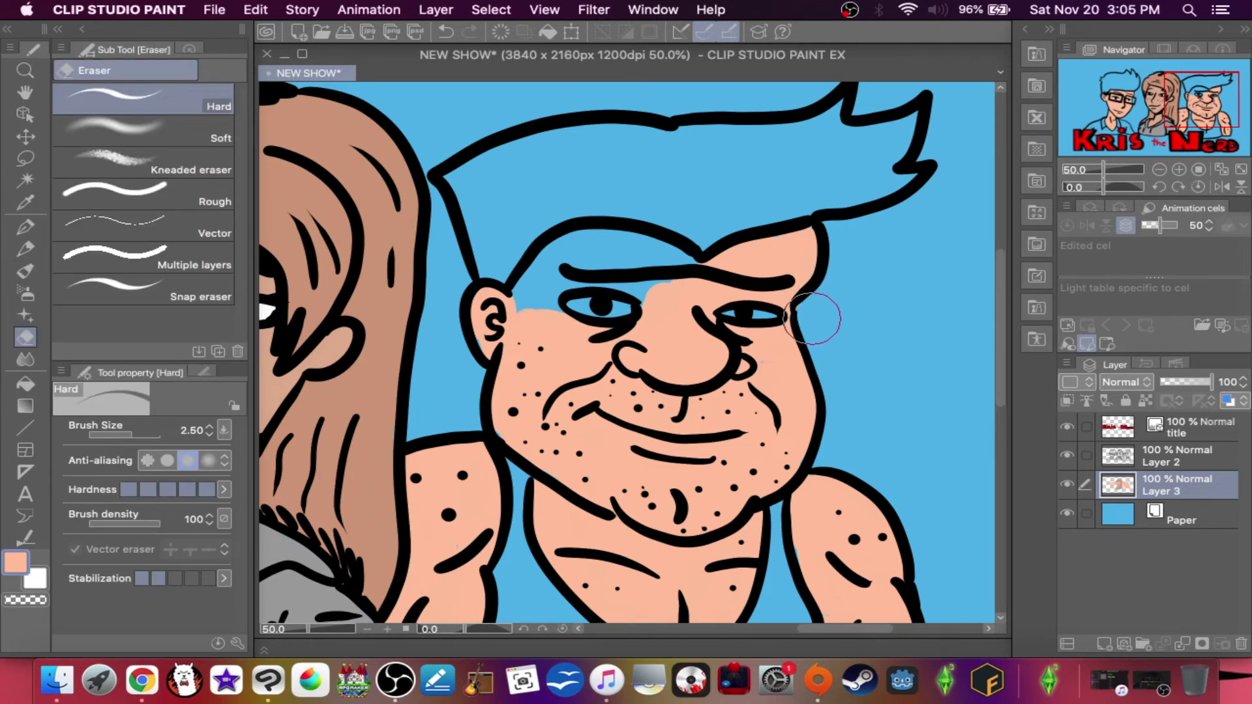
key(b)
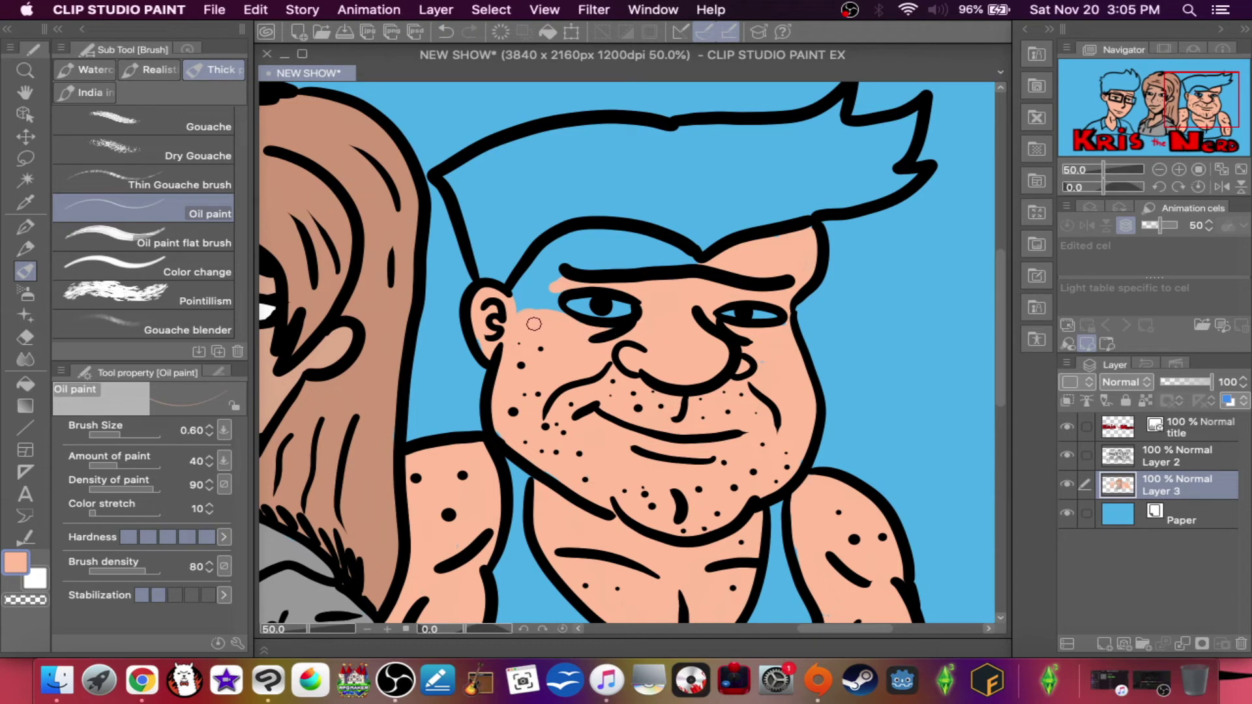
mouse_move(557, 314)
mouse_down()
mouse_move(549, 273)
mouse_move(551, 304)
mouse_move(518, 289)
mouse_move(547, 258)
mouse_up()
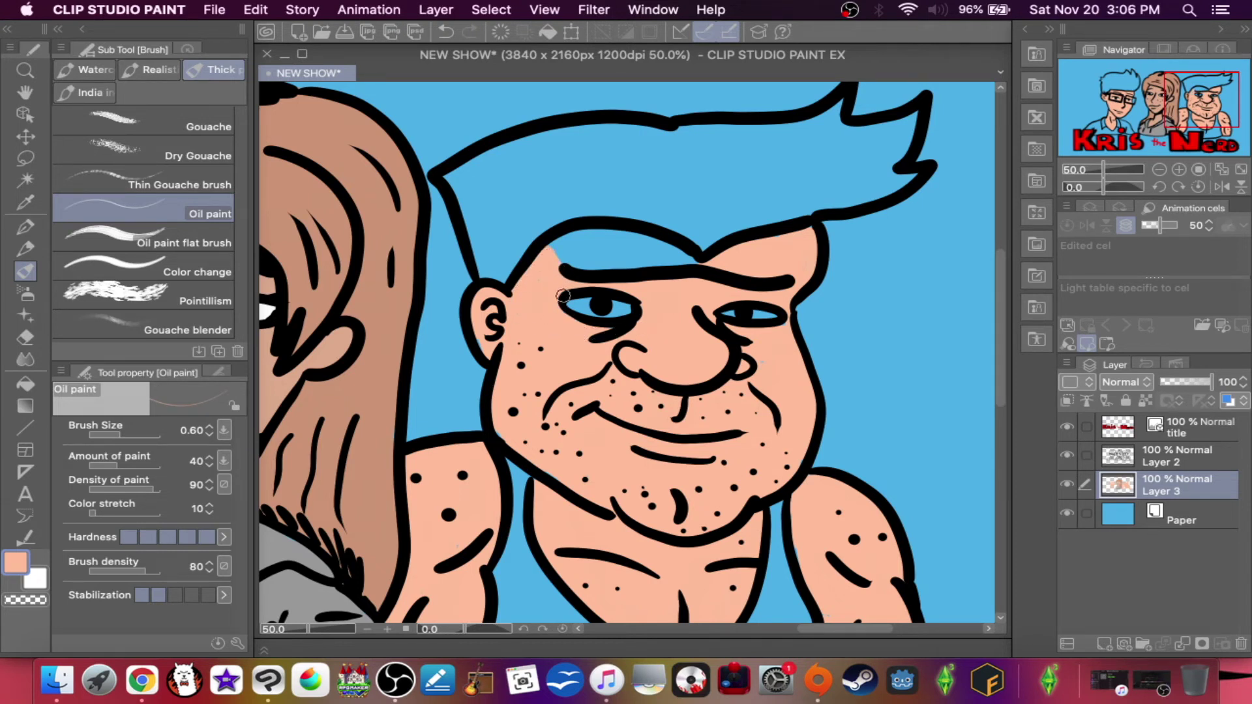
mouse_move(674, 269)
mouse_down()
mouse_move(647, 253)
mouse_move(679, 257)
mouse_move(607, 242)
mouse_move(620, 235)
mouse_move(637, 241)
mouse_move(564, 238)
mouse_move(547, 259)
mouse_move(580, 241)
mouse_move(562, 255)
mouse_move(568, 246)
mouse_move(635, 263)
mouse_move(607, 244)
mouse_move(661, 264)
mouse_up()
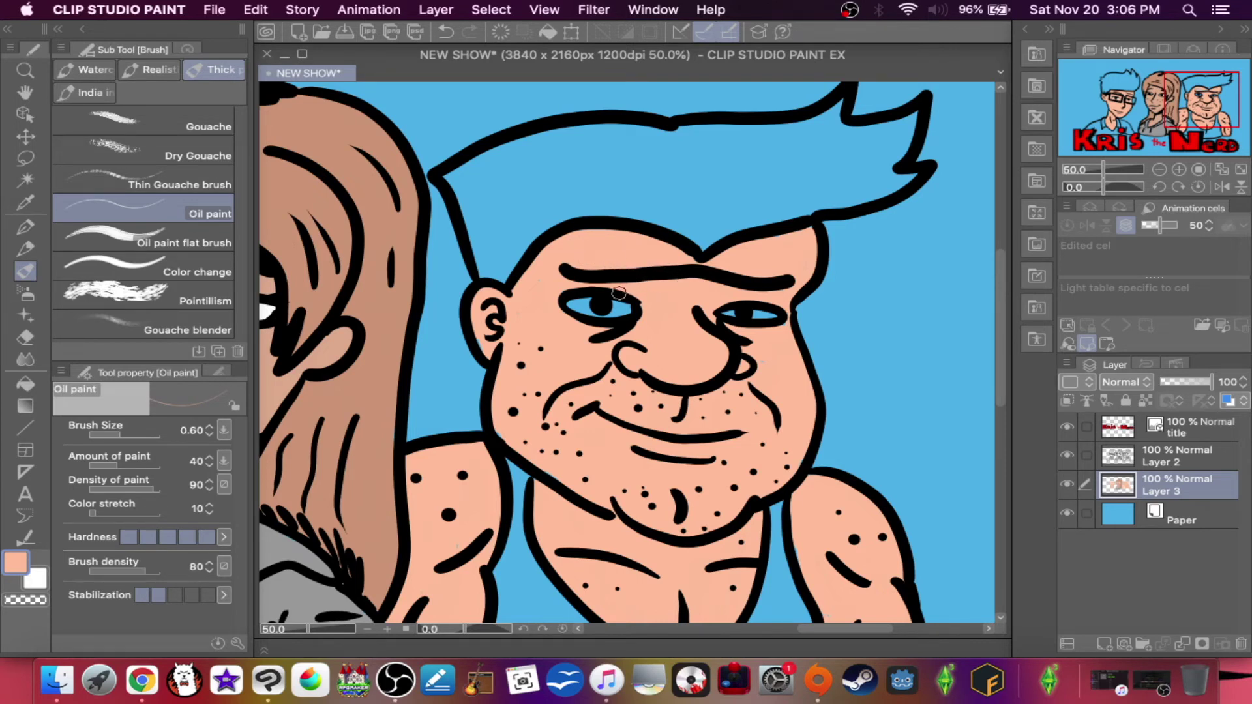
- Switch the drawing colour to white and paint the whites of both of the stubbled man's eyes
scroll(610, 306, down, 2)
click(23, 586)
drag(599, 270, 569, 259)
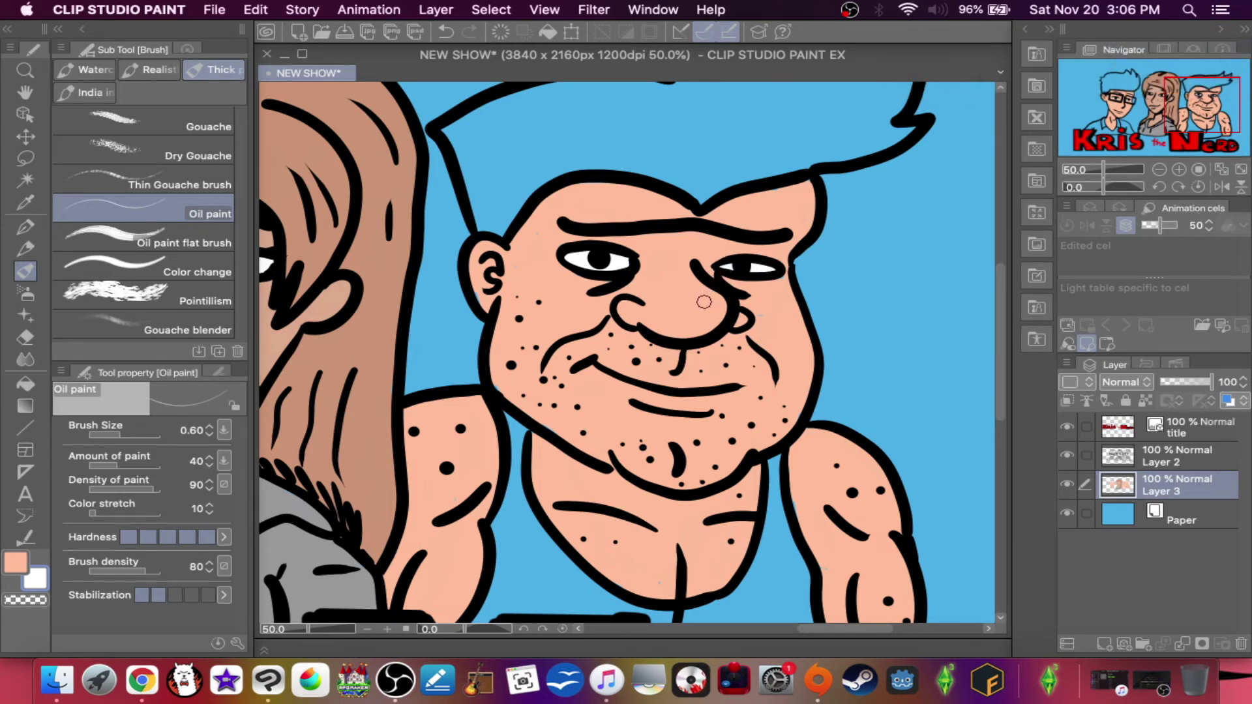
- Paint the stubbled man's tank top white down to the title lettering, enlarging the brush to 1.00 for the wide areas
scroll(510, 337, down, 5)
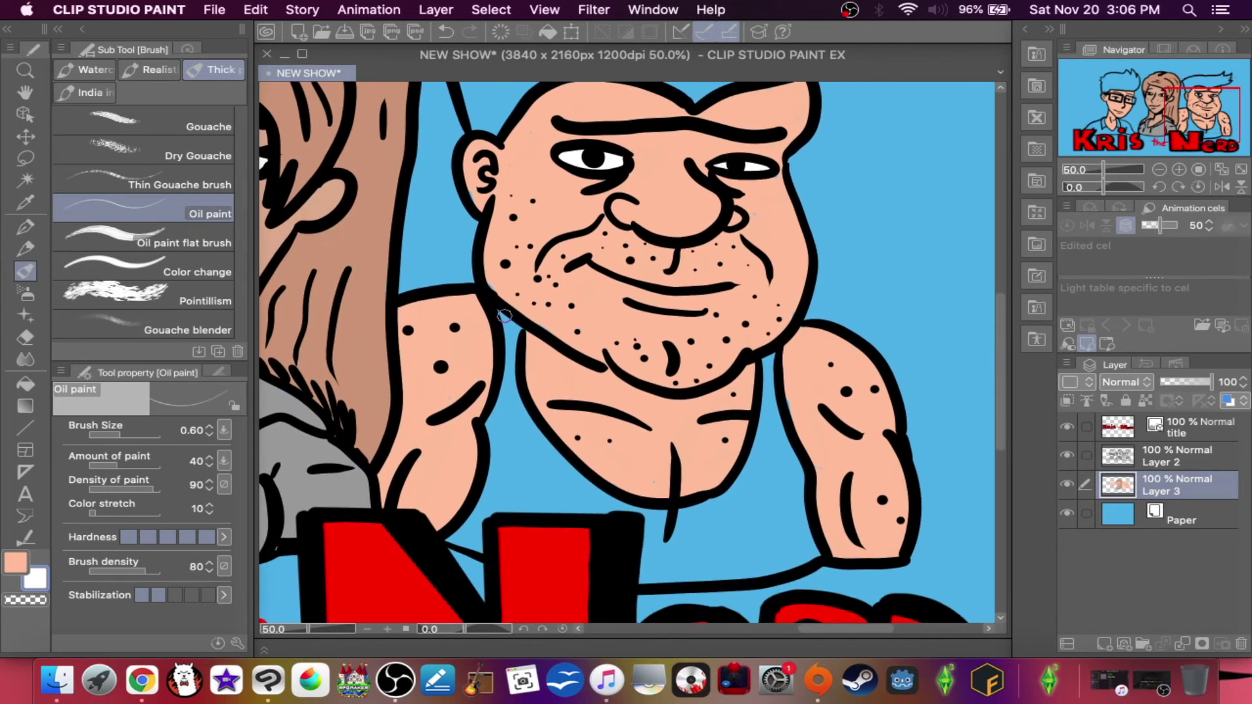
drag(512, 331, 512, 327)
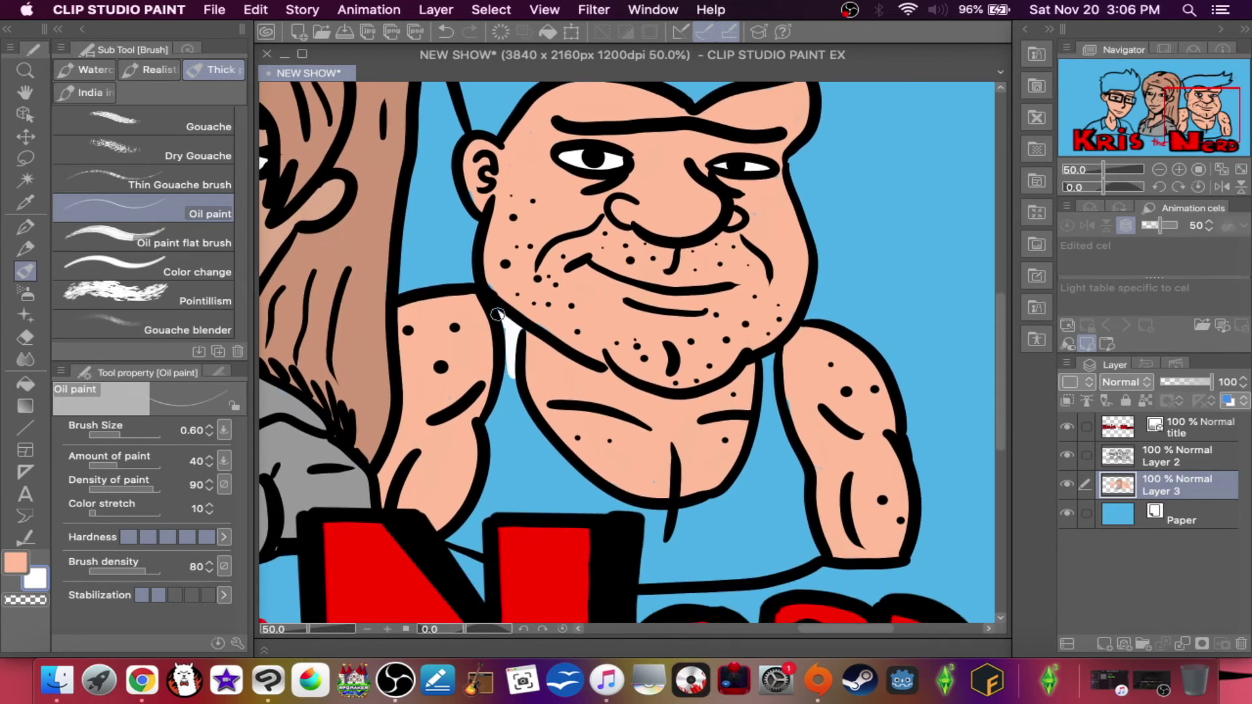
mouse_move(509, 349)
mouse_down()
mouse_move(494, 426)
mouse_move(515, 434)
mouse_move(507, 408)
mouse_up()
mouse_move(526, 456)
mouse_down()
mouse_move(553, 484)
mouse_move(504, 401)
mouse_move(560, 480)
mouse_move(535, 473)
mouse_move(541, 499)
mouse_move(496, 429)
mouse_move(498, 505)
mouse_move(499, 478)
mouse_move(484, 513)
mouse_move(451, 535)
mouse_move(532, 551)
mouse_move(519, 546)
mouse_move(509, 499)
mouse_up()
key(bracketright)
mouse_move(574, 536)
mouse_down()
mouse_move(511, 397)
mouse_move(529, 439)
mouse_move(609, 506)
mouse_move(690, 523)
mouse_move(666, 525)
mouse_move(722, 495)
mouse_move(698, 525)
mouse_move(722, 514)
mouse_move(699, 512)
mouse_move(714, 500)
mouse_move(657, 514)
mouse_move(706, 524)
mouse_move(727, 503)
mouse_move(712, 528)
mouse_move(761, 483)
mouse_move(724, 514)
mouse_move(765, 452)
mouse_move(748, 482)
mouse_move(764, 418)
mouse_move(769, 430)
mouse_move(769, 359)
mouse_move(773, 461)
mouse_move(774, 435)
mouse_move(812, 552)
mouse_move(711, 575)
mouse_move(674, 558)
mouse_move(684, 545)
mouse_move(681, 574)
mouse_move(679, 555)
mouse_move(736, 553)
mouse_move(776, 479)
mouse_move(780, 520)
mouse_up()
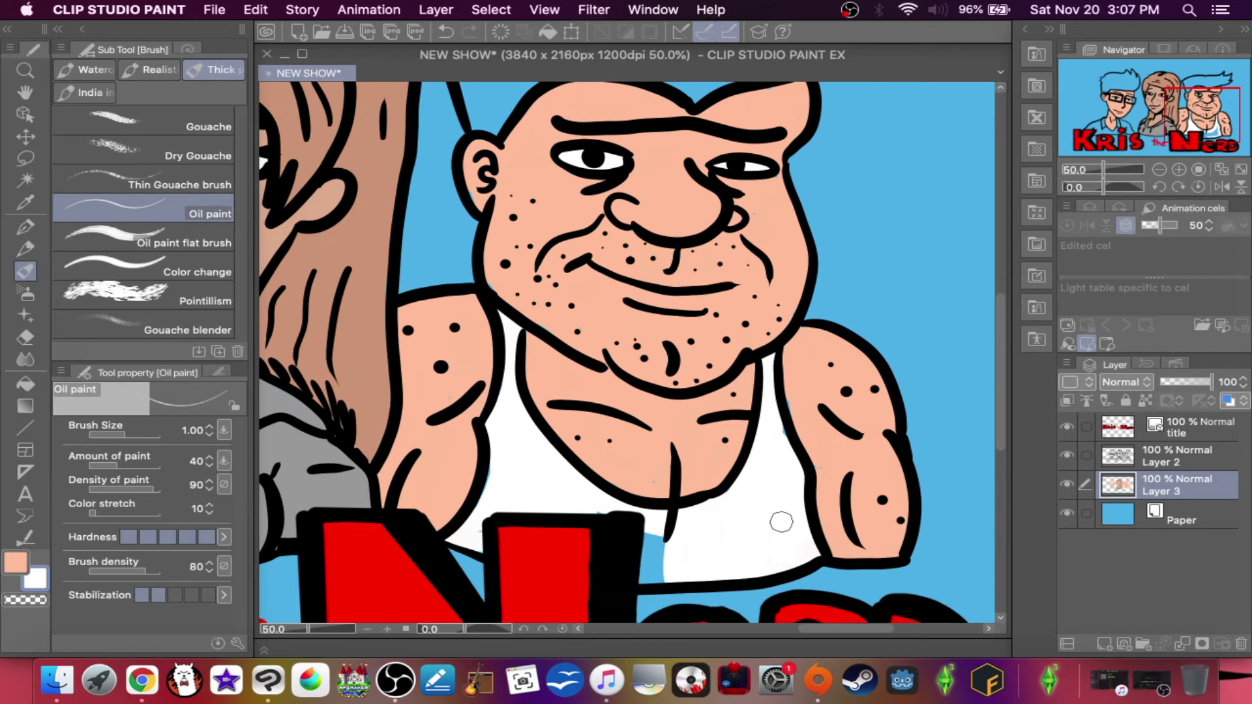
mouse_move(646, 522)
mouse_down()
mouse_move(622, 541)
mouse_move(676, 562)
mouse_move(629, 561)
mouse_up()
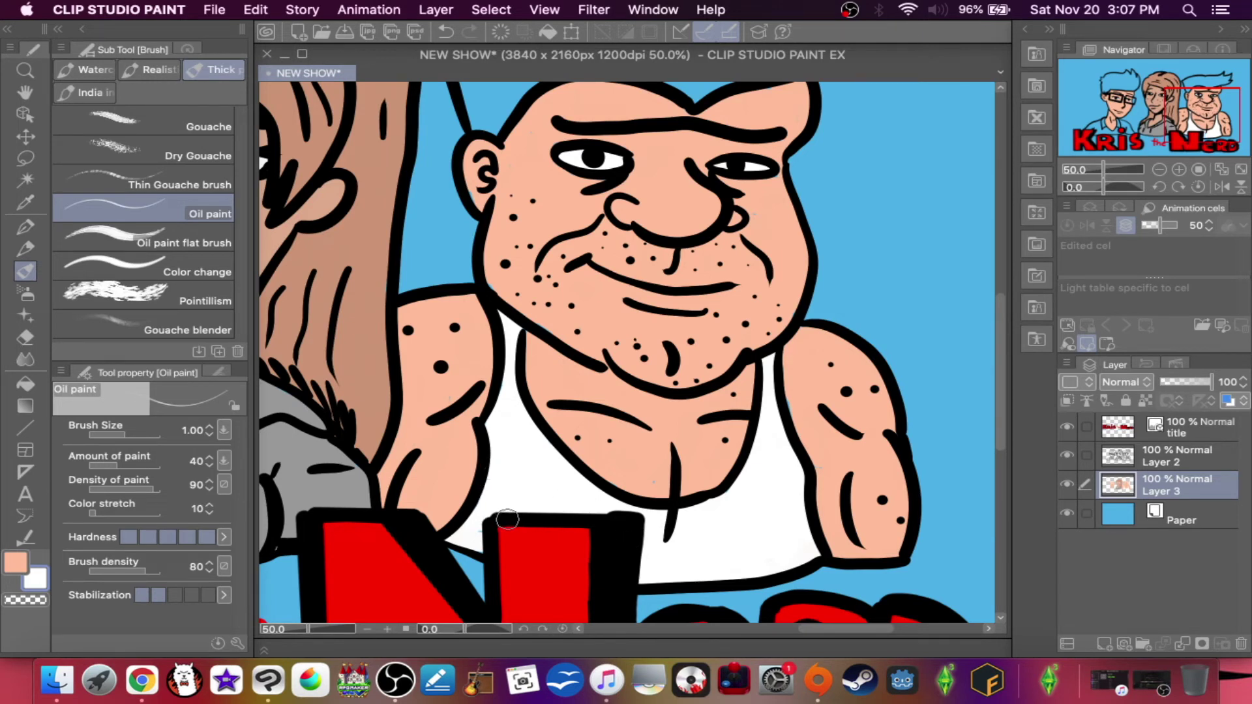
- Switch the drawing colour to grey 999999 and paint beard shadow over the stubbled man's jaw, chin, upper lip and sideburn
click(16, 562)
click(9, 562)
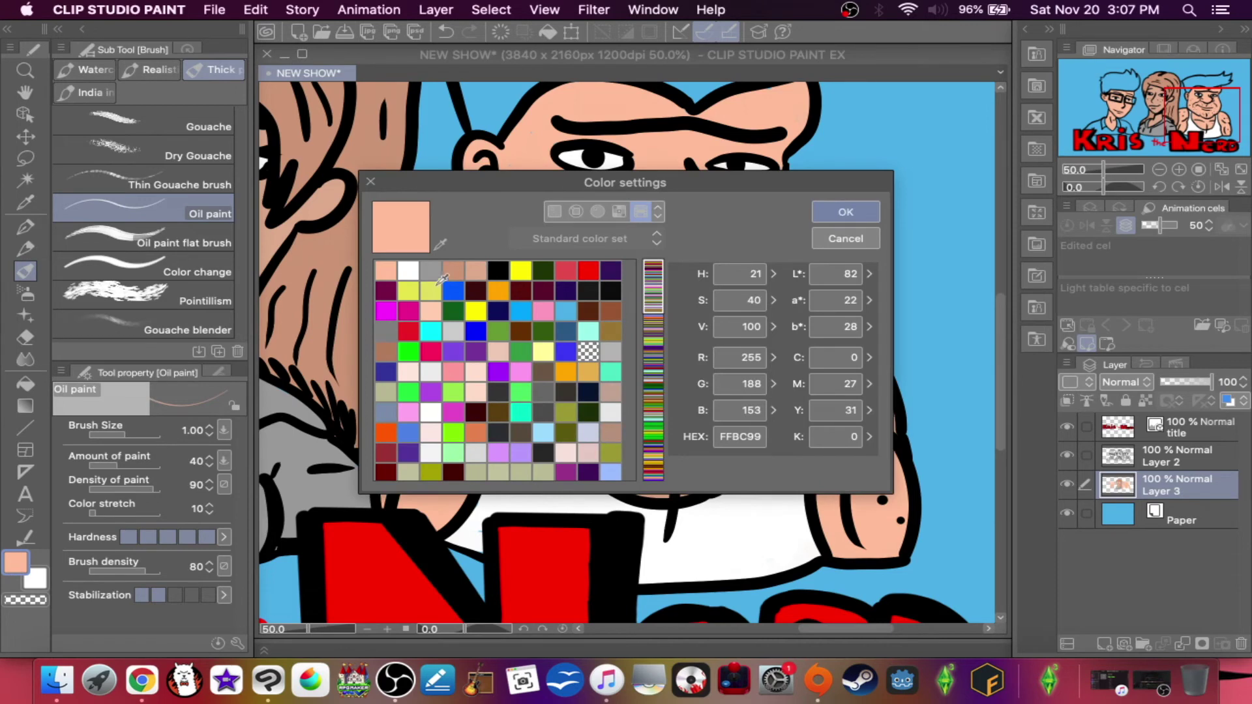
click(430, 270)
click(846, 212)
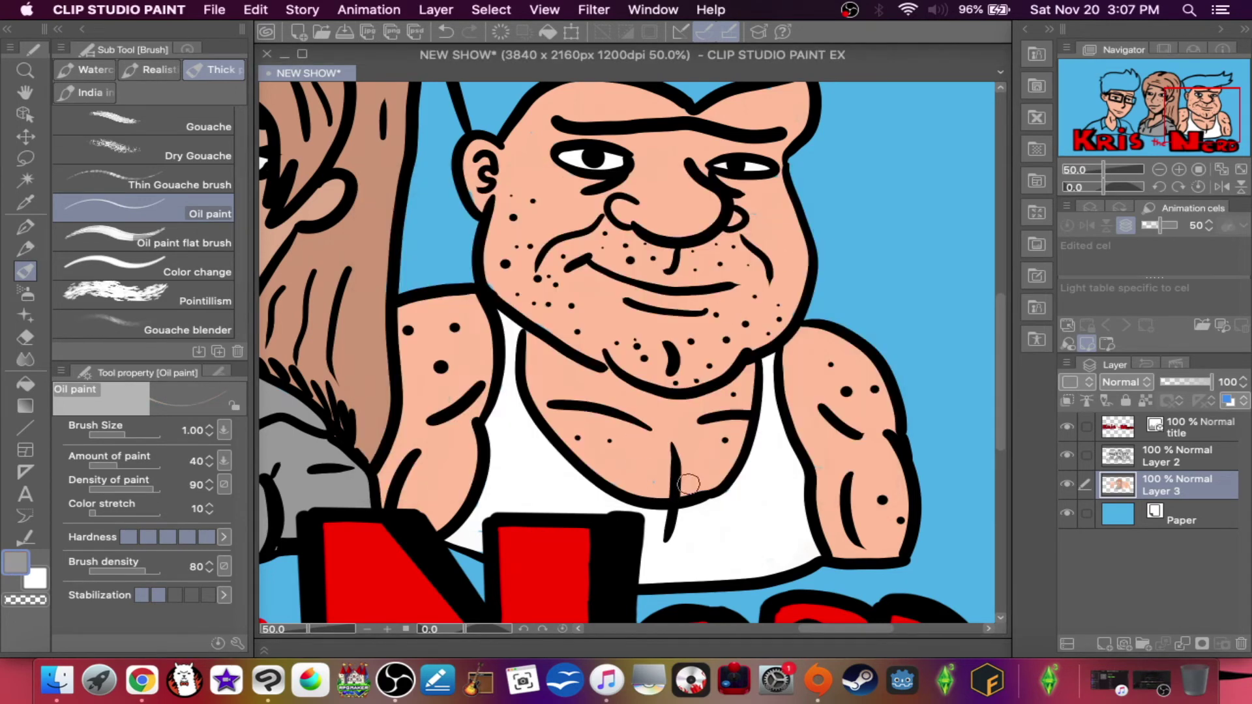
mouse_move(520, 279)
mouse_down()
mouse_move(578, 319)
mouse_move(551, 294)
mouse_move(568, 325)
mouse_move(520, 304)
mouse_move(495, 265)
mouse_move(510, 295)
mouse_move(538, 299)
mouse_move(533, 283)
mouse_move(576, 341)
mouse_move(523, 286)
mouse_move(498, 226)
mouse_move(507, 267)
mouse_move(498, 227)
mouse_move(496, 244)
mouse_move(510, 217)
mouse_move(529, 276)
mouse_move(581, 315)
mouse_move(546, 273)
mouse_move(548, 257)
mouse_move(557, 268)
mouse_move(581, 244)
mouse_move(597, 254)
mouse_move(634, 243)
mouse_move(653, 268)
mouse_move(666, 266)
mouse_move(582, 240)
mouse_move(606, 231)
mouse_move(686, 270)
mouse_move(725, 253)
mouse_move(744, 275)
mouse_move(749, 258)
mouse_move(771, 311)
mouse_move(768, 326)
mouse_move(746, 306)
mouse_move(735, 344)
mouse_move(795, 296)
mouse_move(791, 314)
mouse_move(729, 346)
mouse_move(728, 329)
mouse_move(716, 352)
mouse_move(726, 365)
mouse_move(694, 375)
mouse_move(641, 363)
mouse_move(615, 340)
mouse_move(630, 337)
mouse_move(643, 345)
mouse_move(621, 341)
mouse_move(626, 361)
mouse_move(670, 346)
mouse_move(600, 329)
mouse_move(707, 330)
mouse_move(747, 297)
mouse_move(611, 332)
mouse_move(566, 295)
mouse_up()
drag(621, 336, 678, 385)
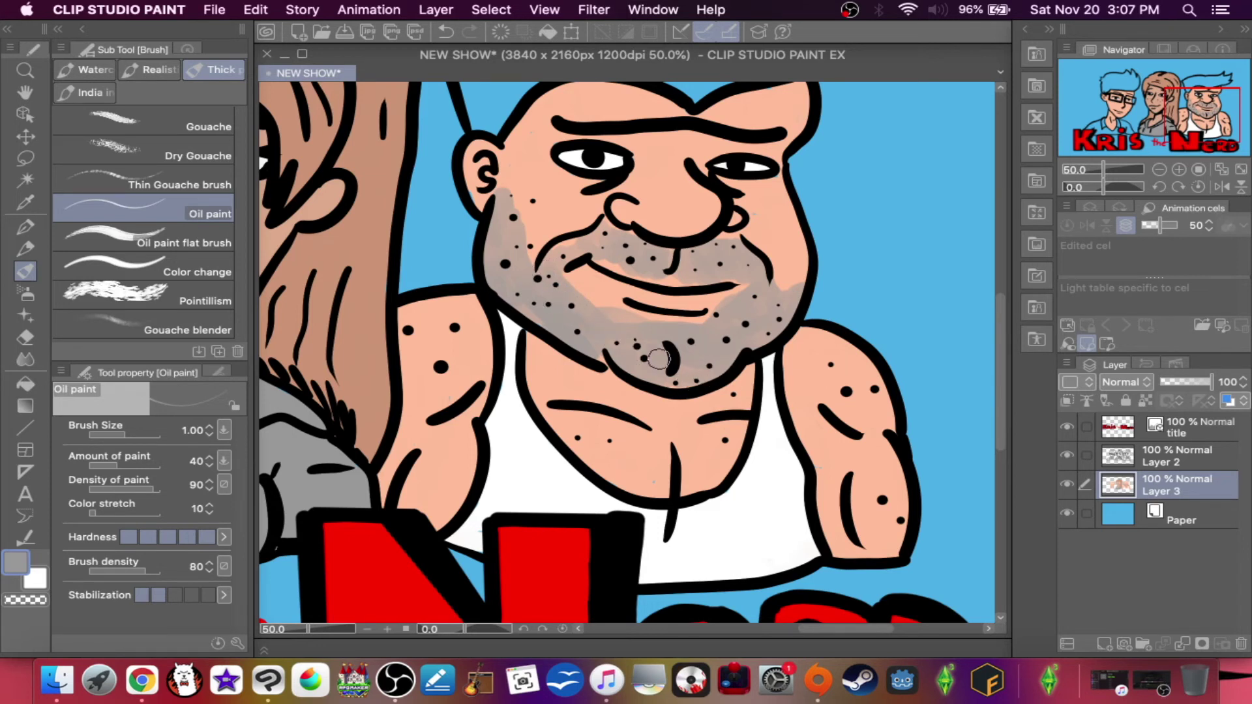
mouse_move(499, 190)
mouse_down()
mouse_move(505, 149)
mouse_move(530, 248)
mouse_move(524, 236)
mouse_move(518, 282)
mouse_up()
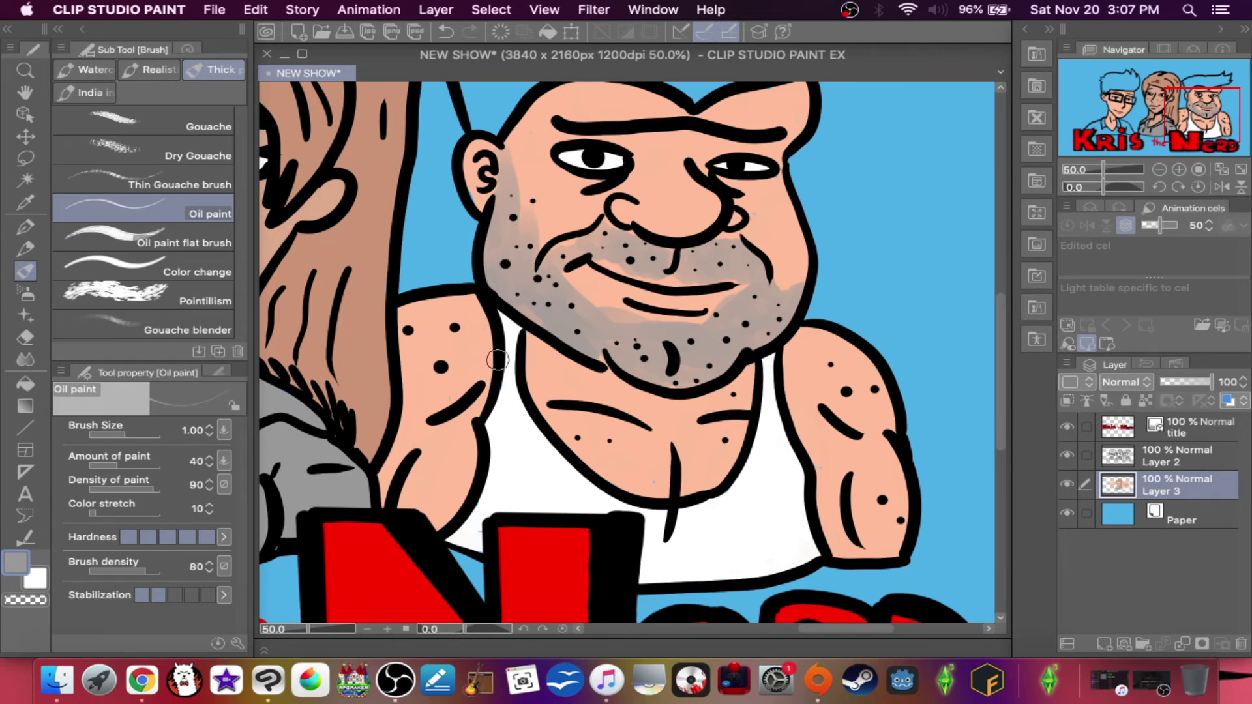
- Shade the stubbled man's white tank top in grey along the straps and around the neckline
drag(515, 326, 501, 314)
mouse_move(754, 461)
mouse_down()
mouse_move(715, 546)
mouse_move(751, 474)
mouse_move(694, 549)
mouse_move(703, 516)
mouse_move(676, 545)
mouse_move(639, 535)
mouse_move(608, 493)
mouse_move(627, 509)
mouse_move(609, 511)
mouse_move(580, 484)
mouse_move(564, 490)
mouse_move(578, 507)
mouse_move(538, 450)
mouse_move(573, 468)
mouse_move(533, 427)
mouse_move(536, 438)
mouse_move(518, 404)
mouse_up()
mouse_move(599, 507)
mouse_down()
mouse_move(685, 531)
mouse_move(749, 480)
mouse_move(760, 439)
mouse_move(739, 392)
mouse_move(764, 420)
mouse_move(767, 361)
mouse_up()
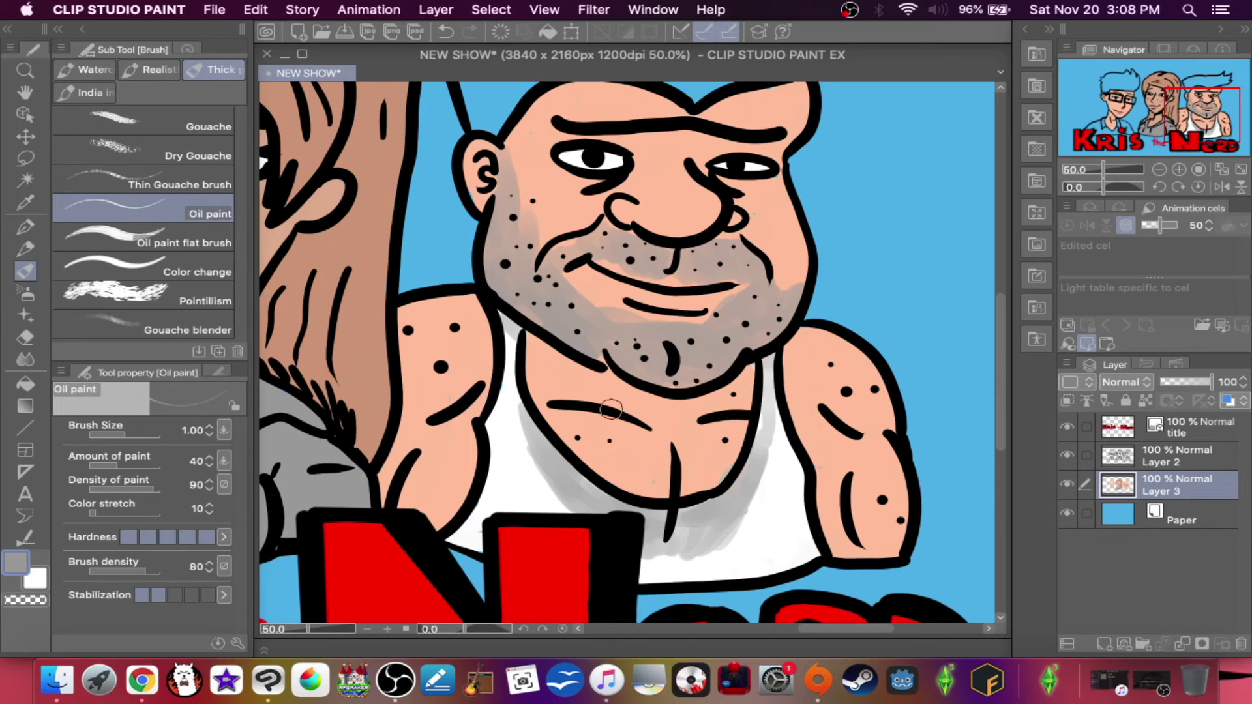
- Switch the drawing colour to orange FF5800 and fill in the stubbled man's hair
drag(585, 316, 589, 496)
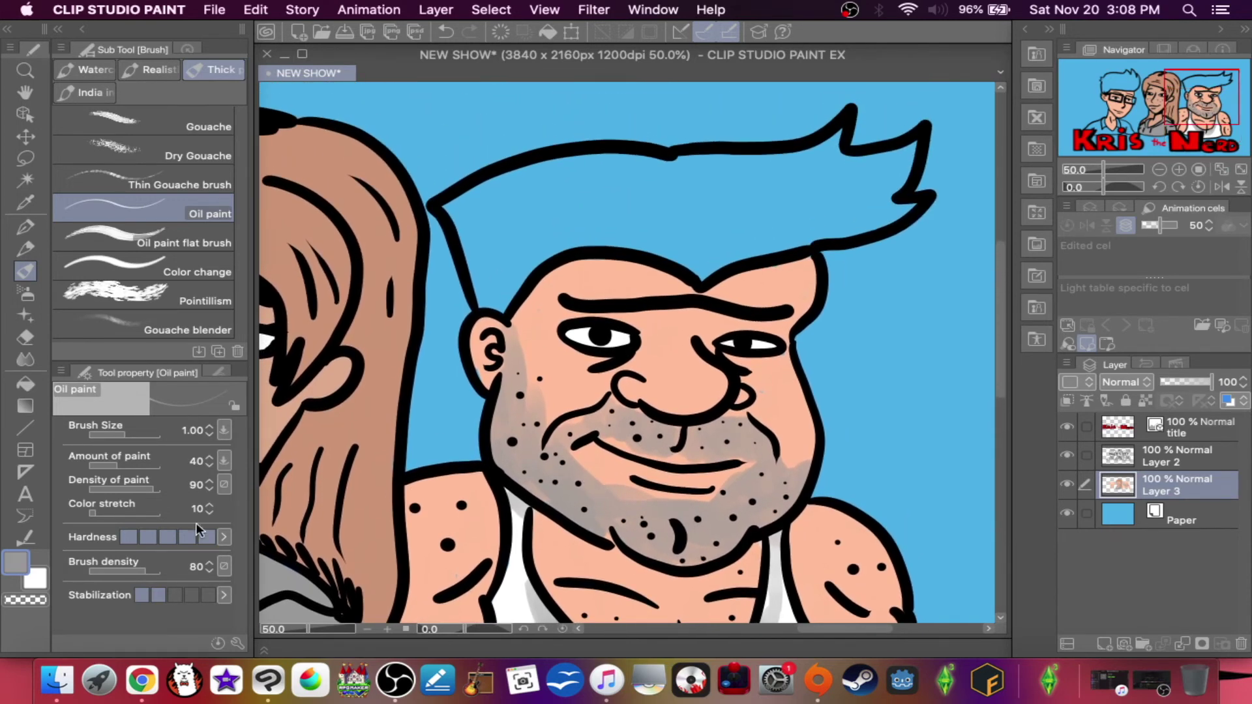
click(13, 563)
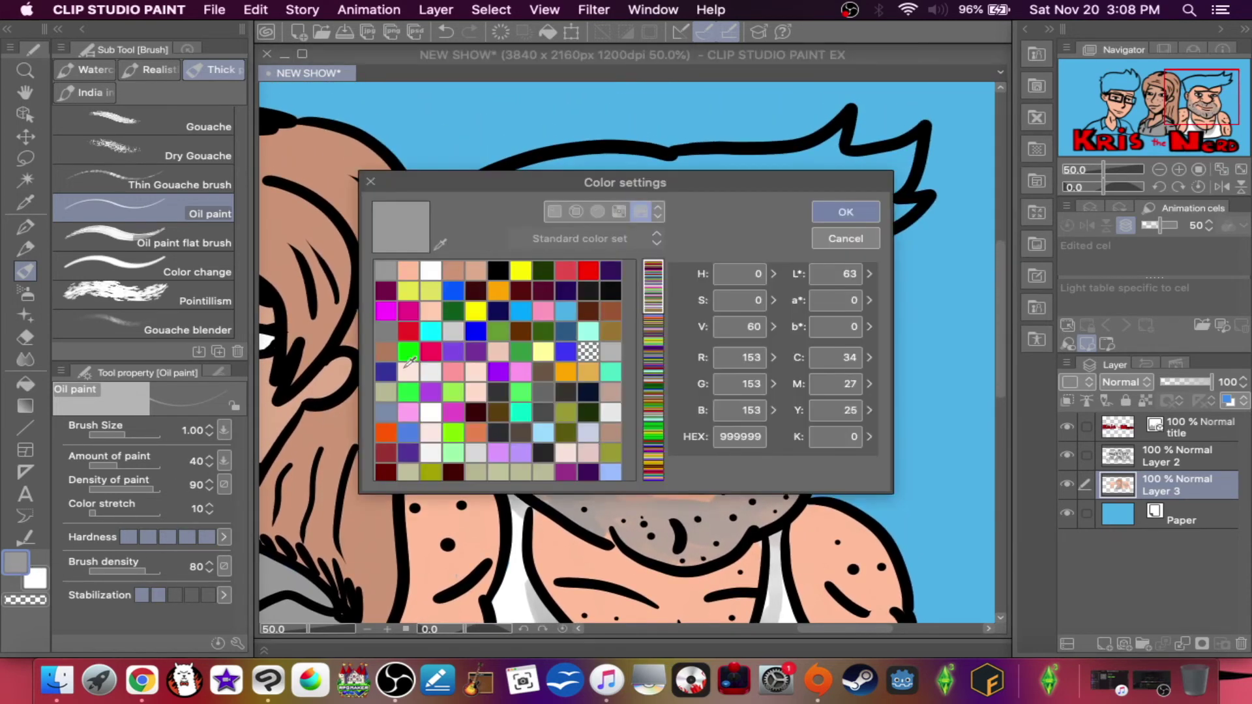
click(386, 432)
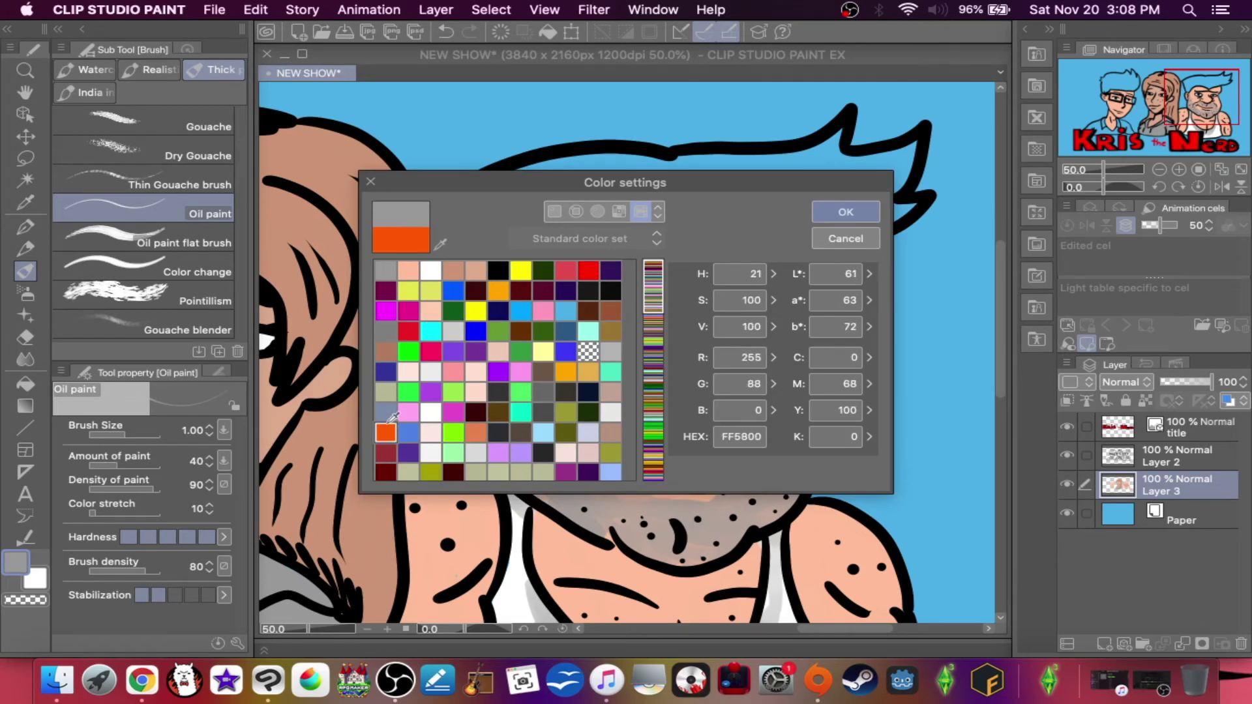
click(845, 212)
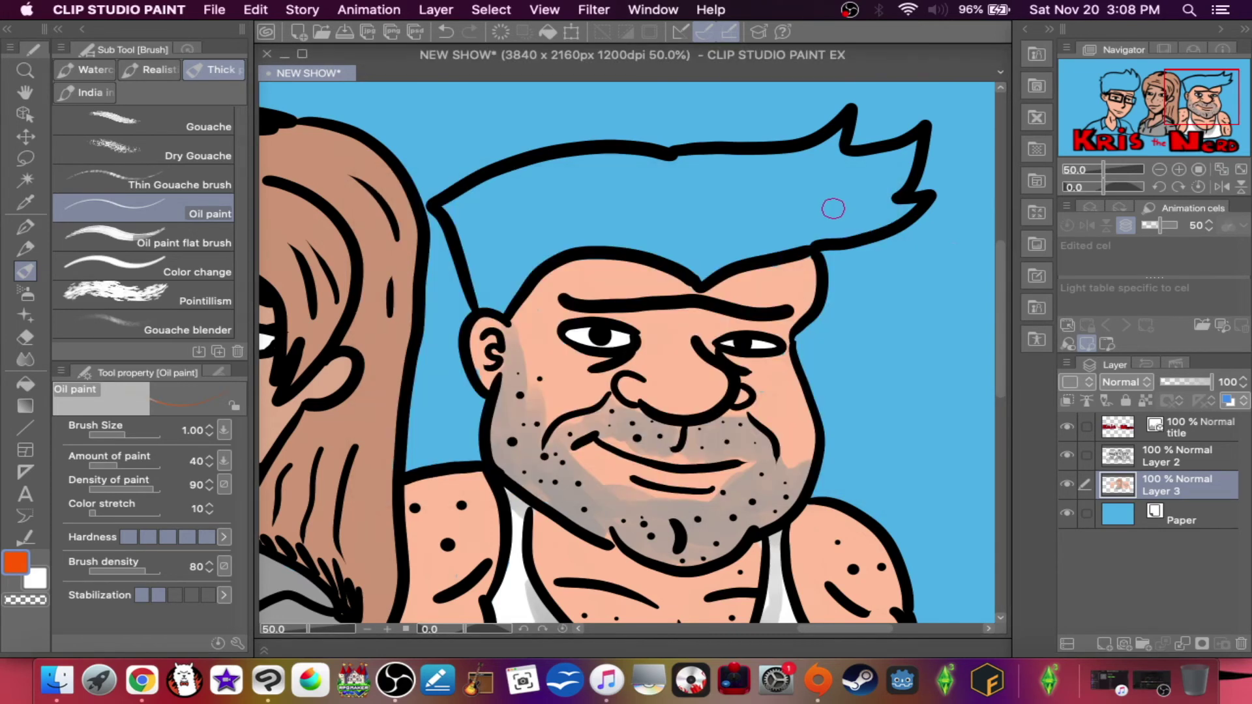
mouse_move(486, 289)
mouse_down()
mouse_move(452, 204)
mouse_move(503, 254)
mouse_move(491, 230)
mouse_move(480, 225)
mouse_move(511, 285)
mouse_move(553, 230)
mouse_move(630, 227)
mouse_move(556, 240)
mouse_move(656, 232)
mouse_move(601, 229)
mouse_move(707, 275)
mouse_move(689, 233)
mouse_move(719, 262)
mouse_move(848, 215)
mouse_move(870, 214)
mouse_move(830, 227)
mouse_move(905, 211)
mouse_move(830, 232)
mouse_move(883, 199)
mouse_move(908, 148)
mouse_move(843, 216)
mouse_move(886, 154)
mouse_move(800, 215)
mouse_move(868, 161)
mouse_move(806, 211)
mouse_move(862, 206)
mouse_move(821, 214)
mouse_move(809, 190)
mouse_move(788, 218)
mouse_move(817, 153)
mouse_move(755, 232)
mouse_move(707, 249)
mouse_move(718, 249)
mouse_move(763, 185)
mouse_move(802, 159)
mouse_move(676, 165)
mouse_move(665, 176)
mouse_move(726, 222)
mouse_move(682, 196)
mouse_move(671, 224)
mouse_move(595, 202)
mouse_move(531, 224)
mouse_move(503, 194)
mouse_move(545, 189)
mouse_move(534, 179)
mouse_move(491, 190)
mouse_move(567, 160)
mouse_move(574, 190)
mouse_move(595, 168)
mouse_move(660, 165)
mouse_move(613, 197)
mouse_up()
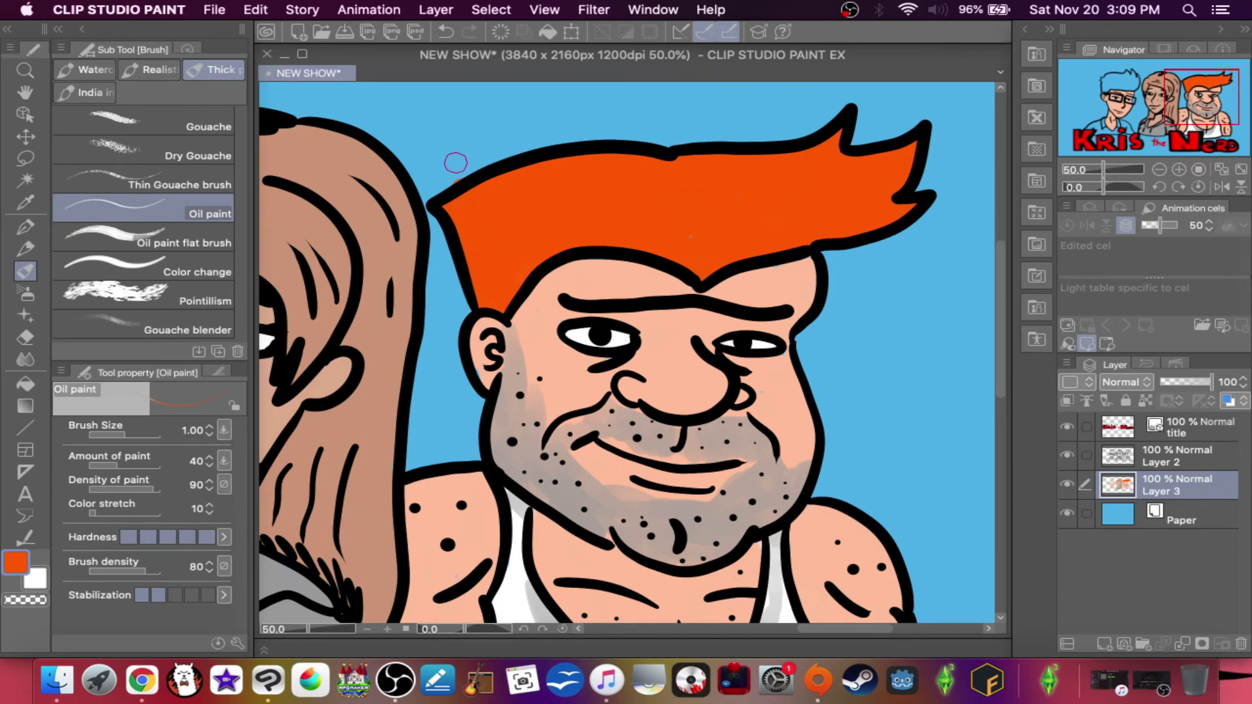
key(e)
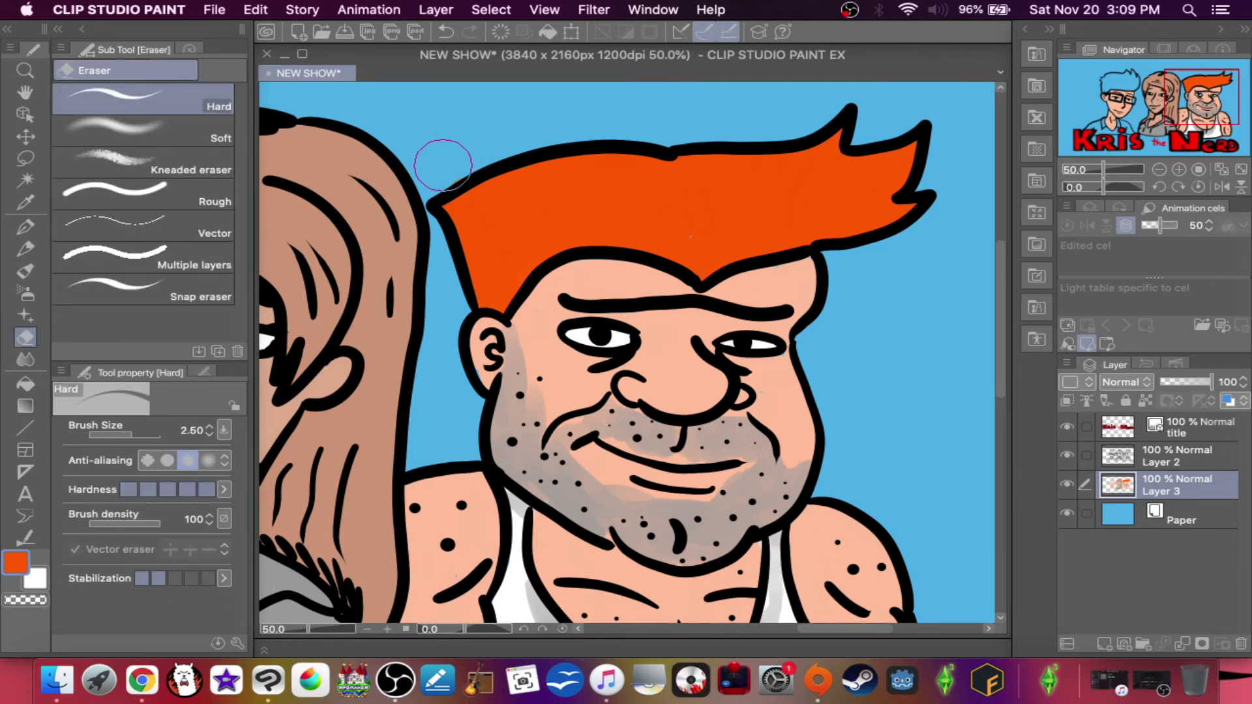
key(b)
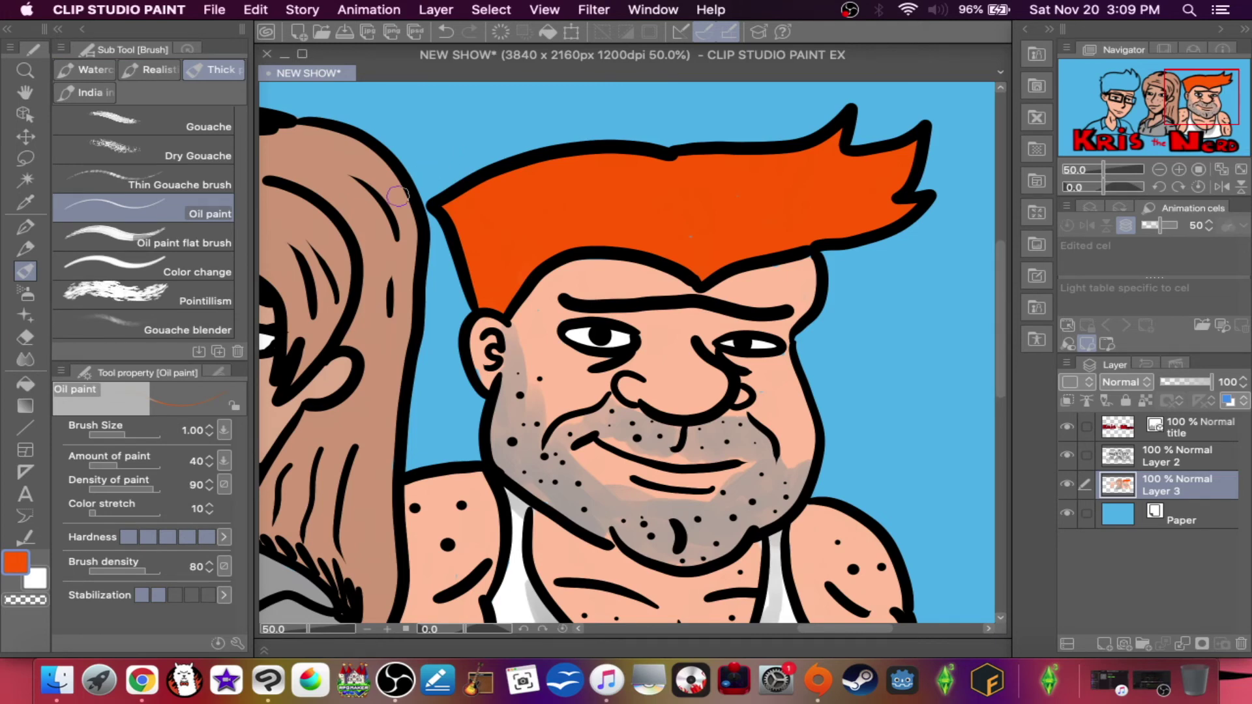
- Paint the bespectacled man's hair orange, using a 0.50 to 0.60 brush at the edges and 1.00 for the wide areas
scroll(481, 319, left, 10)
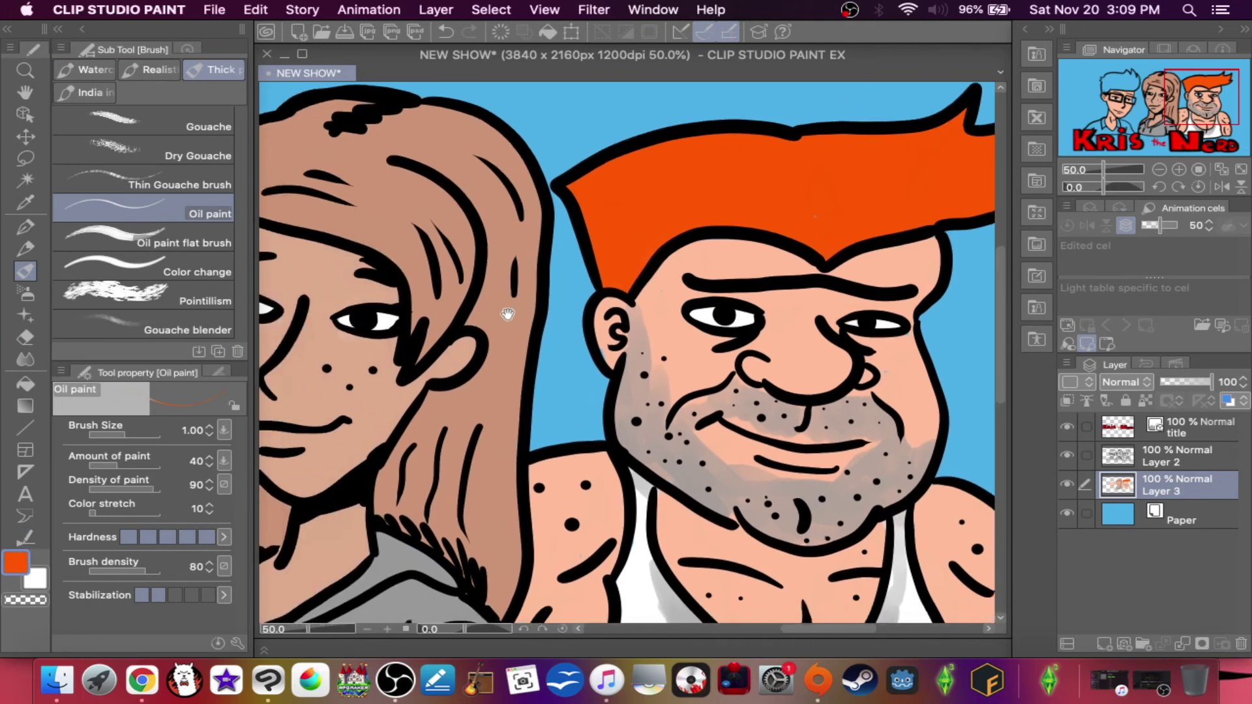
mouse_move(433, 315)
mouse_down()
mouse_move(389, 364)
mouse_move(398, 388)
mouse_move(389, 359)
mouse_move(370, 362)
mouse_move(372, 262)
mouse_move(346, 254)
mouse_move(387, 253)
mouse_up()
key(bracketleft)
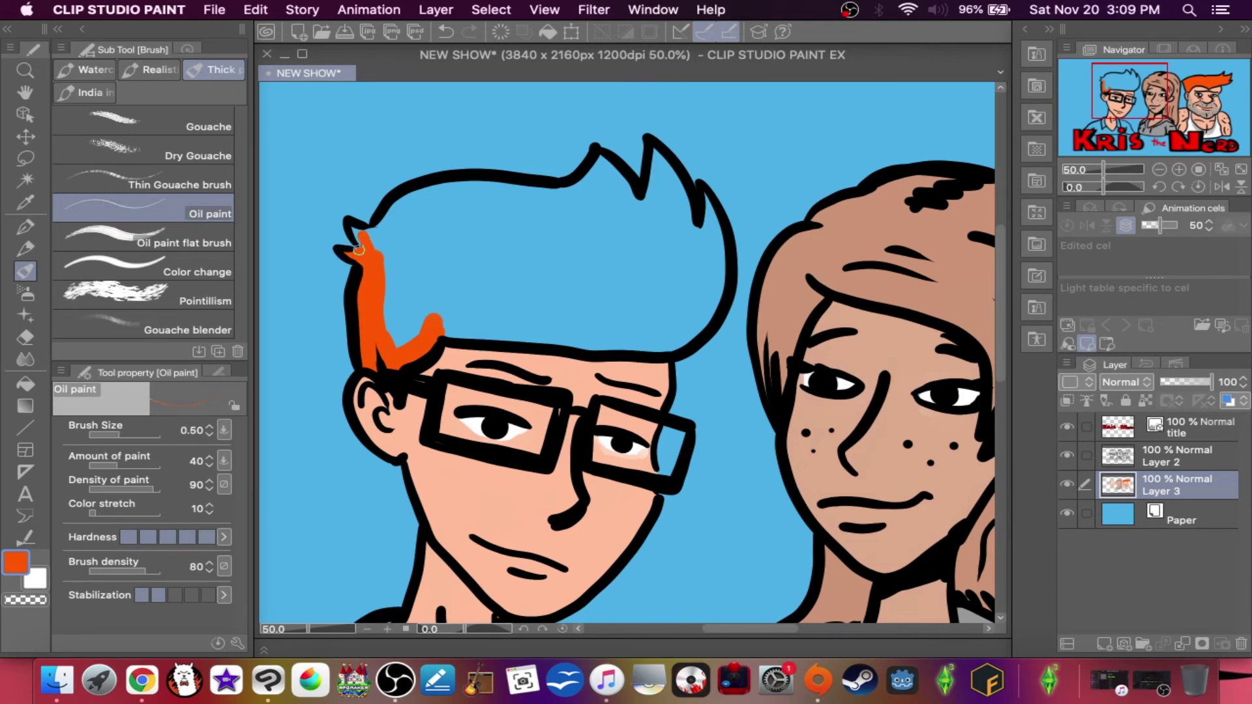
drag(372, 245, 385, 254)
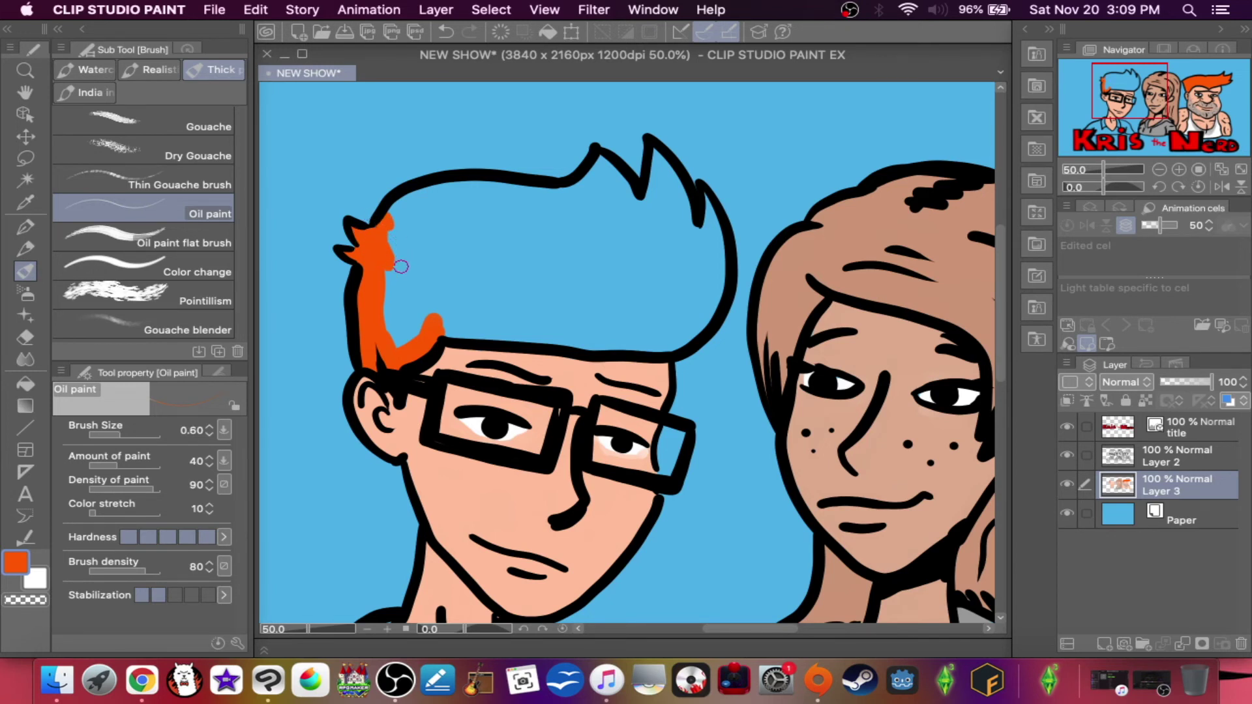
key(bracketright)
mouse_move(429, 233)
mouse_down()
mouse_move(421, 297)
mouse_move(404, 287)
mouse_move(414, 307)
mouse_move(395, 329)
mouse_move(401, 215)
mouse_move(512, 196)
mouse_move(456, 192)
mouse_move(599, 201)
mouse_move(580, 202)
mouse_move(597, 159)
mouse_move(629, 218)
mouse_move(649, 209)
mouse_move(651, 155)
mouse_move(685, 258)
mouse_move(660, 261)
mouse_move(691, 249)
mouse_move(702, 201)
mouse_move(701, 316)
mouse_move(717, 261)
mouse_move(673, 342)
mouse_move(457, 330)
mouse_move(593, 310)
mouse_move(456, 305)
mouse_move(518, 324)
mouse_move(516, 335)
mouse_up()
mouse_move(688, 264)
mouse_down()
mouse_move(674, 322)
mouse_move(690, 255)
mouse_move(636, 326)
mouse_move(644, 244)
mouse_move(633, 238)
mouse_move(606, 308)
mouse_move(604, 192)
mouse_move(600, 273)
mouse_move(575, 294)
mouse_up()
mouse_move(546, 225)
mouse_down()
mouse_move(536, 273)
mouse_move(561, 306)
mouse_move(525, 263)
mouse_move(513, 305)
mouse_move(451, 282)
mouse_up()
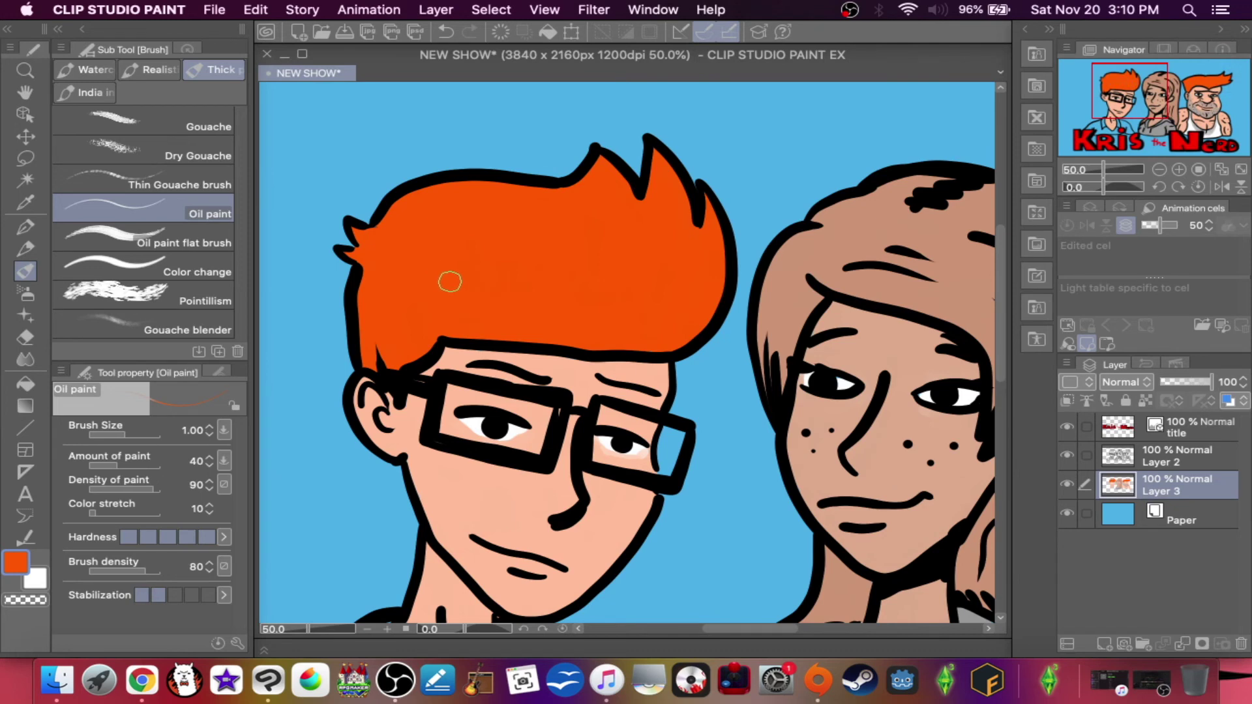
- Switch back to grey 999999 and shade the stubbled man's hair above the ear, adding grey streaks across the orange top
scroll(472, 285, down, 3)
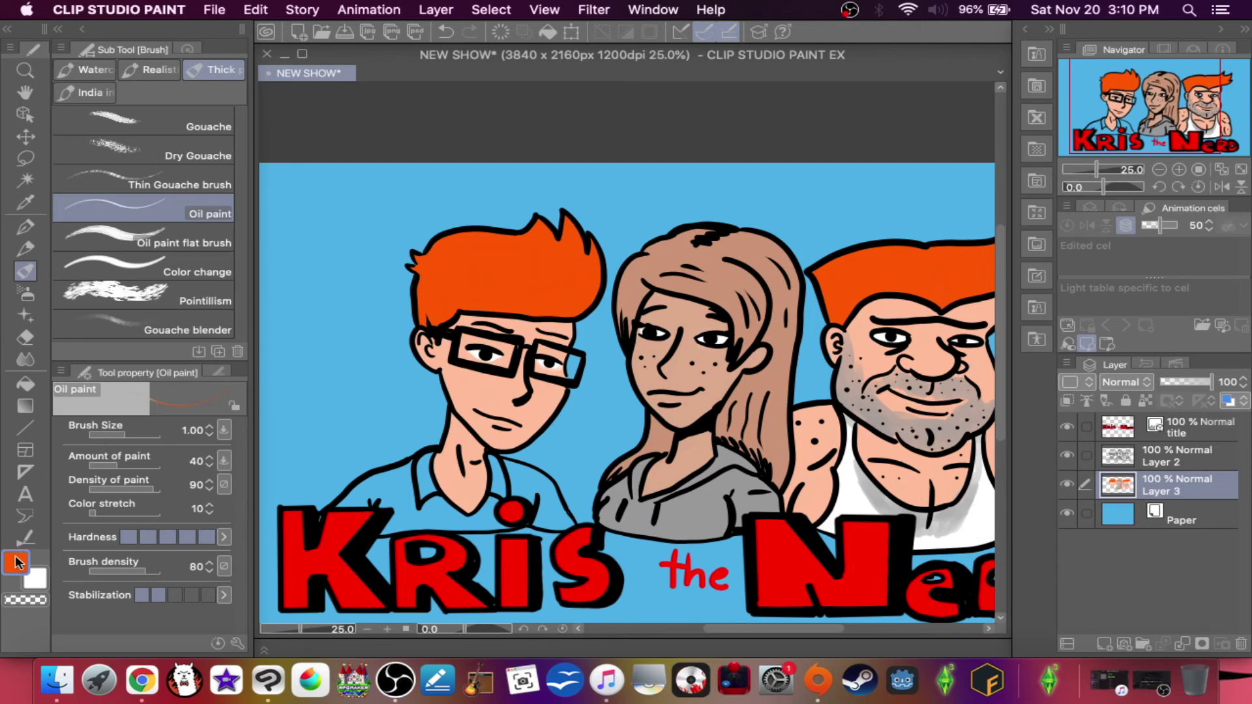
click(15, 563)
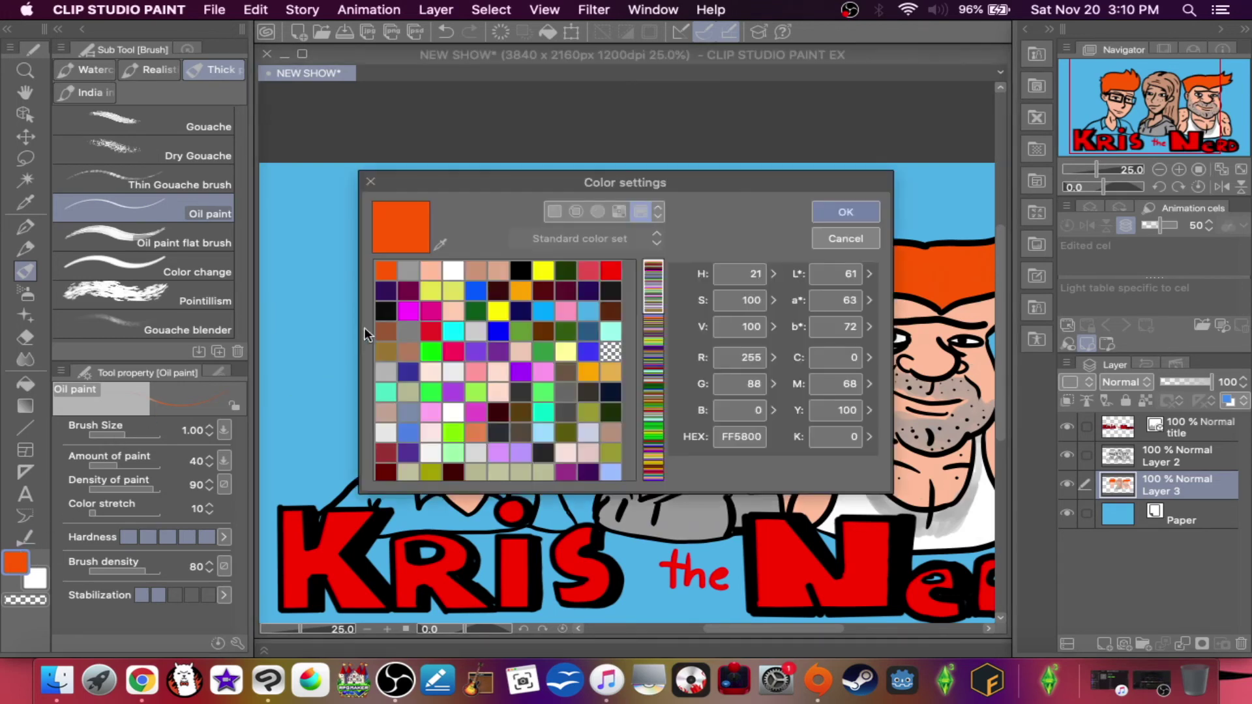
click(411, 268)
click(846, 212)
drag(827, 275, 711, 248)
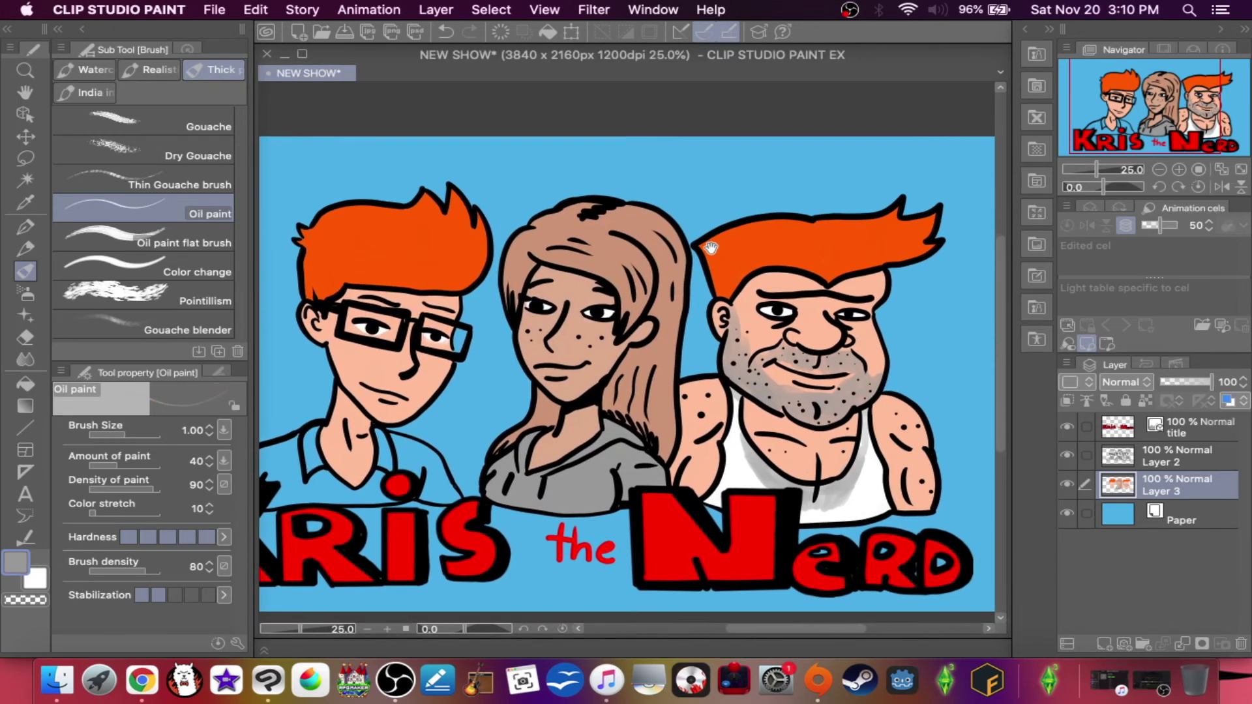
key(super+plus)
key(super+plus)
key(super+plus)
mouse_move(757, 323)
mouse_down()
mouse_move(733, 302)
mouse_move(744, 339)
mouse_move(789, 314)
mouse_move(782, 324)
mouse_move(731, 290)
mouse_move(799, 290)
mouse_move(714, 277)
mouse_move(789, 294)
mouse_move(731, 287)
mouse_move(734, 341)
mouse_move(785, 299)
mouse_move(714, 277)
mouse_move(724, 323)
mouse_move(756, 311)
mouse_move(636, 273)
mouse_move(433, 258)
mouse_move(429, 302)
mouse_move(397, 297)
mouse_move(427, 247)
mouse_move(447, 255)
mouse_move(457, 287)
mouse_up()
mouse_move(671, 197)
mouse_down()
mouse_move(645, 150)
mouse_move(668, 165)
mouse_up()
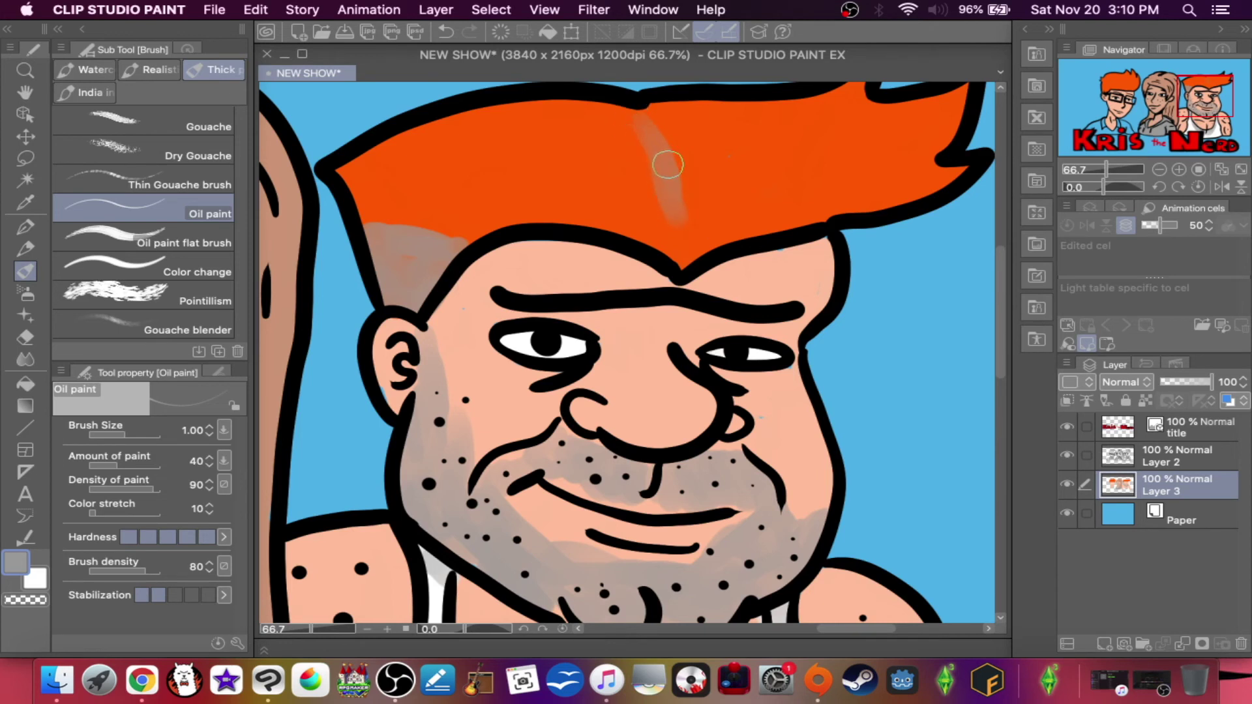
mouse_move(611, 184)
mouse_down()
mouse_move(578, 173)
mouse_move(469, 179)
mouse_up()
mouse_move(610, 143)
mouse_down()
mouse_move(570, 144)
mouse_move(447, 157)
mouse_up()
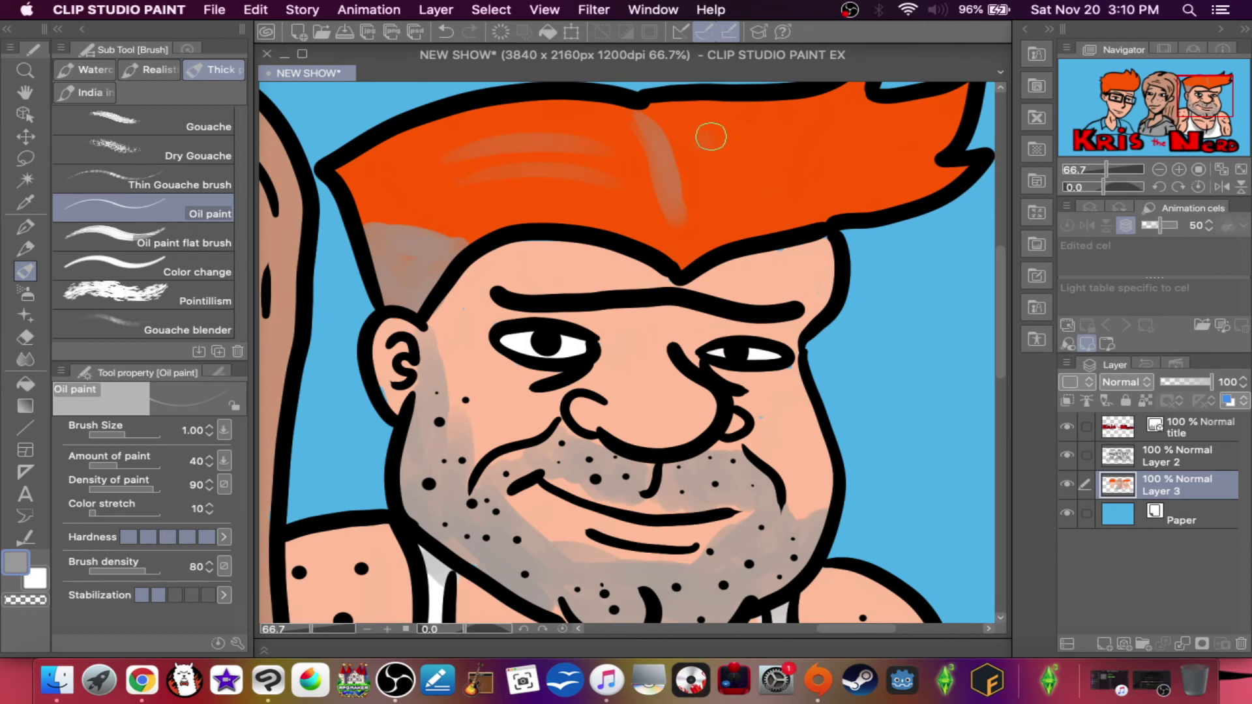
scroll(634, 269, down, 2)
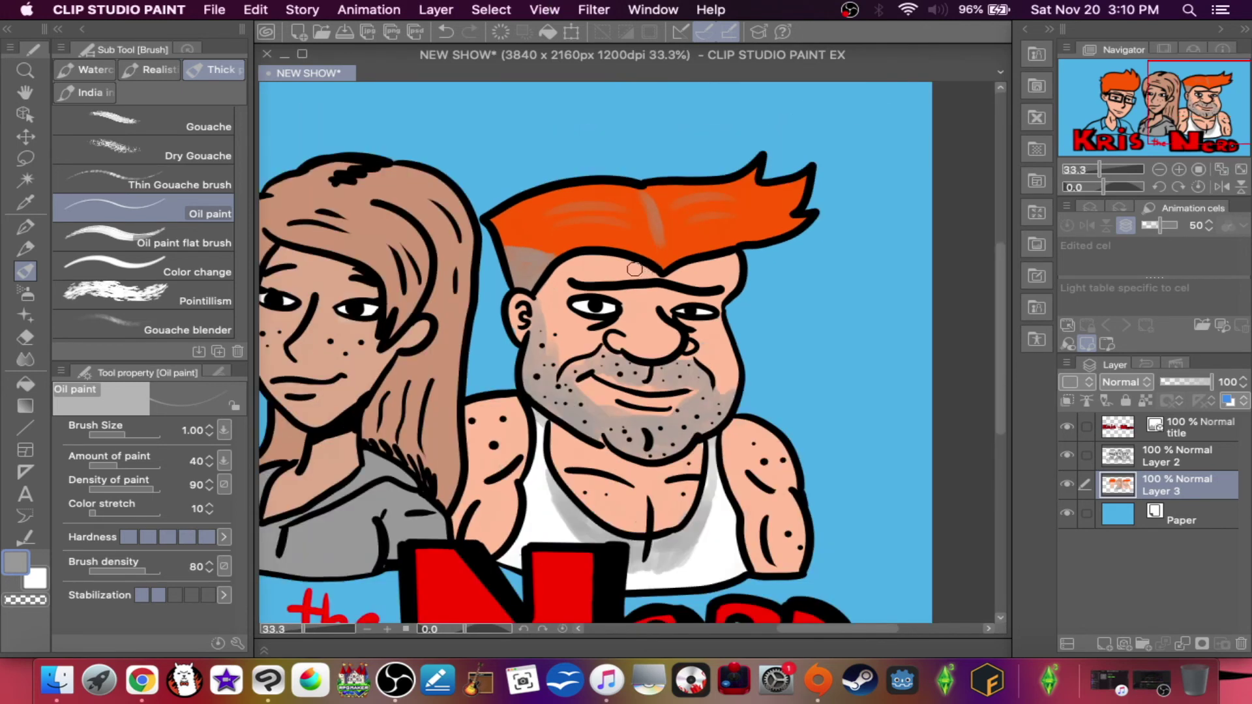
- Switch the drawing colour to white and paint the bespectacled man's collared shirt down to the title lettering
drag(480, 364, 548, 280)
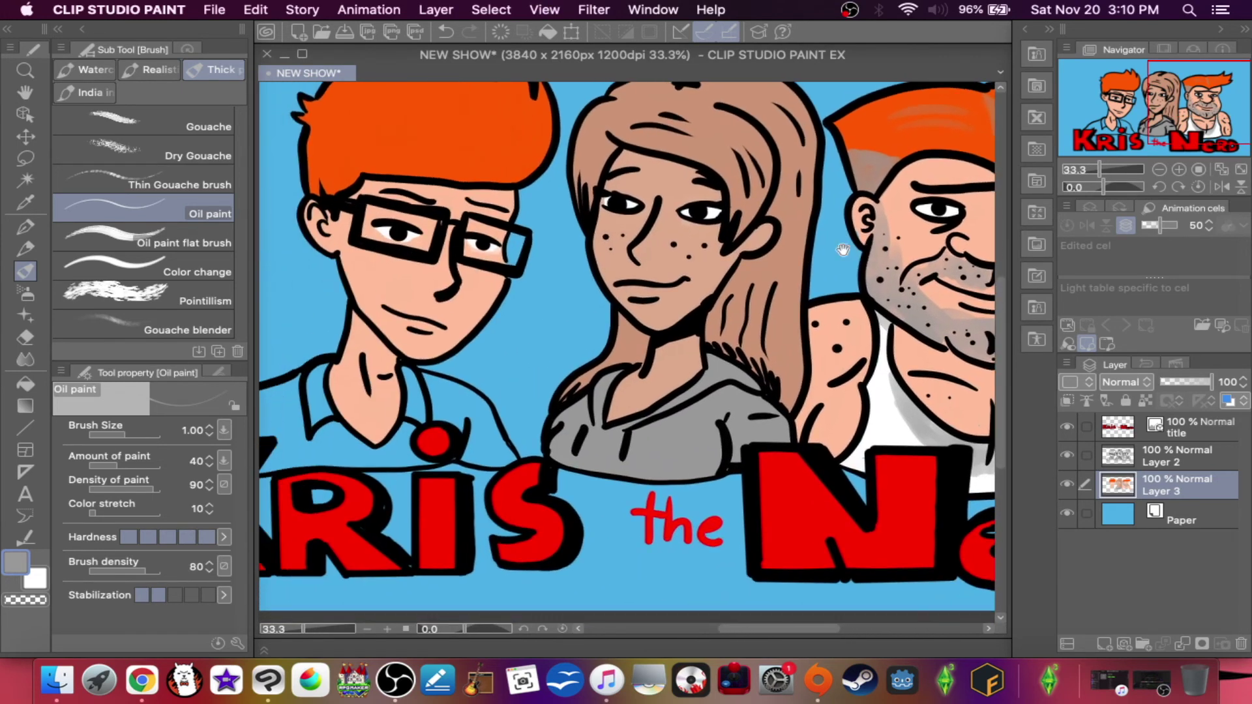
drag(525, 326, 595, 291)
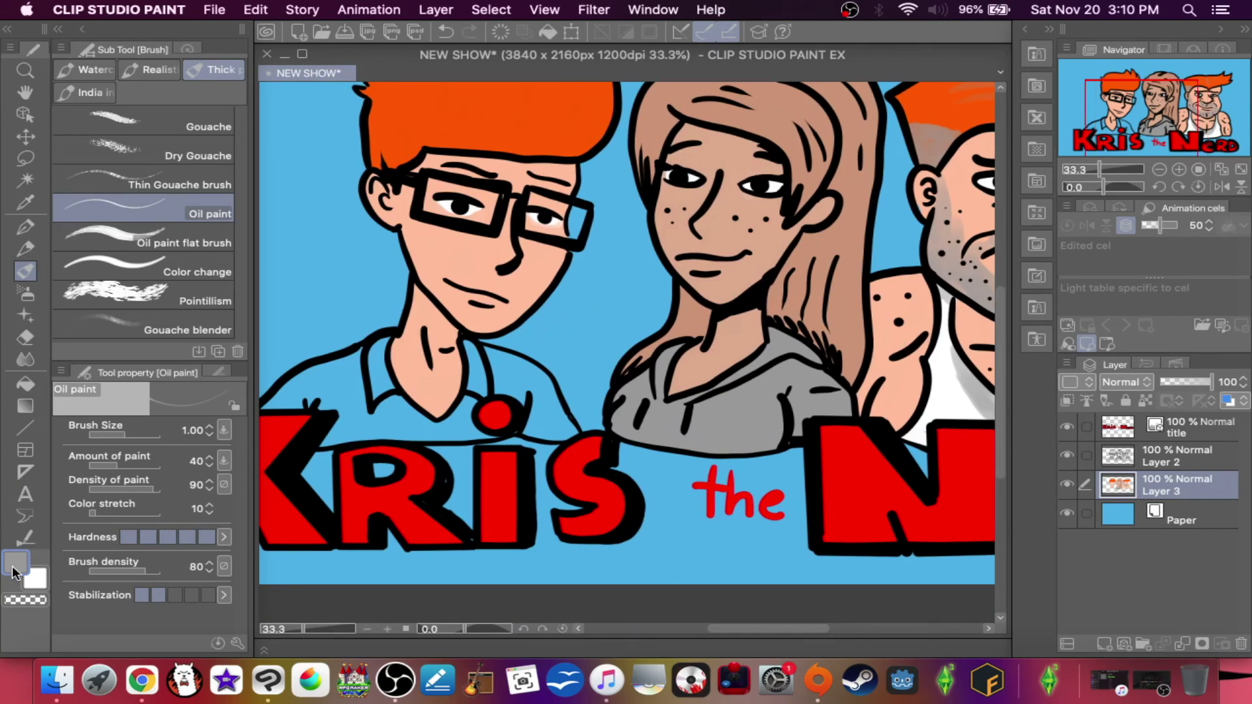
click(15, 567)
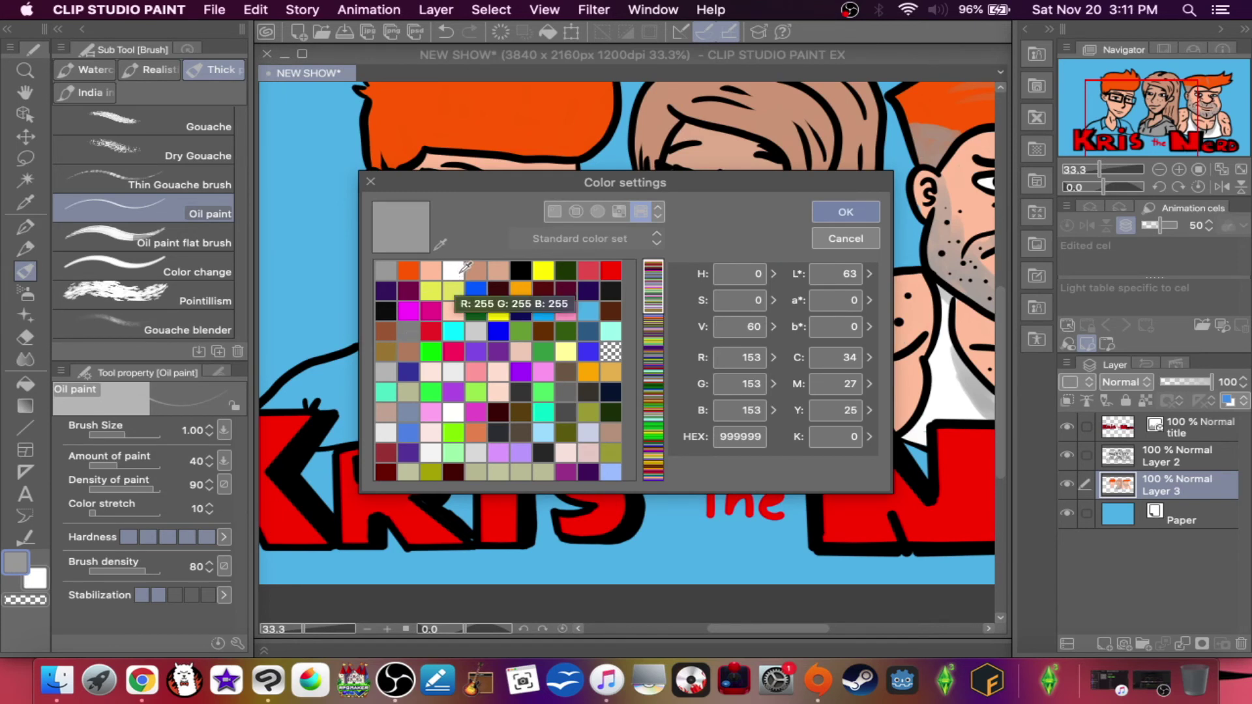
click(464, 266)
click(824, 215)
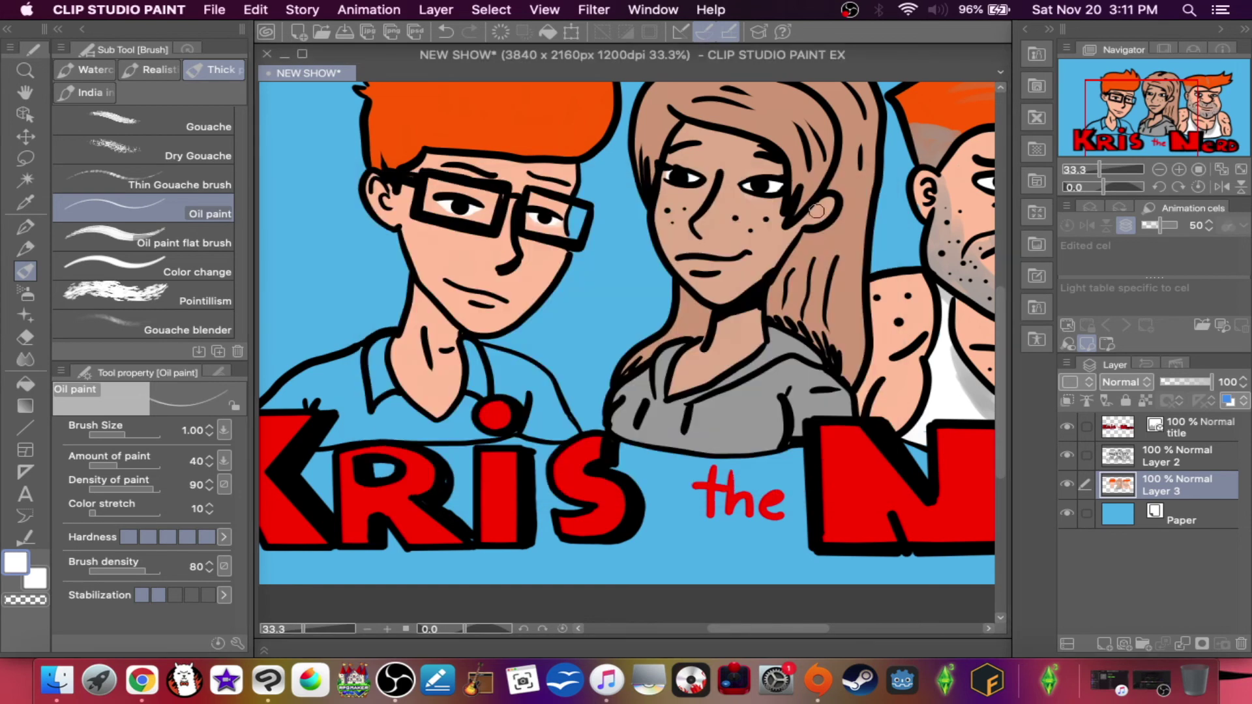
mouse_move(371, 380)
mouse_down()
mouse_move(382, 404)
mouse_move(370, 367)
mouse_move(424, 424)
mouse_move(374, 400)
mouse_move(323, 444)
mouse_up()
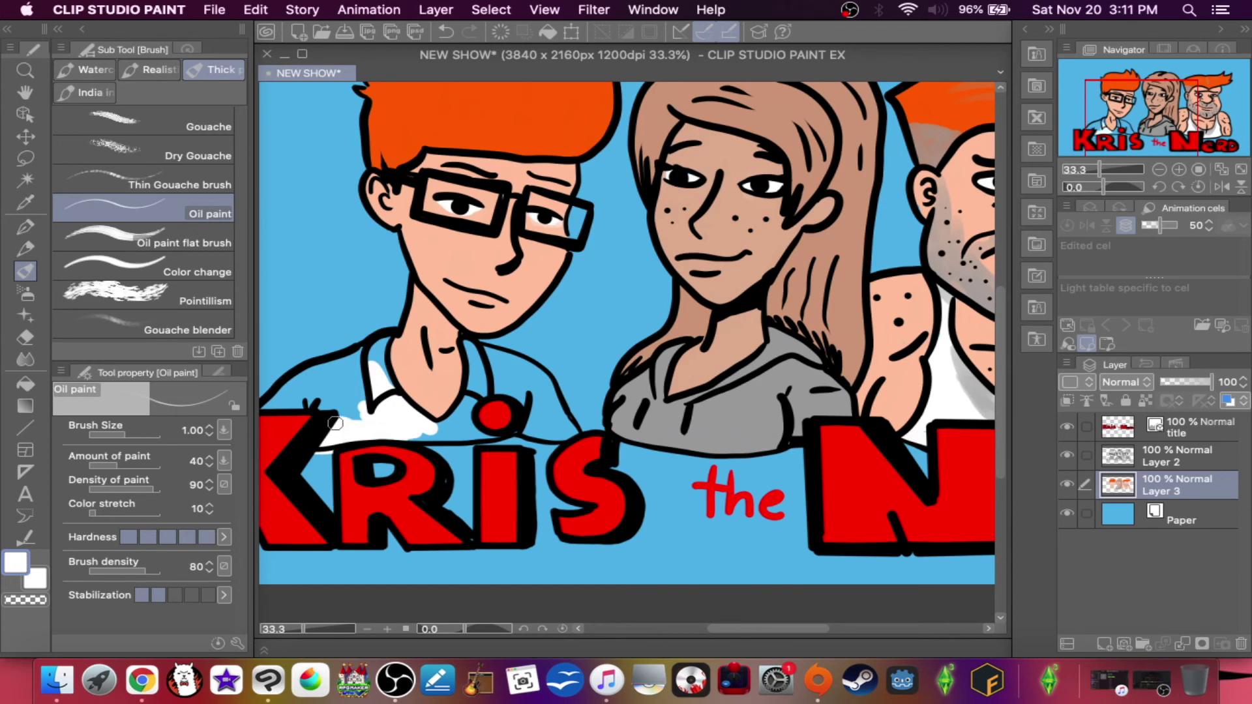
key(super+z)
mouse_move(311, 440)
mouse_down()
mouse_move(394, 430)
mouse_move(369, 434)
mouse_move(397, 412)
mouse_move(392, 400)
mouse_move(418, 417)
mouse_move(404, 410)
mouse_move(406, 428)
mouse_move(364, 410)
mouse_move(380, 428)
mouse_move(307, 419)
mouse_move(434, 416)
mouse_move(448, 400)
mouse_move(399, 426)
mouse_move(451, 415)
mouse_move(461, 375)
mouse_move(471, 396)
mouse_move(437, 386)
mouse_move(475, 364)
mouse_move(500, 378)
mouse_move(500, 350)
mouse_move(523, 342)
mouse_move(506, 395)
mouse_move(511, 355)
mouse_move(527, 414)
mouse_move(516, 378)
mouse_move(536, 410)
mouse_move(525, 377)
mouse_up()
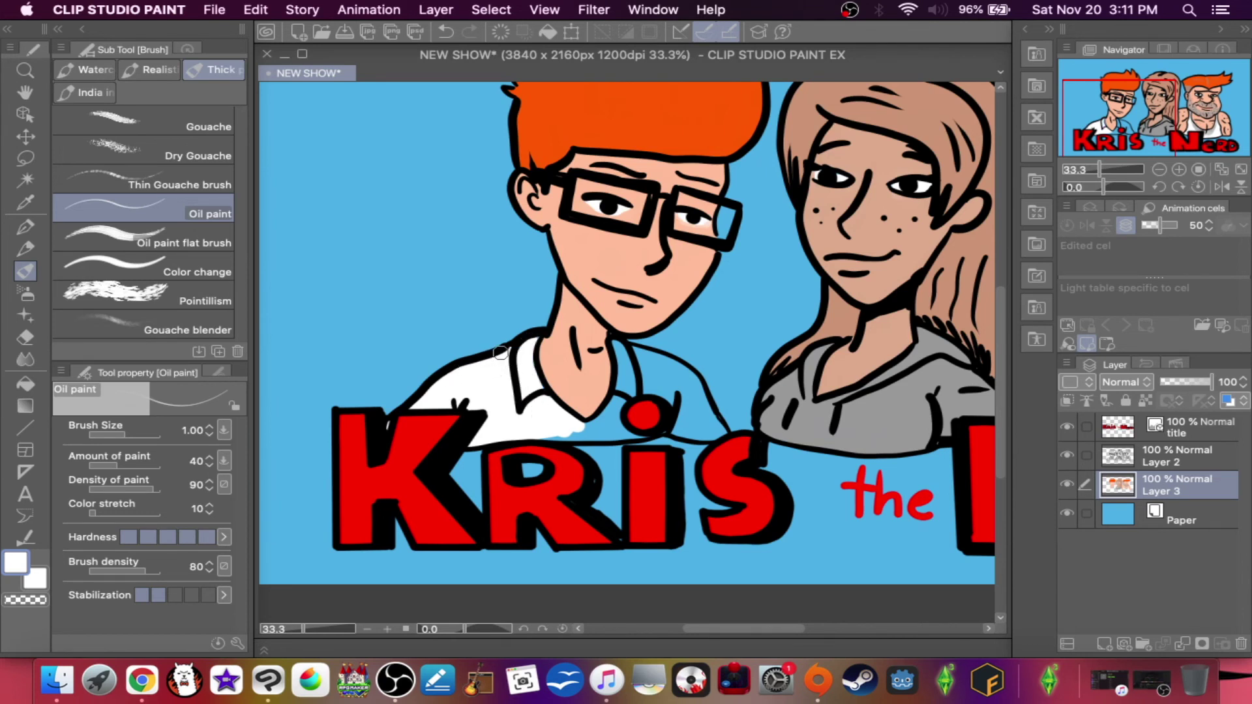
mouse_move(551, 436)
mouse_down()
mouse_move(675, 421)
mouse_move(718, 435)
mouse_move(695, 390)
mouse_move(701, 428)
mouse_move(718, 425)
mouse_move(657, 392)
mouse_move(669, 426)
mouse_move(625, 398)
mouse_move(619, 419)
mouse_move(617, 401)
mouse_move(612, 419)
mouse_move(587, 426)
mouse_move(627, 377)
mouse_move(622, 392)
mouse_move(613, 342)
mouse_move(651, 393)
mouse_move(633, 350)
mouse_move(672, 387)
mouse_move(645, 357)
mouse_move(696, 382)
mouse_up()
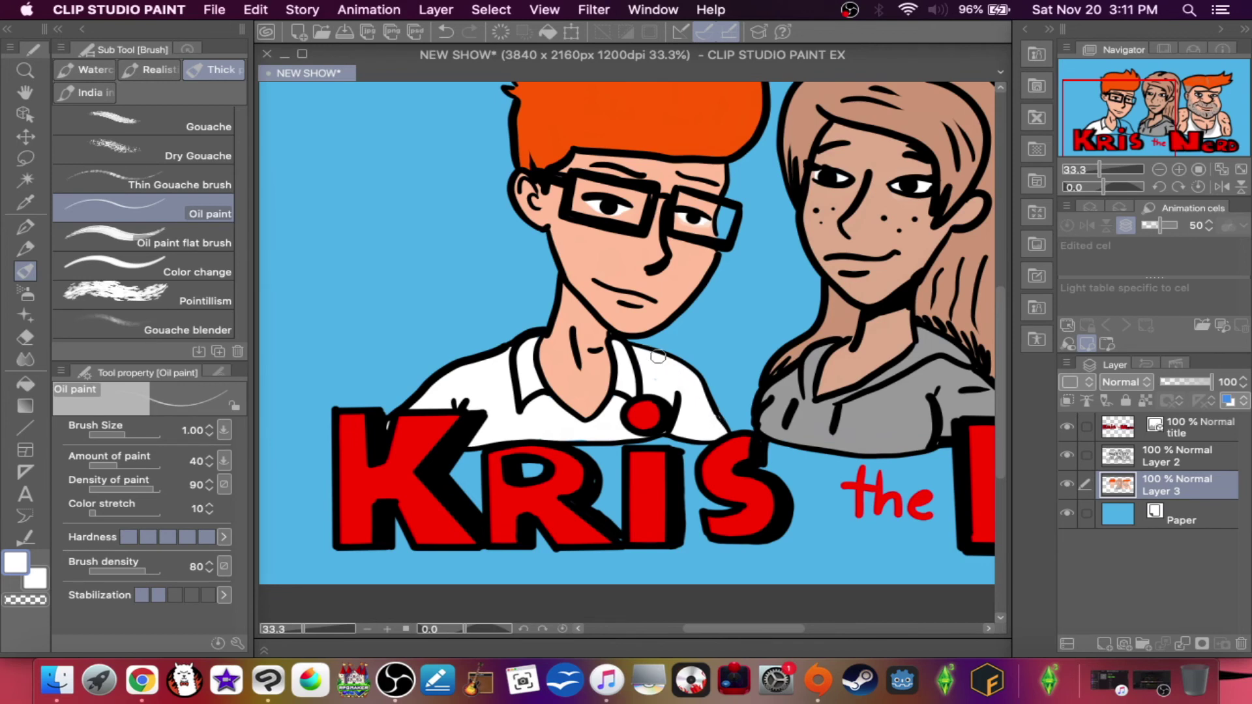
drag(694, 385, 656, 445)
- Change the Paper layer's background colour to yellow FFFF00
scroll(645, 452, down, 3)
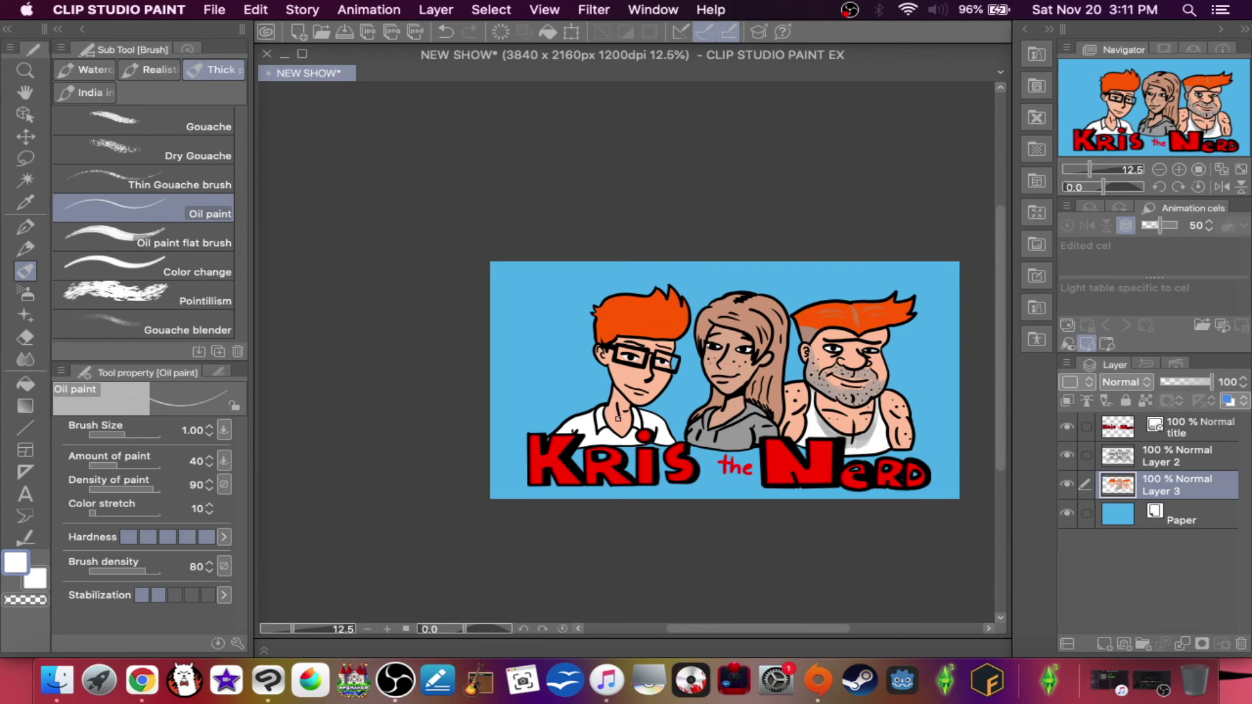
double_click(1118, 517)
click(543, 269)
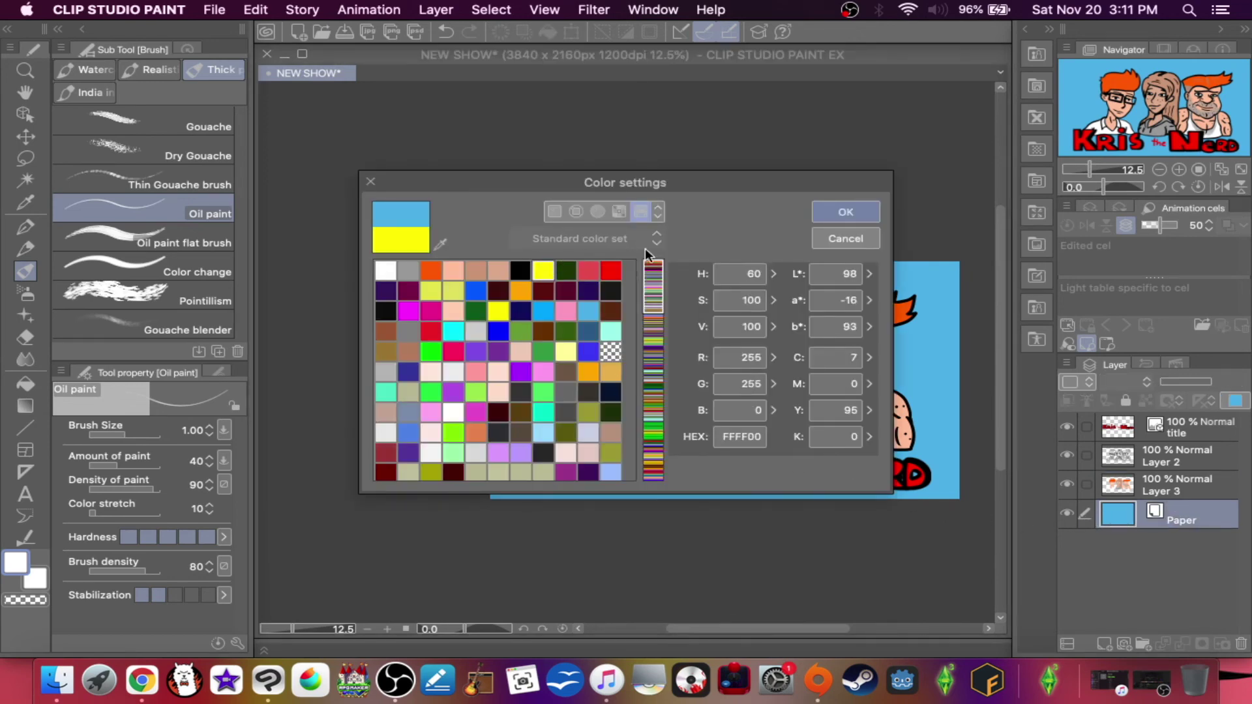
click(848, 212)
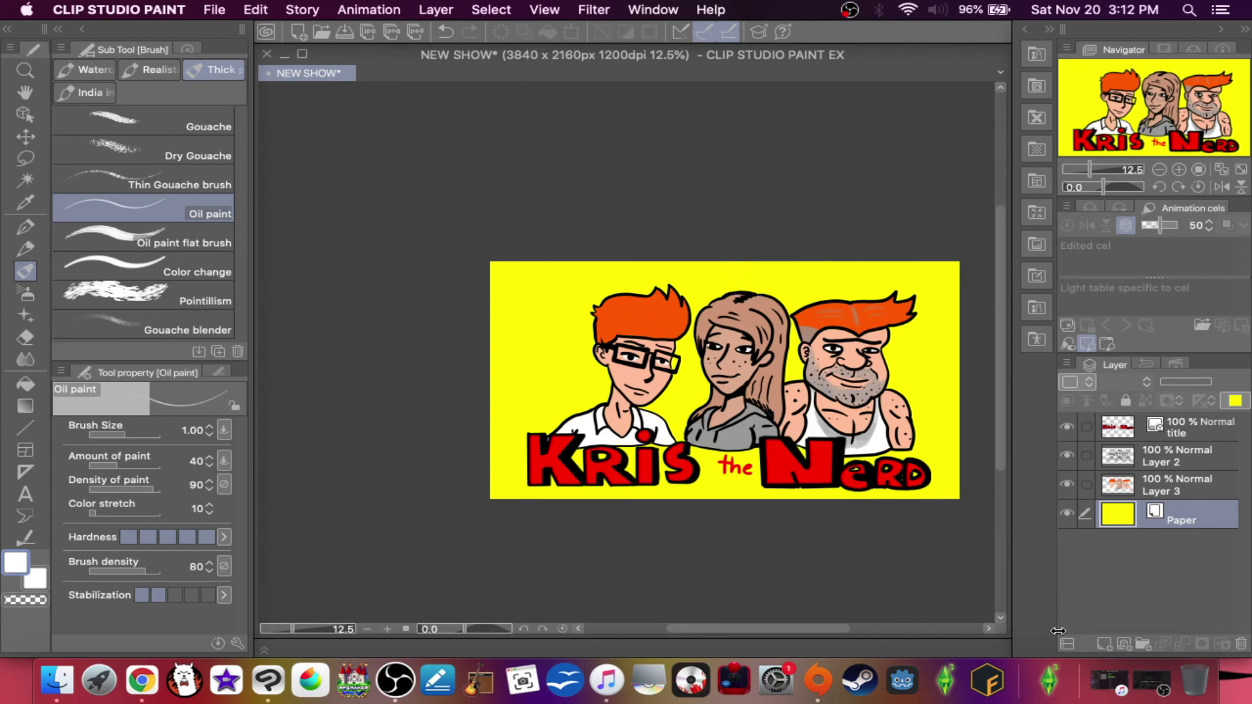
- On a new layer directly above Paper, paint a large orange FFA400 sun disc behind the woman with a 2.50 oil paint brush
click(1102, 644)
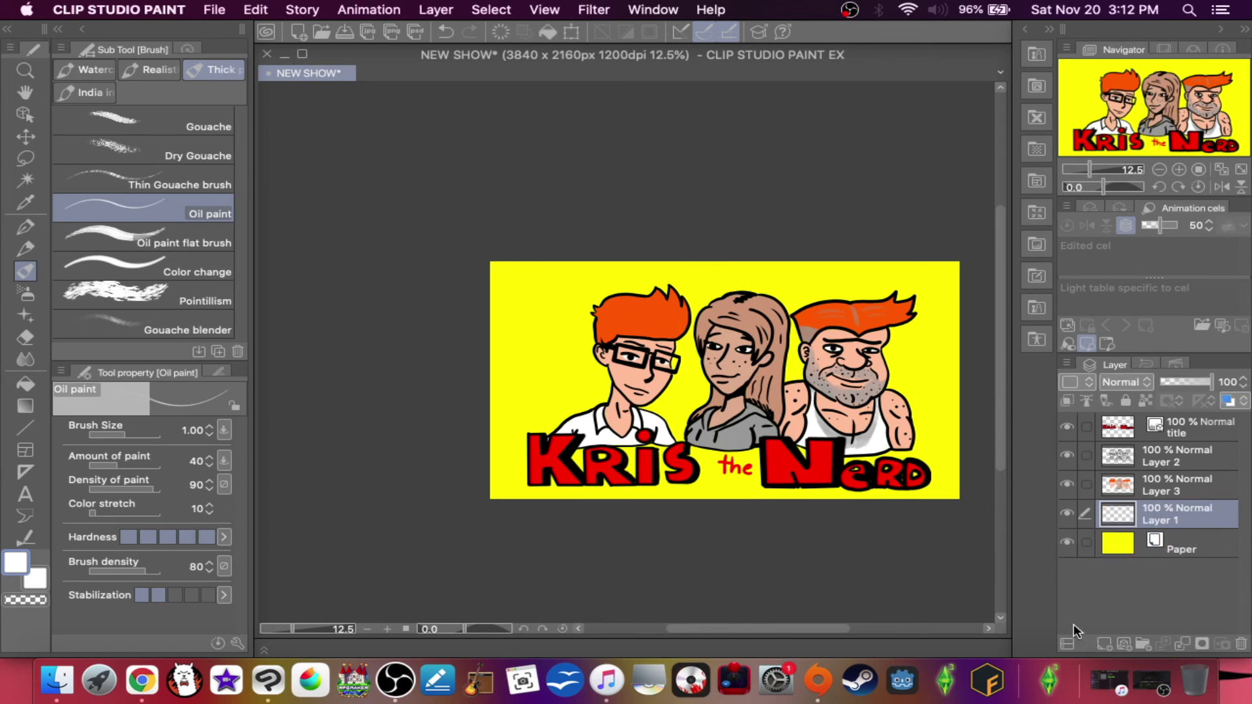
click(16, 565)
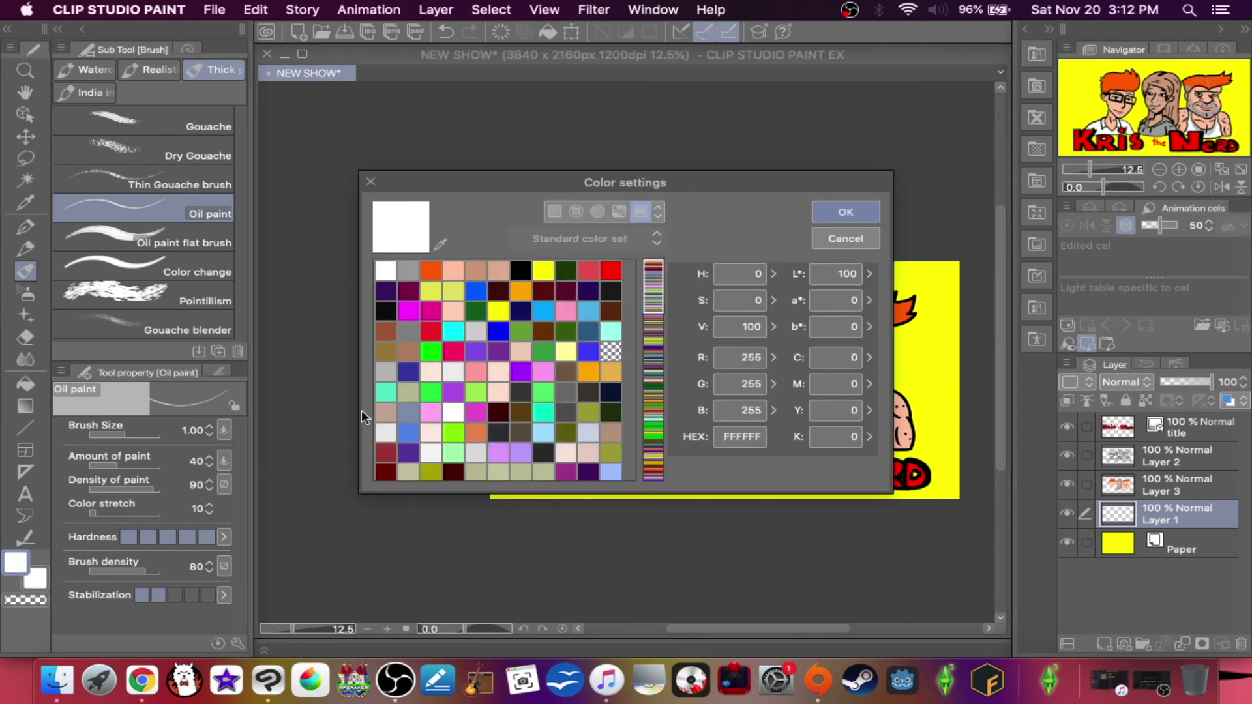
click(524, 293)
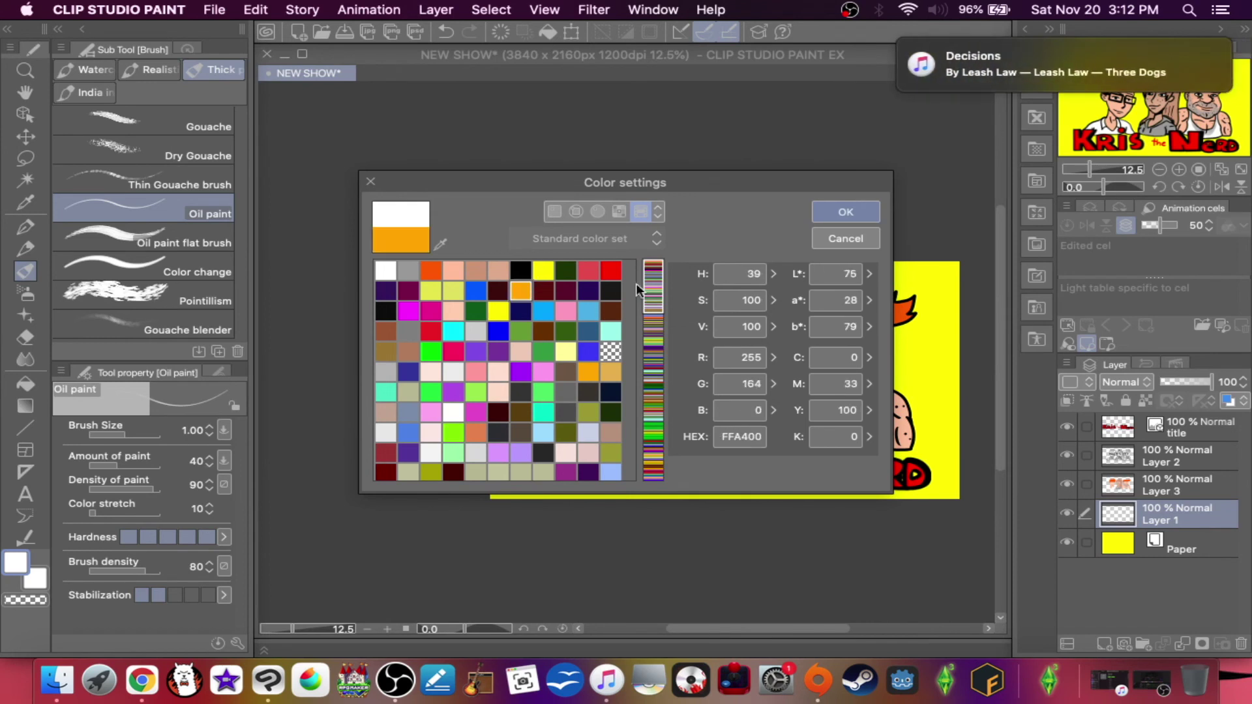
click(833, 217)
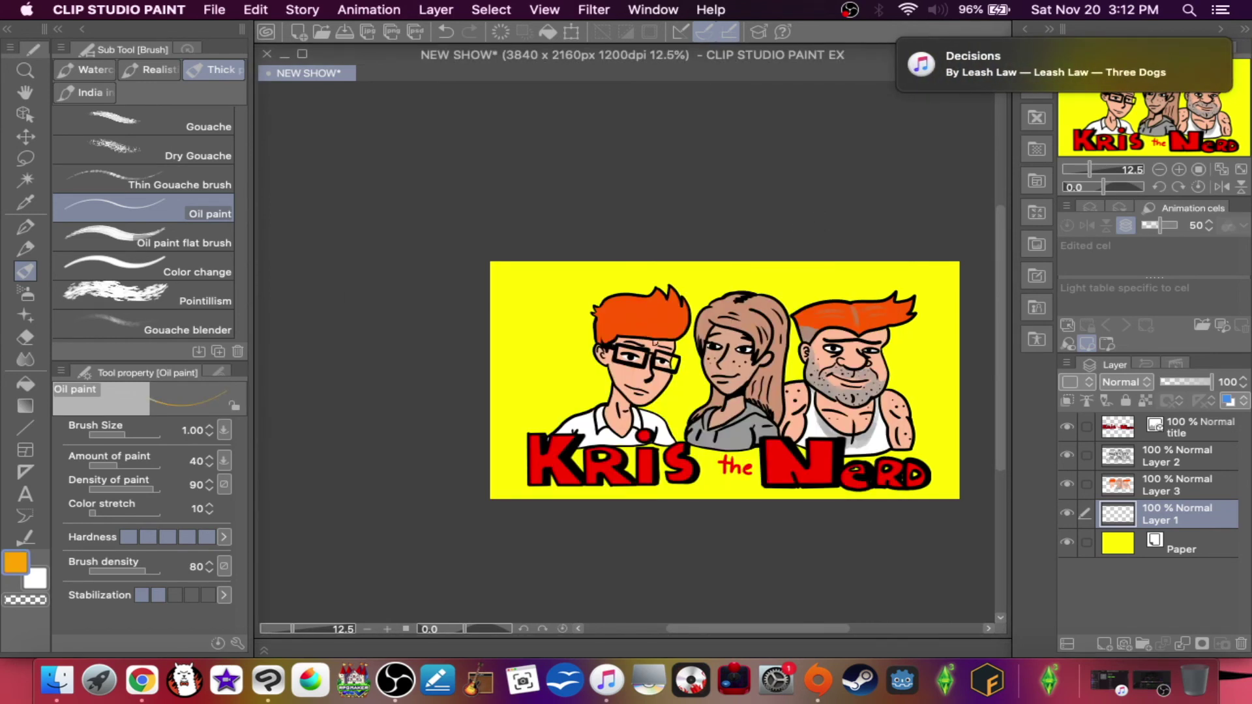
key(bracketright)
key(bracketright)
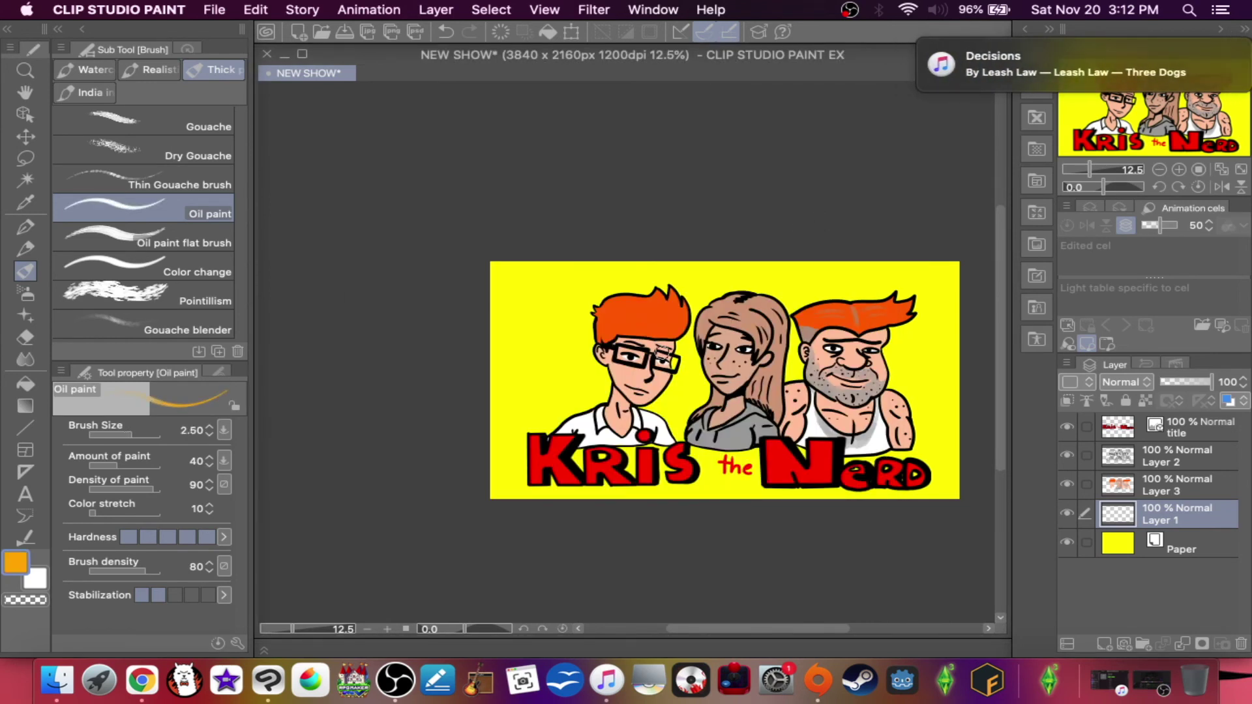
drag(789, 318, 668, 316)
mouse_move(747, 316)
mouse_down()
mouse_move(672, 402)
mouse_move(760, 406)
mouse_move(765, 391)
mouse_move(713, 334)
mouse_move(727, 346)
mouse_move(741, 388)
mouse_up()
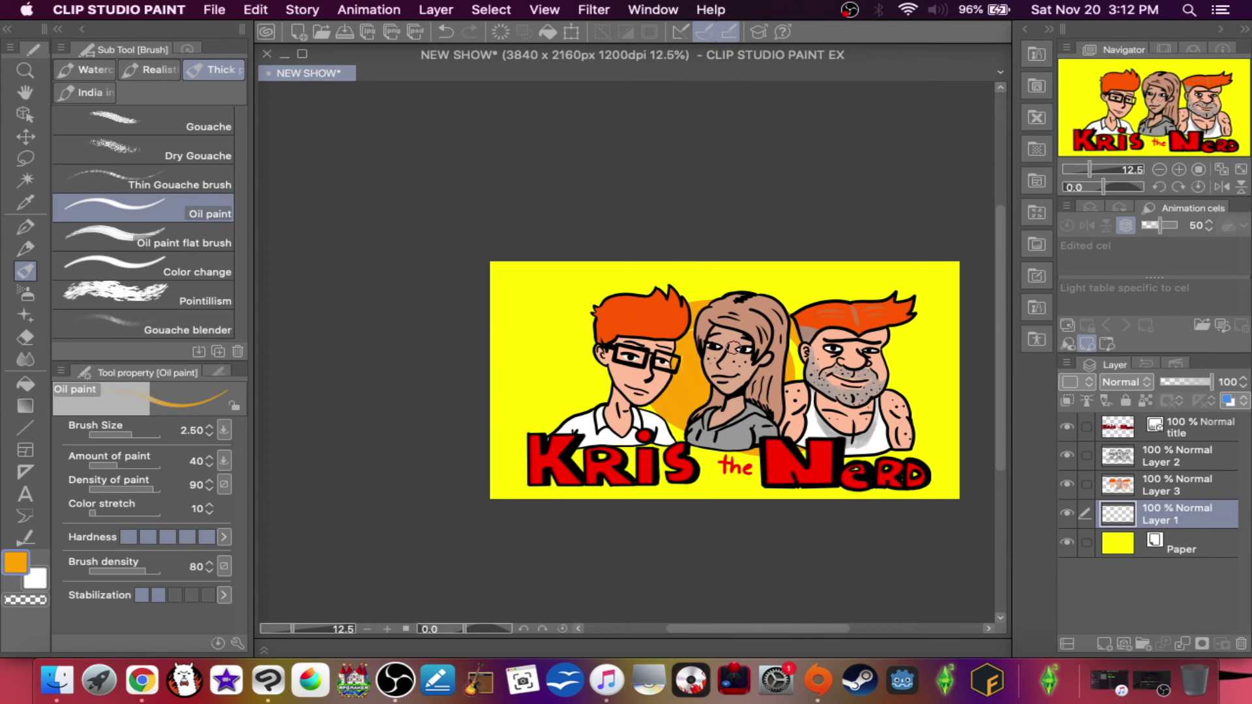
- Paint orange rays radiating from behind the characters out to the canvas edges on all sides
drag(533, 262, 673, 323)
drag(735, 263, 728, 294)
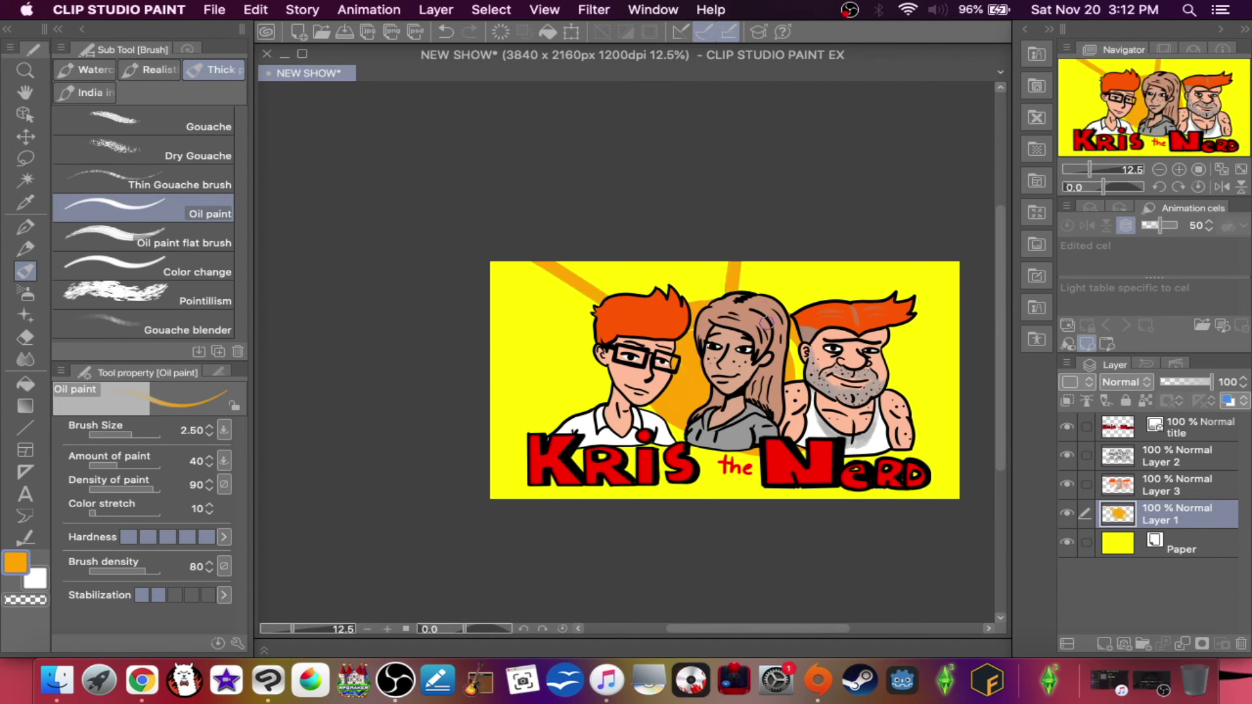
drag(926, 262, 842, 300)
drag(887, 372, 964, 370)
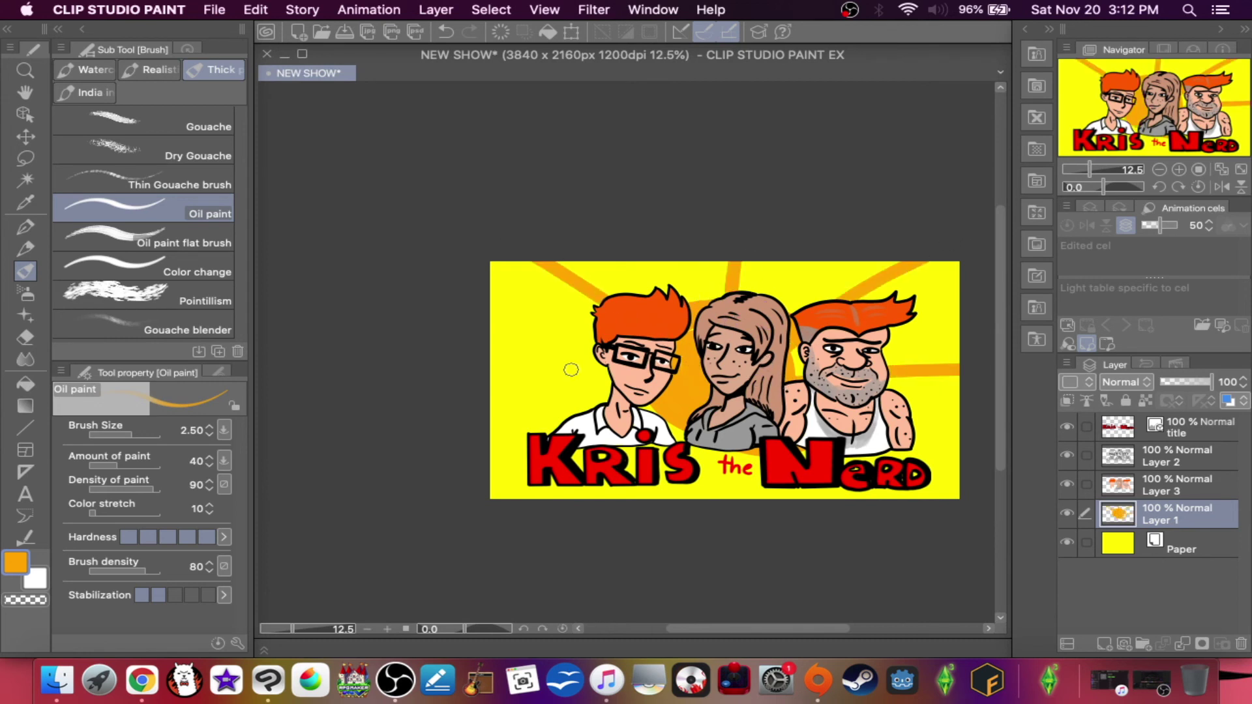
drag(609, 381, 430, 374)
drag(459, 467, 541, 448)
drag(877, 488, 944, 517)
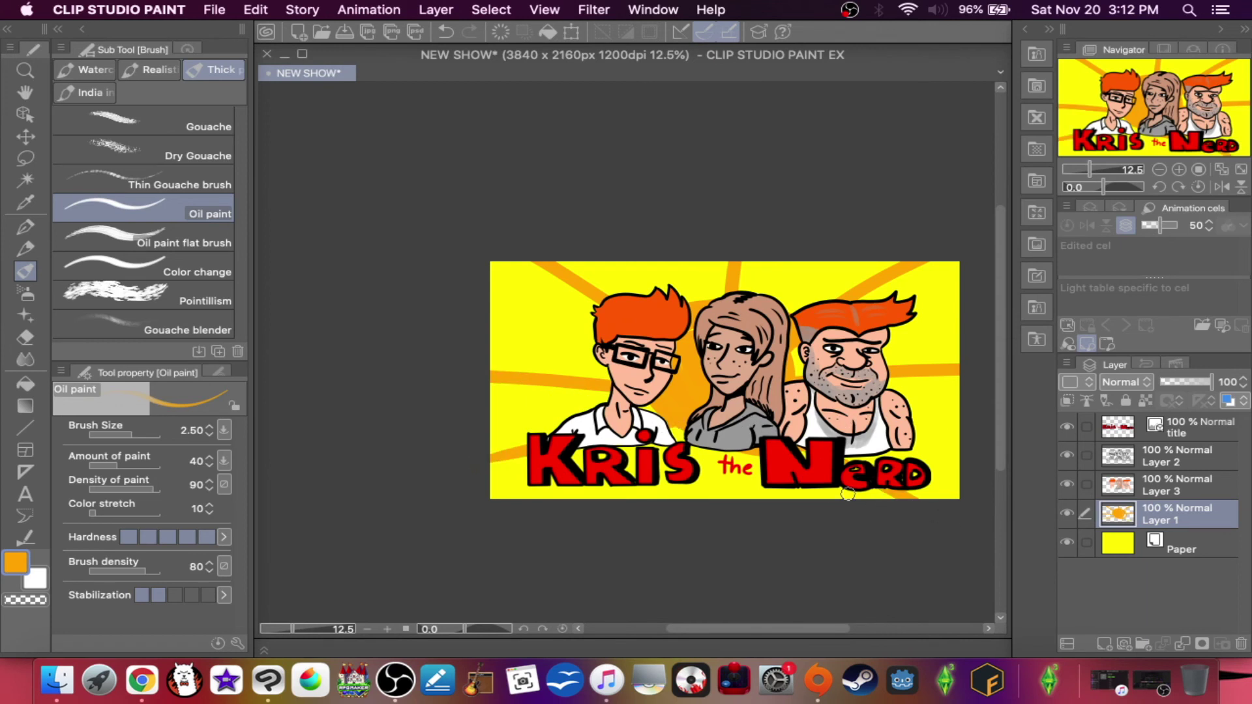
drag(696, 445, 691, 536)
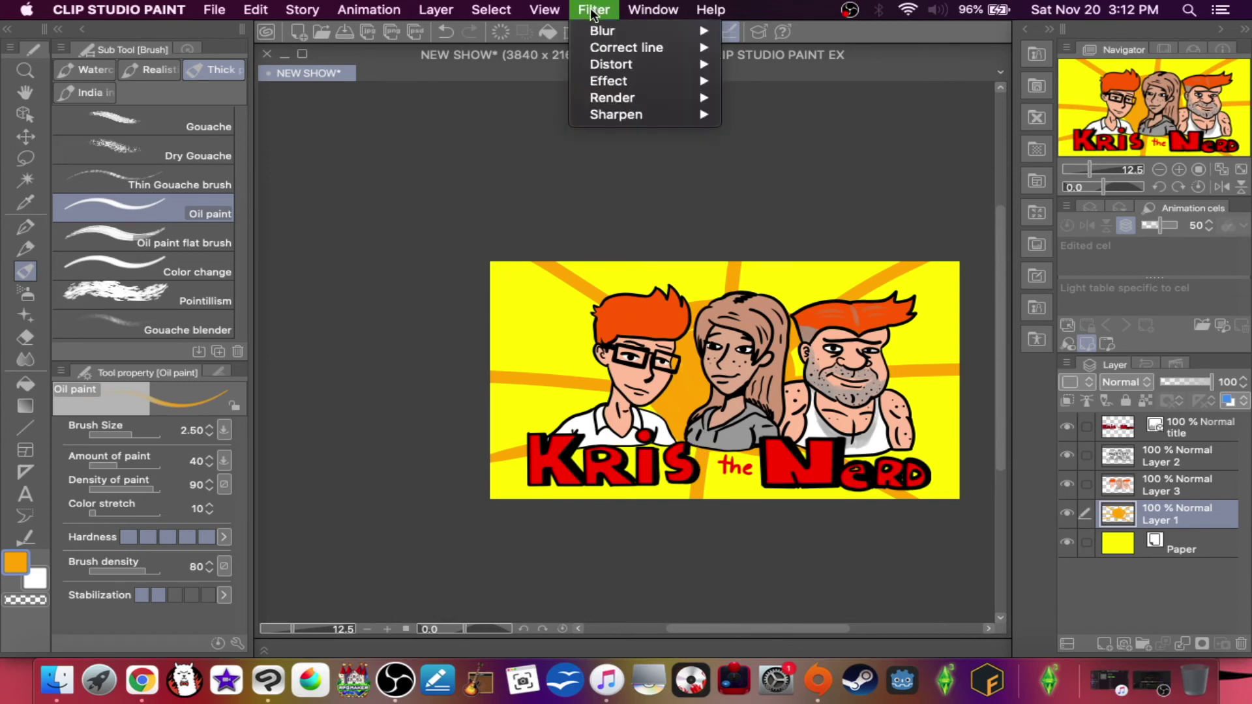
- Apply a Gaussian blur with strength 167.54 to the orange sun and rays layer
mouse_move(671, 30)
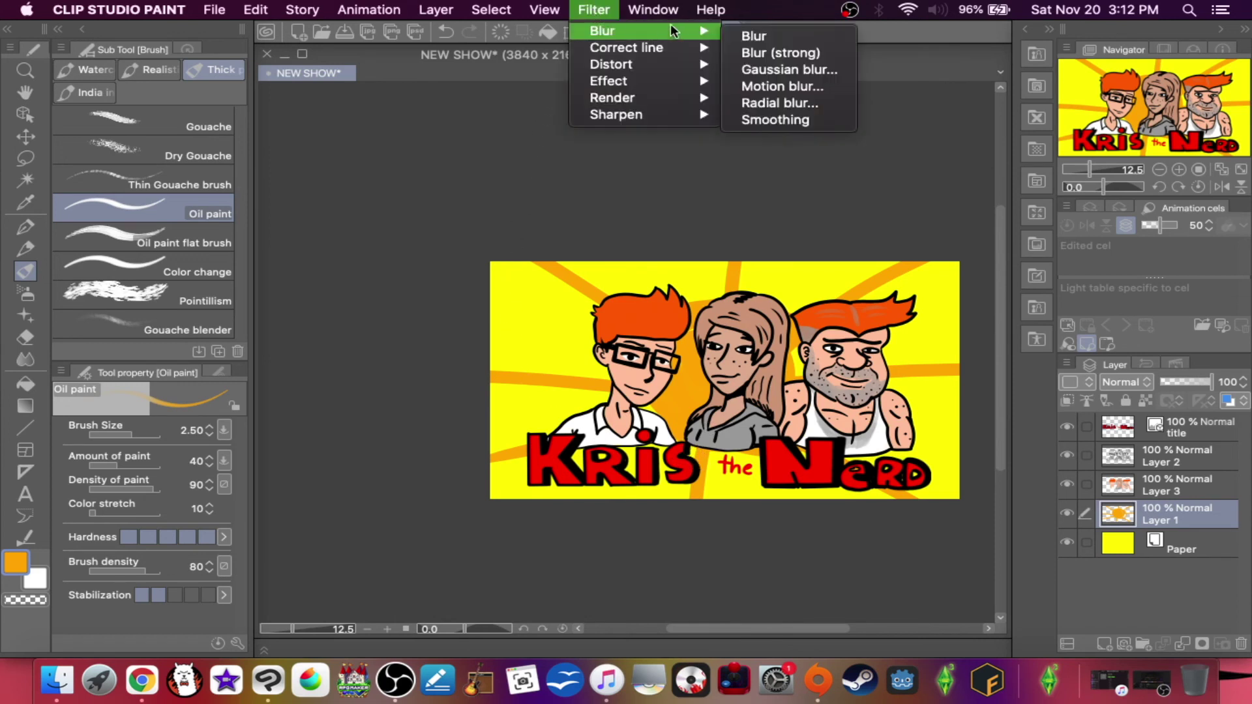
click(750, 69)
drag(505, 518, 780, 519)
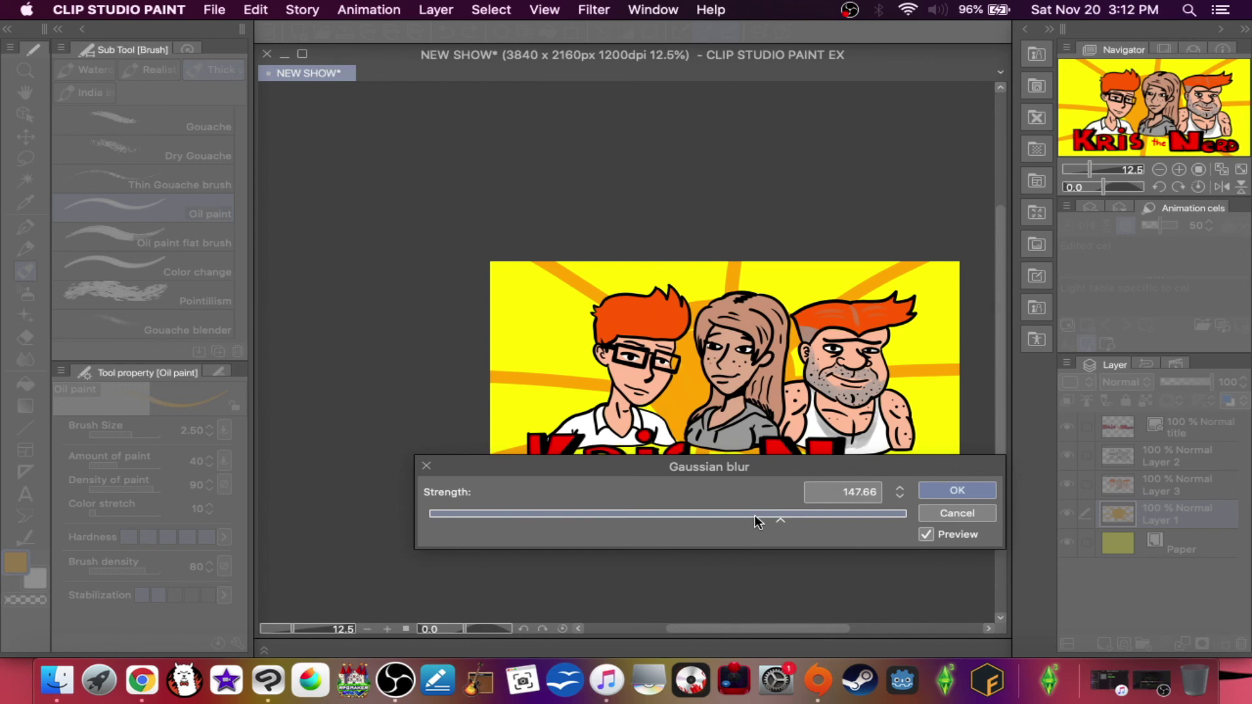
drag(778, 521, 828, 519)
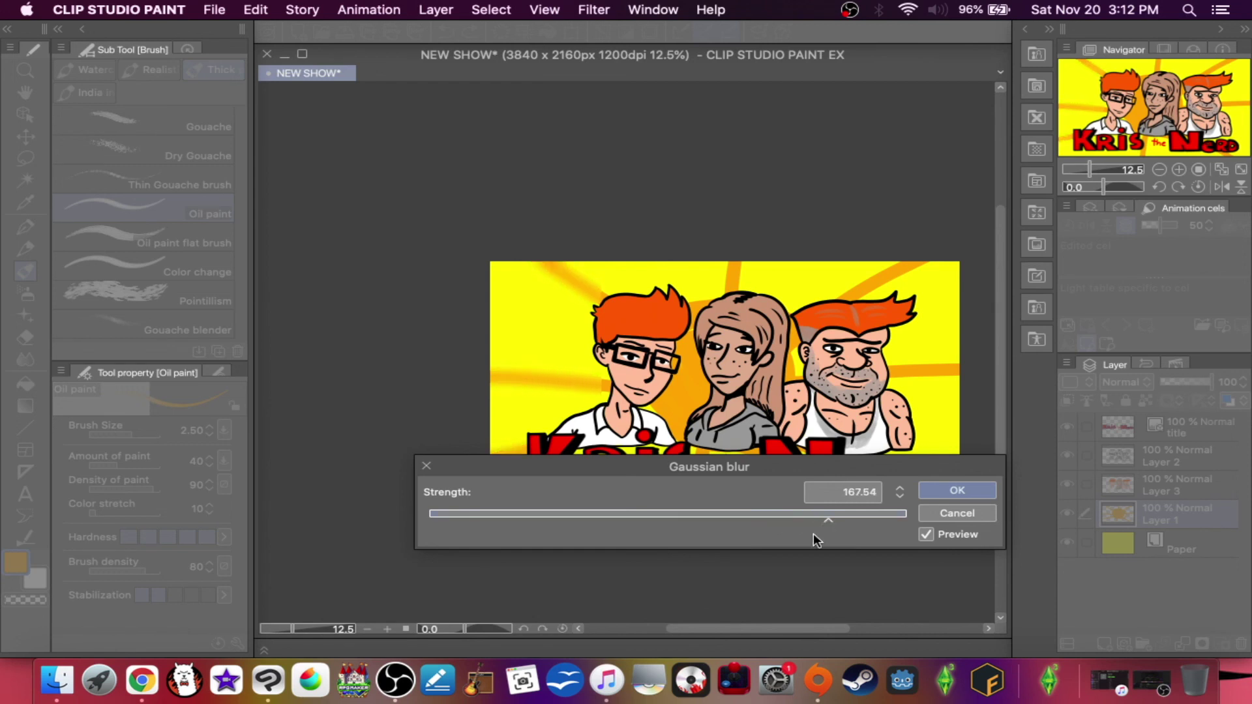
click(956, 487)
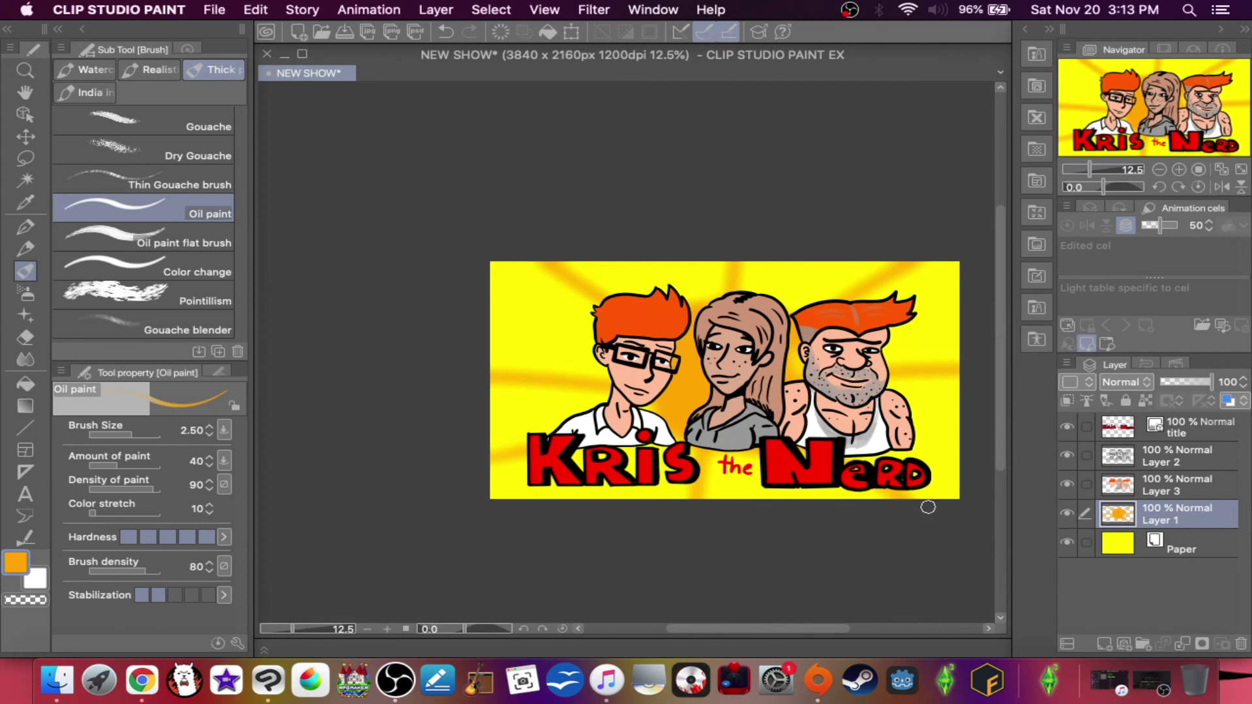
- On a new layer directly above Paper, fill the background with the Sunset gradient, its first two colour nodes changed to orange
click(1086, 552)
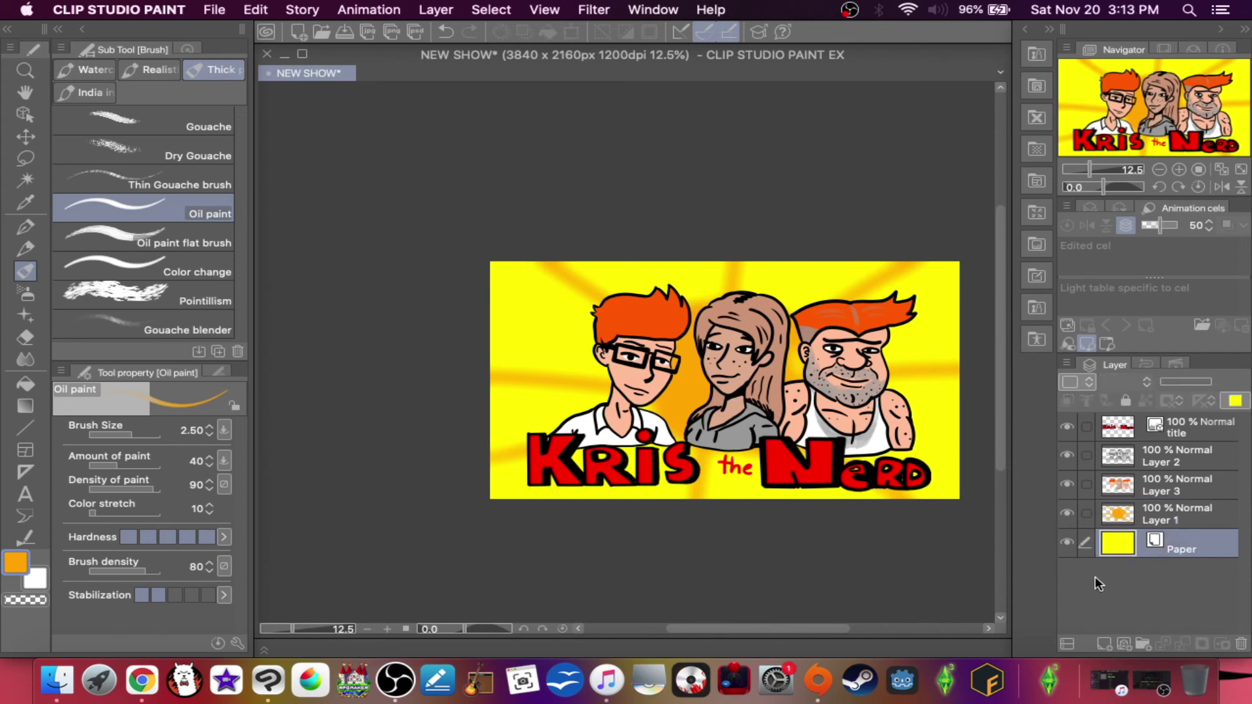
click(1102, 642)
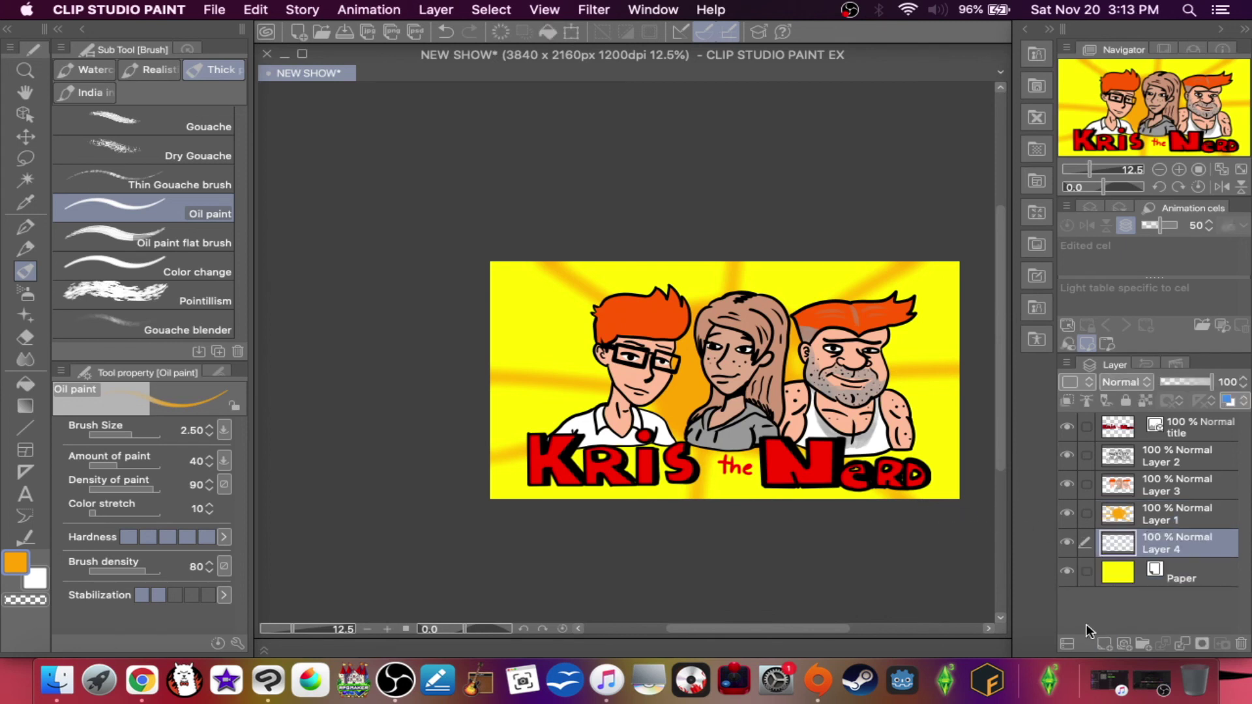
click(30, 406)
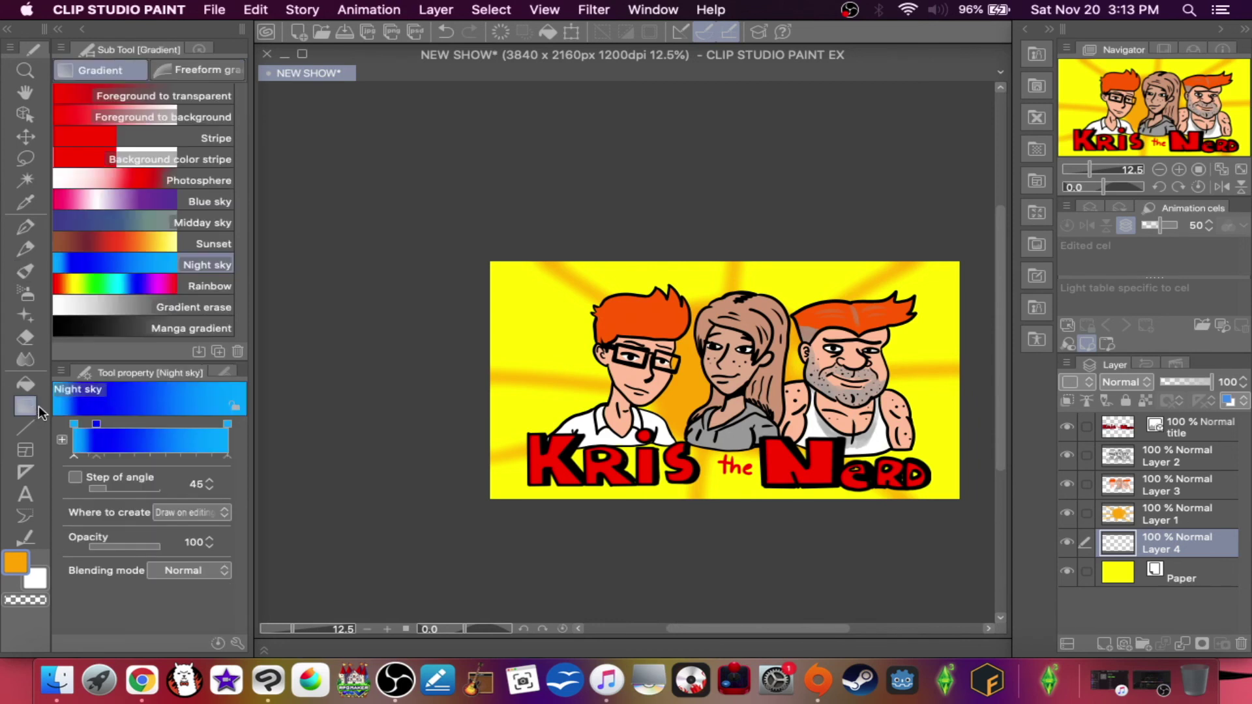
click(127, 242)
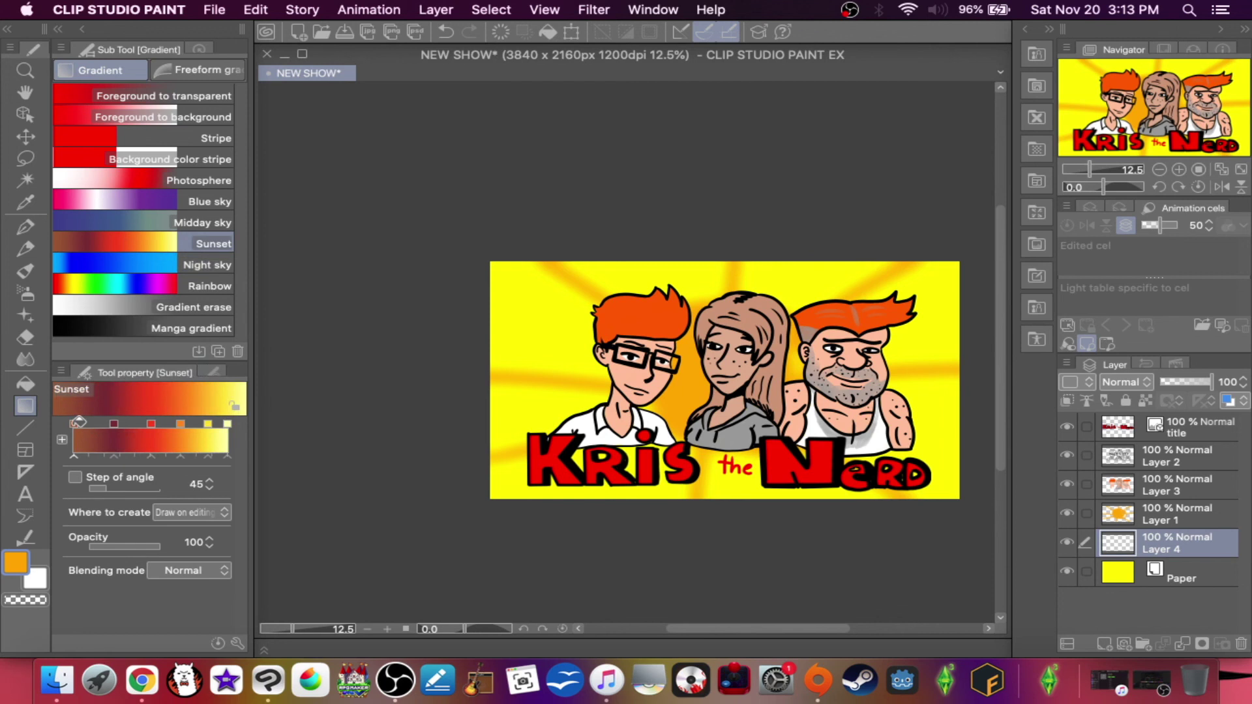
click(79, 422)
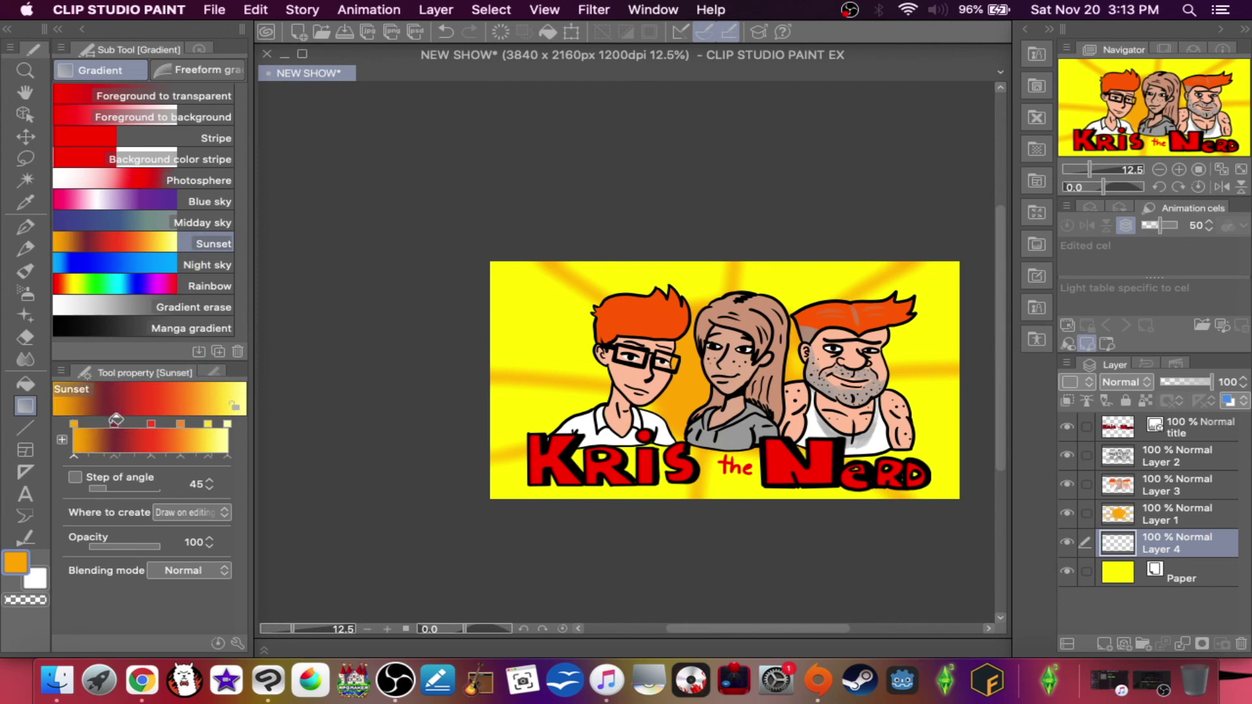
click(114, 421)
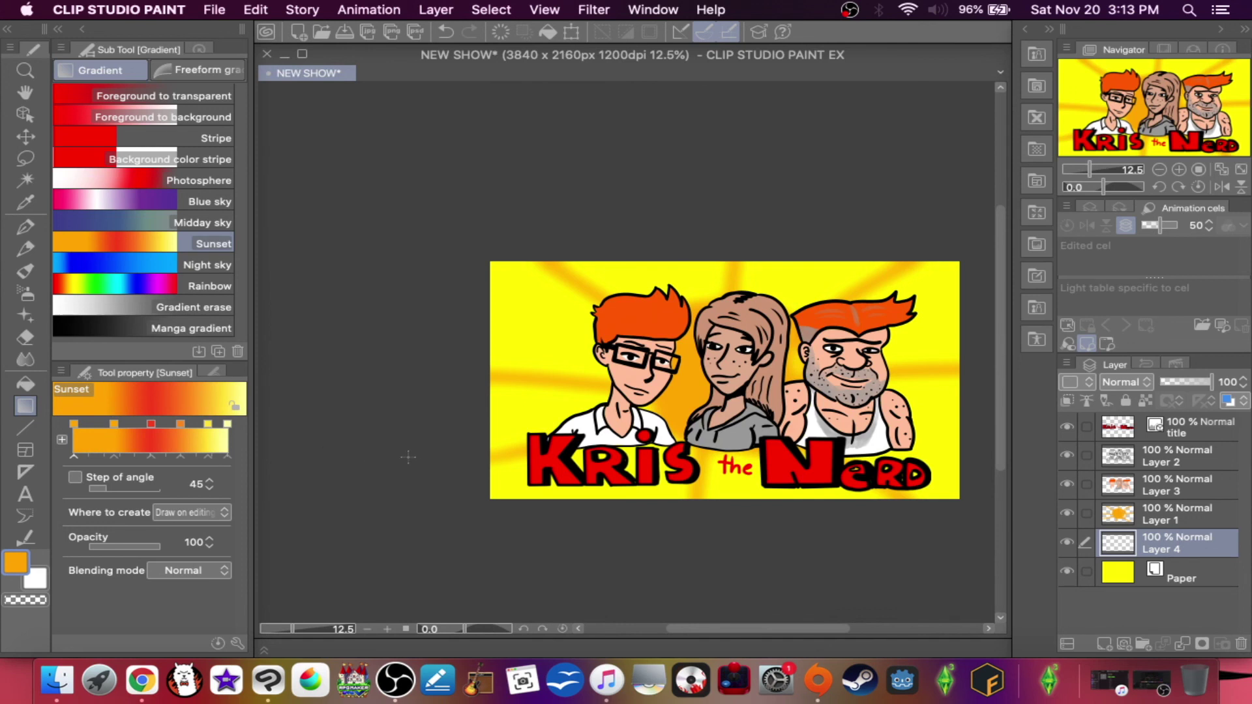
drag(505, 489, 985, 248)
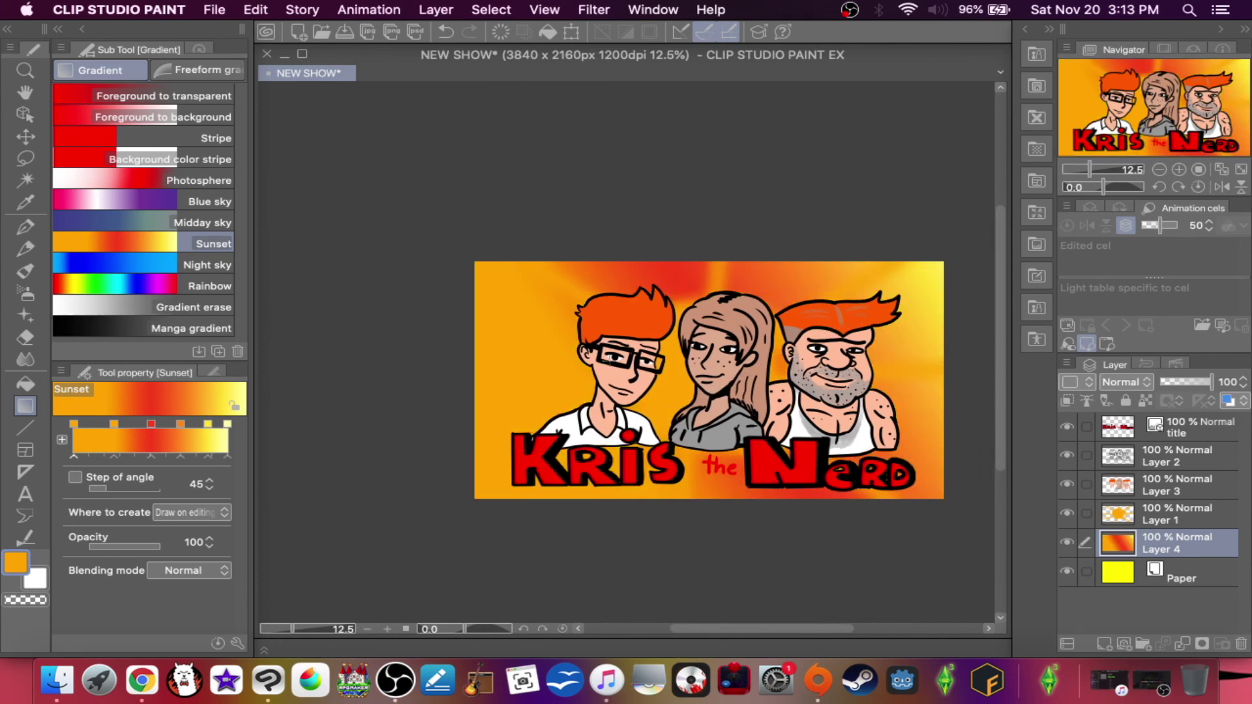
drag(727, 548, 679, 222)
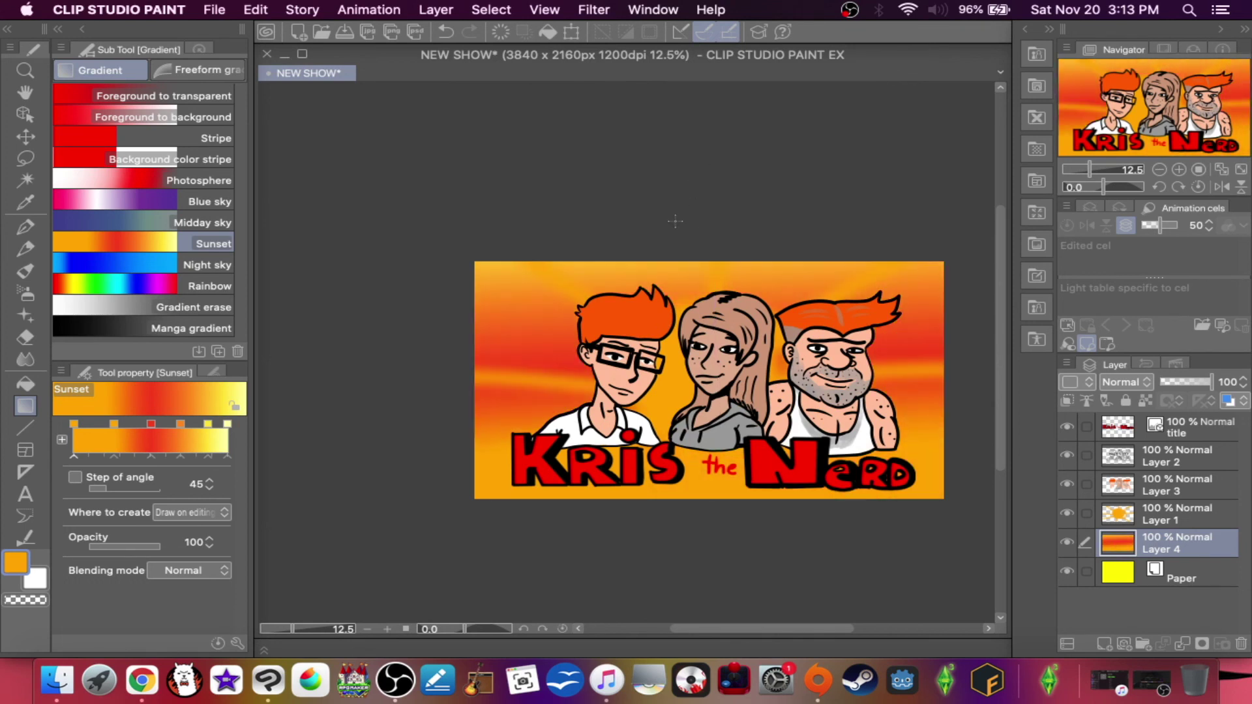
- Change the gradient's second colour node to yellow and redraw the background gradient from below the canvas upwards
click(20, 563)
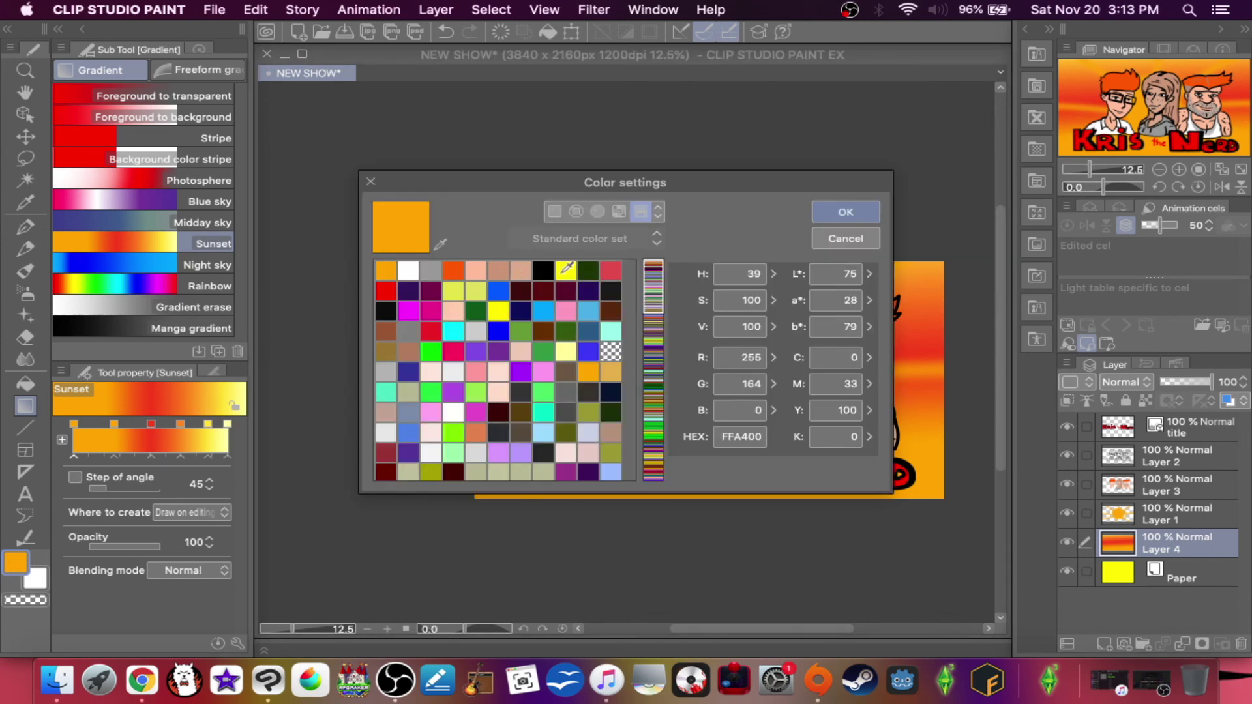
click(565, 270)
click(846, 212)
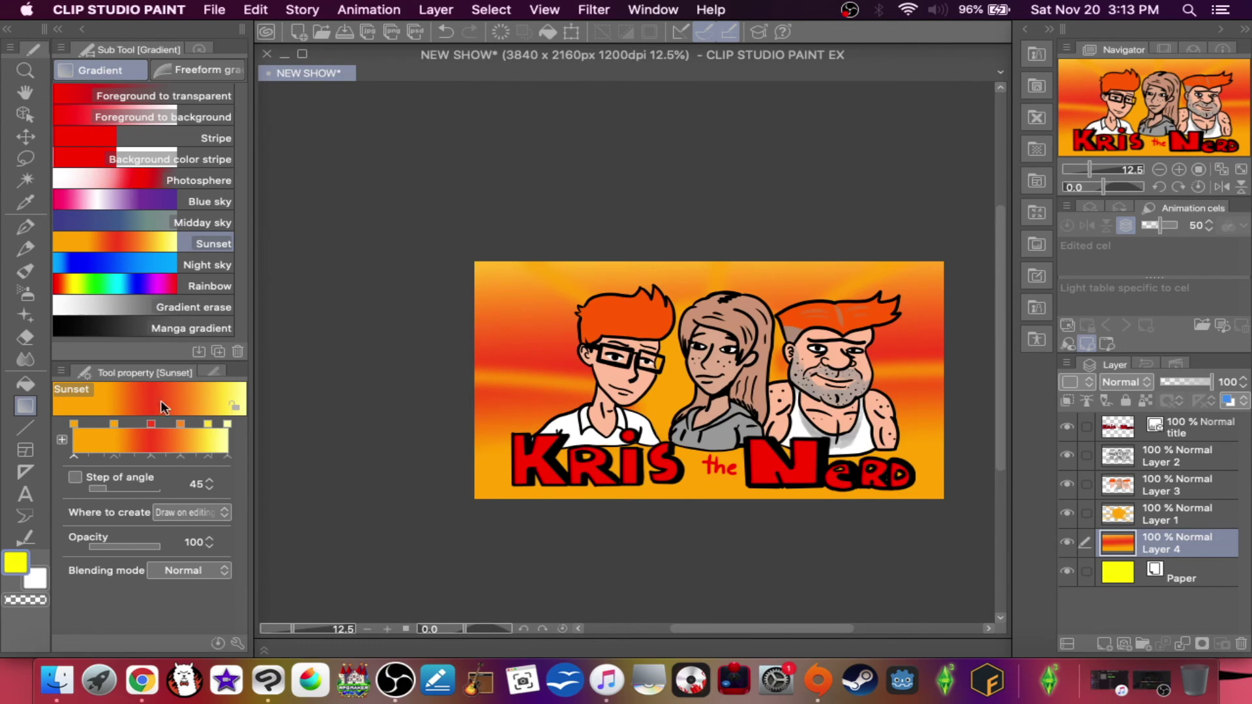
click(114, 424)
drag(627, 531, 648, 240)
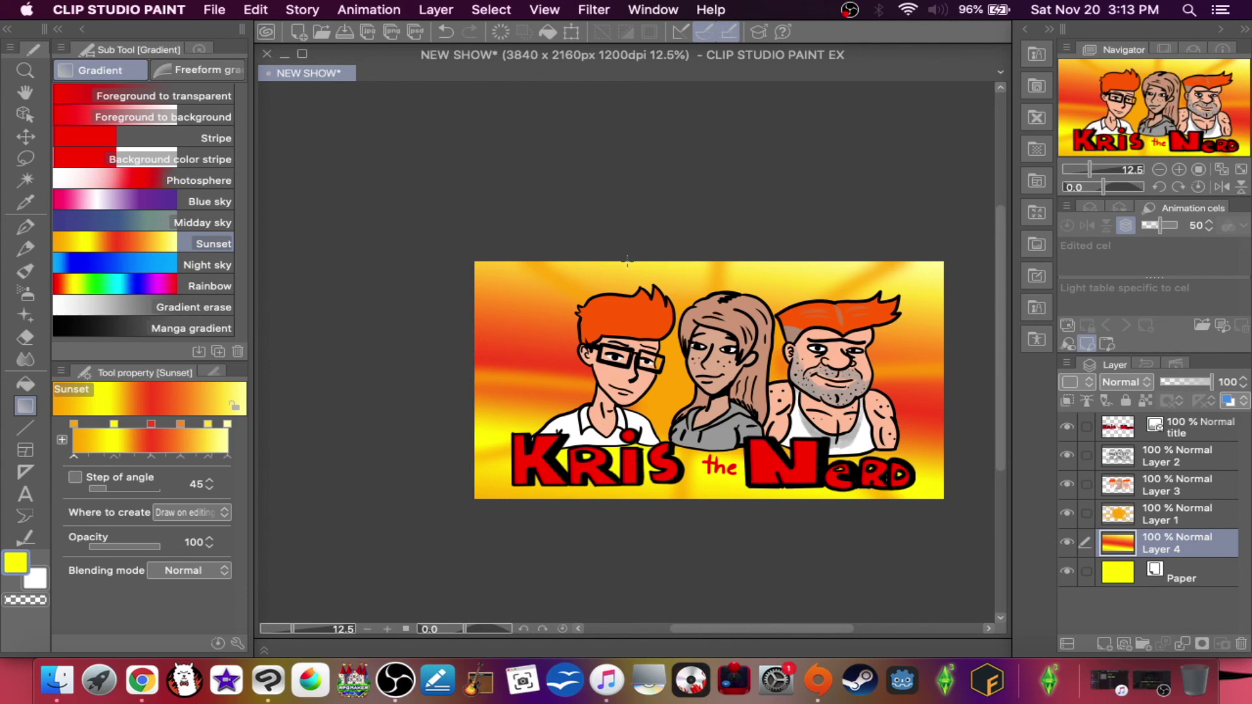
- On a new layer above Layer 2, draw a filled yellow rectangle across the full canvas width behind the title lettering
click(1110, 457)
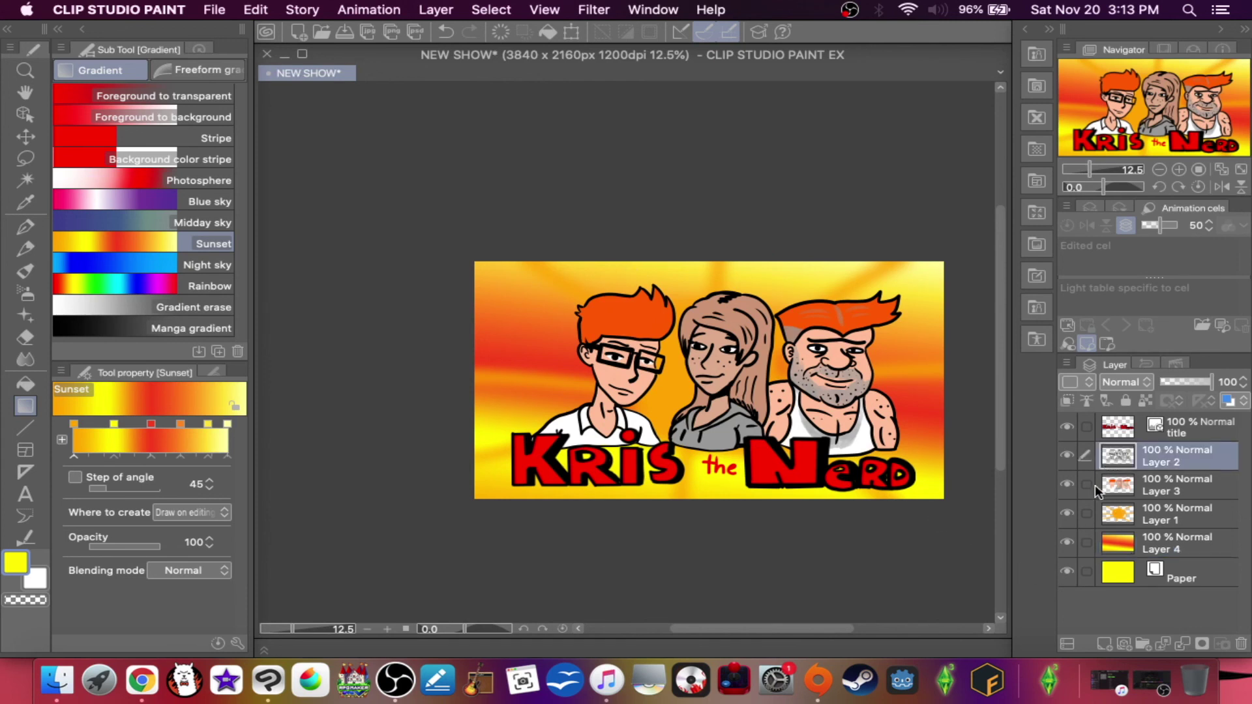
click(1101, 643)
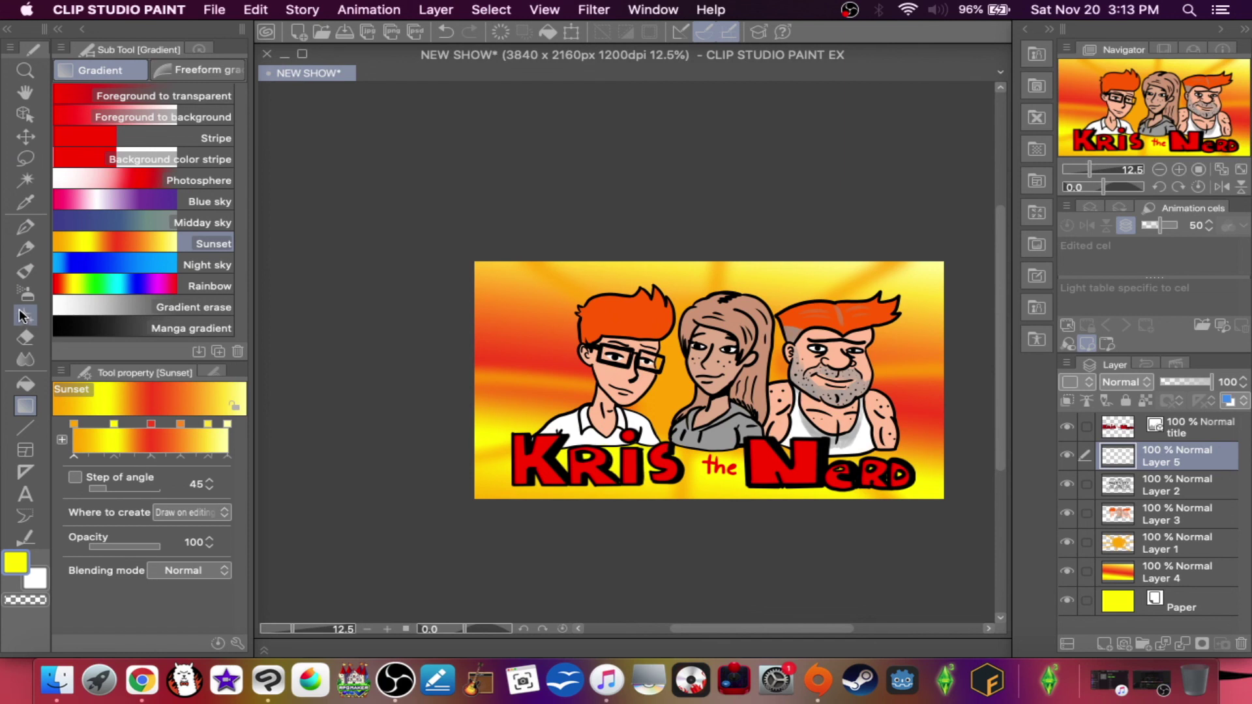
click(23, 426)
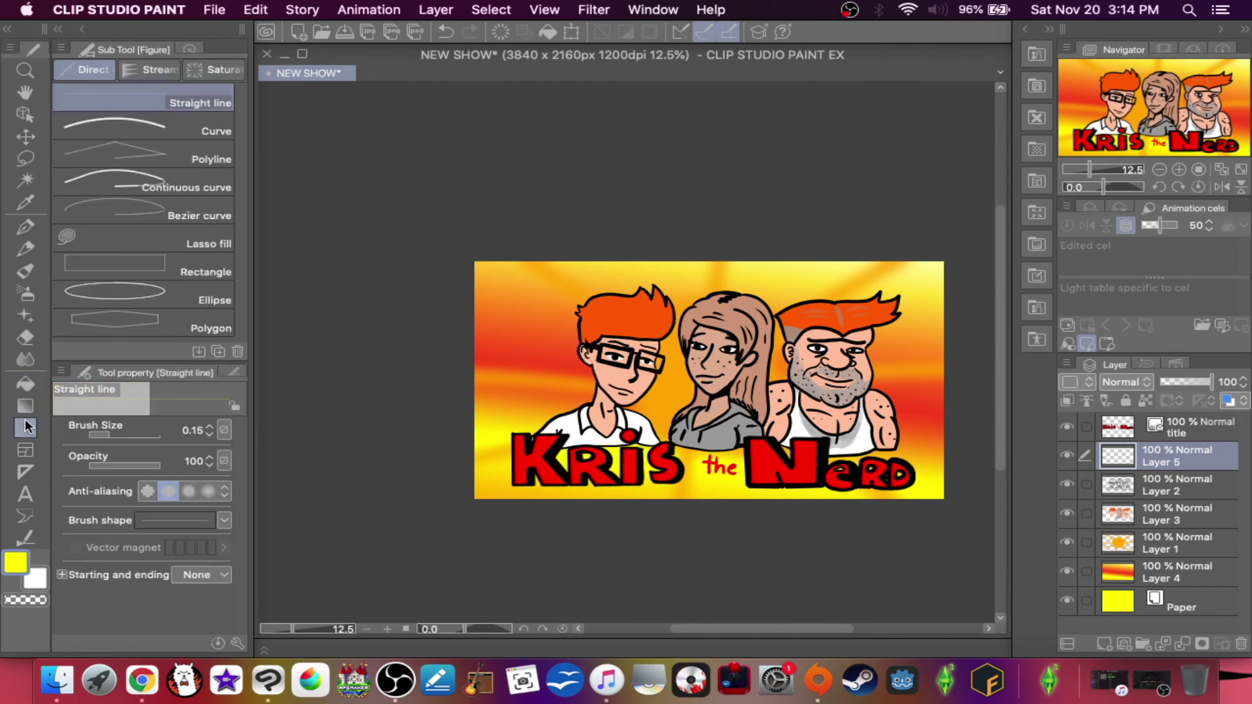
click(115, 271)
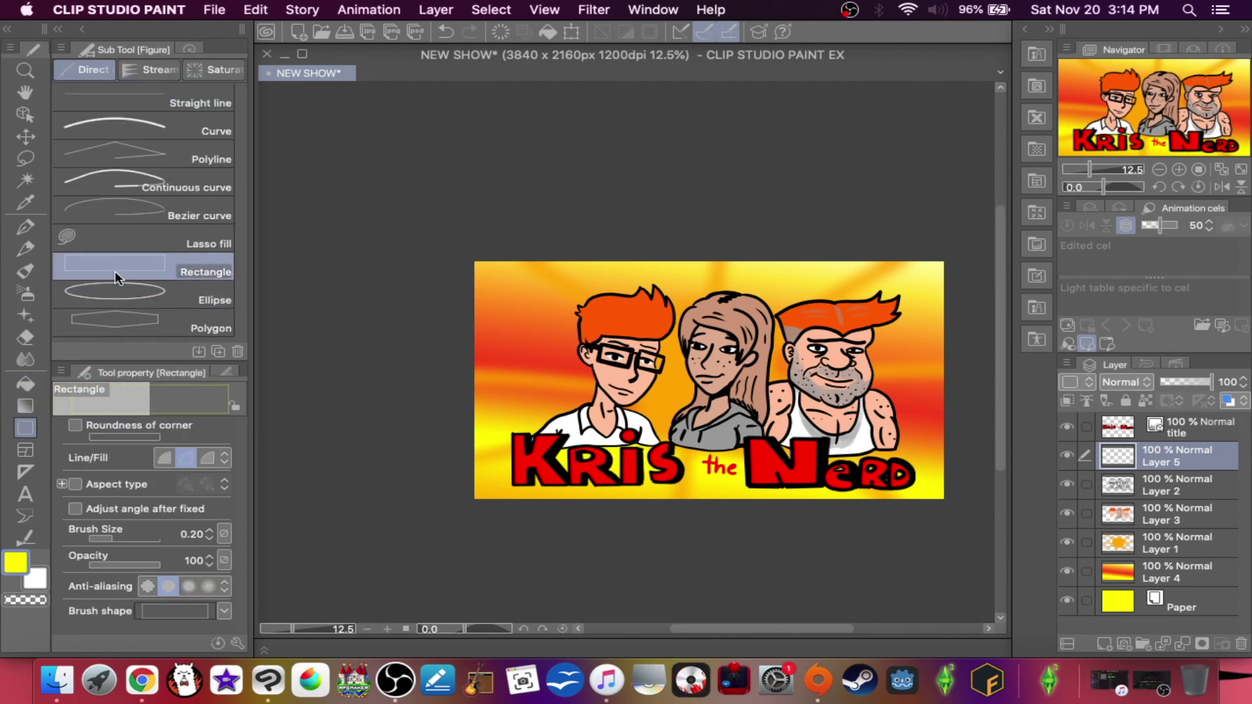
click(164, 458)
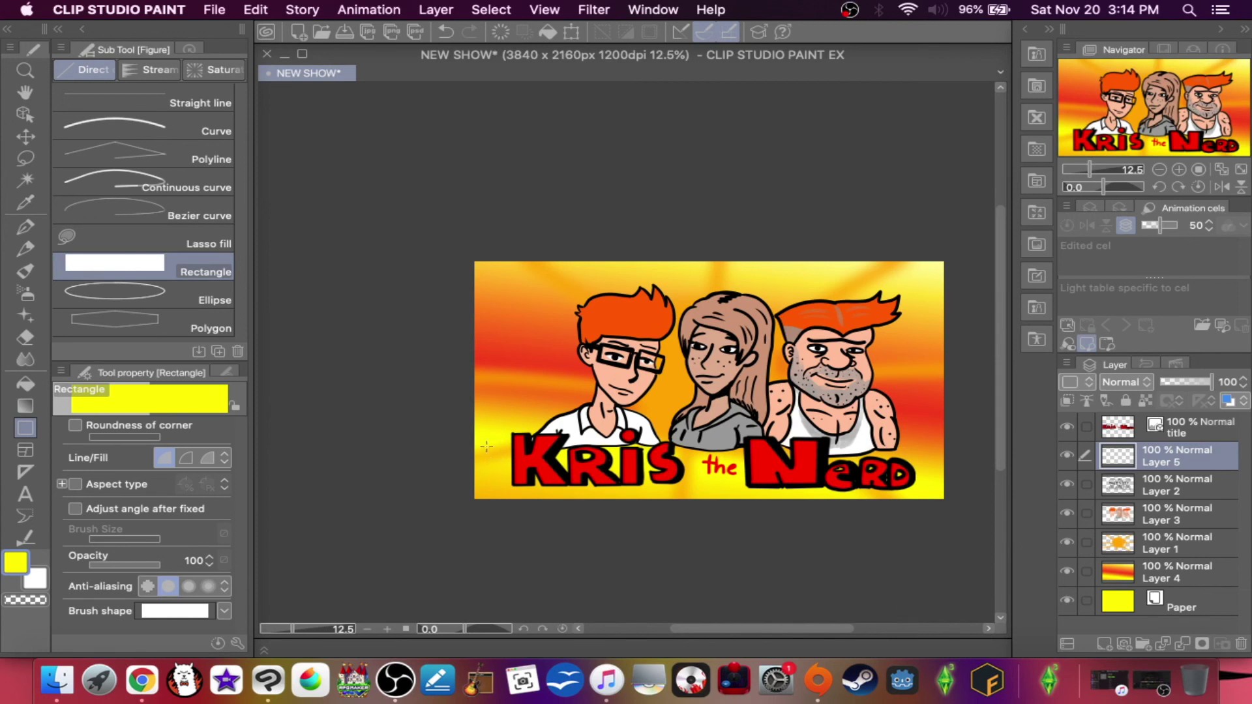
drag(480, 429, 955, 505)
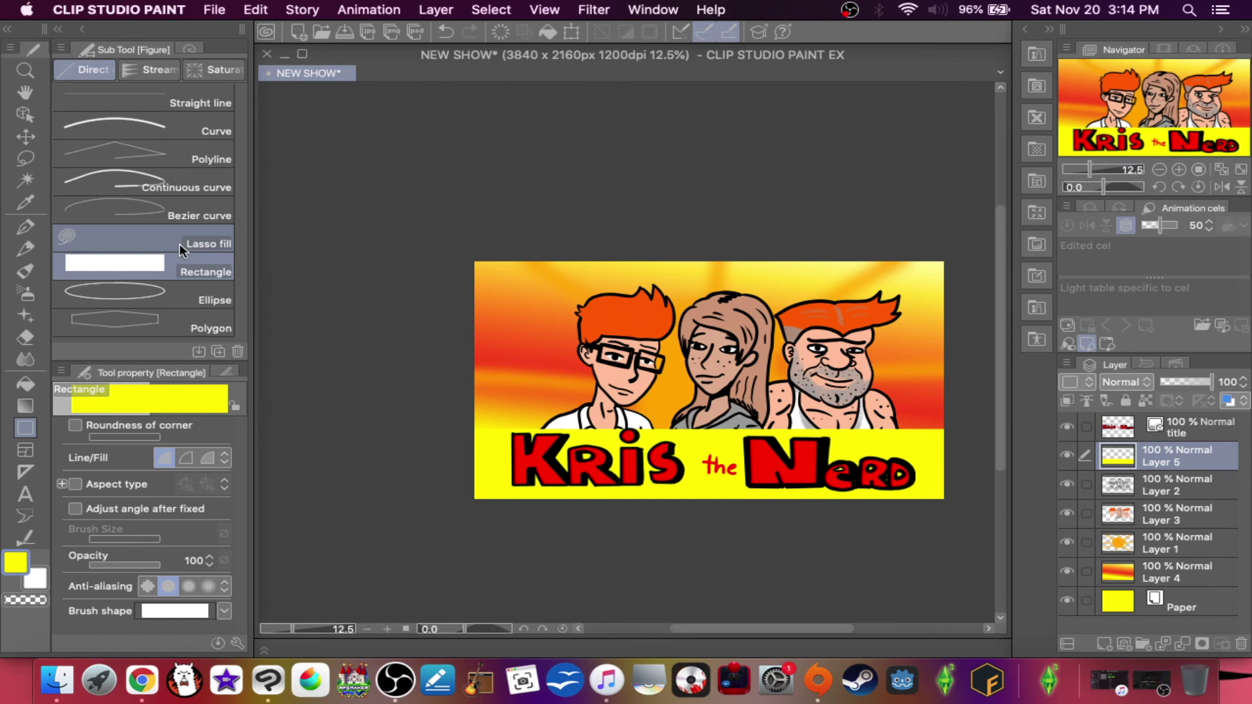
- Move the yellow band down slightly, and shift the title layer down a little to sit inside it
click(25, 136)
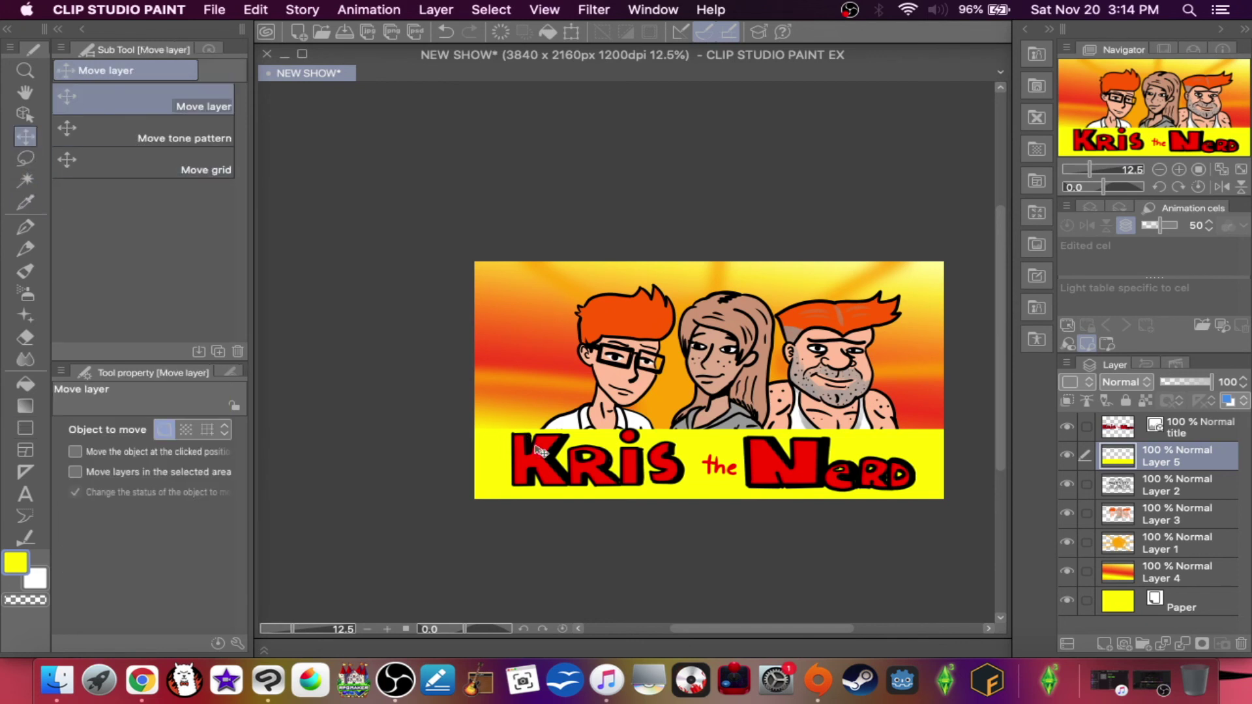
drag(655, 487, 653, 503)
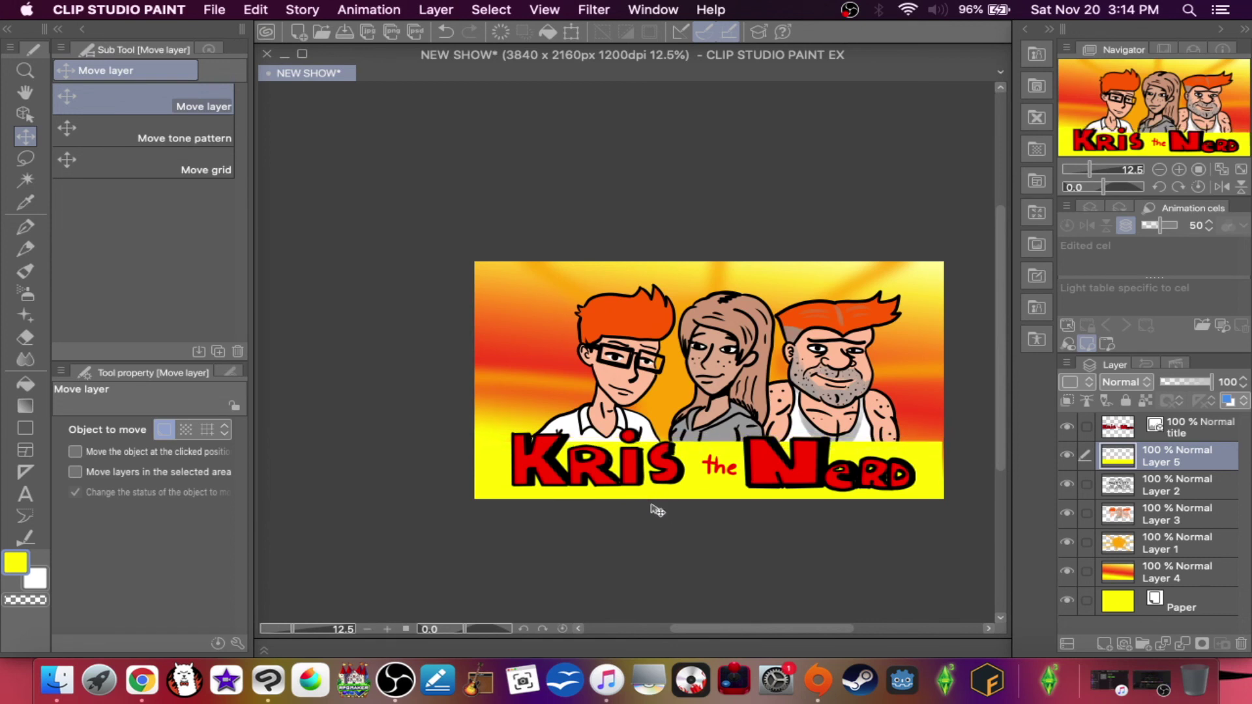
click(1123, 434)
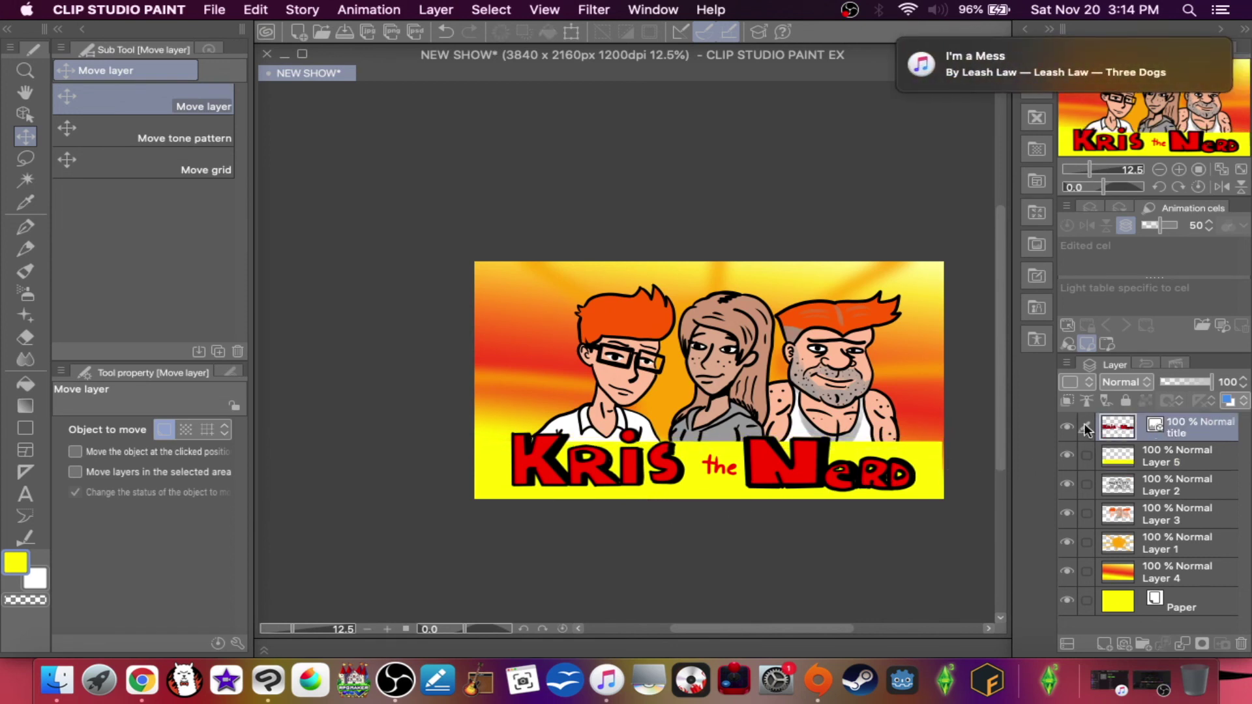
drag(642, 480, 637, 488)
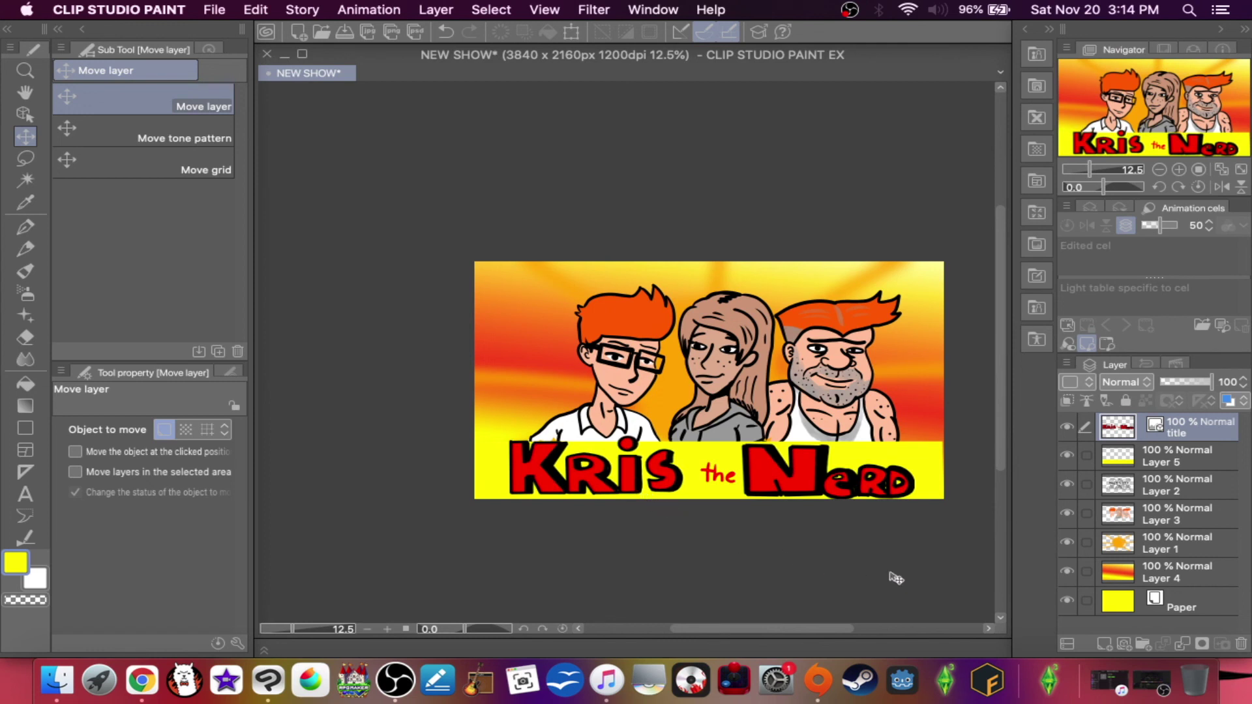
- Merge the title, band, ink, colour, sun and gradient layers into a single layer above Paper
click(1181, 643)
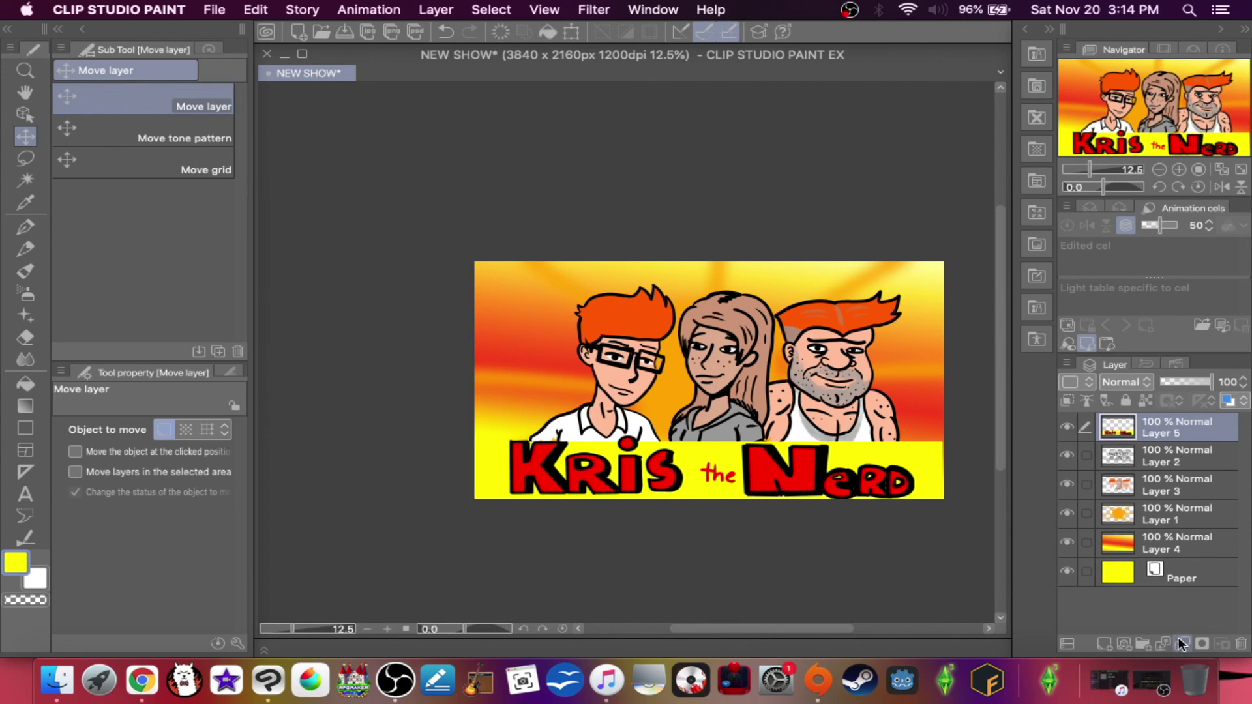
click(1177, 637)
click(1178, 639)
click(1178, 639)
click(1178, 639)
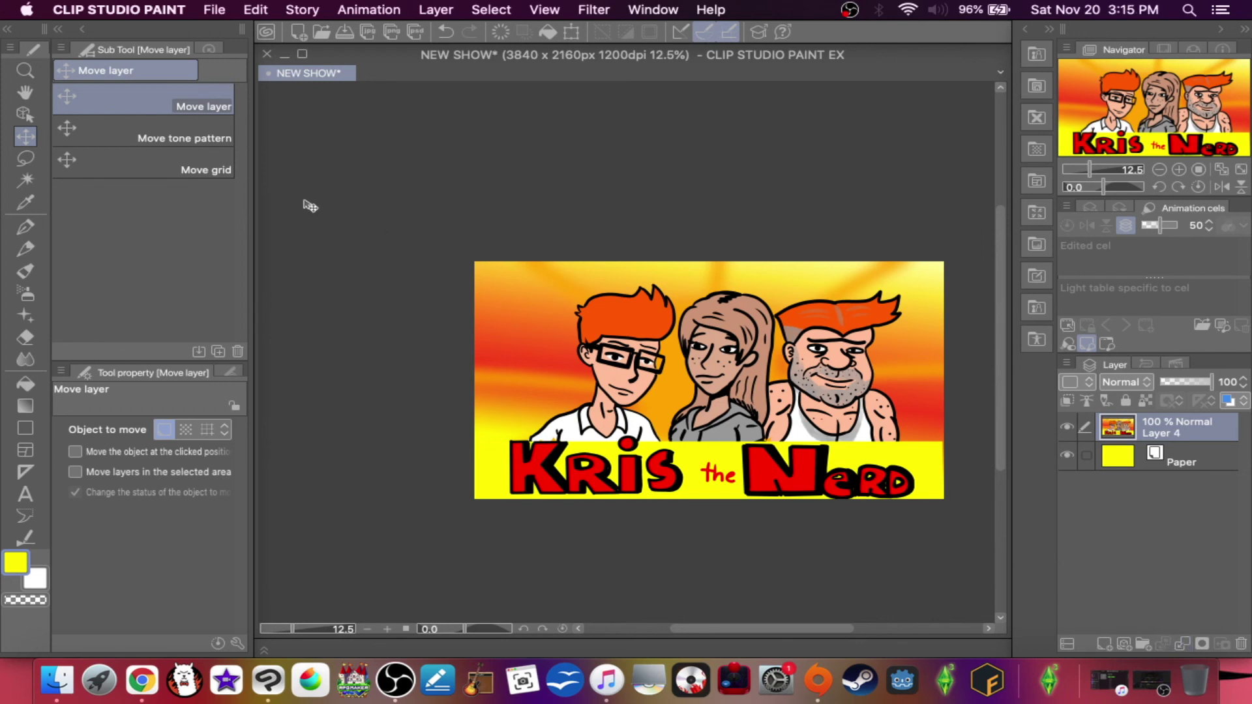
- Start a single-layer export of the image in PNG format
click(214, 10)
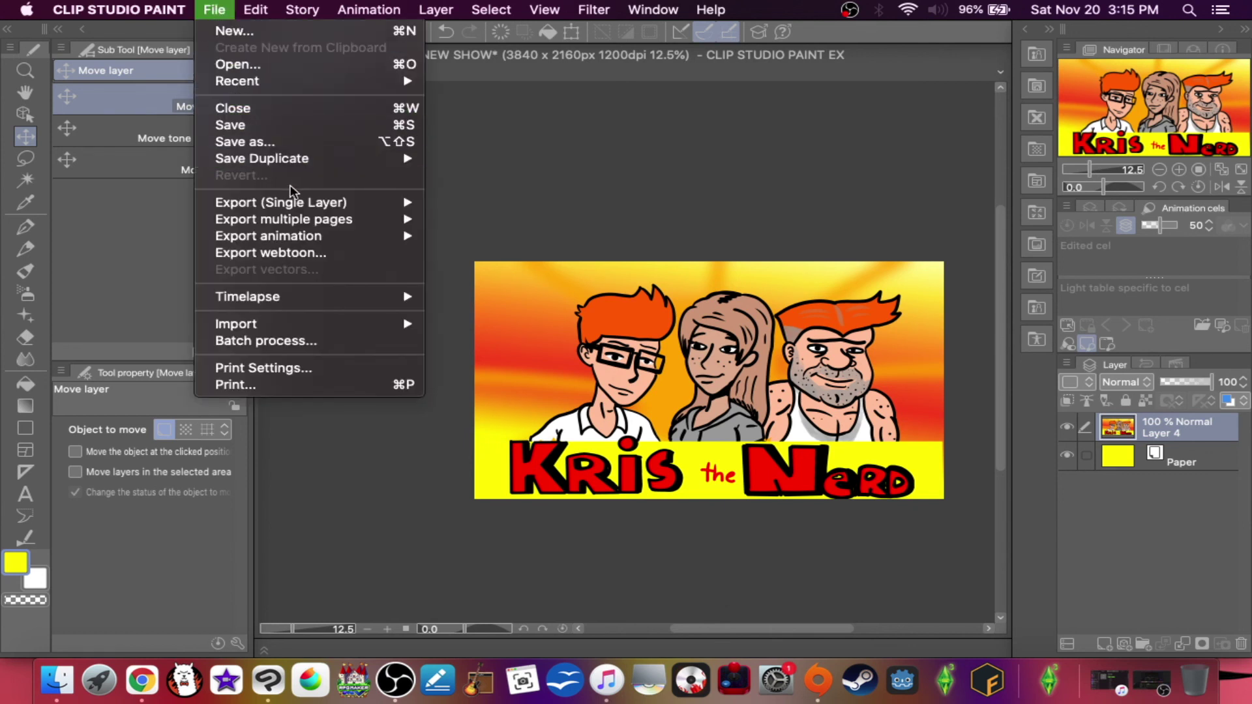
mouse_move(363, 203)
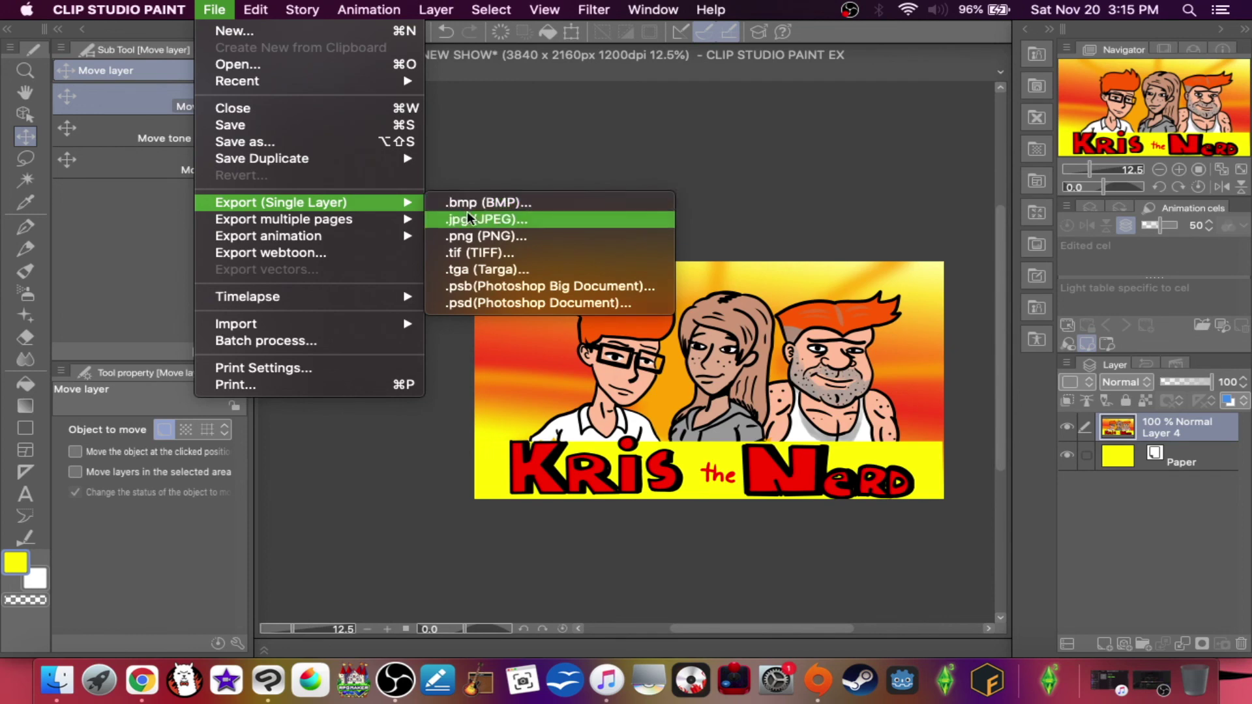
click(475, 235)
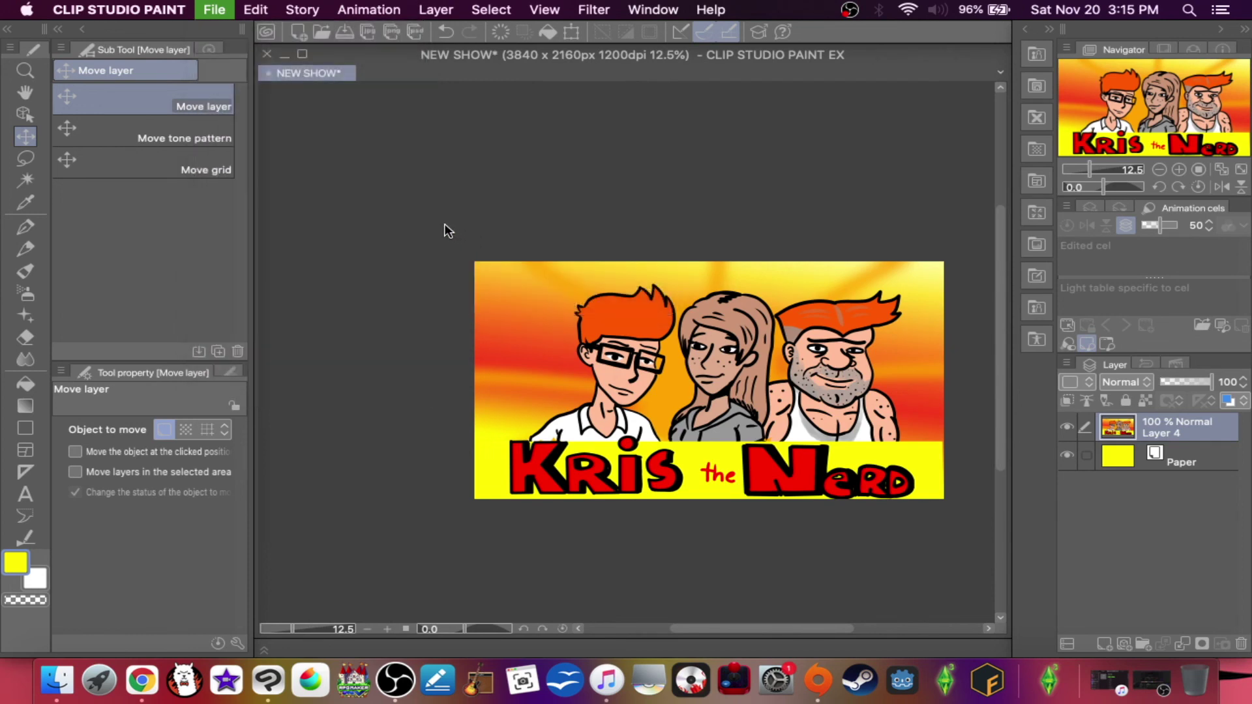